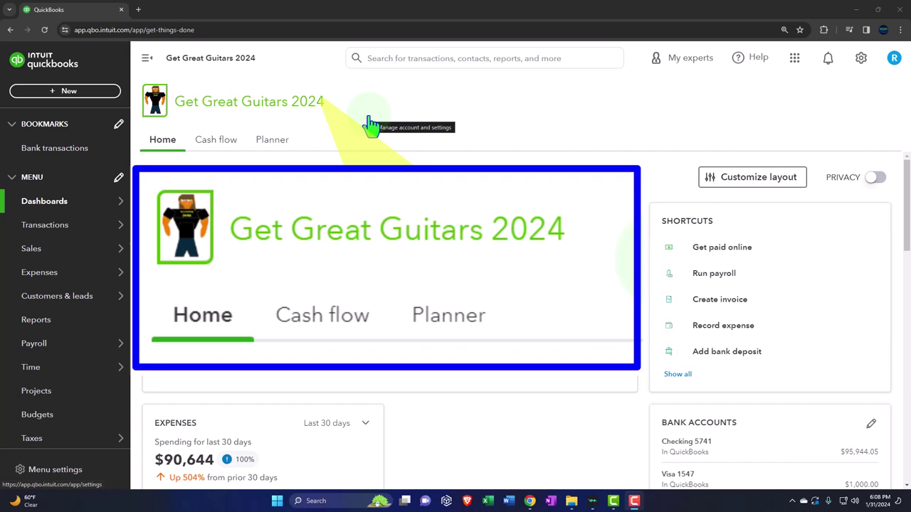
- From the Reports page, open the favorite Balance Sheet, Profit and Loss and Trial Balance reports, each in its own browser tab
click(104, 198)
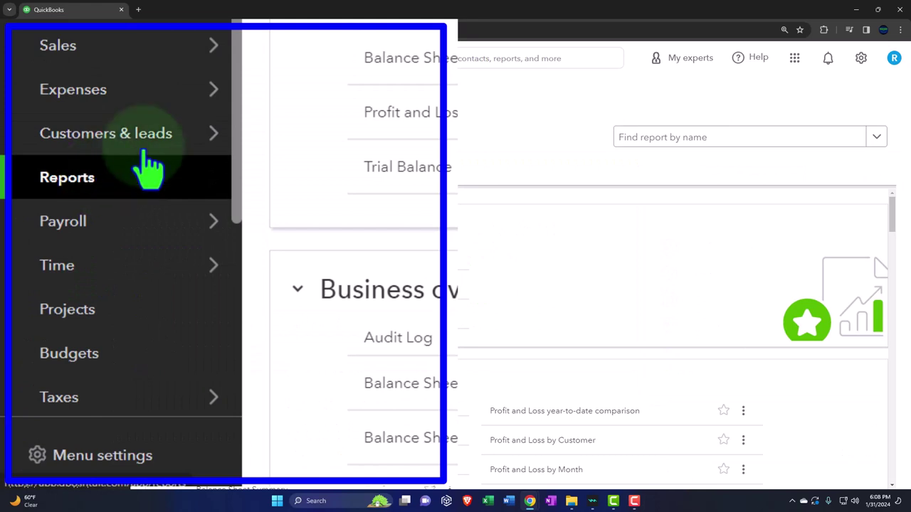
right_click(225, 264)
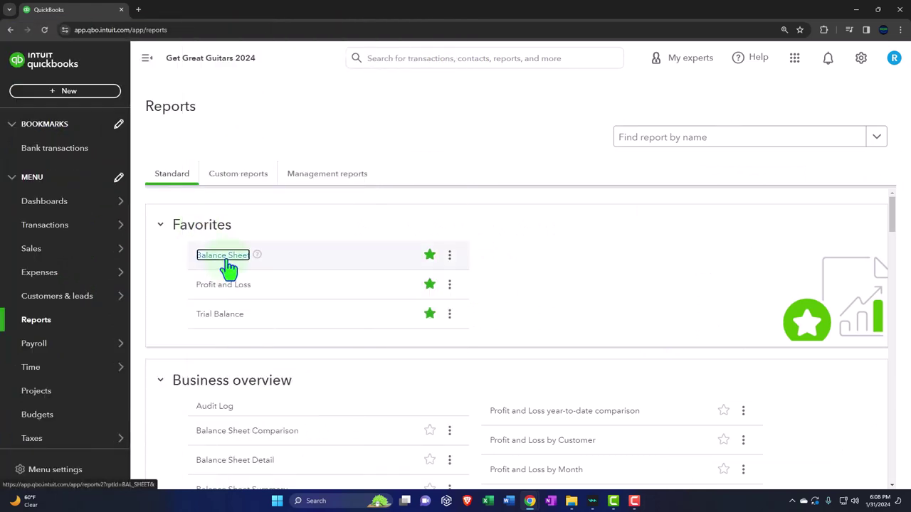
click(377, 91)
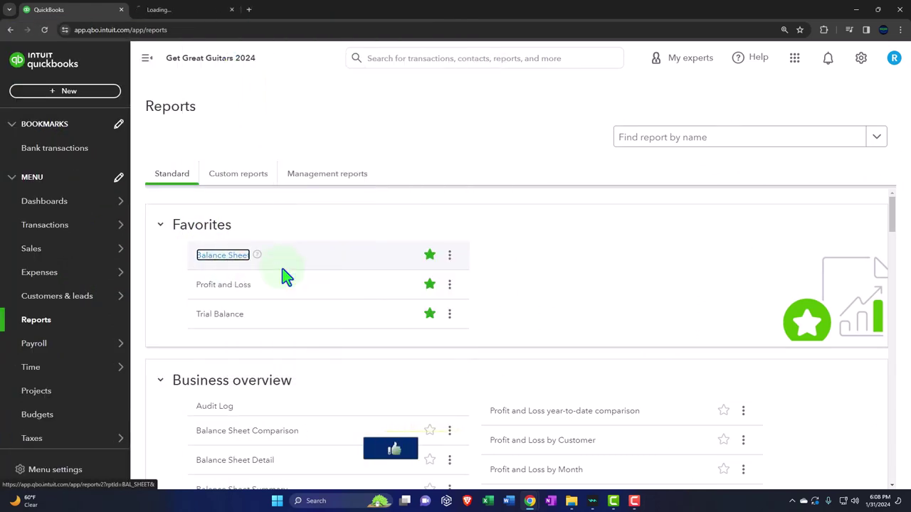
right_click(235, 294)
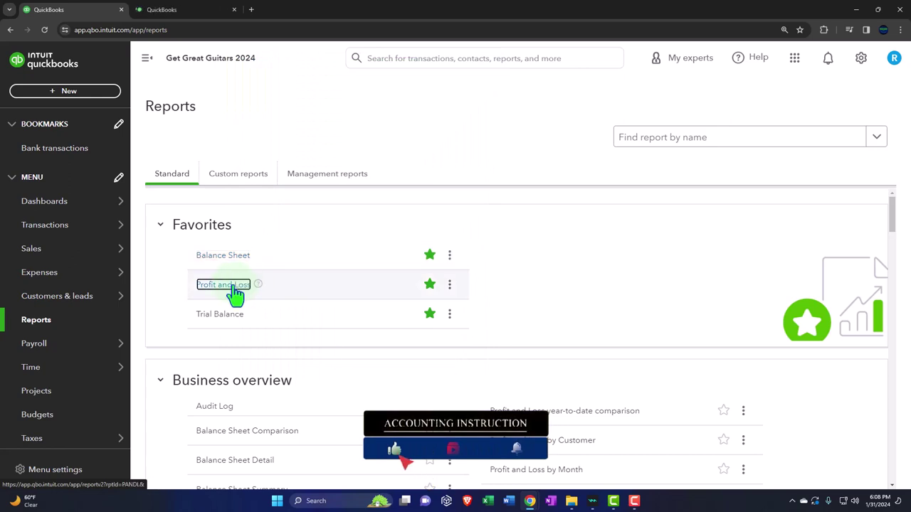
click(379, 91)
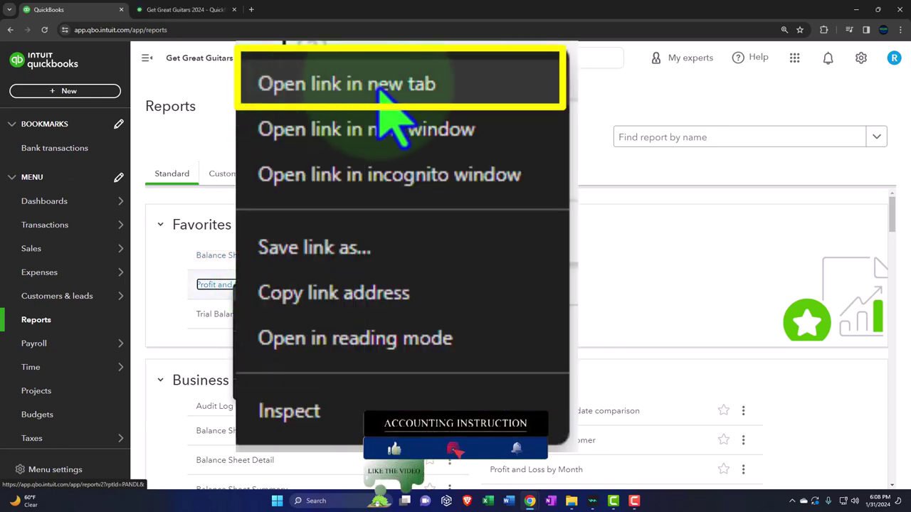
right_click(235, 316)
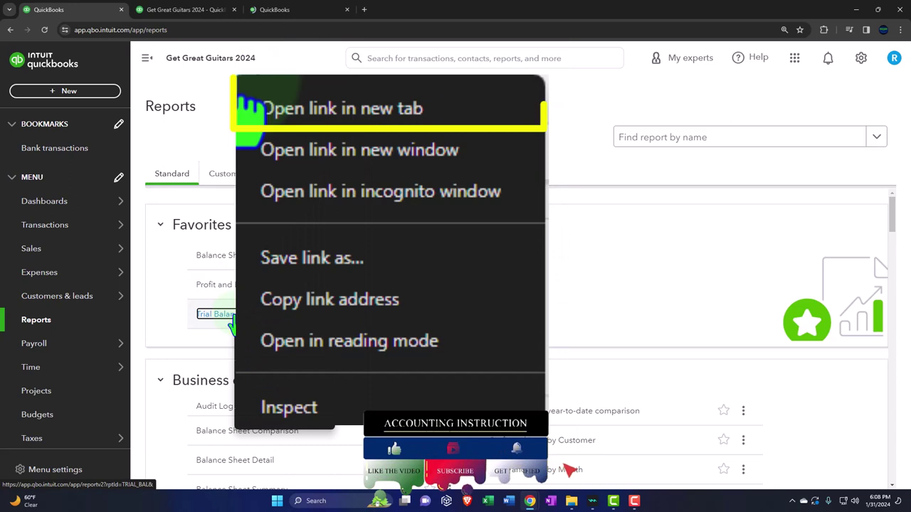
click(275, 328)
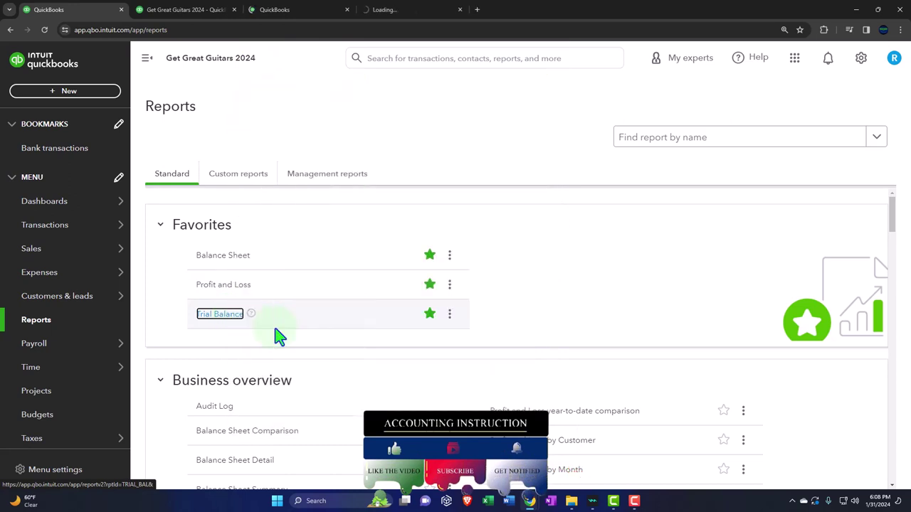
- In the Balance Sheet report, collapse the side navigation and set the report period to 01/01/2024 through 02/29/2024
click(200, 19)
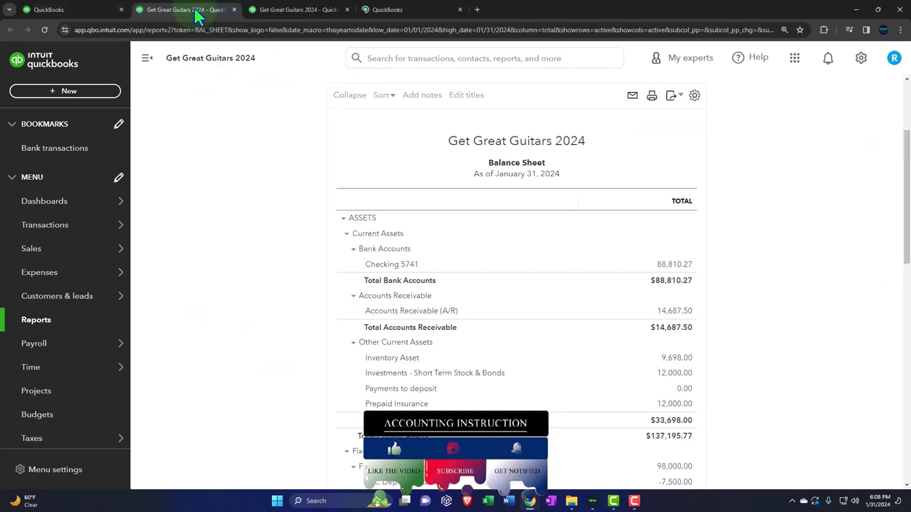
click(150, 63)
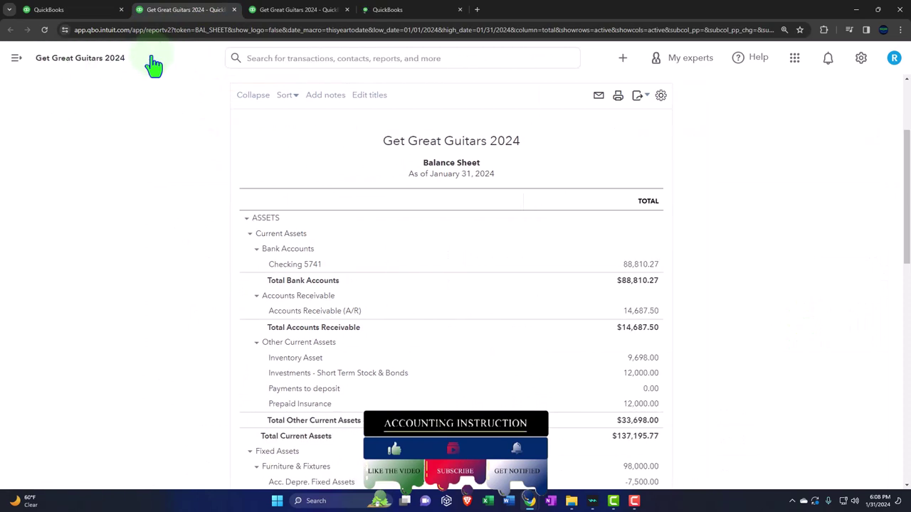
scroll(199, 121, up, 2)
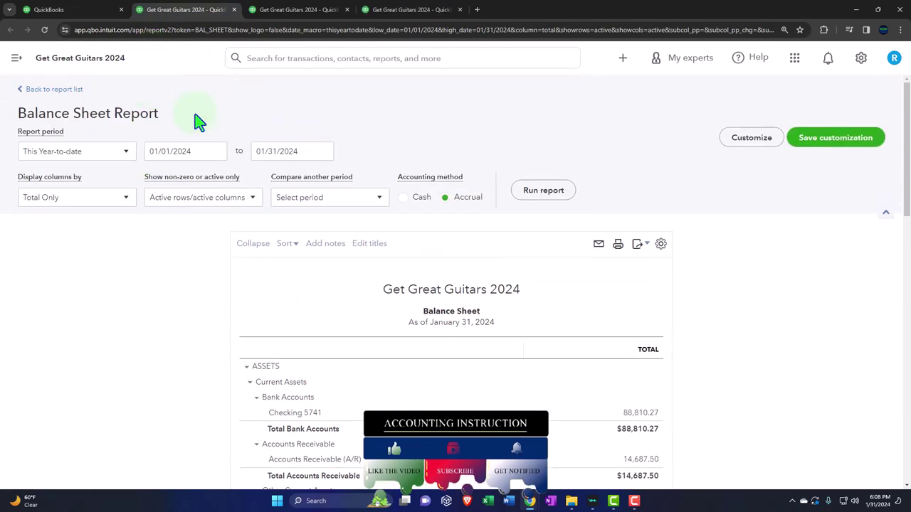
click(205, 151)
text(01/01/2024)
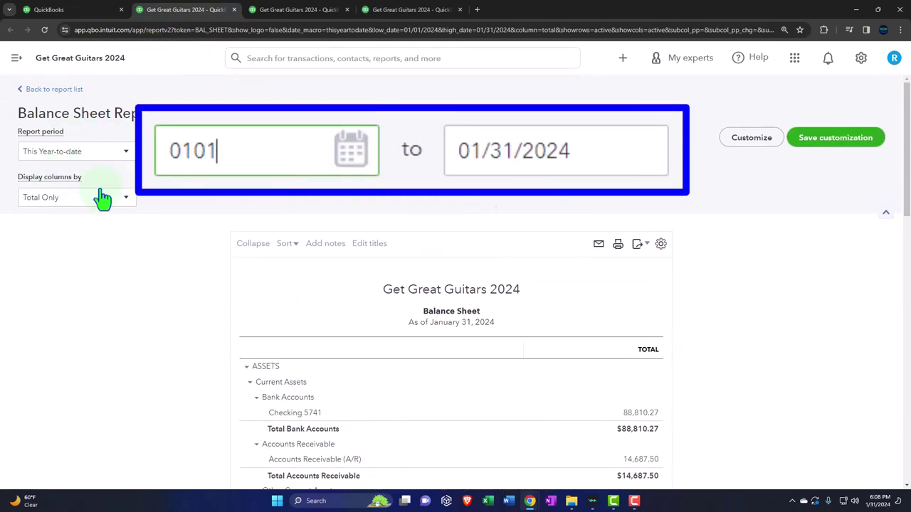
key(Tab)
text(0)
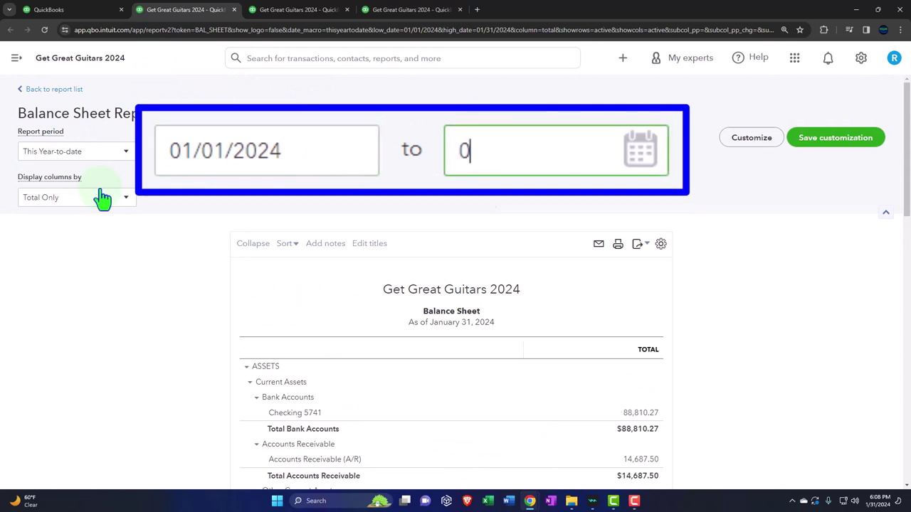
text(22924)
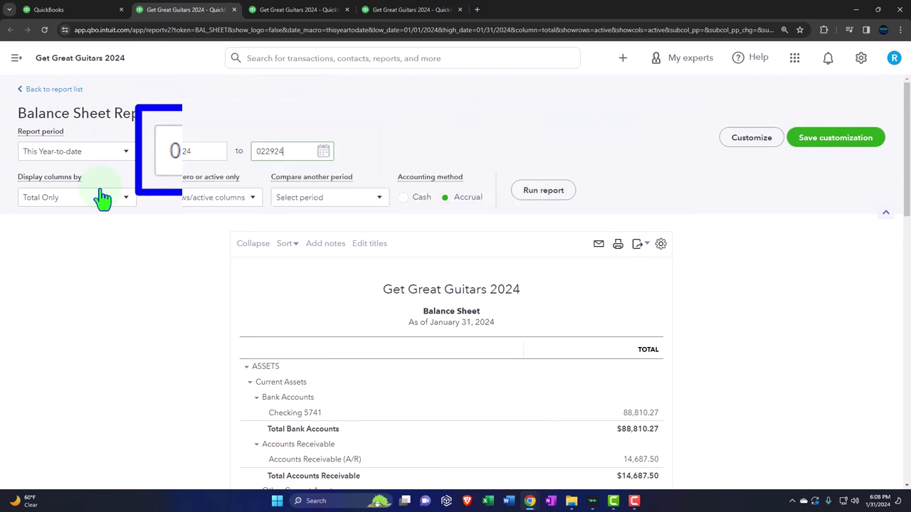
key(Tab)
- Display the Balance Sheet columns by Months and run the report
click(103, 198)
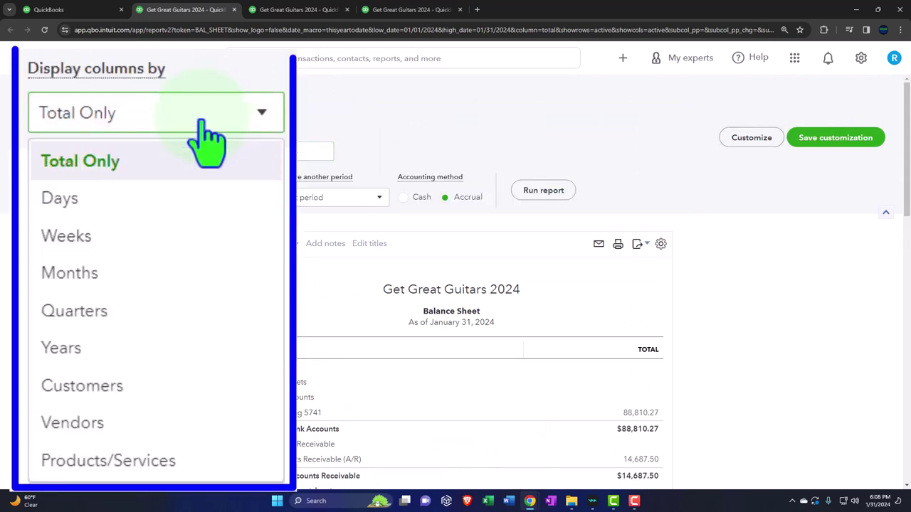
click(117, 276)
click(544, 194)
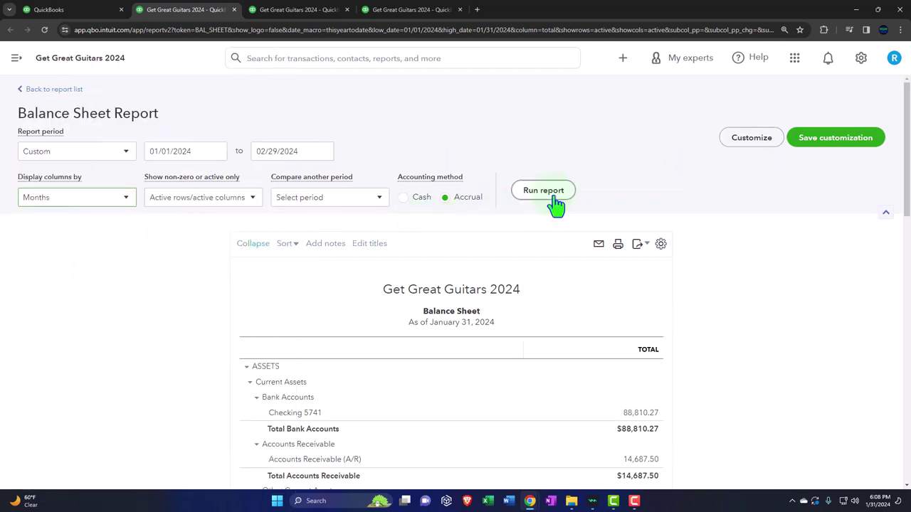
scroll(553, 204, down, 2)
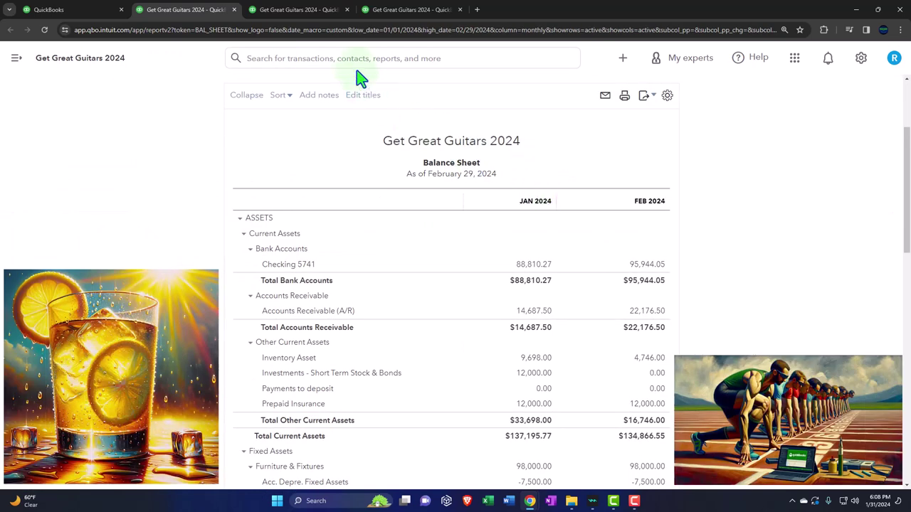
- In the Profit and Loss report, collapse the side navigation and set the report period to 01/01/2024 through 02/29/2024
click(313, 9)
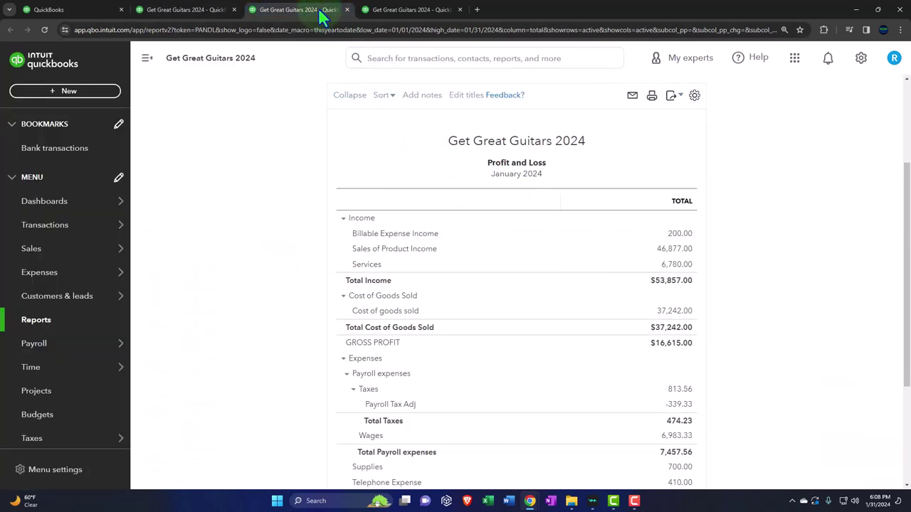
click(147, 58)
scroll(159, 193, up, 2)
click(197, 152)
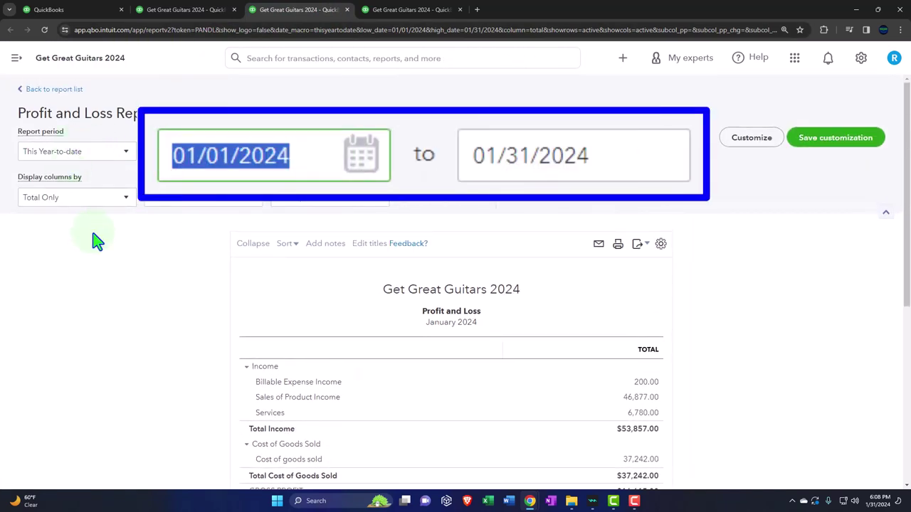
text(01/01/2024)
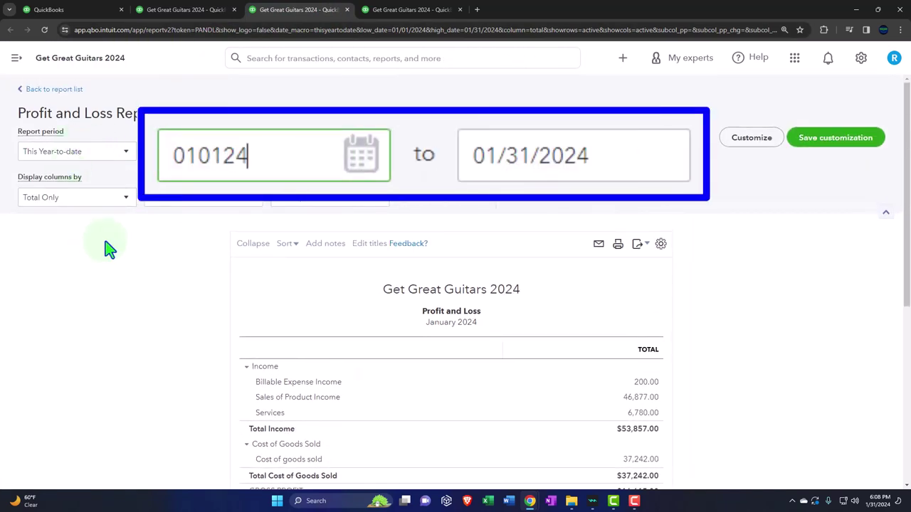
key(Tab)
text(02/29/2024)
key(Tab)
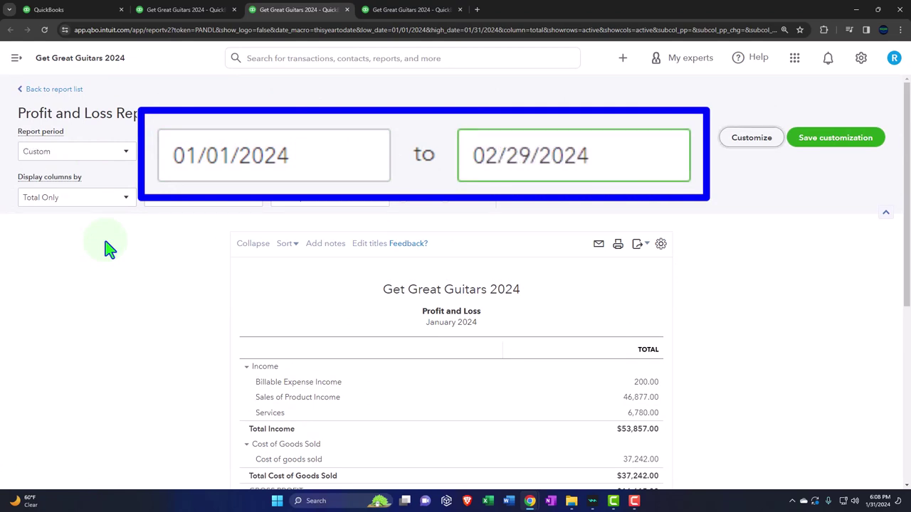
- Display the Profit and Loss columns by Months and run the report
click(106, 202)
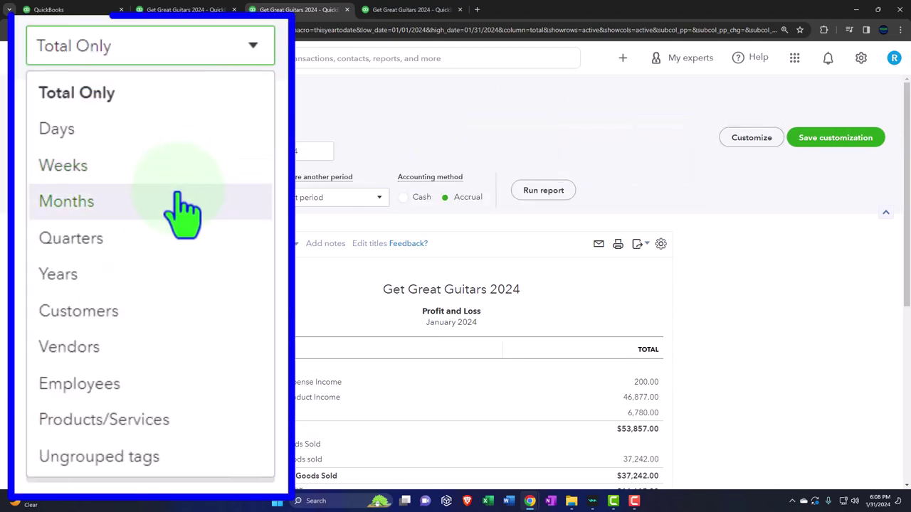
click(75, 272)
click(542, 192)
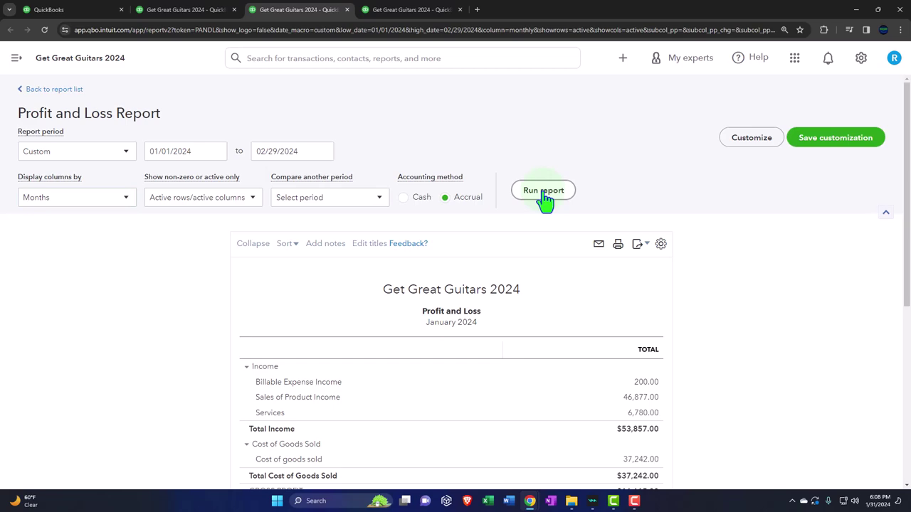
scroll(541, 197, down, 2)
- Switch to the Trial Balance report and set its period to 01/01/2024 through 02/29/2024
click(413, 14)
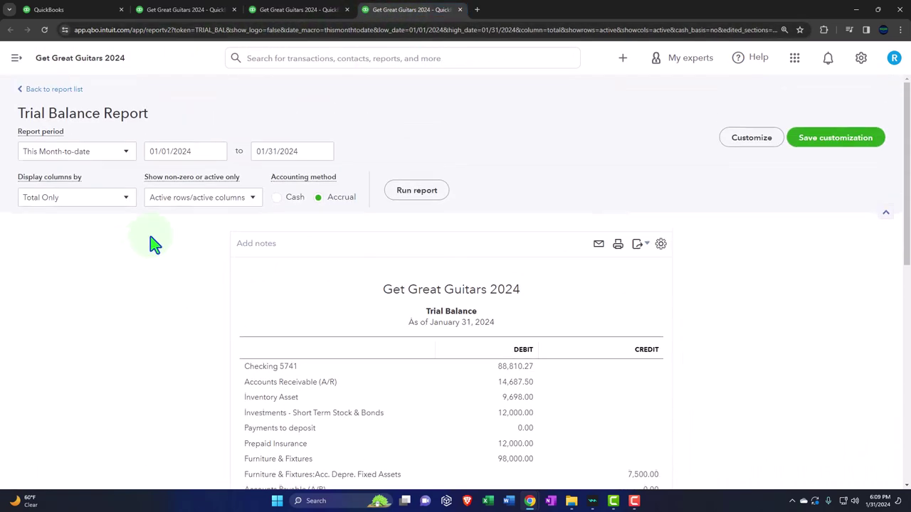
text(010124)
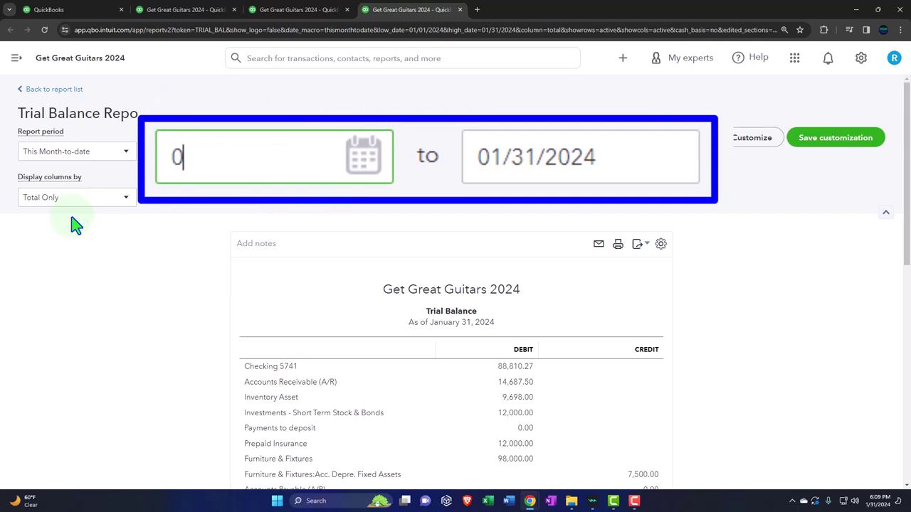
key(Tab)
text(022924)
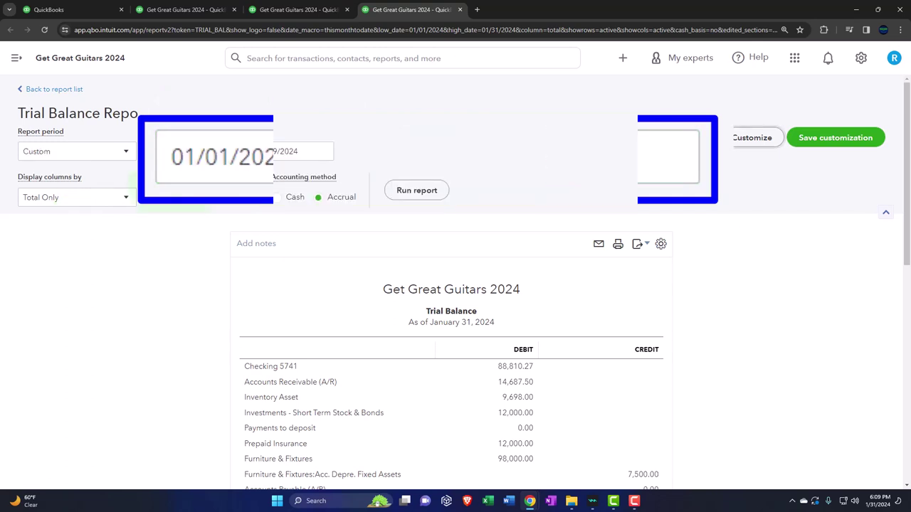
- Display the Trial Balance columns by Months and run the report
click(121, 200)
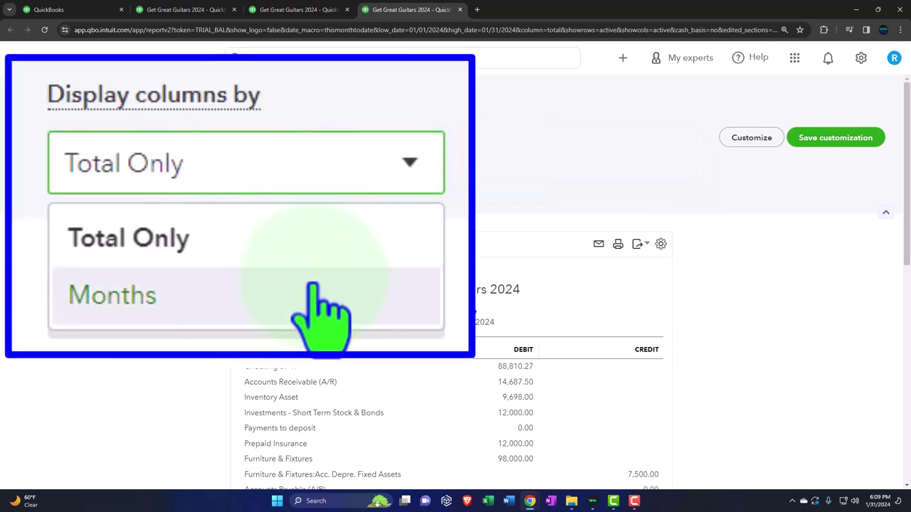
click(96, 234)
click(403, 189)
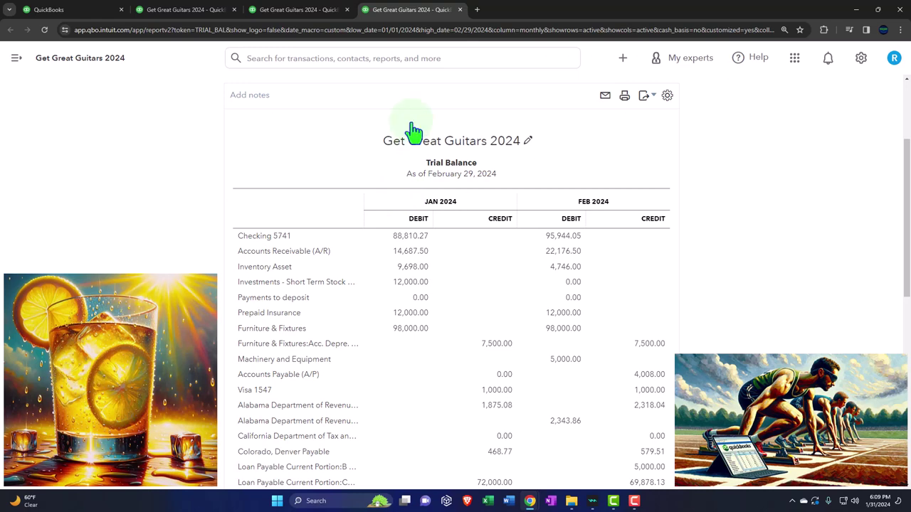
- Review the monthly Balance Sheet and examine its export and customization options
click(203, 10)
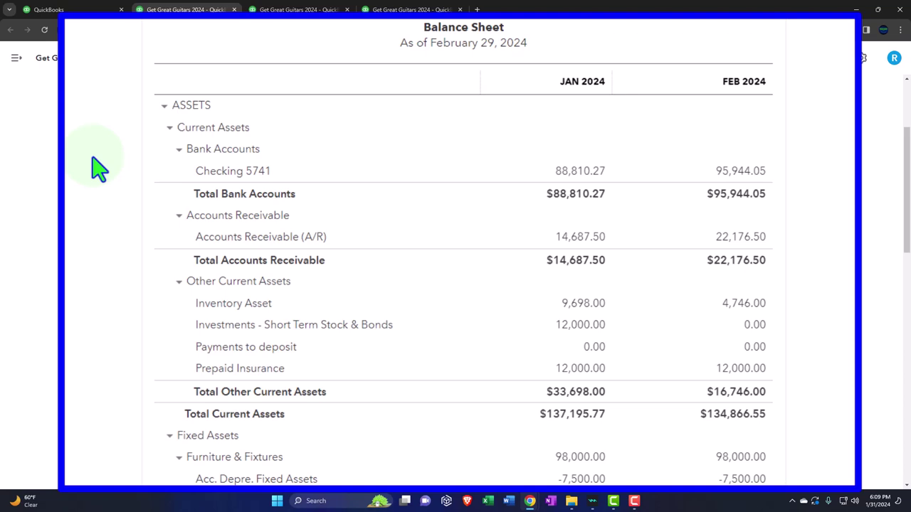
scroll(538, 237, down, 1)
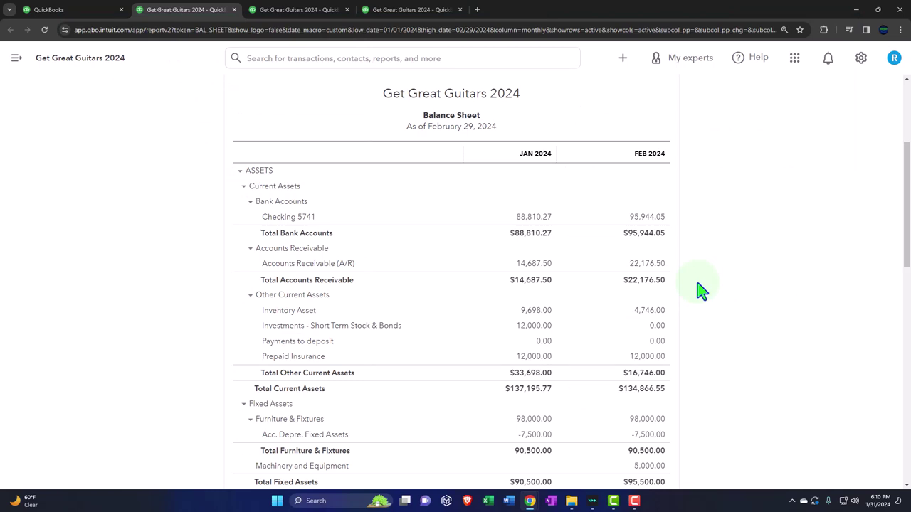
scroll(701, 290, up, 2)
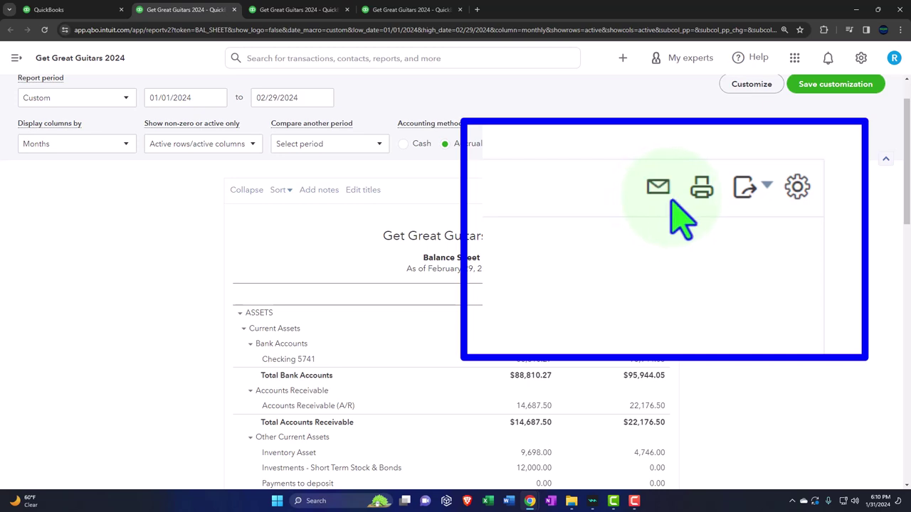
click(770, 193)
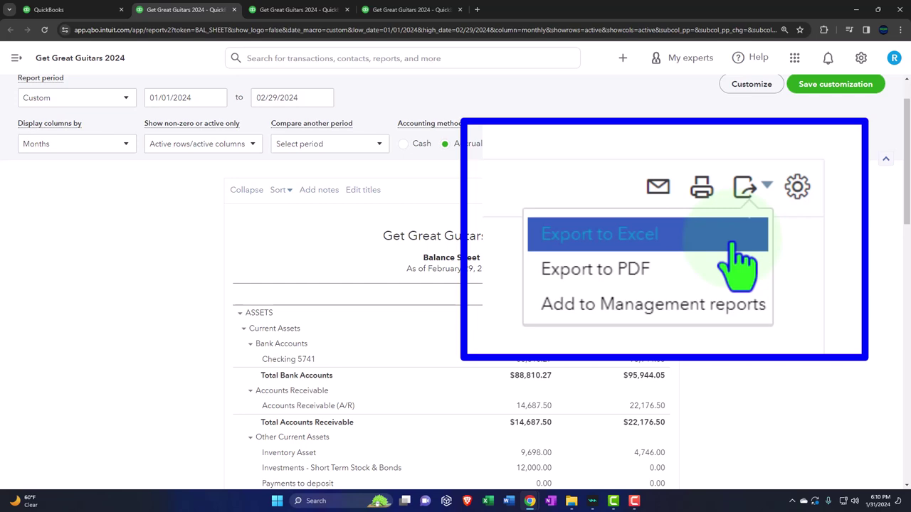
click(159, 278)
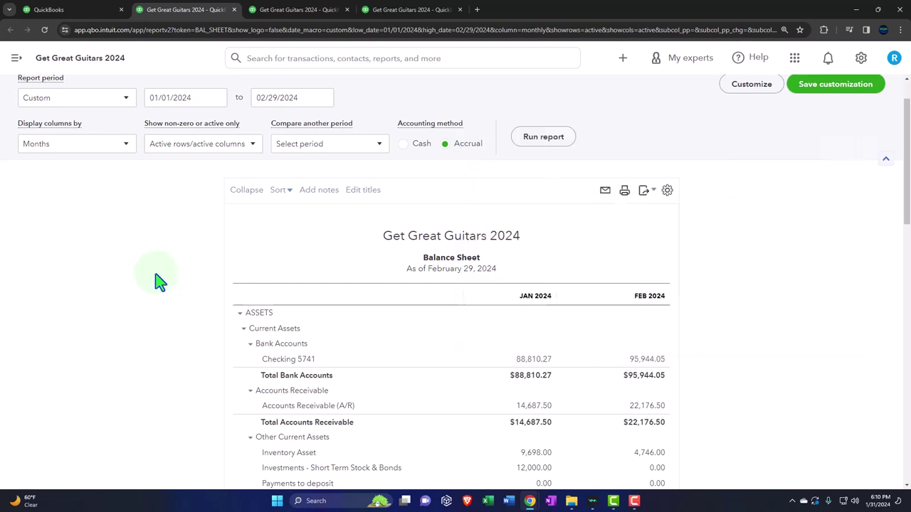
scroll(167, 279, up, 1)
click(750, 135)
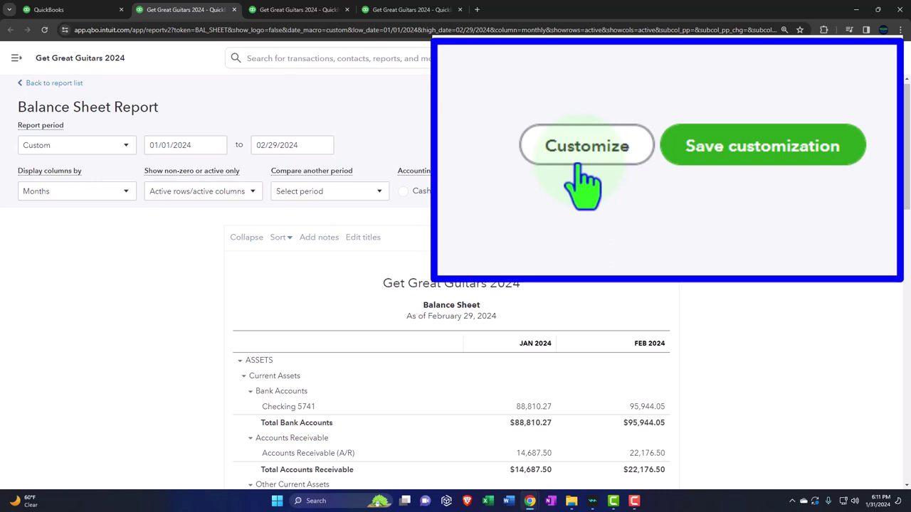
- Return to the Reports page and view the list of custom reports
click(77, 15)
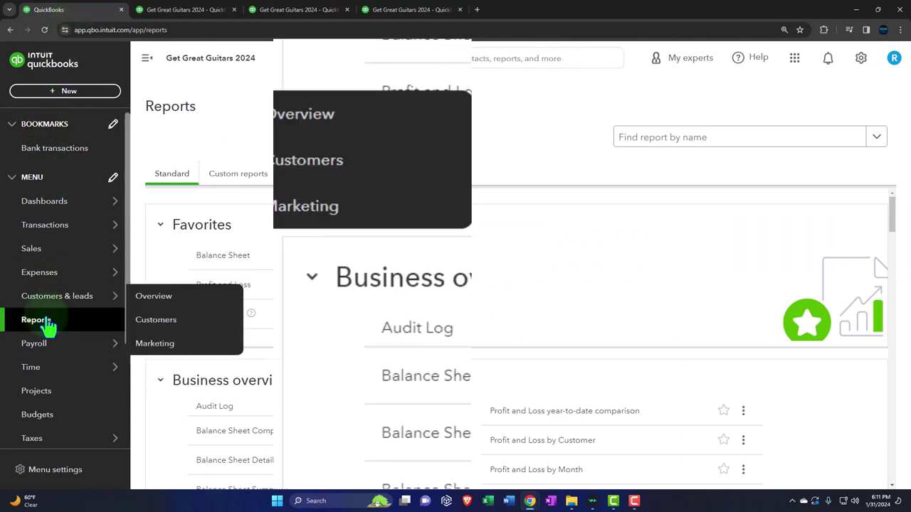
click(238, 178)
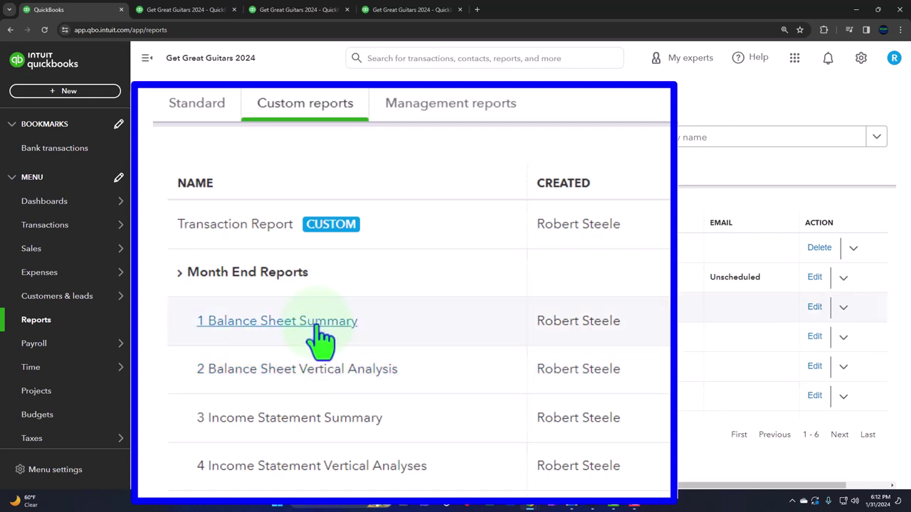
- Duplicate the browser tab showing the custom reports list and move the copy to the end of the open tabs
right_click(244, 320)
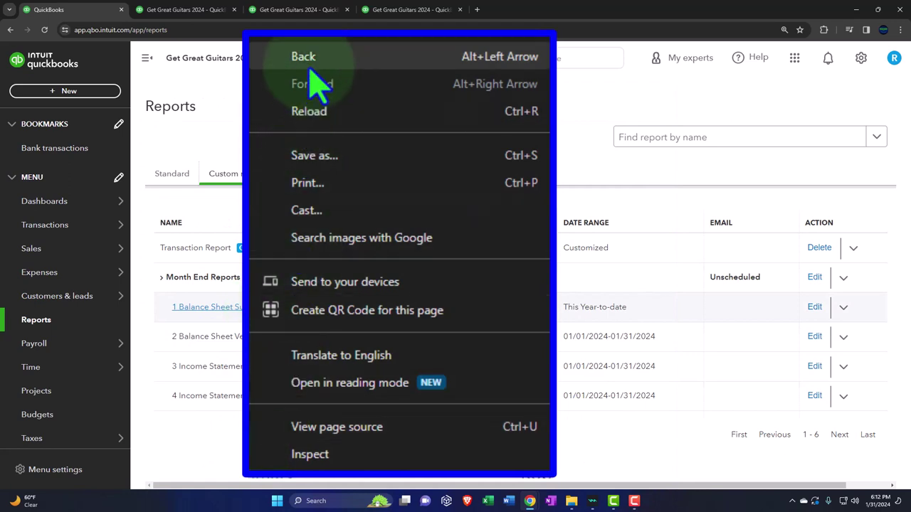
right_click(118, 10)
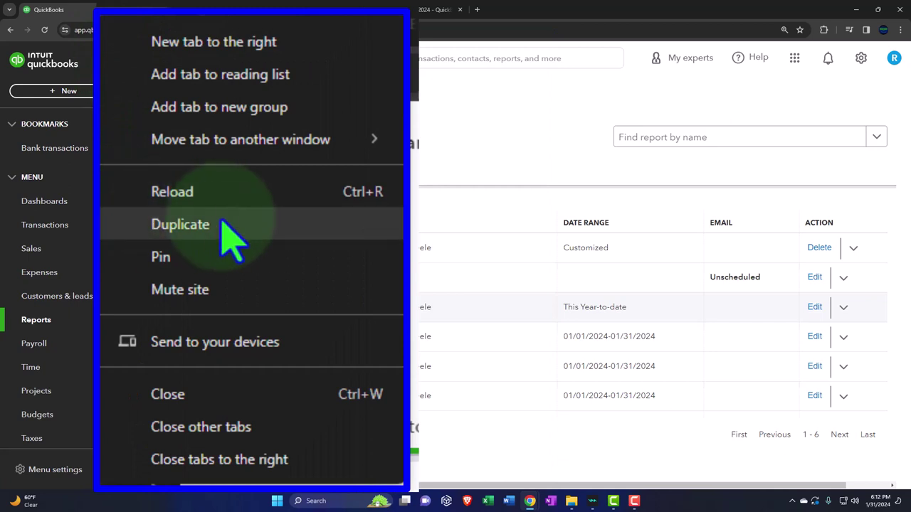
click(278, 222)
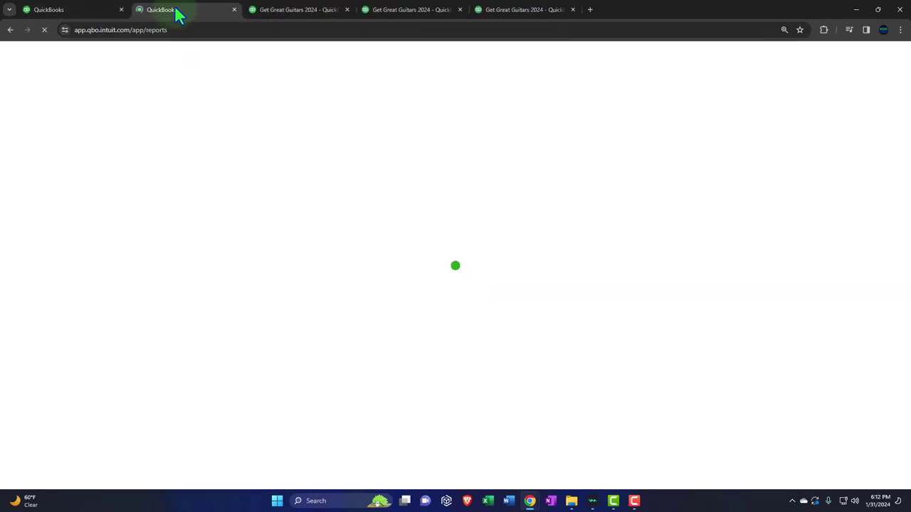
drag(175, 8, 534, 10)
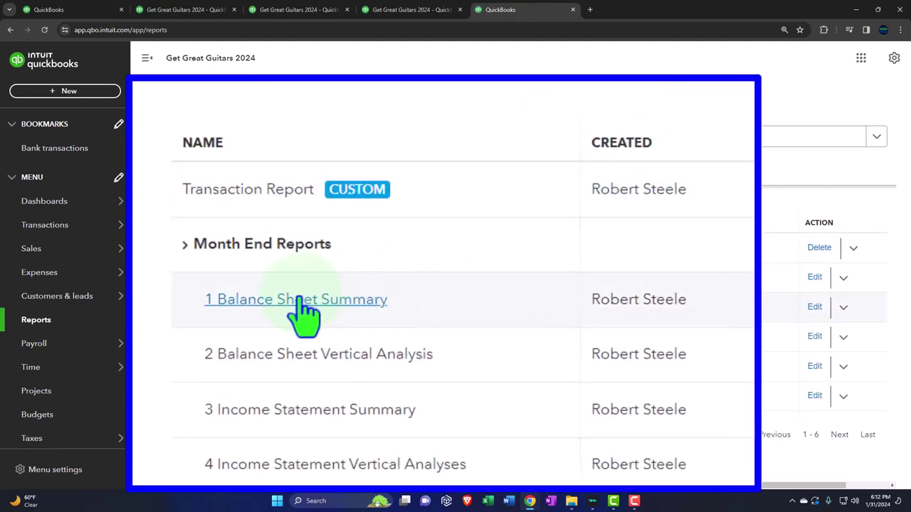
- Open the 1 Balance Sheet Summary custom report and collapse the navigation menu
click(301, 301)
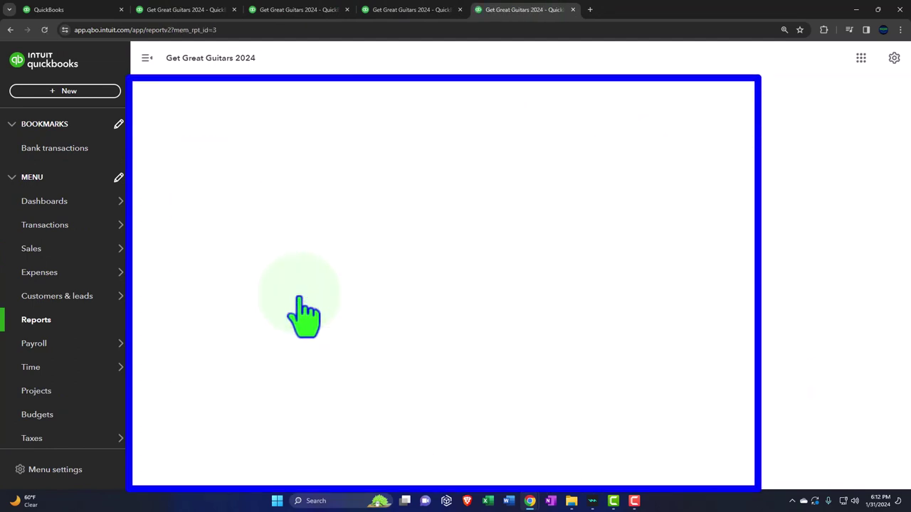
click(148, 59)
scroll(285, 320, up, 2)
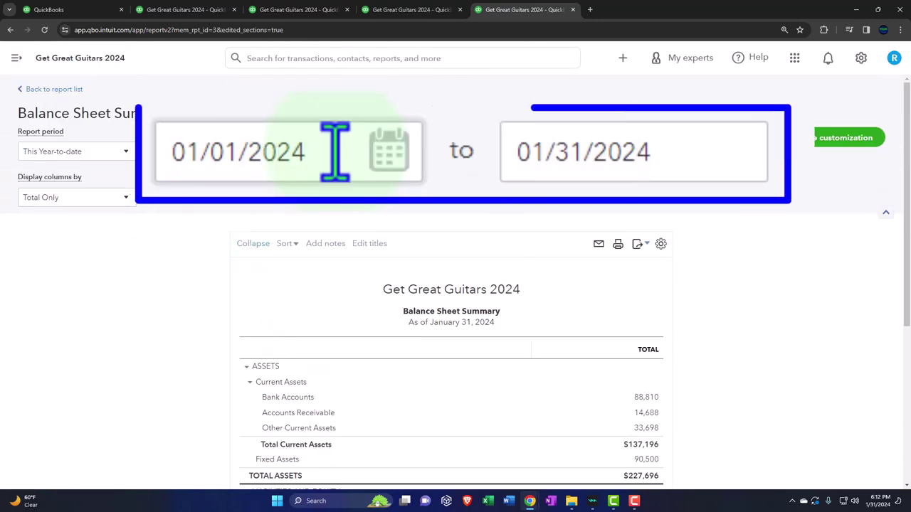
- Set the Balance Sheet Summary report's period to end on 02/29/2024
triple_click(302, 150)
text(02)
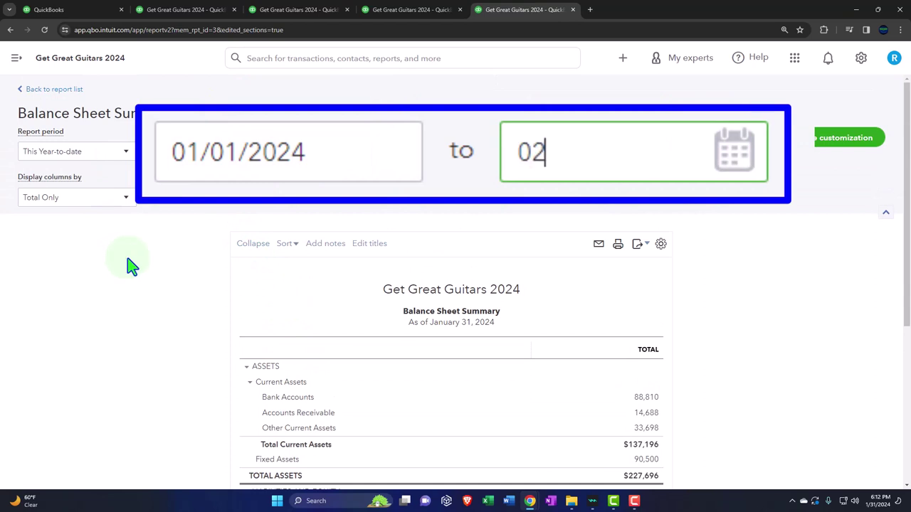
text(/29/2024)
key(Tab)
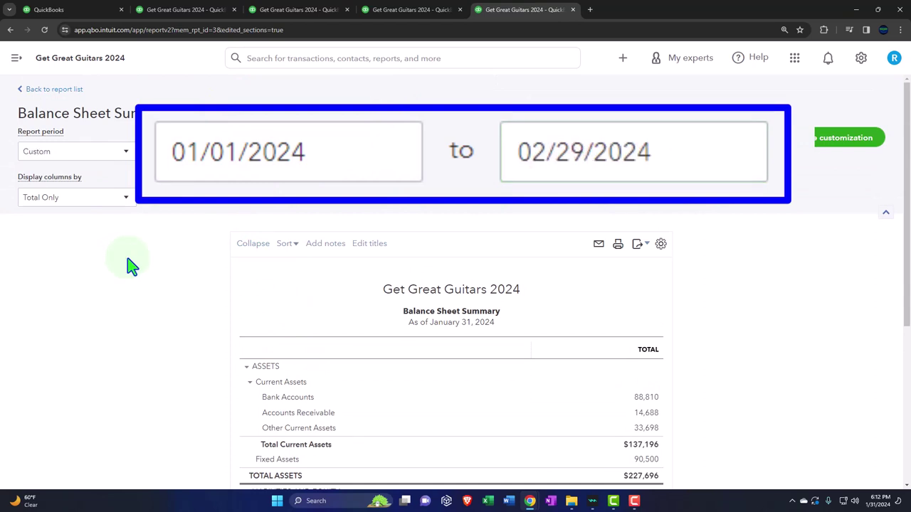
- Run the Balance Sheet Summary report and export it as a PDF to the Month 2 folder
scroll(150, 305, down, 5)
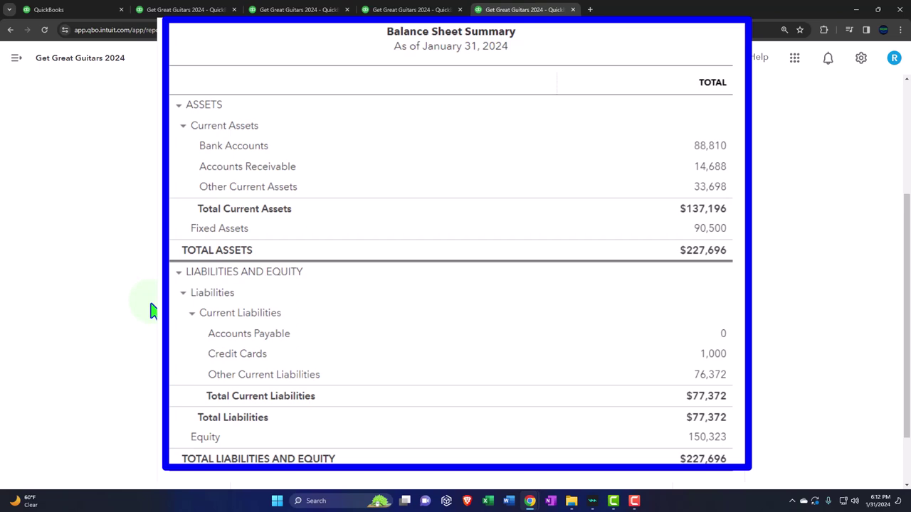
scroll(151, 311, up, 3)
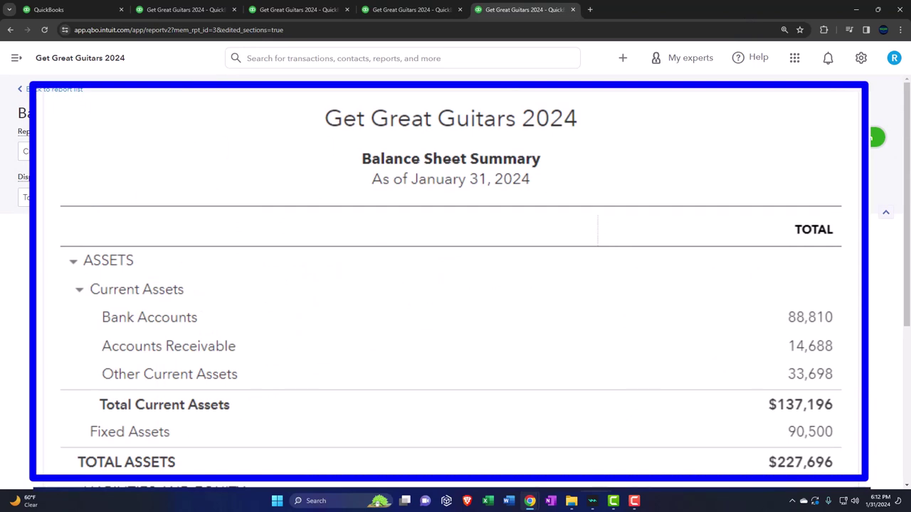
scroll(153, 301, down, 2)
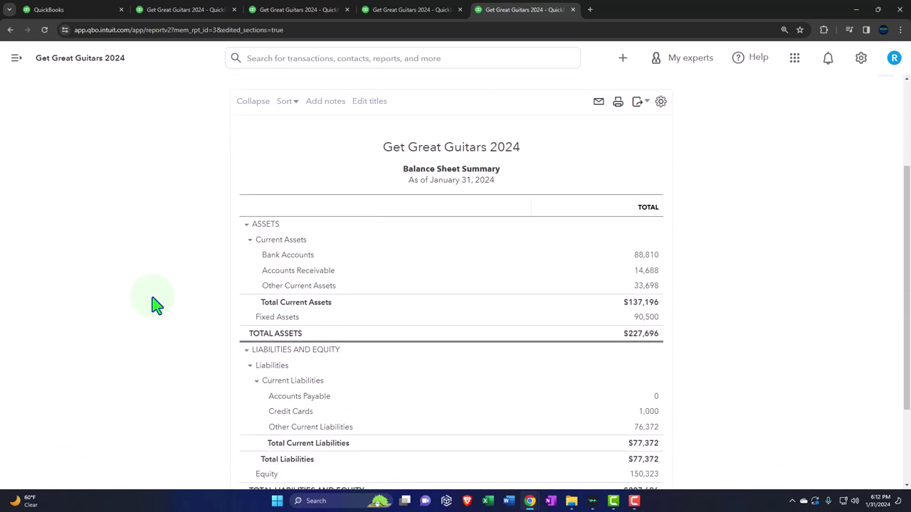
scroll(153, 301, down, 2)
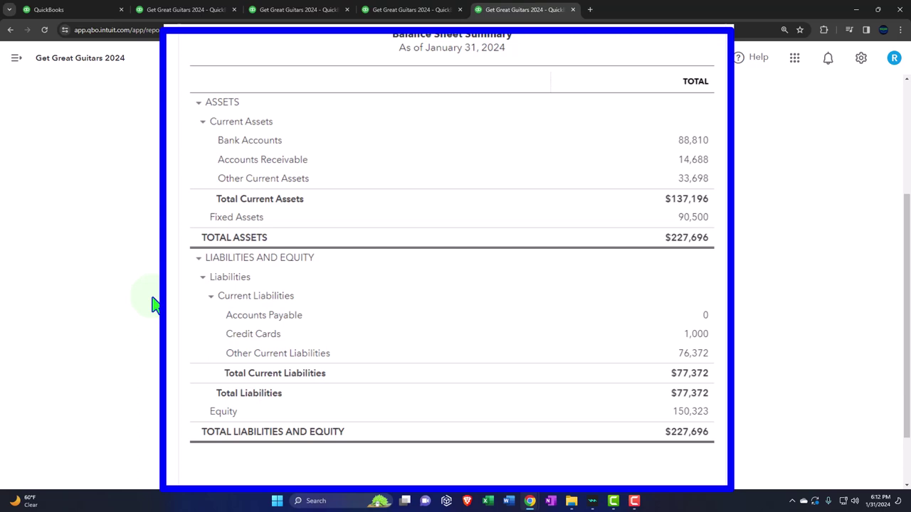
scroll(152, 305, up, 1)
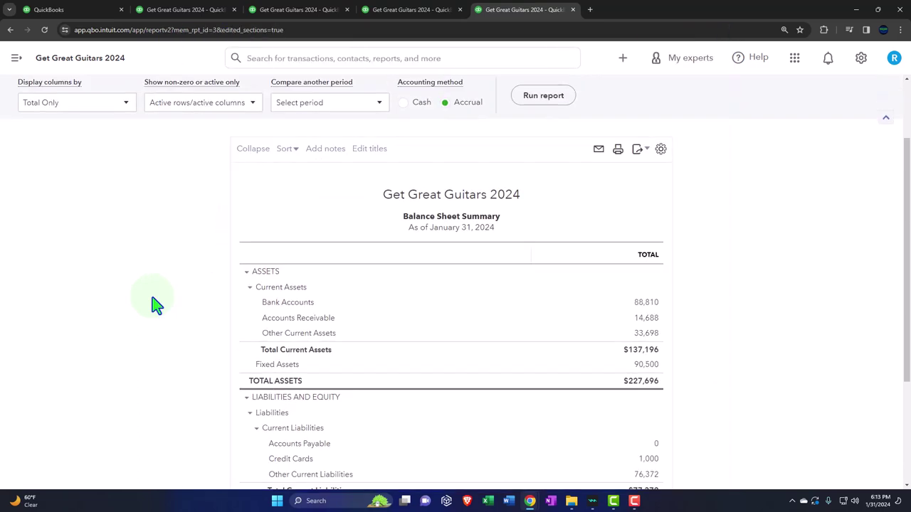
scroll(152, 301, up, 1)
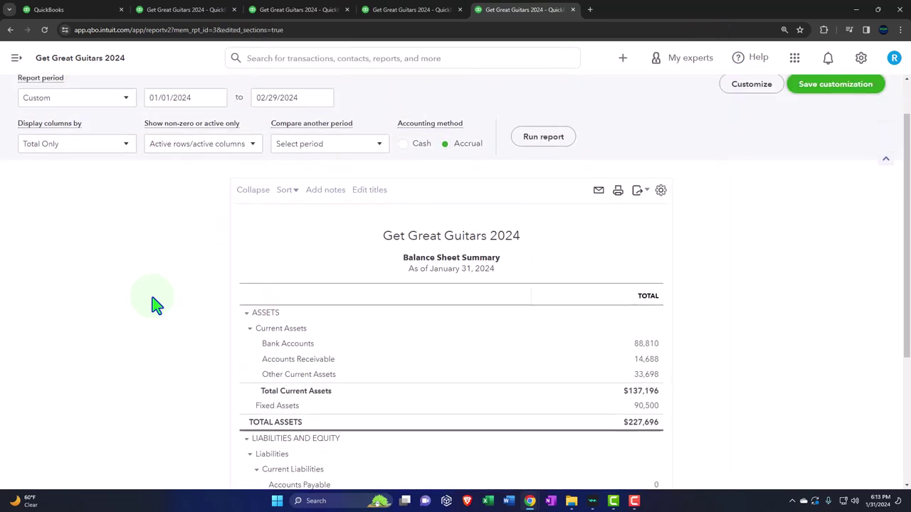
click(639, 197)
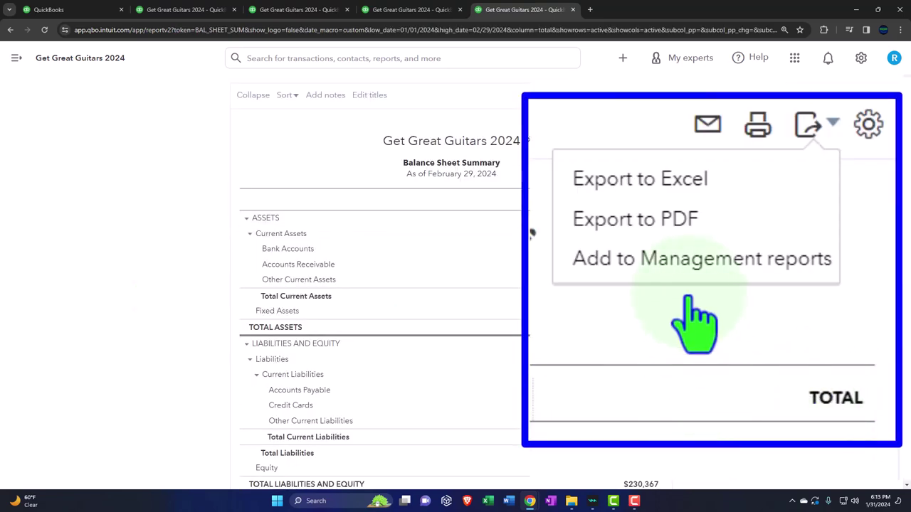
click(580, 141)
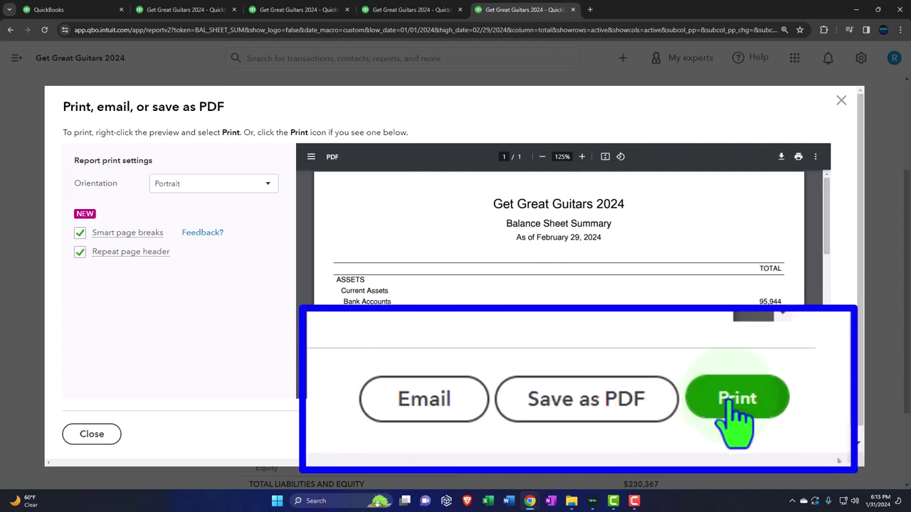
click(629, 411)
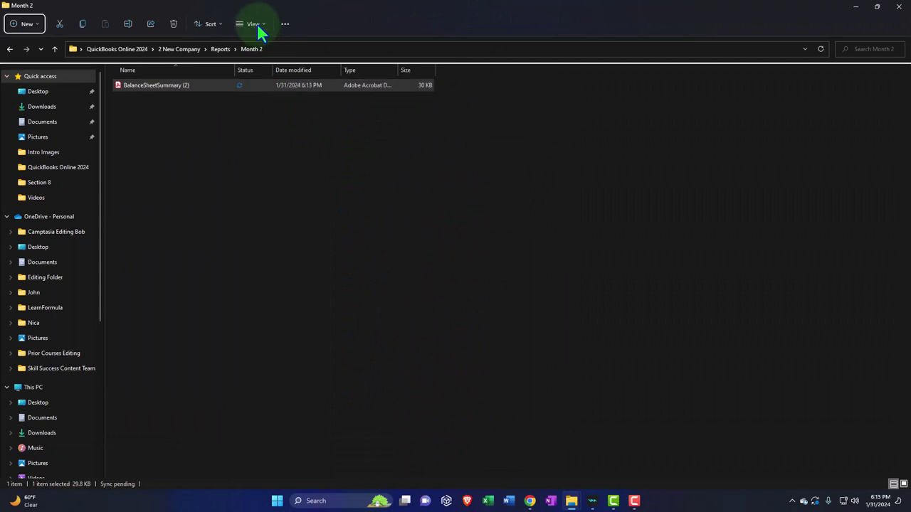
- Display the Month 2 folder with extra large icons and rename the PDF as 1 BalanceSheetSummary (2)
click(255, 24)
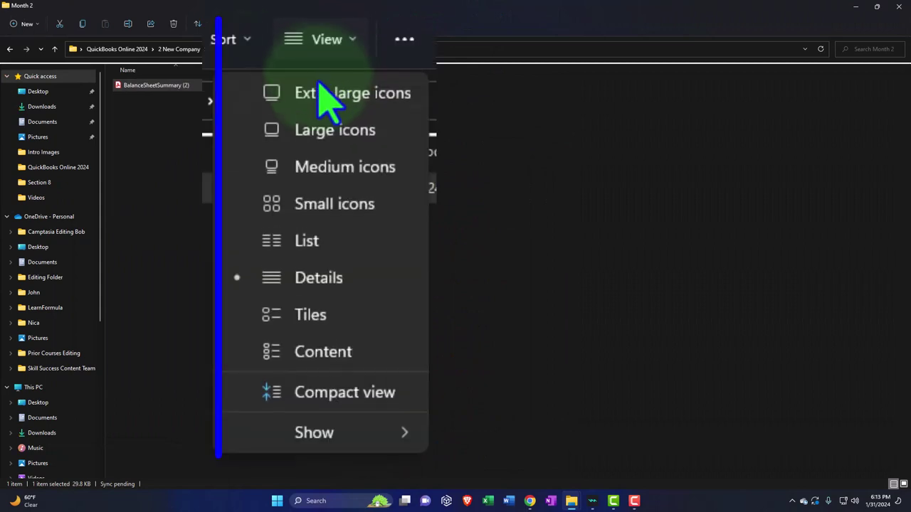
click(257, 52)
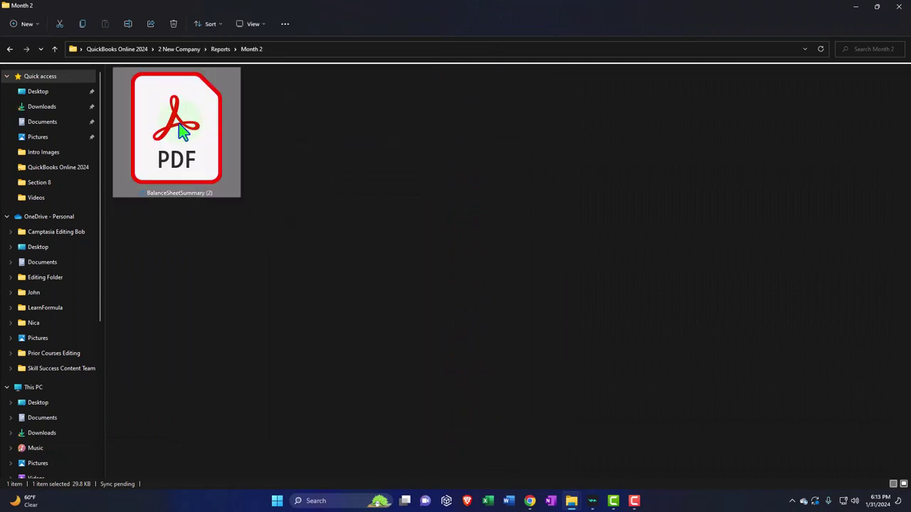
right_click(179, 123)
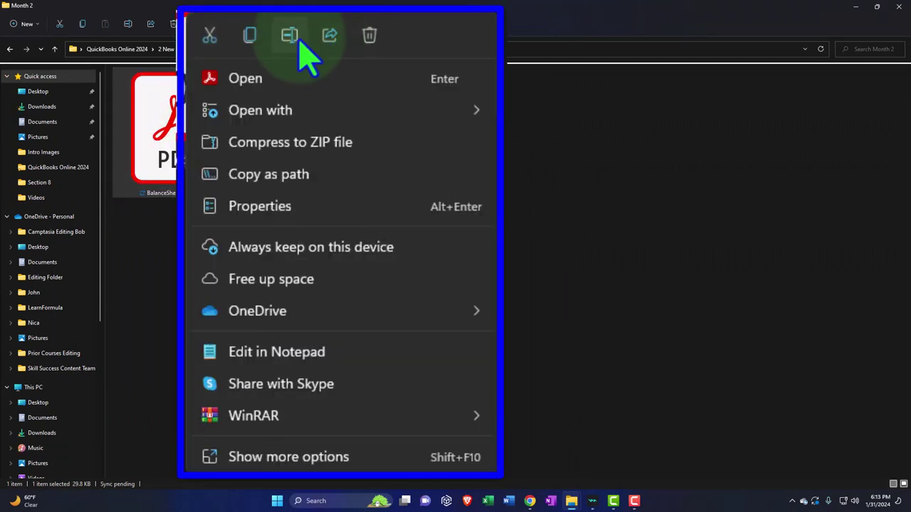
click(299, 40)
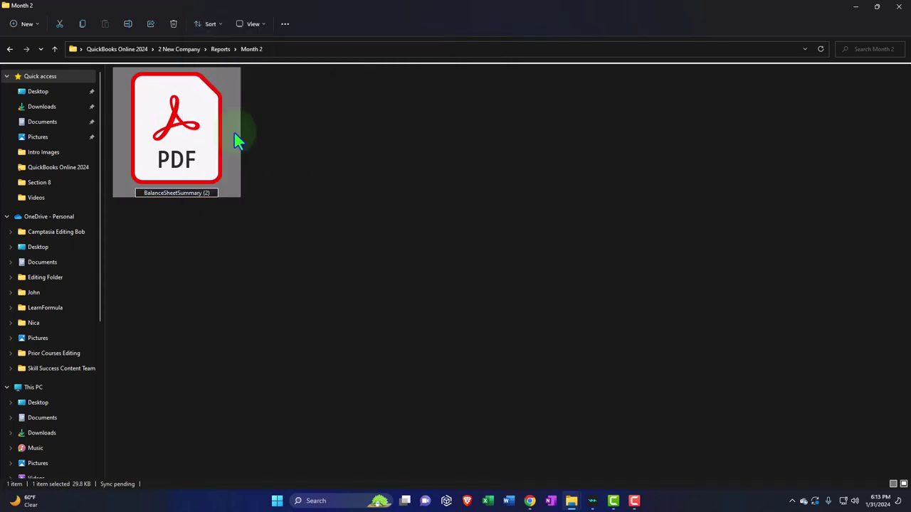
text(1)
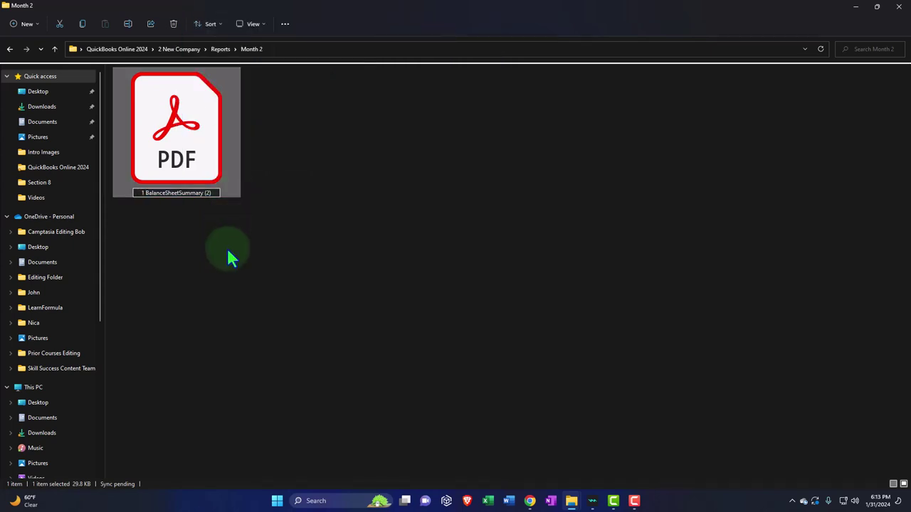
click(337, 178)
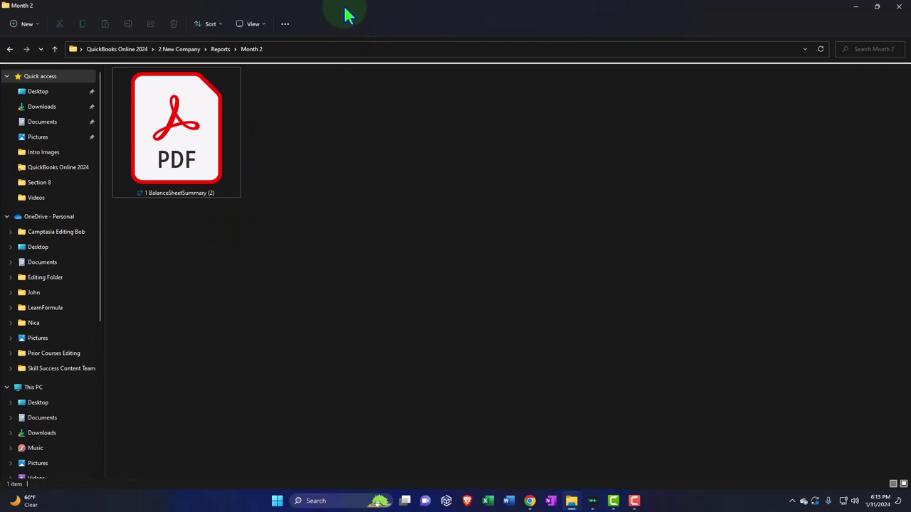
double_click(344, 5)
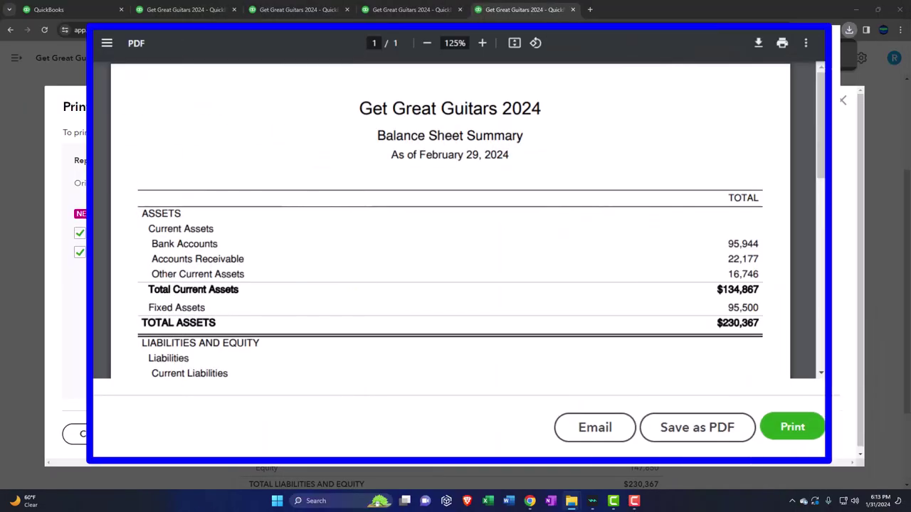
- Close the PDF preview and export the Balance Sheet Summary to Excel in the Month 2 folder
click(845, 111)
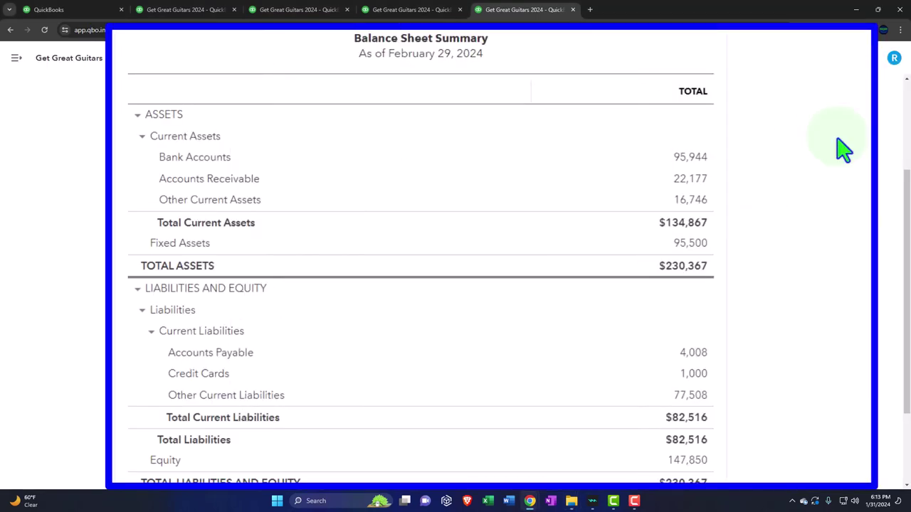
scroll(754, 246, up, 1)
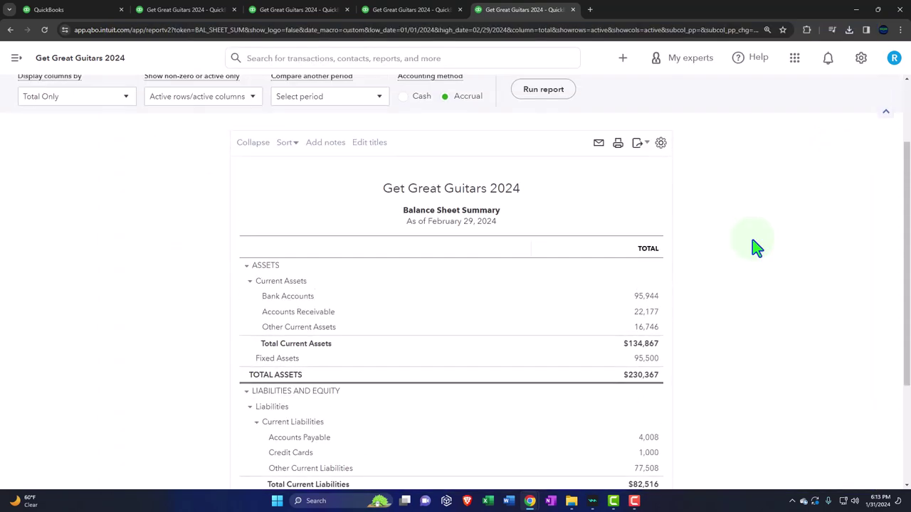
click(638, 143)
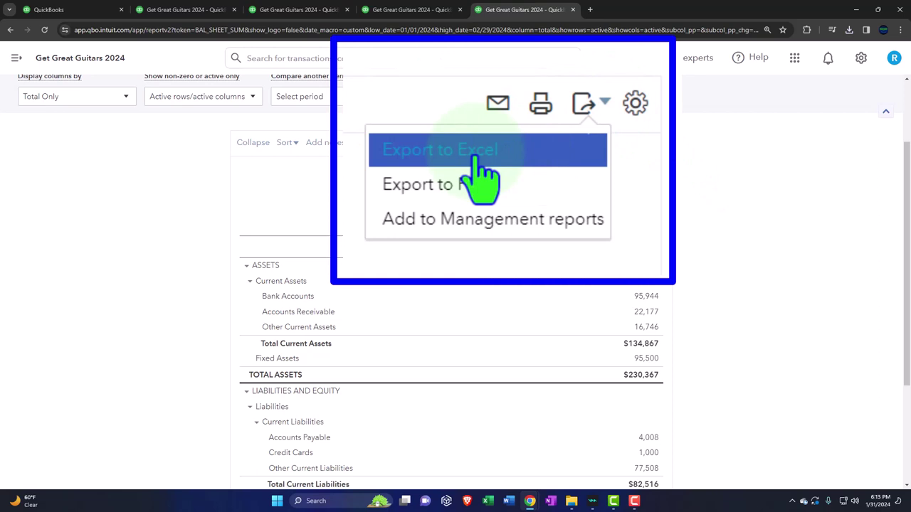
click(591, 176)
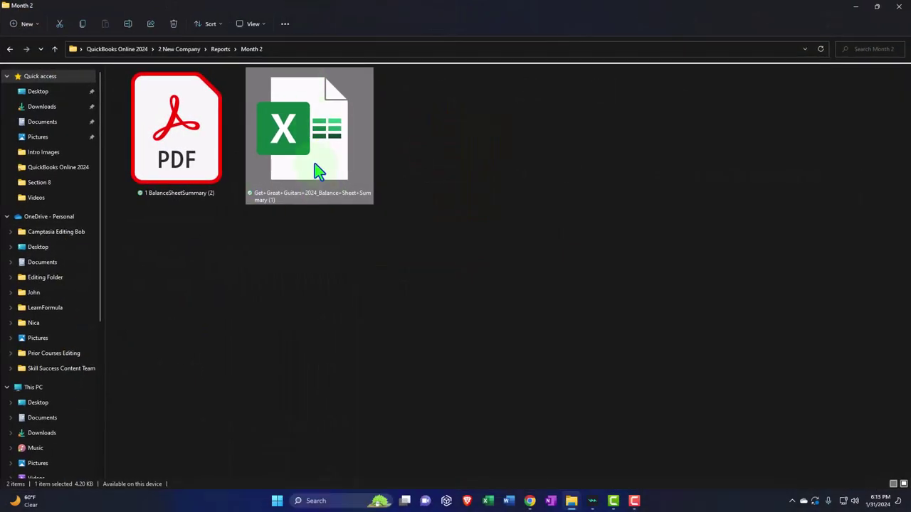
- Rename the exported Excel file as Month 2 Reports and open the workbook in Excel
right_click(314, 163)
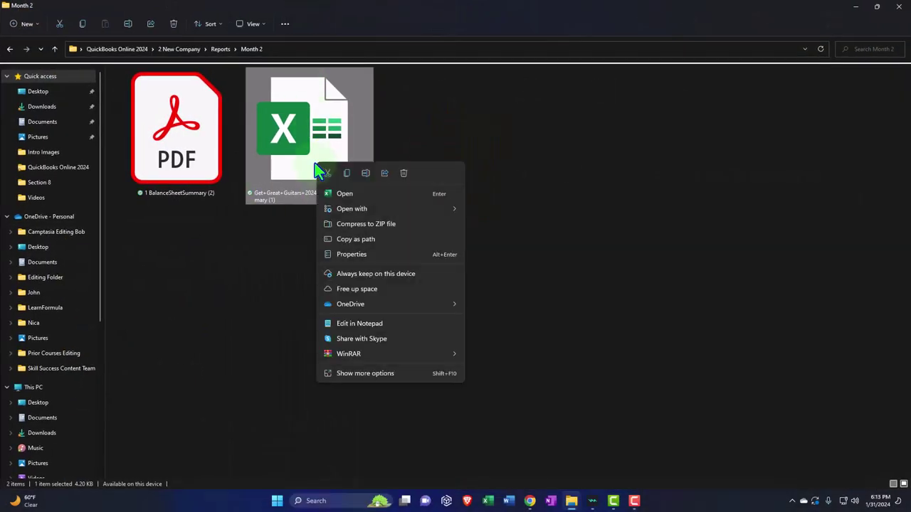
click(364, 171)
text(Month 2)
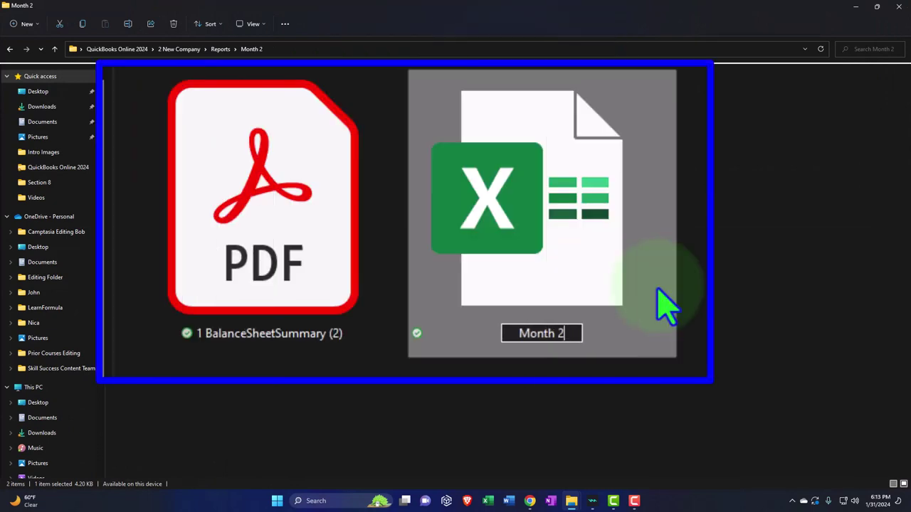
text( Reports)
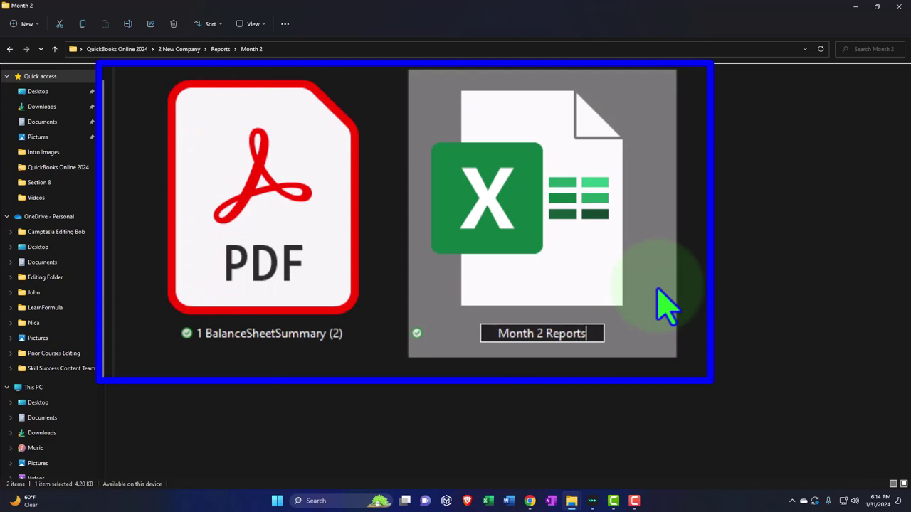
key(Return)
key(alt+F4)
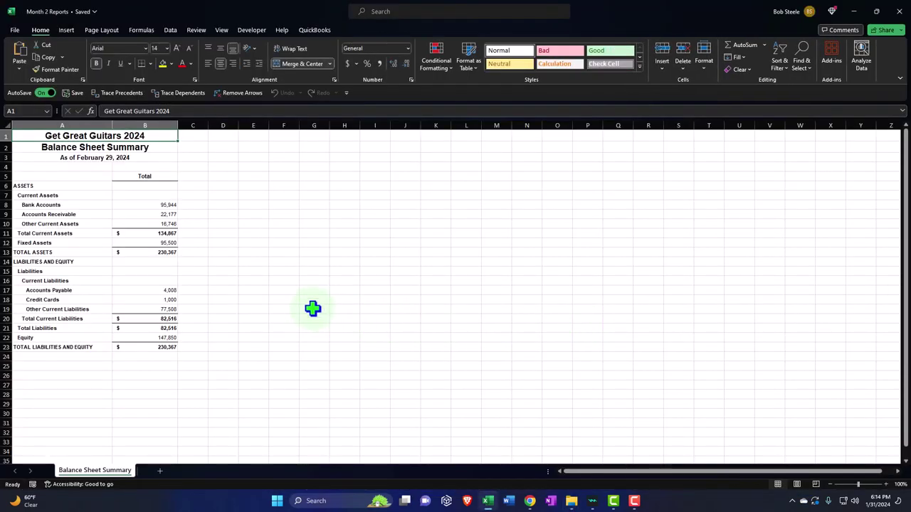
click(239, 251)
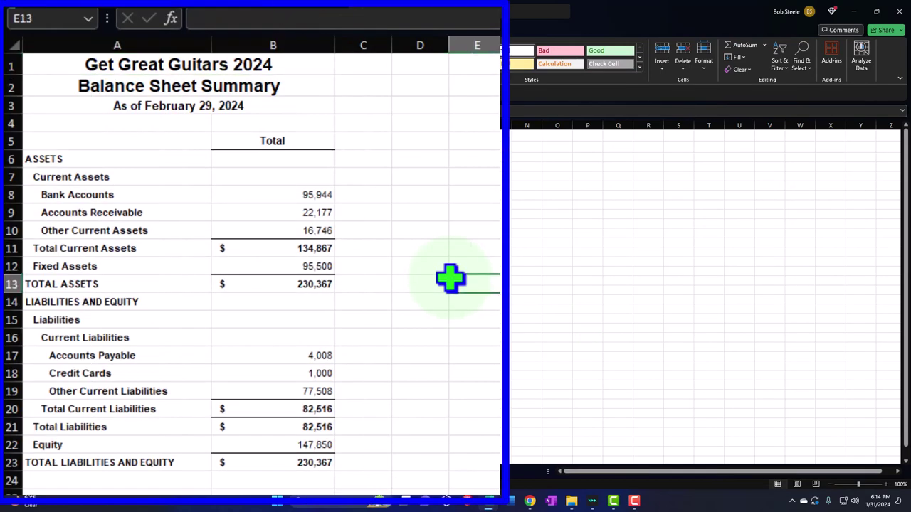
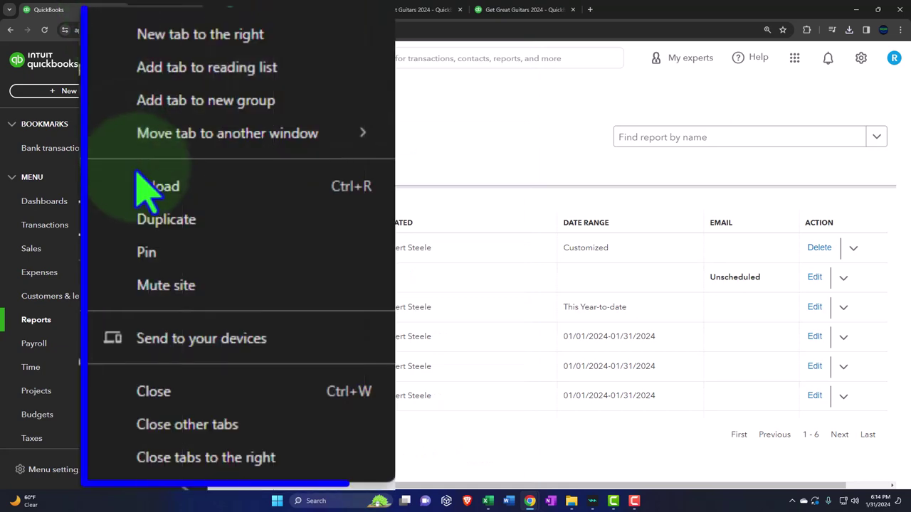
- Switch back to QuickBooks, duplicate the Reports tab once more and place the copy after the Balance Sheet Summary tab
click(110, 92)
drag(170, 15, 626, 10)
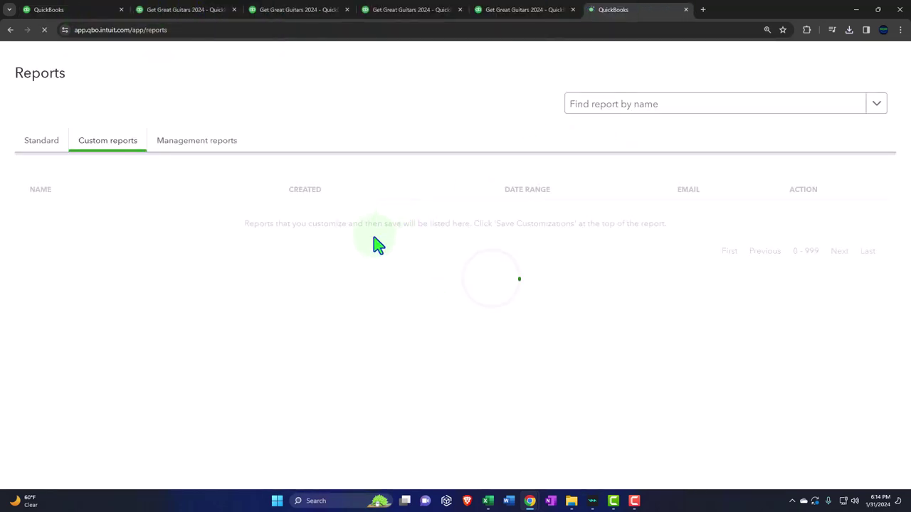
- Open the 2 Balance Sheet Vertical Analysis custom report, set its end date to 02/29/2024 and run it
click(150, 61)
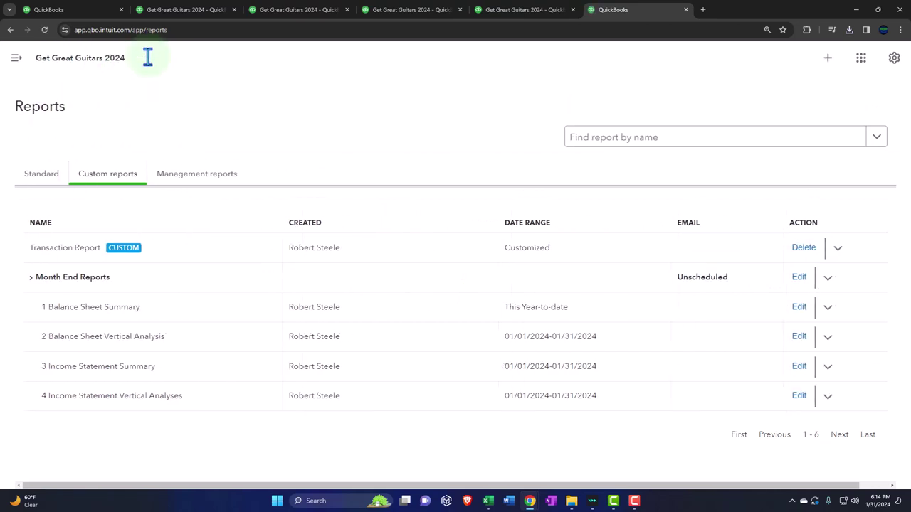
click(123, 347)
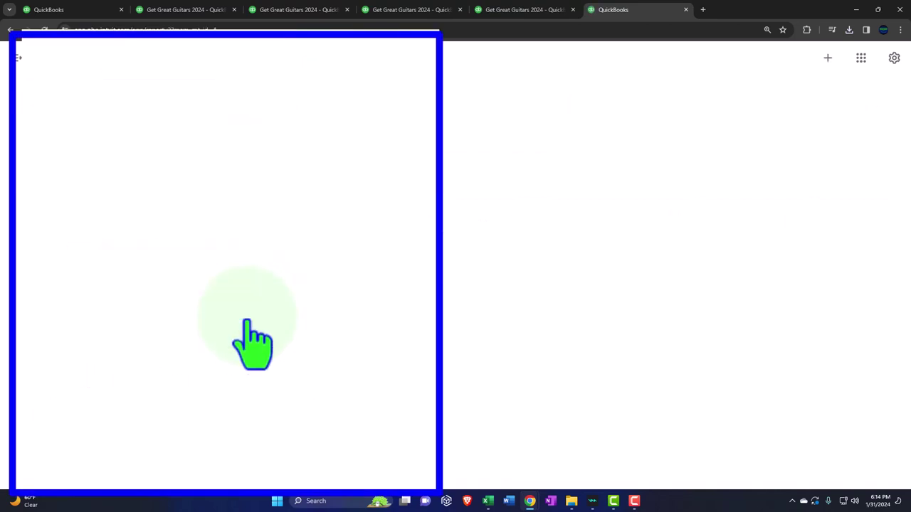
scroll(182, 238, up, 2)
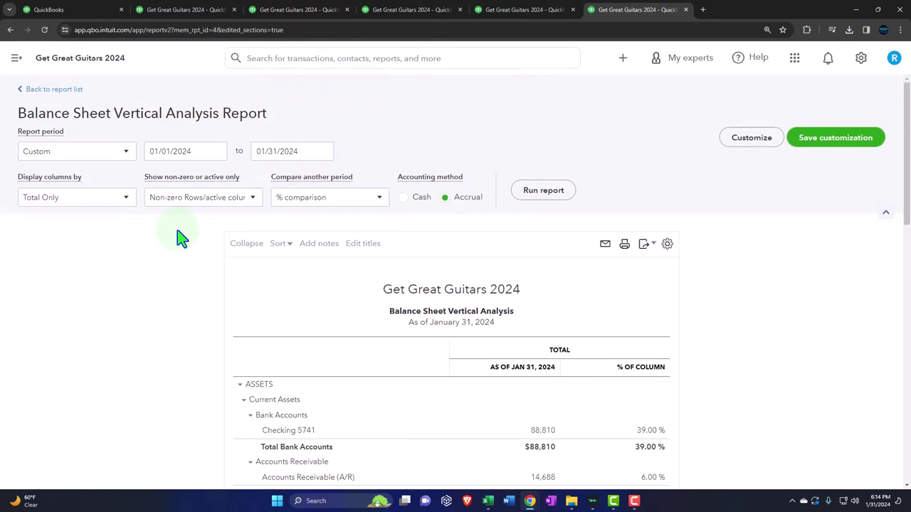
key(Tab)
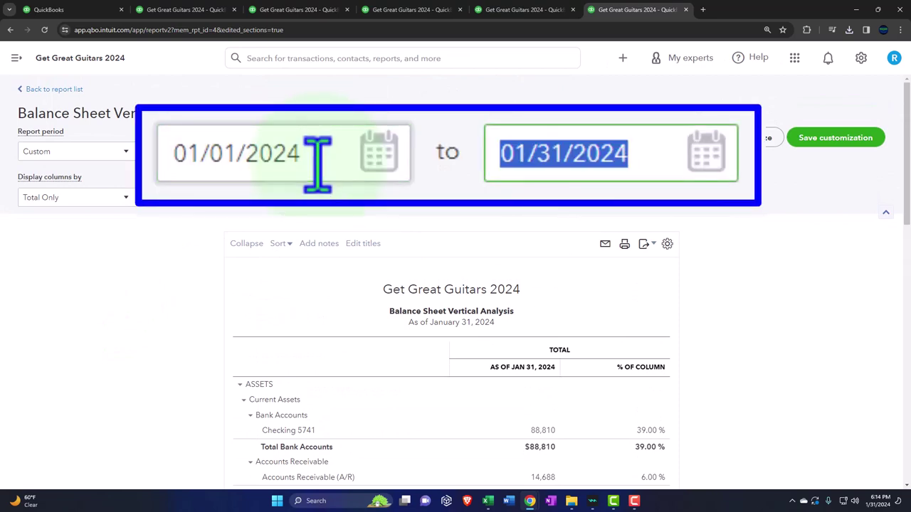
text(022924)
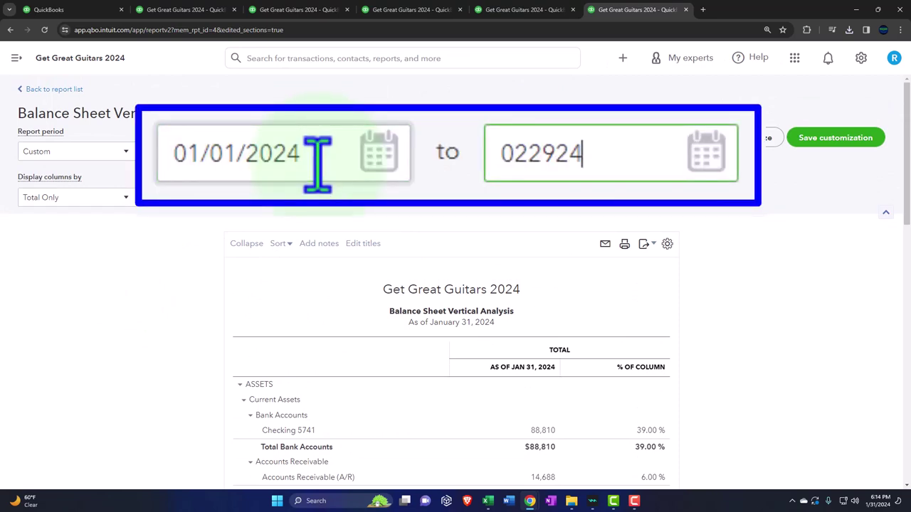
key(Tab)
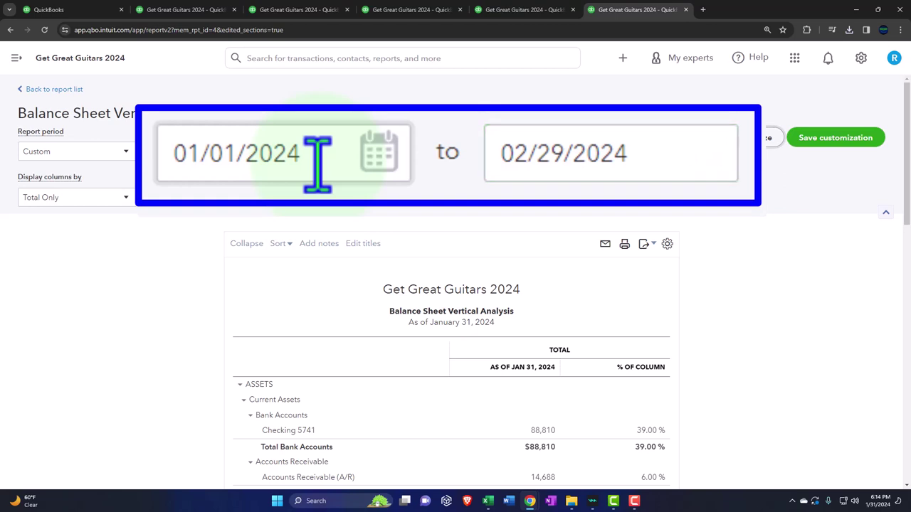
click(525, 9)
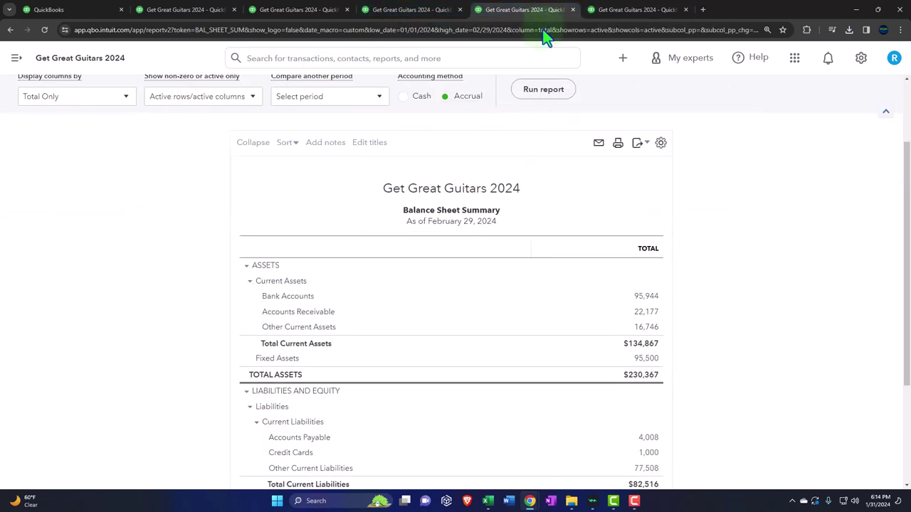
scroll(534, 94, down, 2)
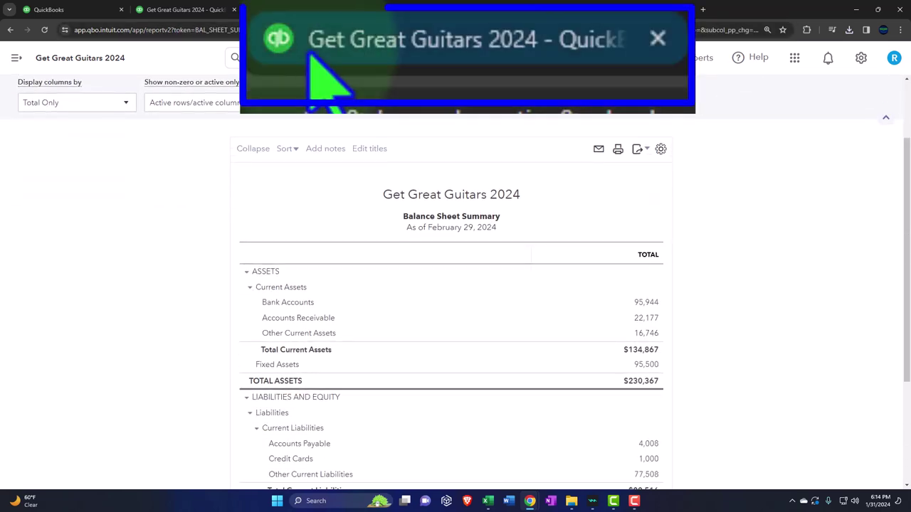
click(619, 10)
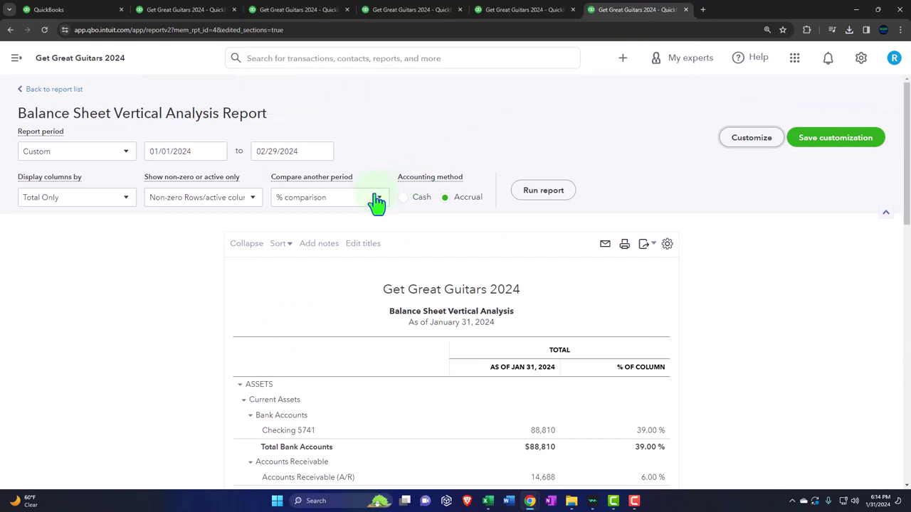
click(562, 190)
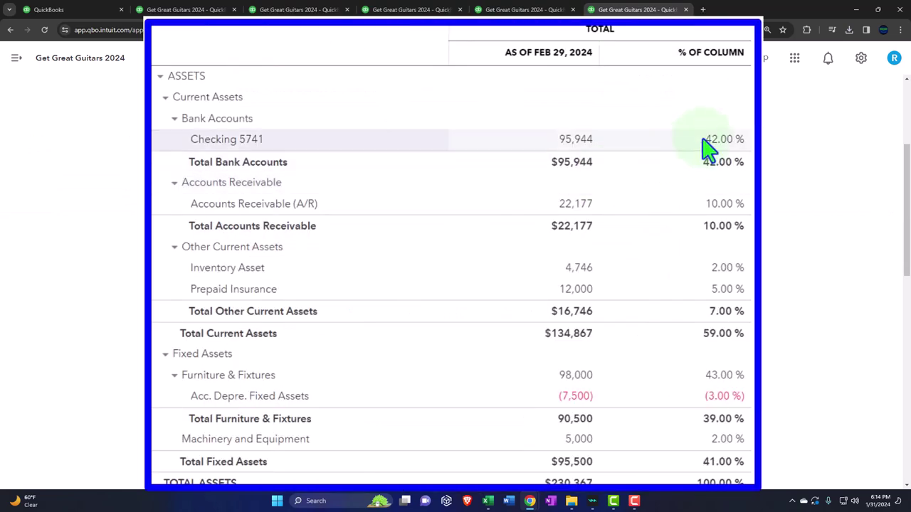
- Compare the vertical analysis with the Balance Sheet Summary, save the vertical analysis as a PDF and close the preview
scroll(726, 118, down, 1)
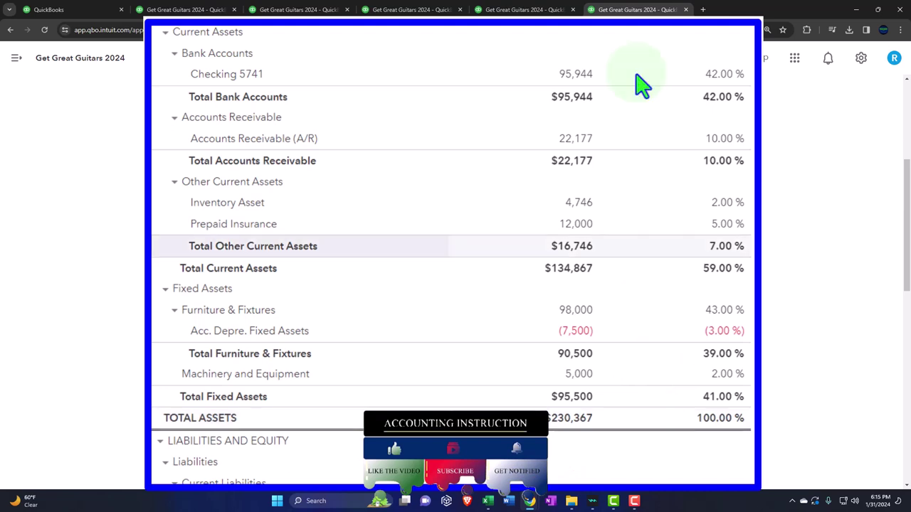
click(525, 10)
scroll(515, 170, down, 2)
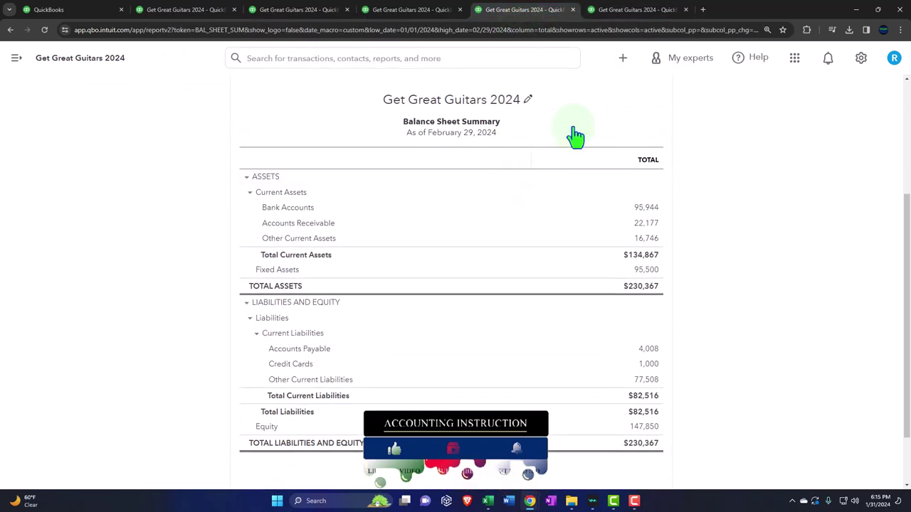
click(627, 10)
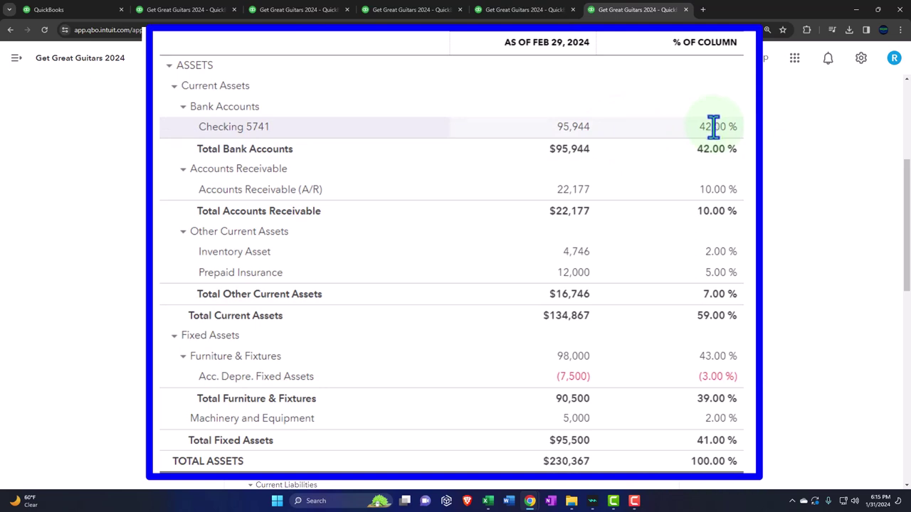
scroll(647, 187, up, 5)
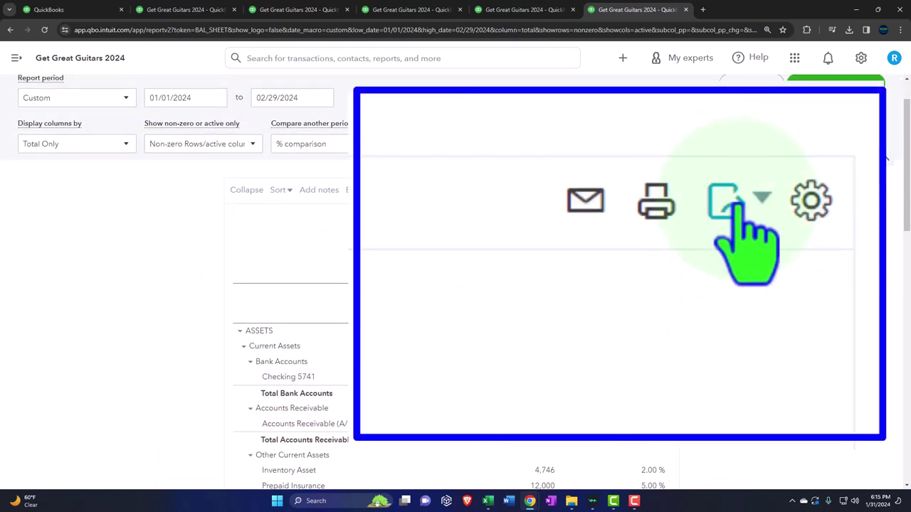
click(733, 206)
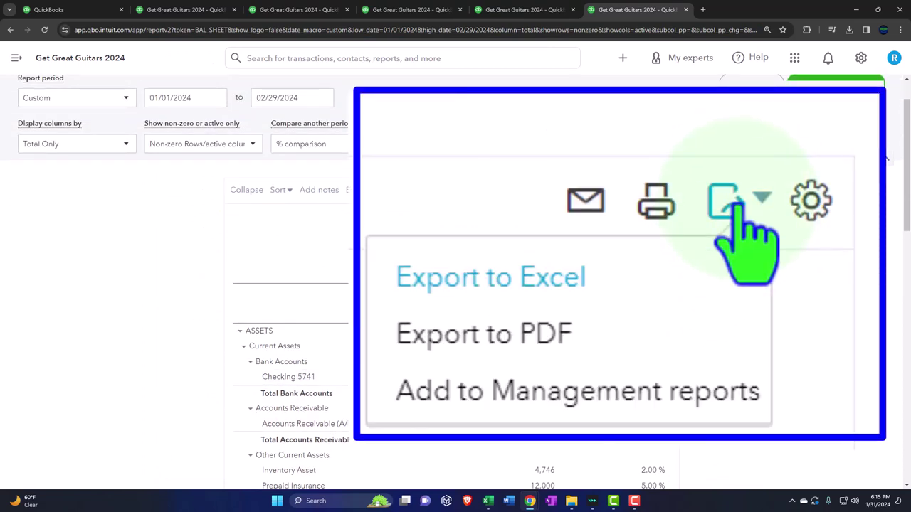
click(604, 350)
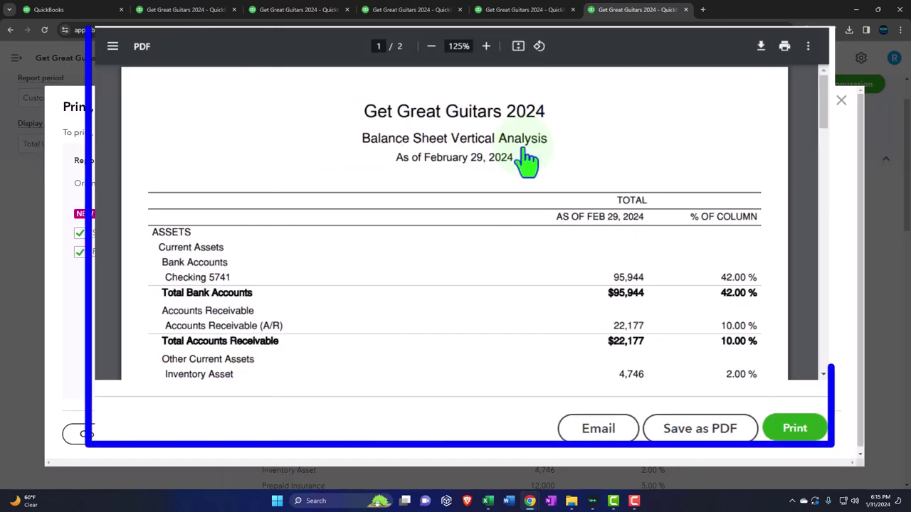
click(718, 420)
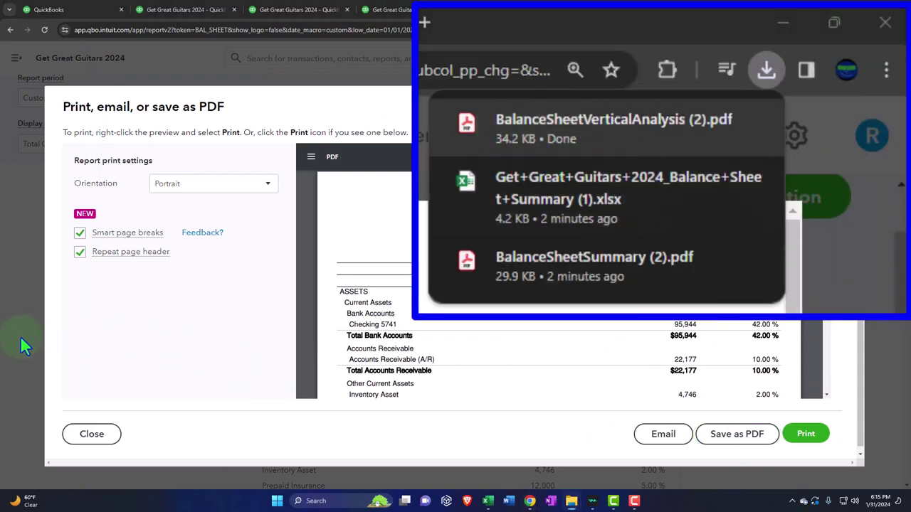
click(840, 101)
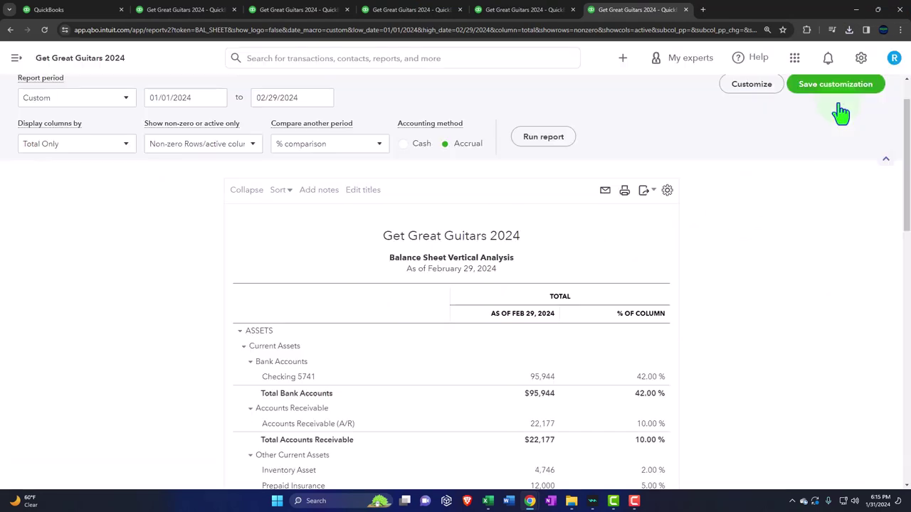
- Export the Balance Sheet Vertical Analysis to Excel and open the downloaded workbook with editing enabled
click(645, 190)
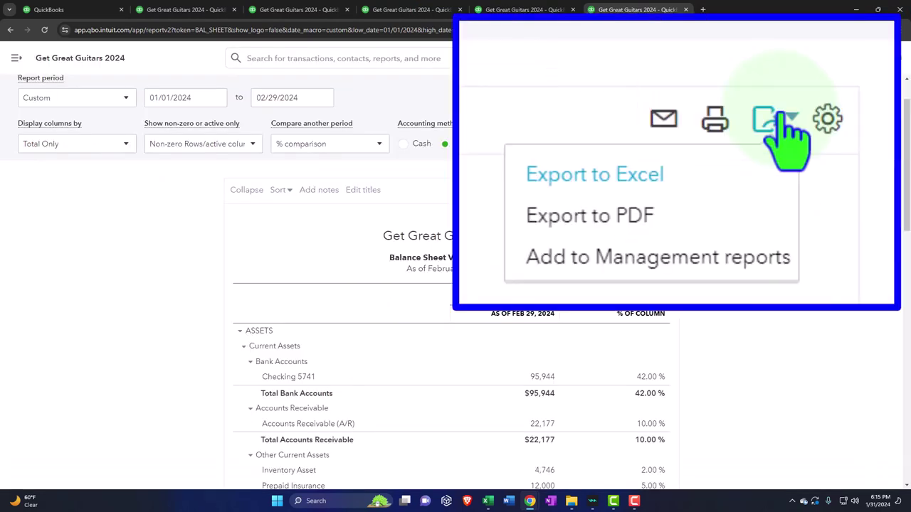
click(634, 170)
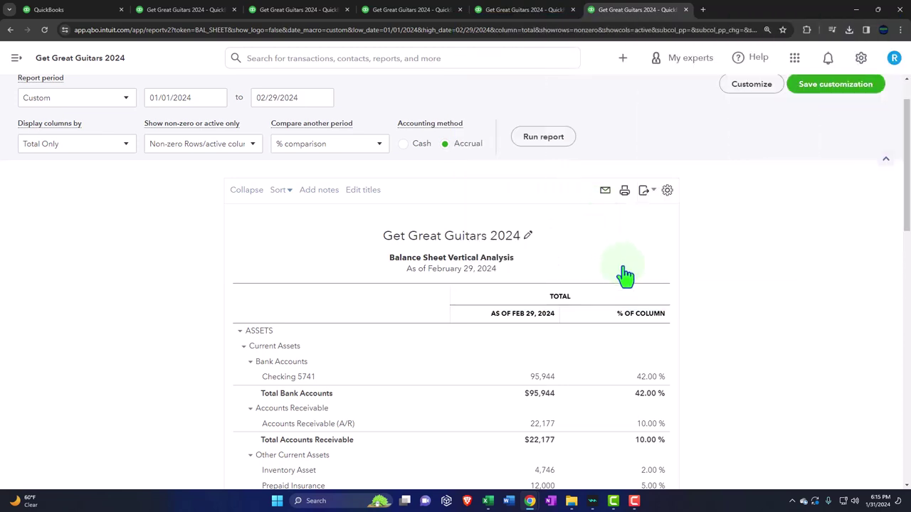
click(848, 30)
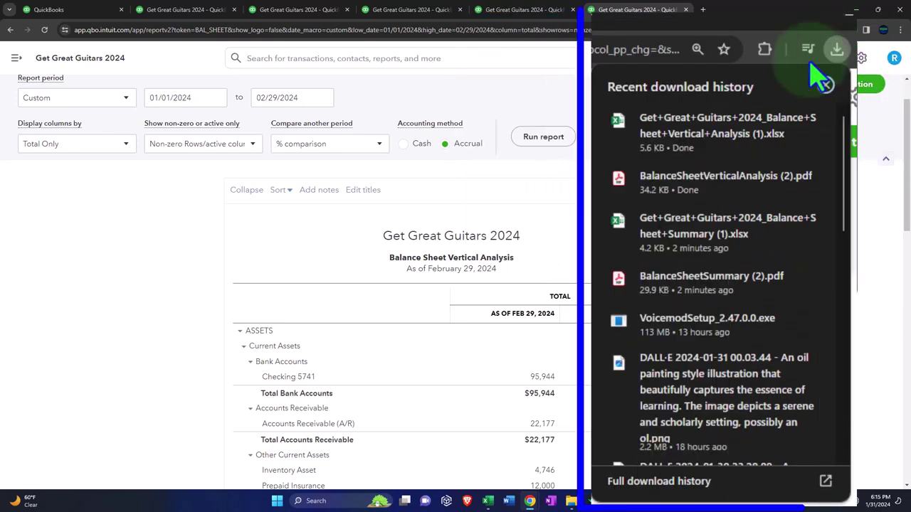
click(722, 126)
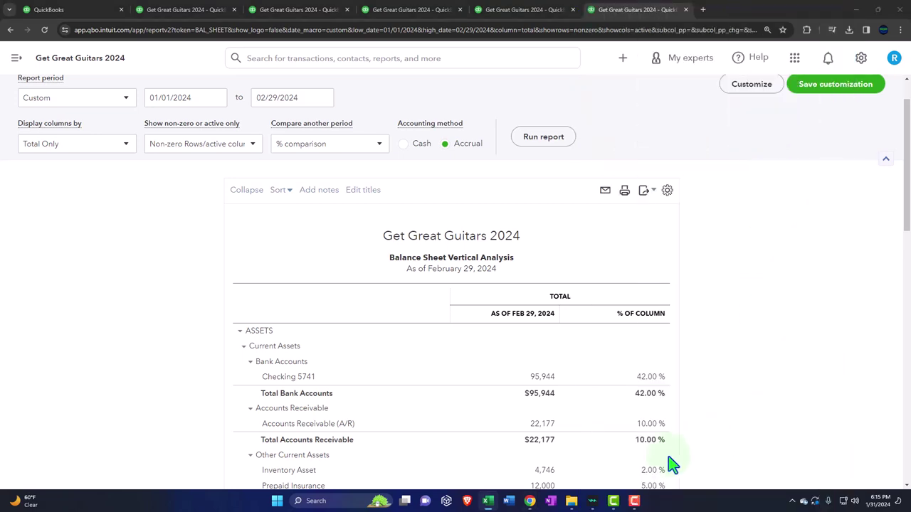
click(487, 501)
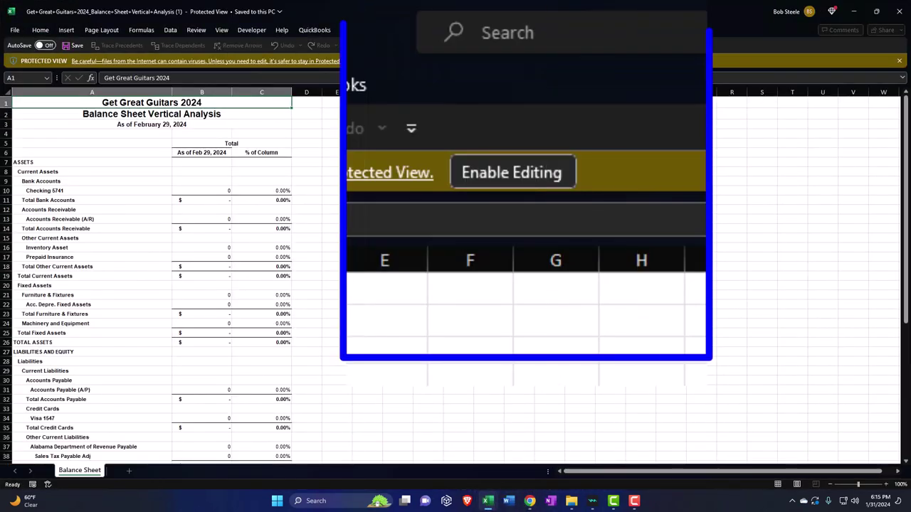
click(381, 62)
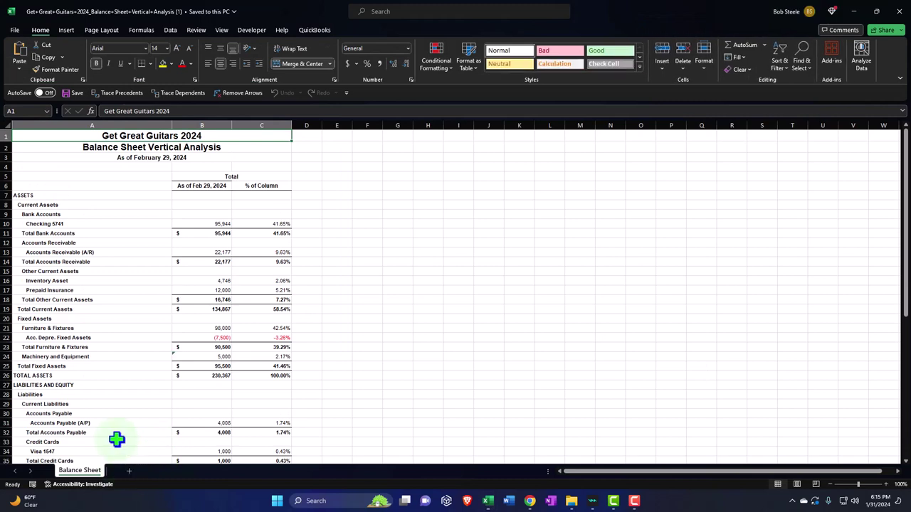
- Move the Balance Sheet worksheet into Month 2 Reports.xlsx and place it after the Balance Sheet Summary sheet
right_click(98, 473)
key(Escape)
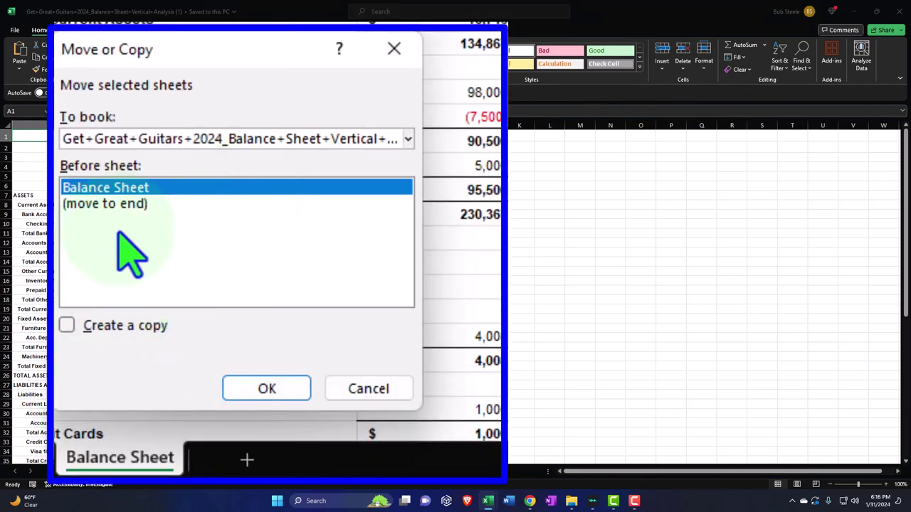
click(407, 139)
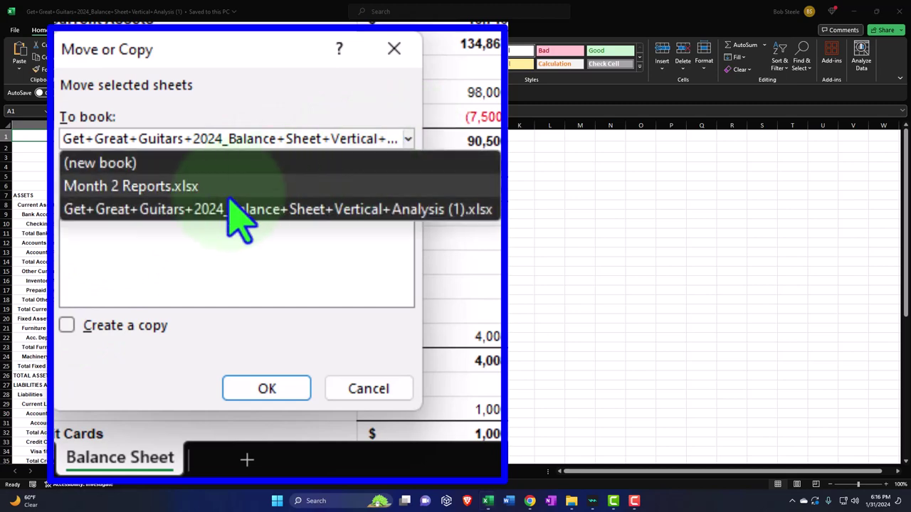
click(174, 192)
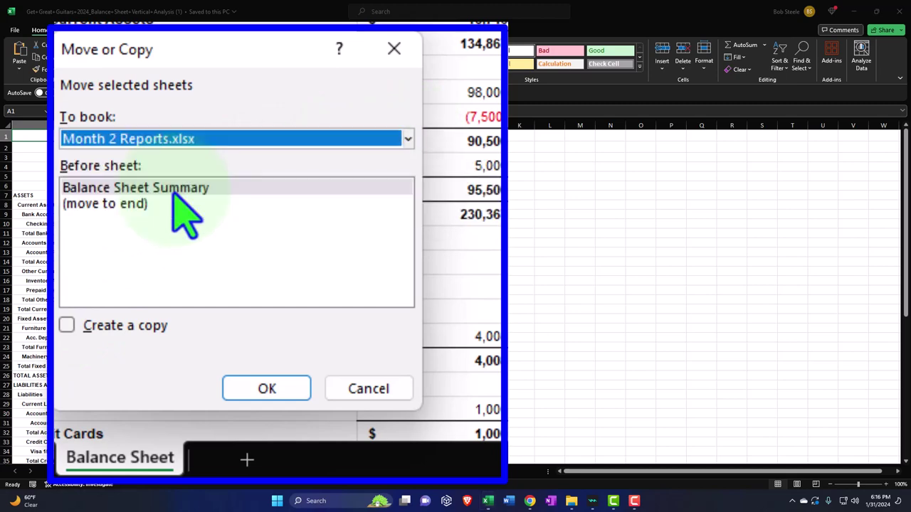
click(291, 390)
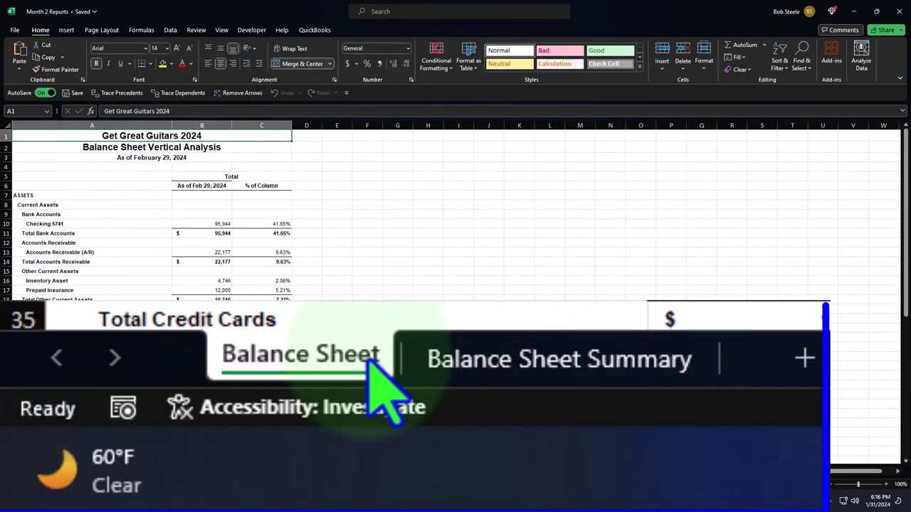
drag(88, 474, 193, 472)
click(138, 291)
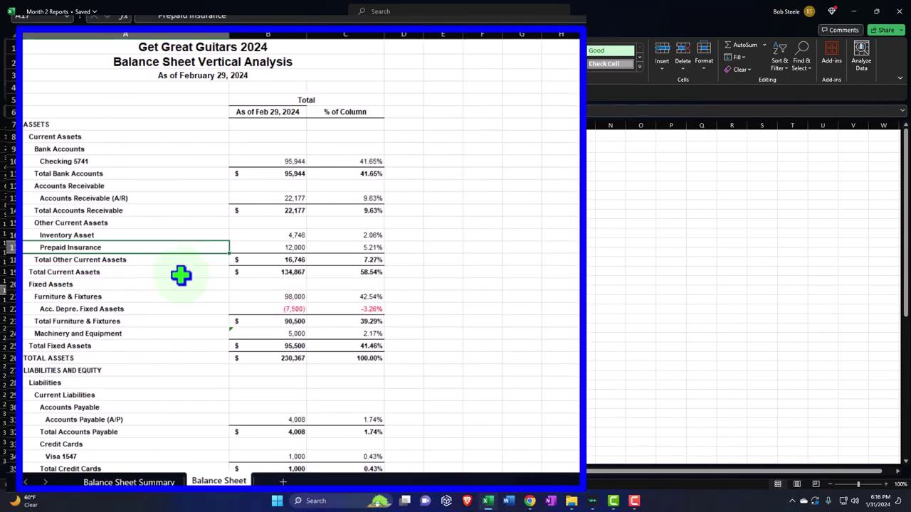
- Switch back to QuickBooks, duplicate the Reports tab and place the copy after the Balance Sheet Vertical Analysis tab
click(855, 12)
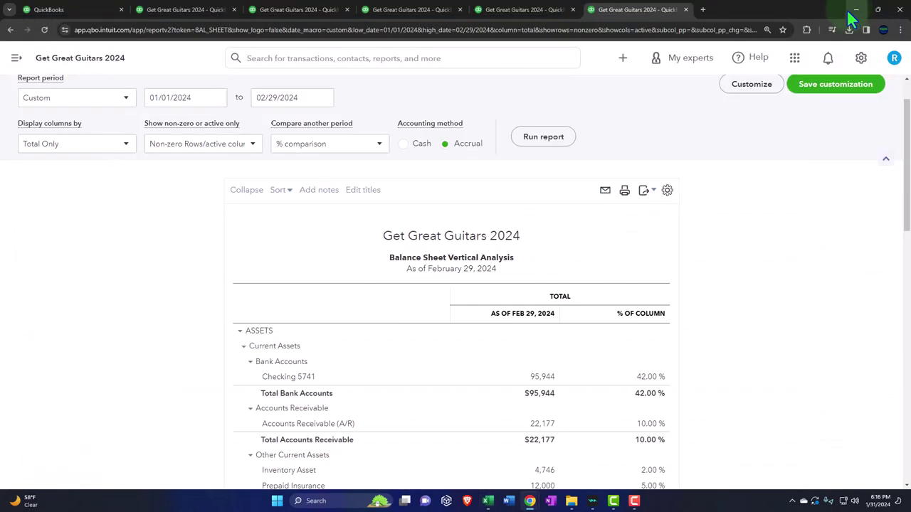
click(75, 9)
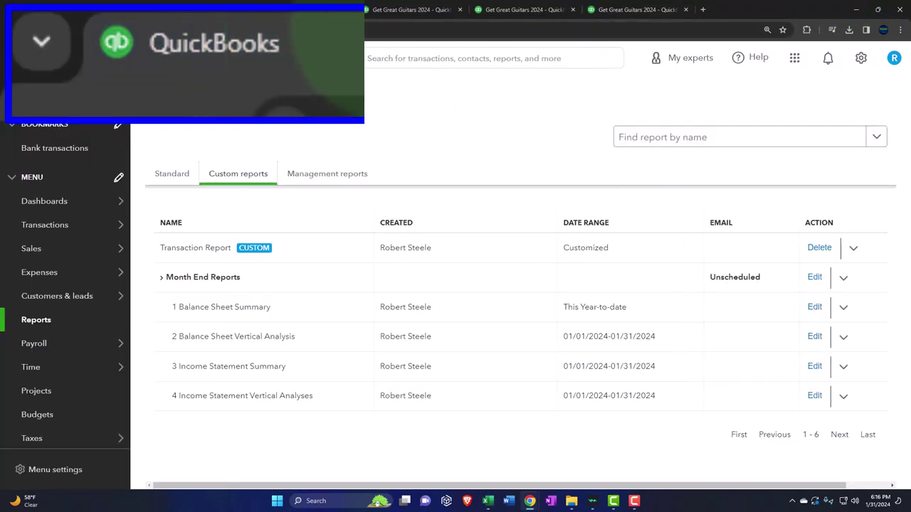
right_click(94, 10)
click(140, 102)
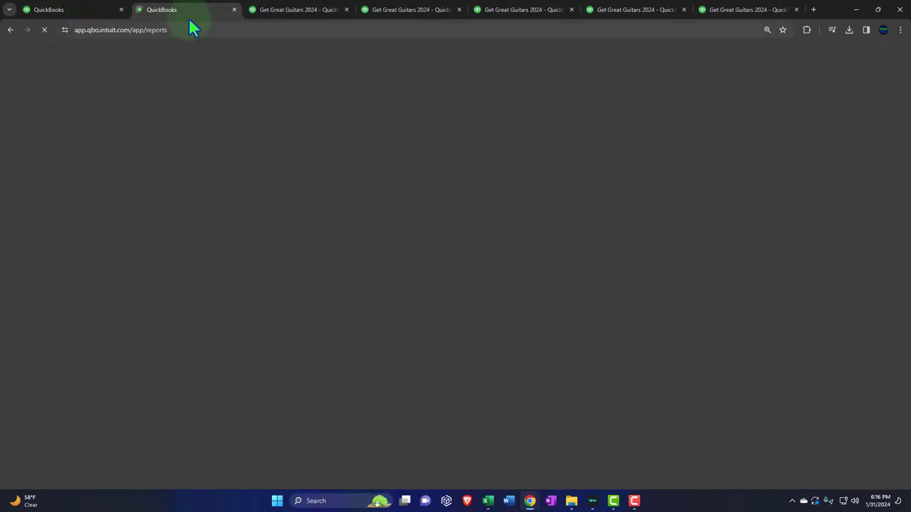
drag(188, 18, 733, 9)
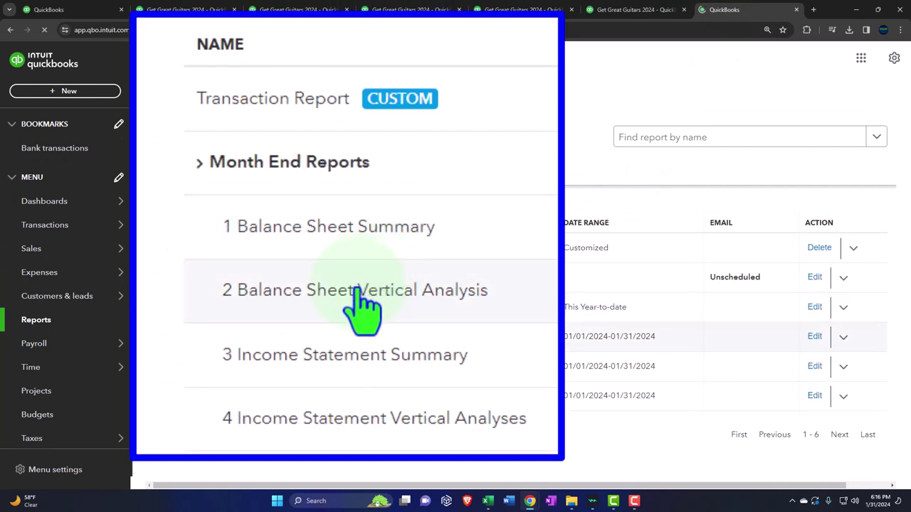
- Open the saved Income Statement Summary report, set its end date to 02/29/2024 and run it
click(207, 366)
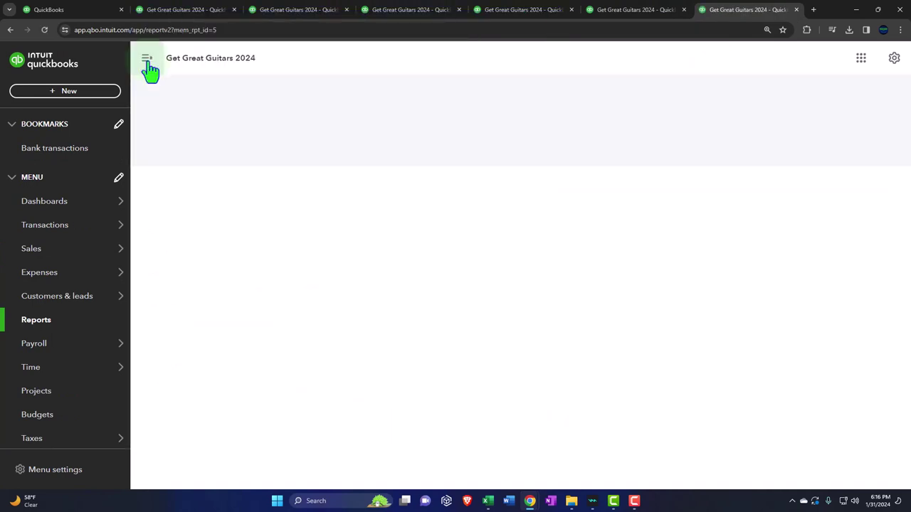
scroll(187, 266, up, 2)
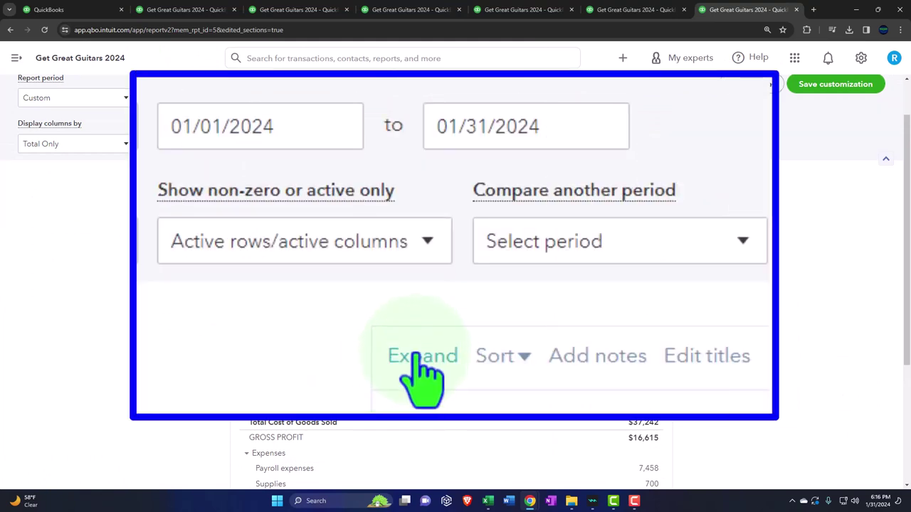
click(530, 128)
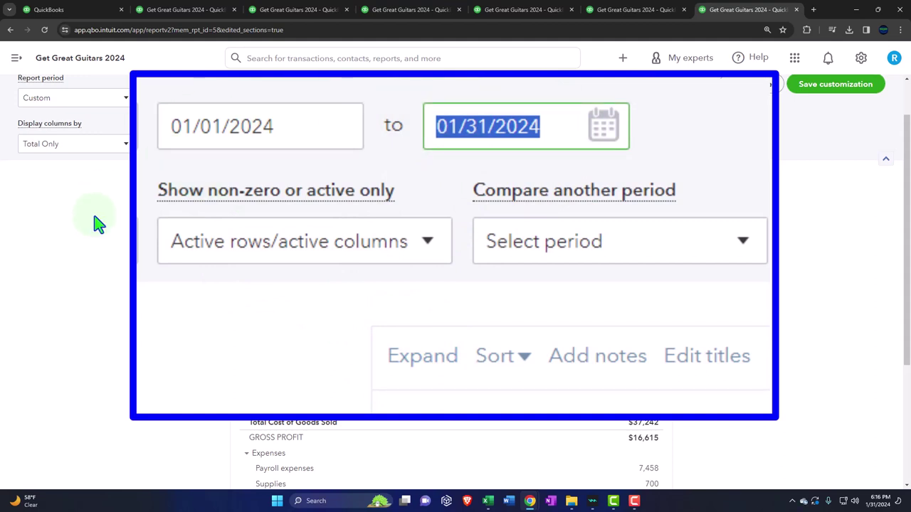
text(0)
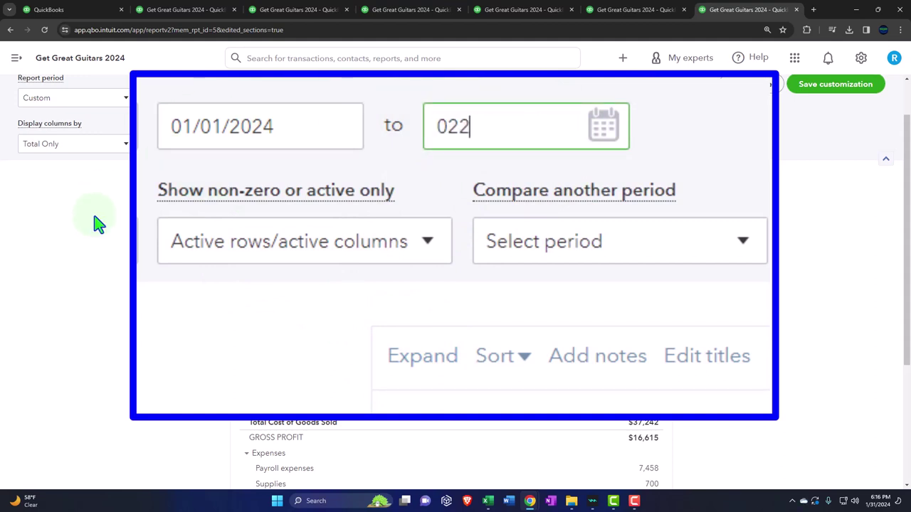
text(2/29/2024)
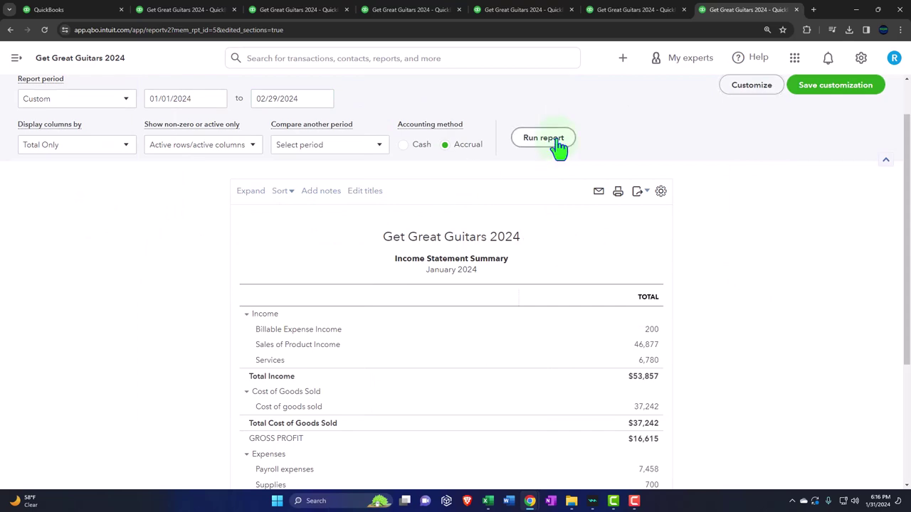
click(558, 142)
scroll(559, 146, down, 2)
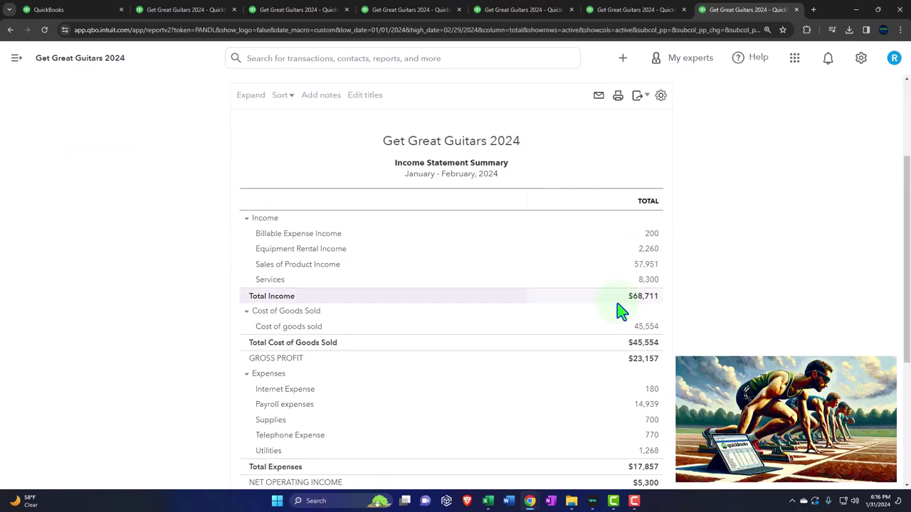
scroll(619, 311, down, 3)
scroll(619, 311, up, 5)
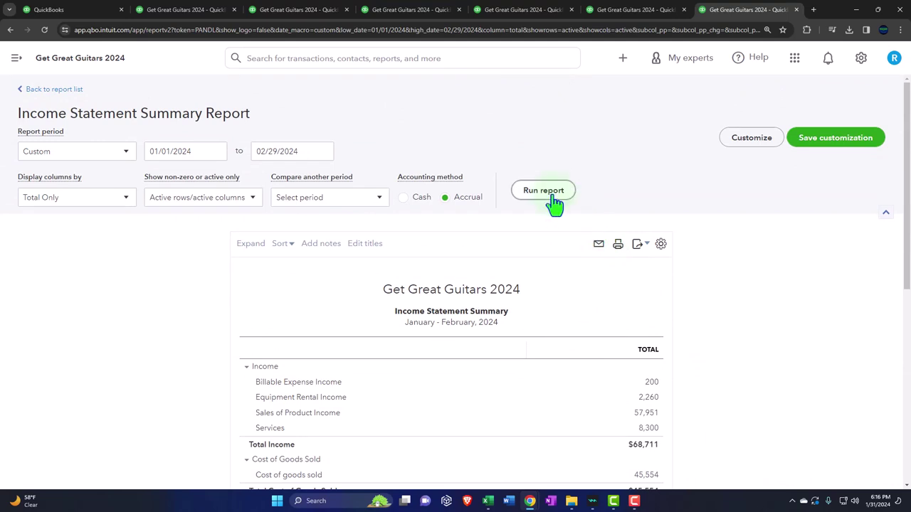
- Export the Income Statement Summary to PDF and save the file in the Month 2 reports folder
click(648, 246)
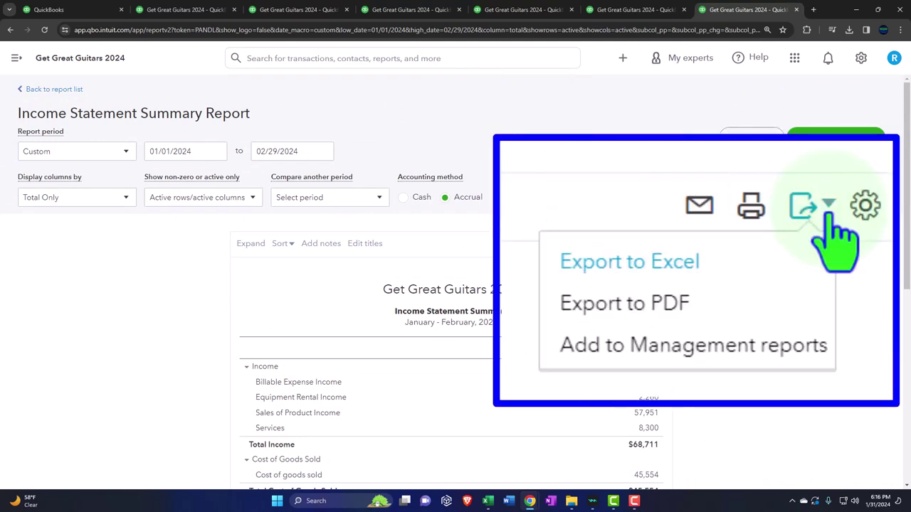
click(594, 279)
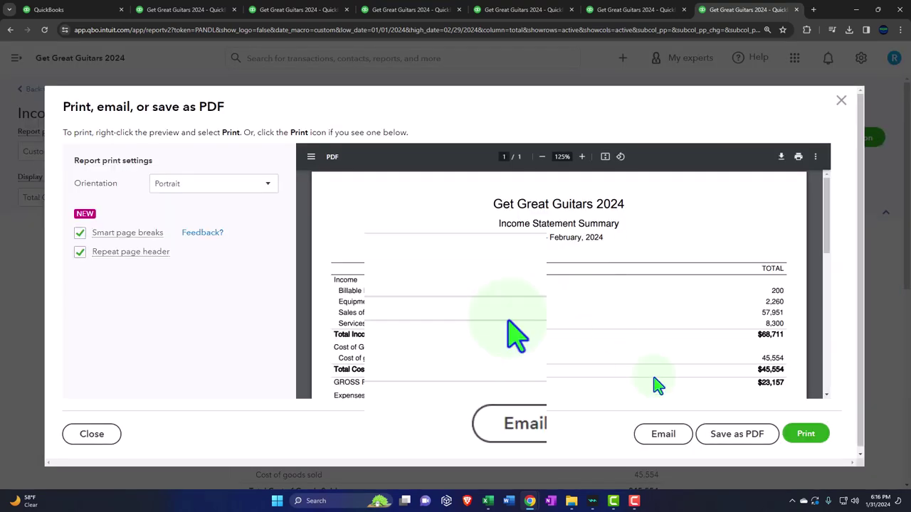
click(736, 433)
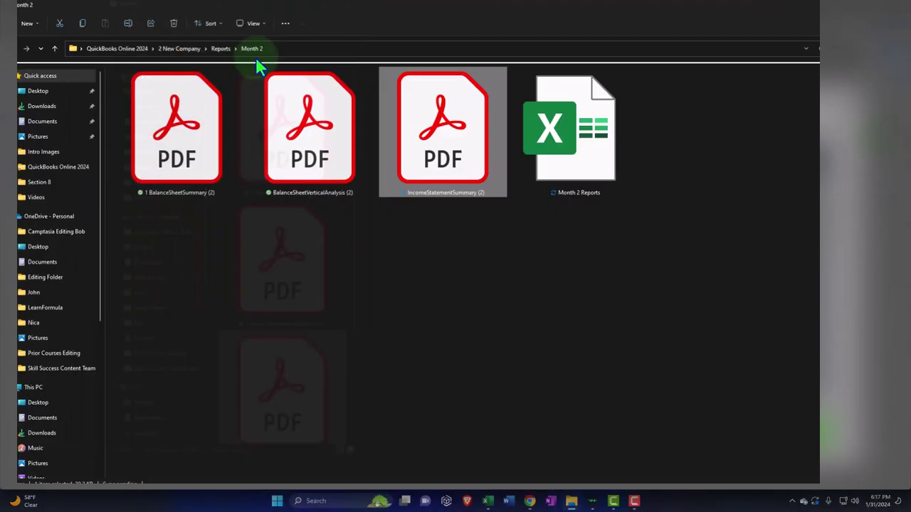
- In the Month 2 folder, rename the balance sheet vertical analysis PDF as 2 BalanceSheetVerticalAnalysis (2)
click(295, 160)
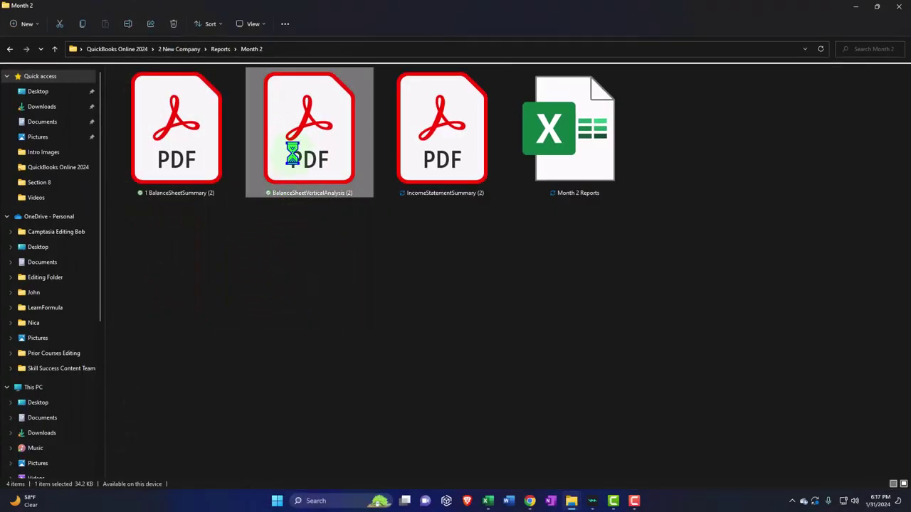
right_click(292, 155)
click(411, 33)
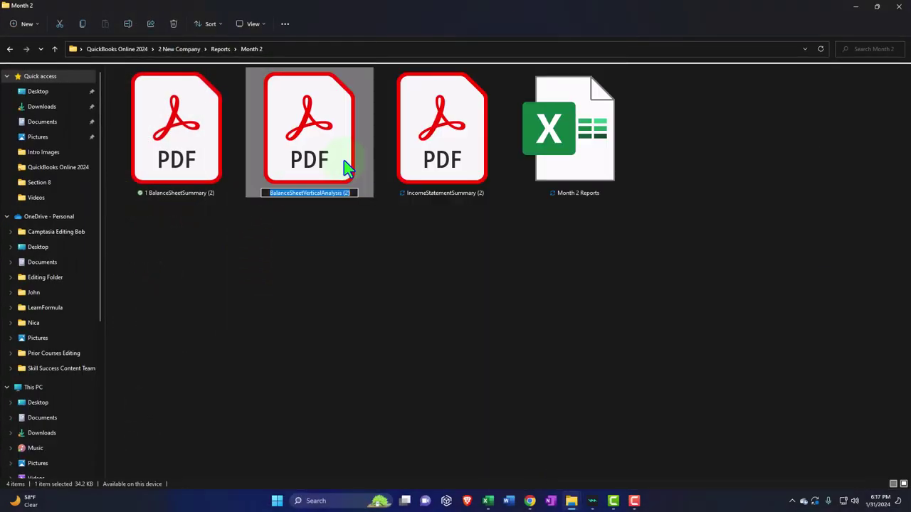
key(Home)
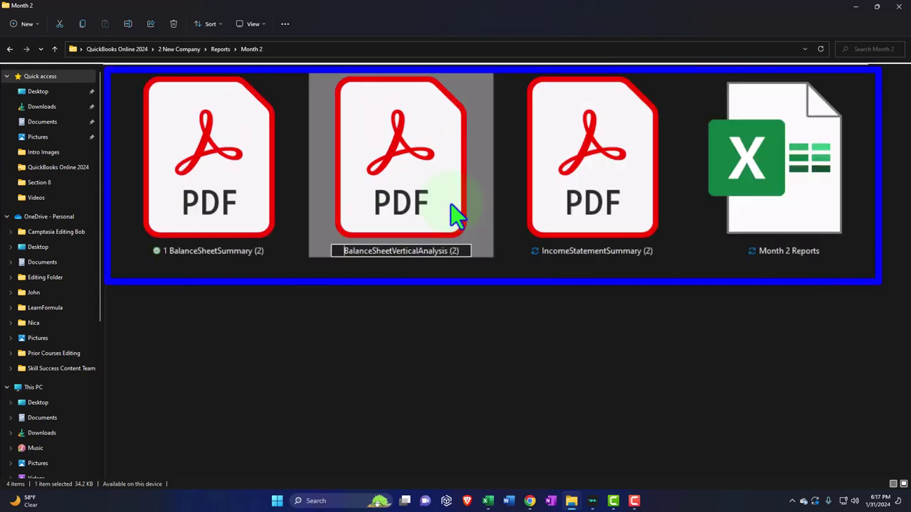
text(2)
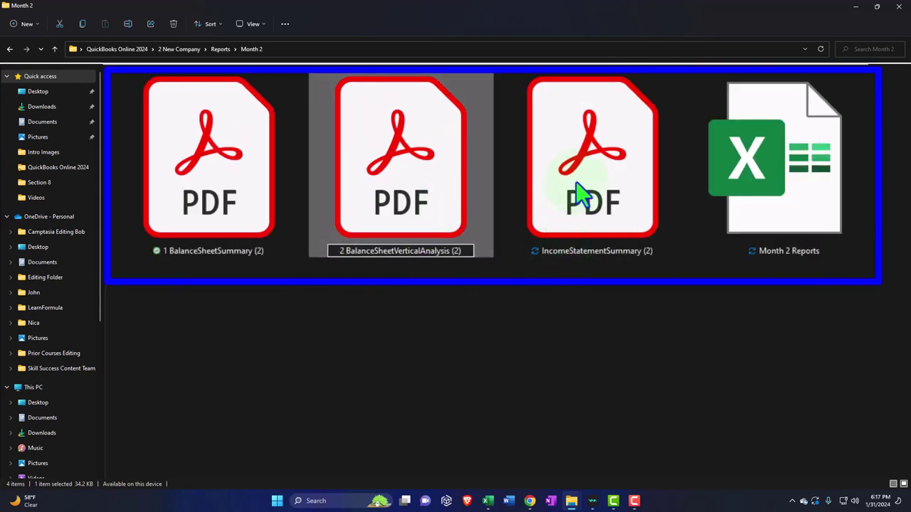
- Prefix the file name of the IncomeStatementSummary (2) PDF with the number 3
click(434, 151)
right_click(434, 152)
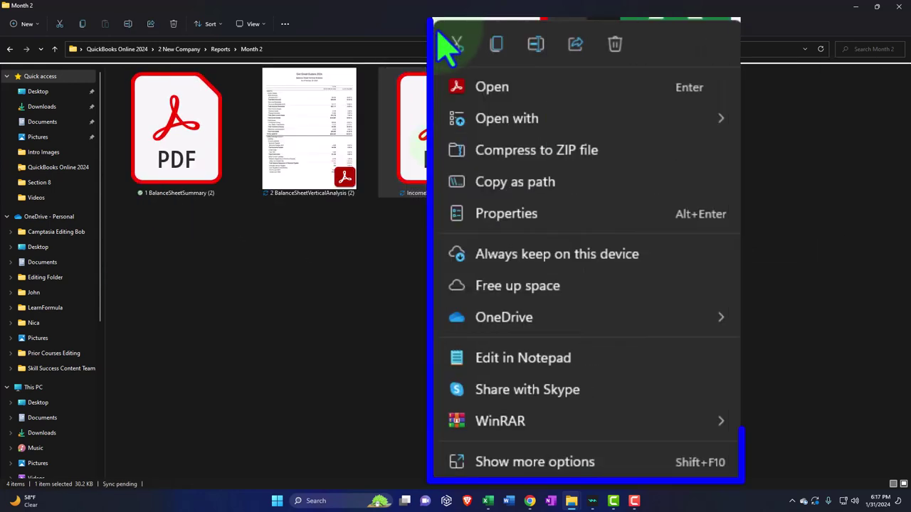
click(540, 40)
key(Home)
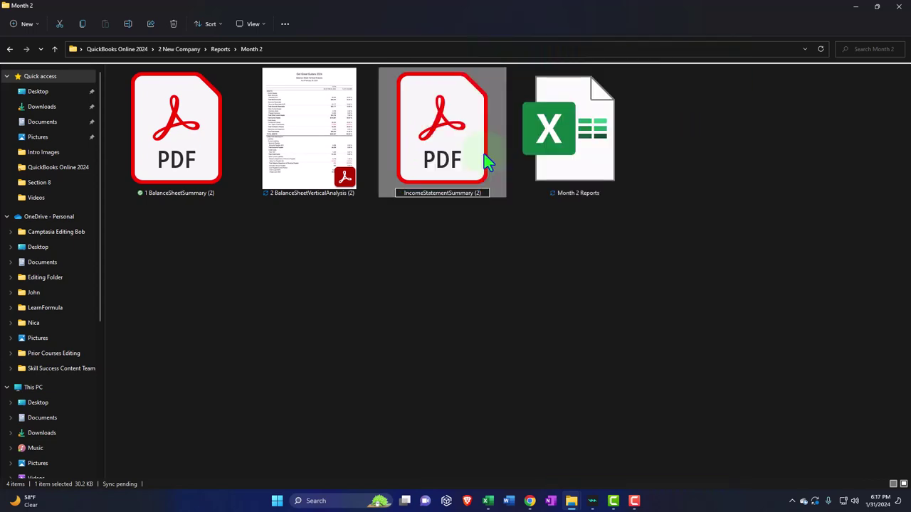
text(3)
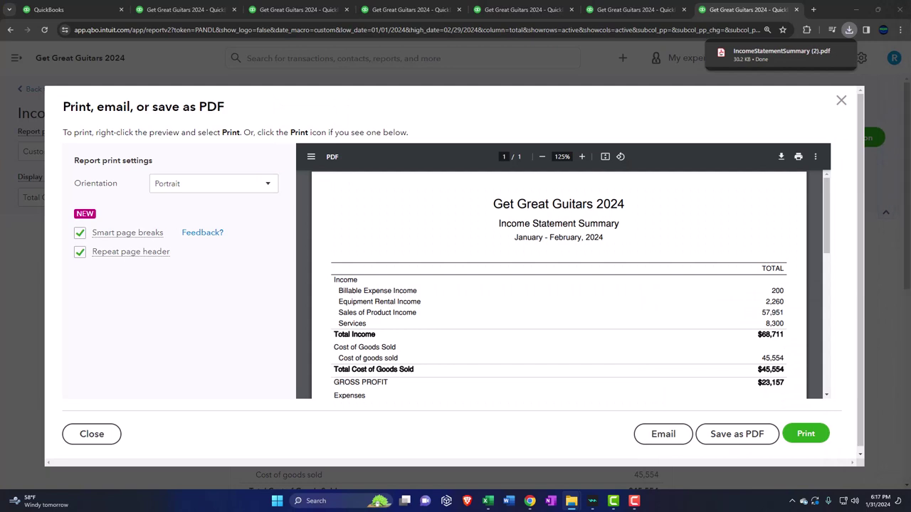
- Close the PDF preview, export the Income Statement Summary to Excel and open the downloaded workbook with editing enabled
click(841, 103)
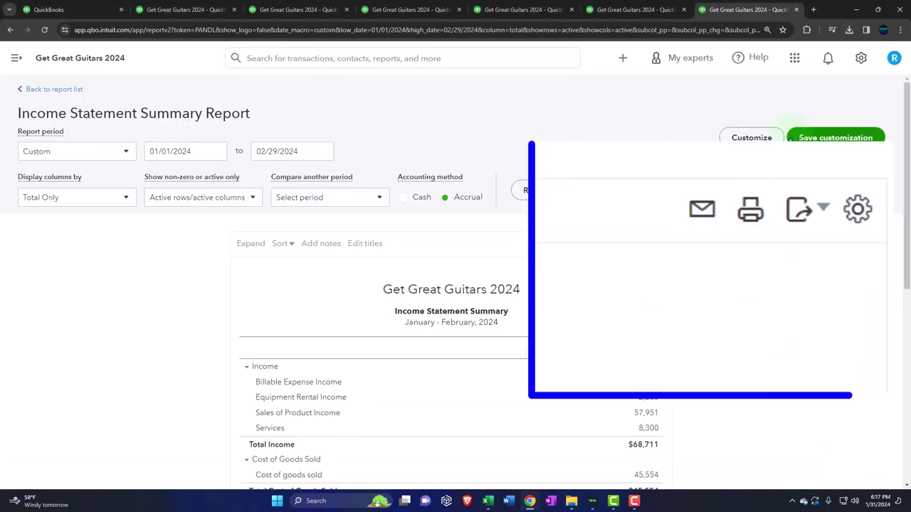
click(812, 218)
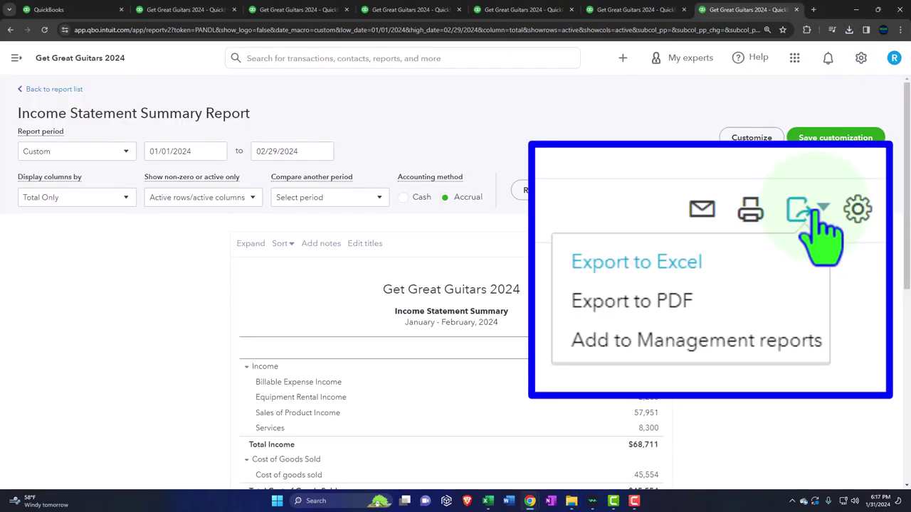
click(712, 263)
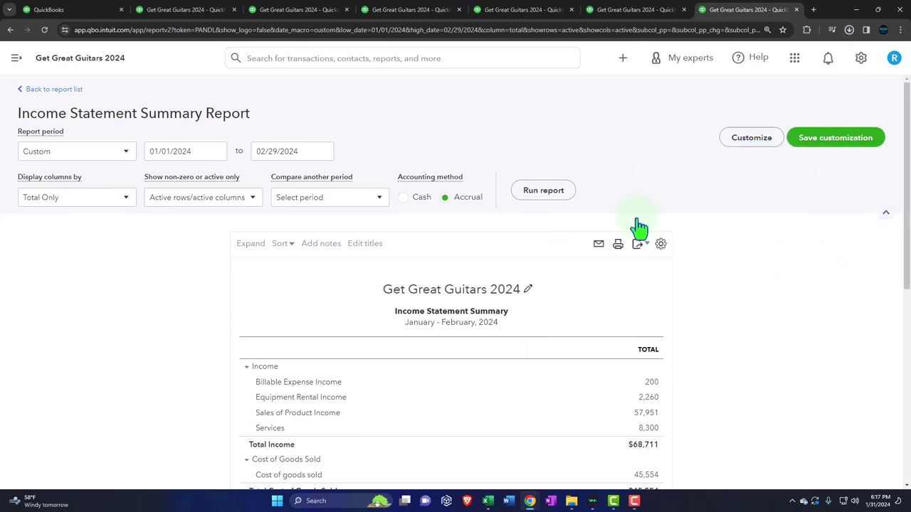
click(849, 30)
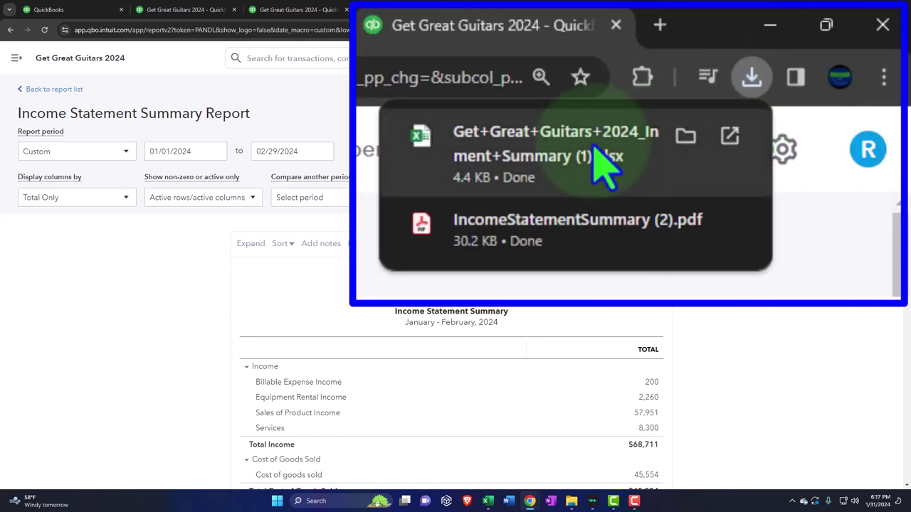
click(782, 61)
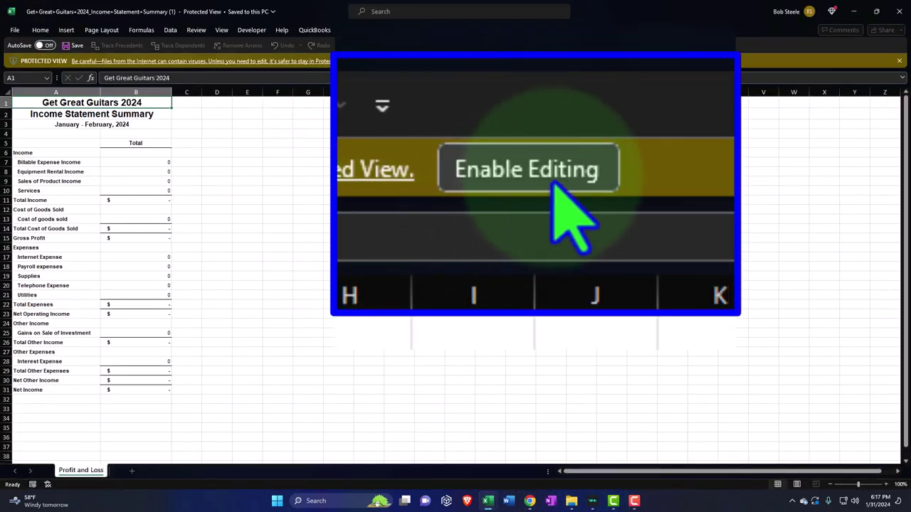
click(382, 61)
- Move the Profit and Loss worksheet into Month 2 Reports.xlsx after the Balance Sheet worksheet and save the workbook
right_click(96, 474)
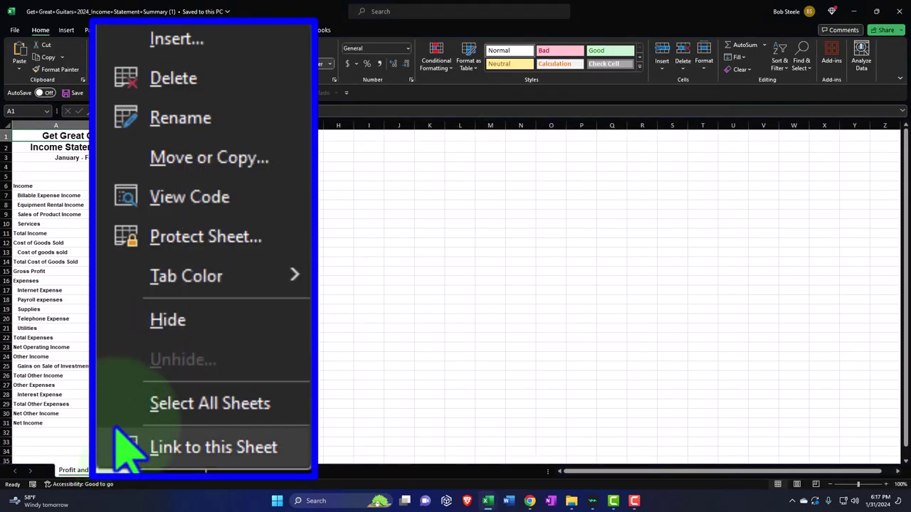
click(202, 152)
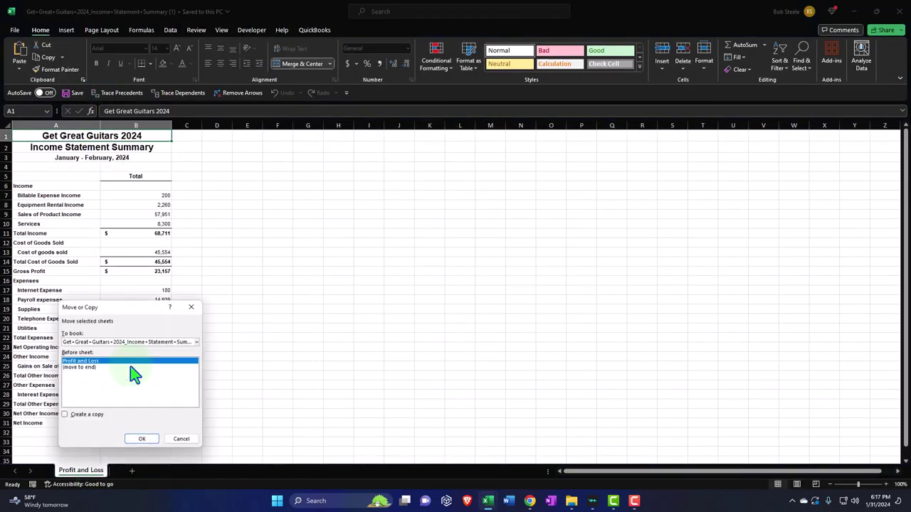
click(468, 173)
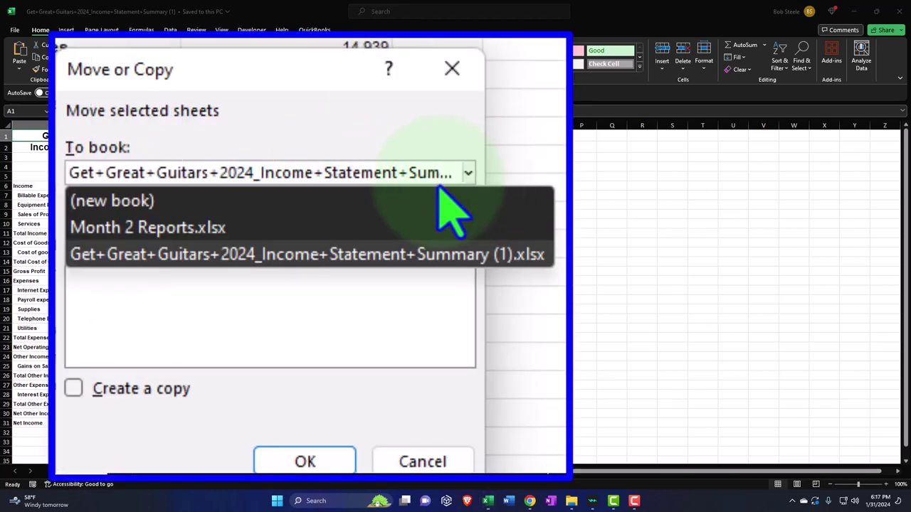
click(347, 201)
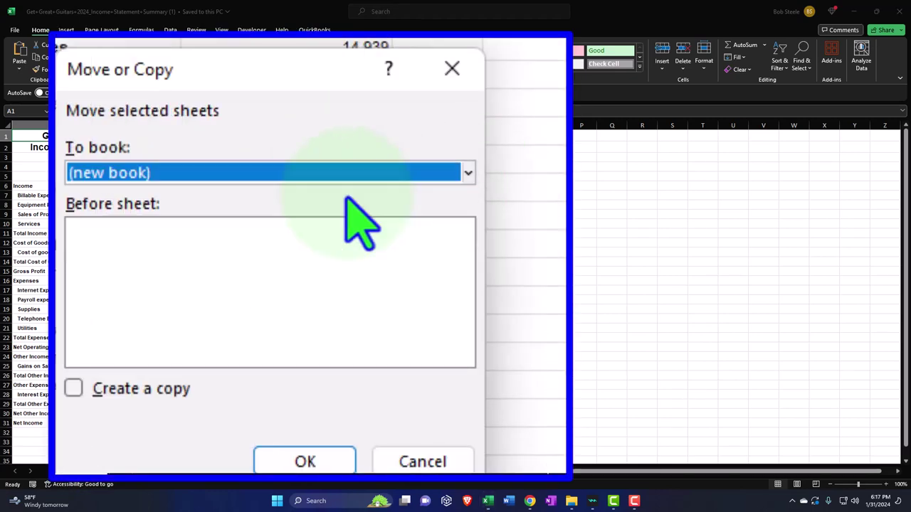
click(469, 175)
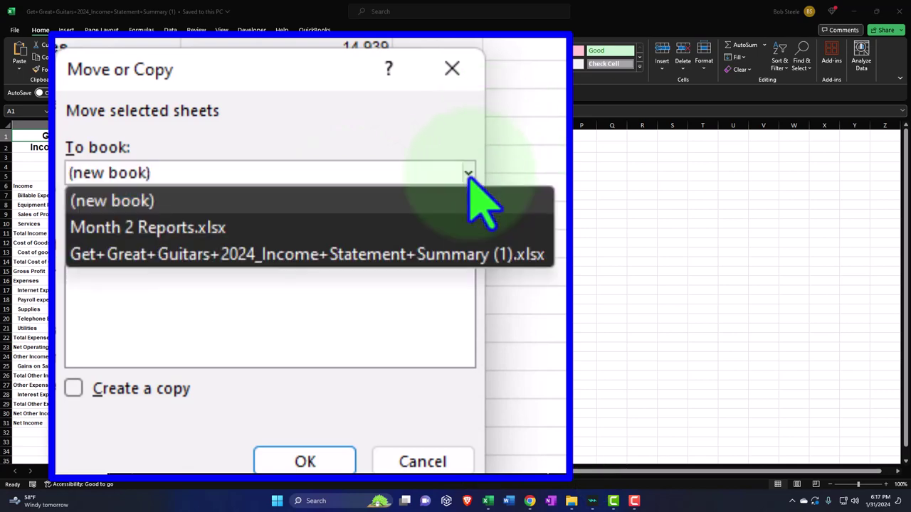
click(412, 228)
click(331, 464)
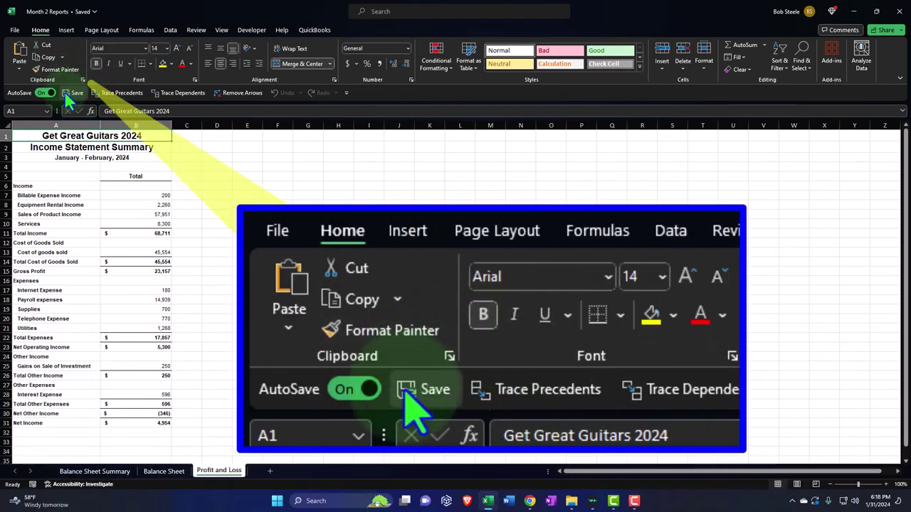
click(71, 92)
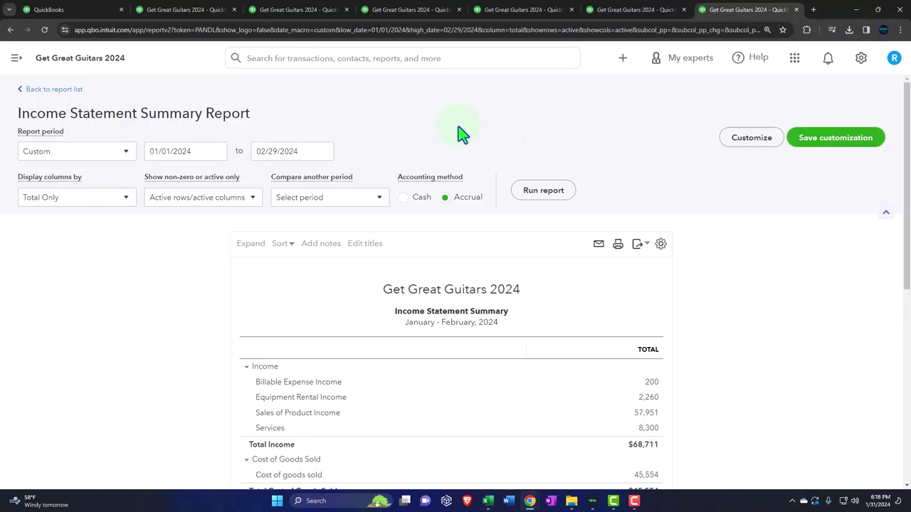
- Switch back to QuickBooks, duplicate the Reports tab and place the copy after the Income Statement Summary tab
click(86, 8)
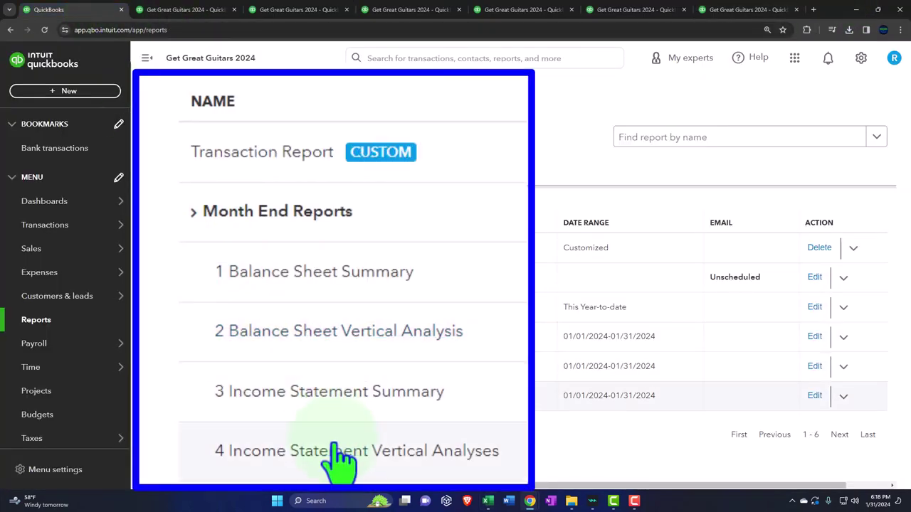
right_click(93, 14)
click(121, 105)
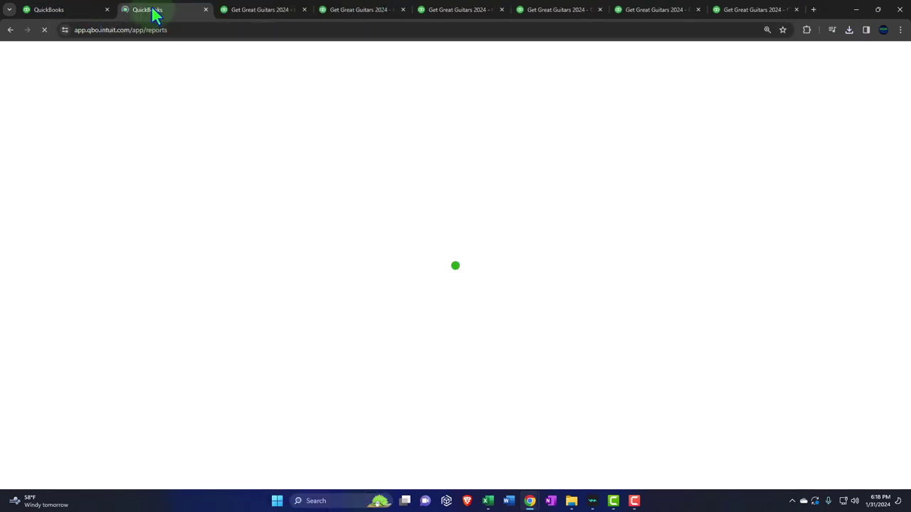
drag(157, 11, 728, 8)
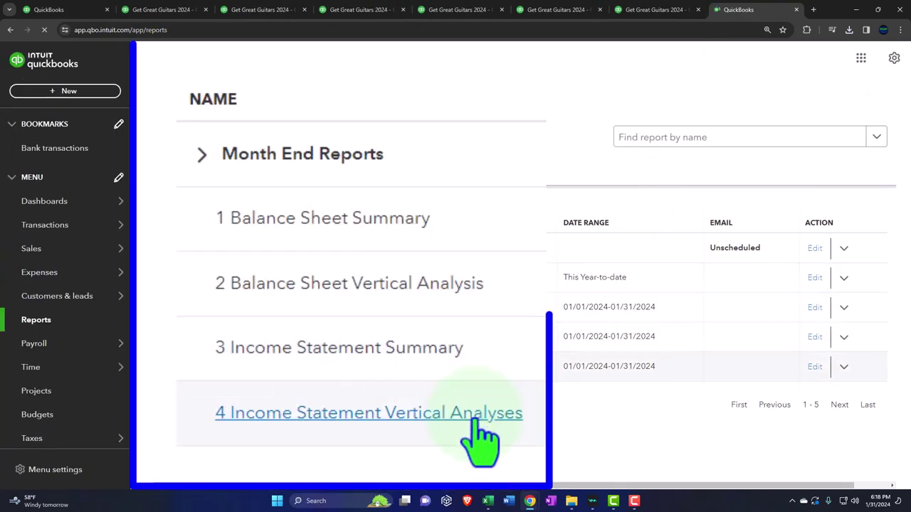
- Open the 4 Income Statement Vertical Analyses custom report, set its period end to 02/28/2024 and run it
click(281, 395)
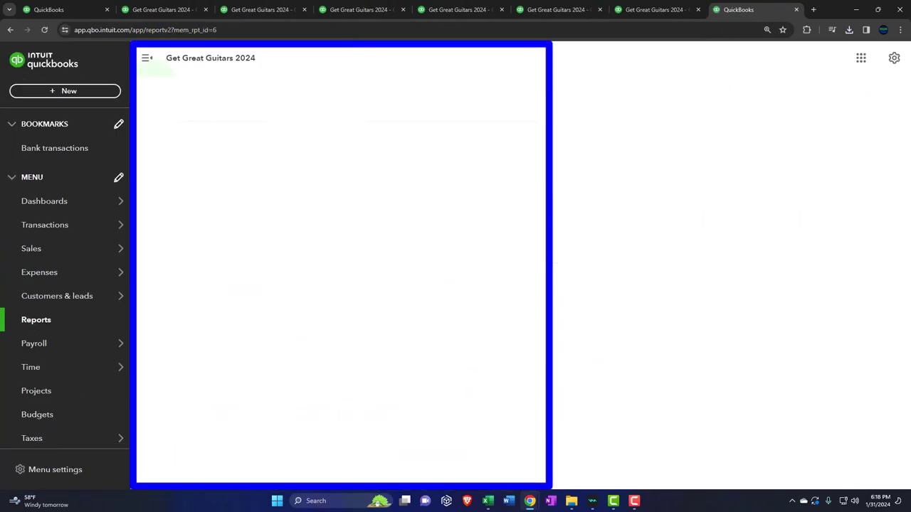
click(146, 59)
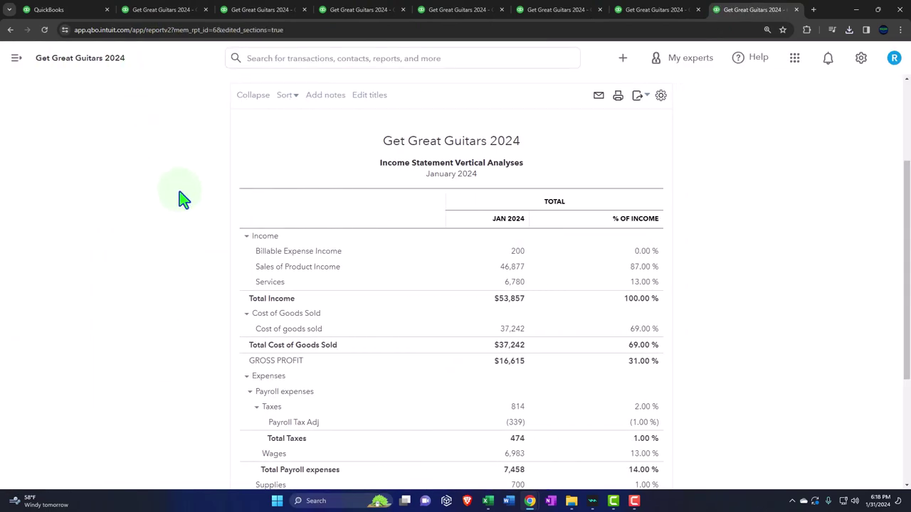
scroll(178, 197, up, 3)
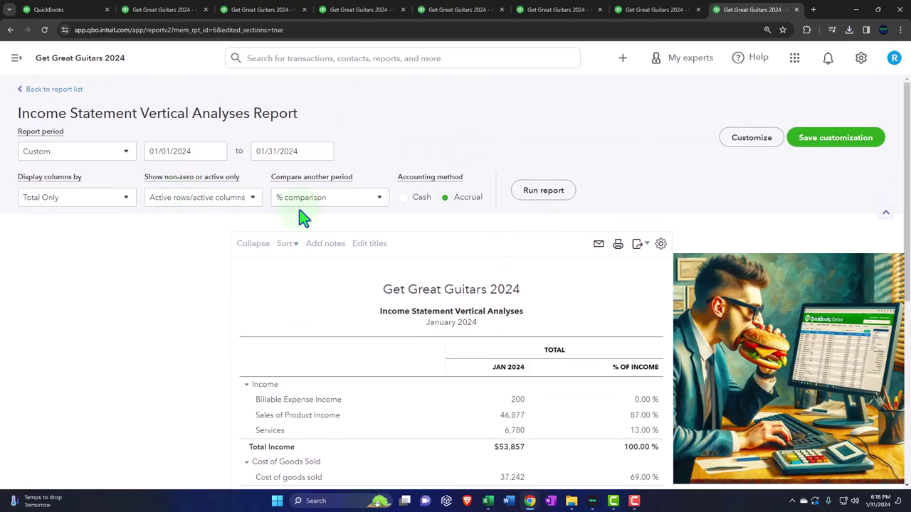
text(02)
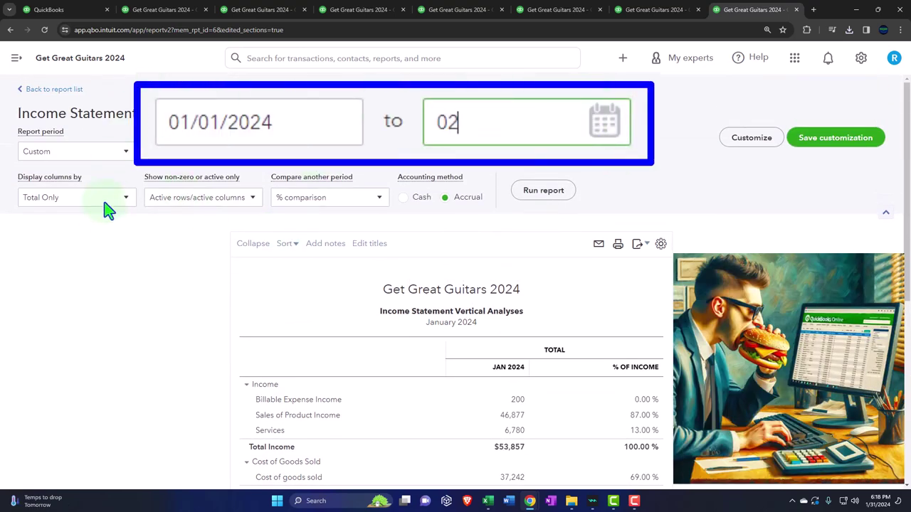
text(/28/2024)
key(Tab)
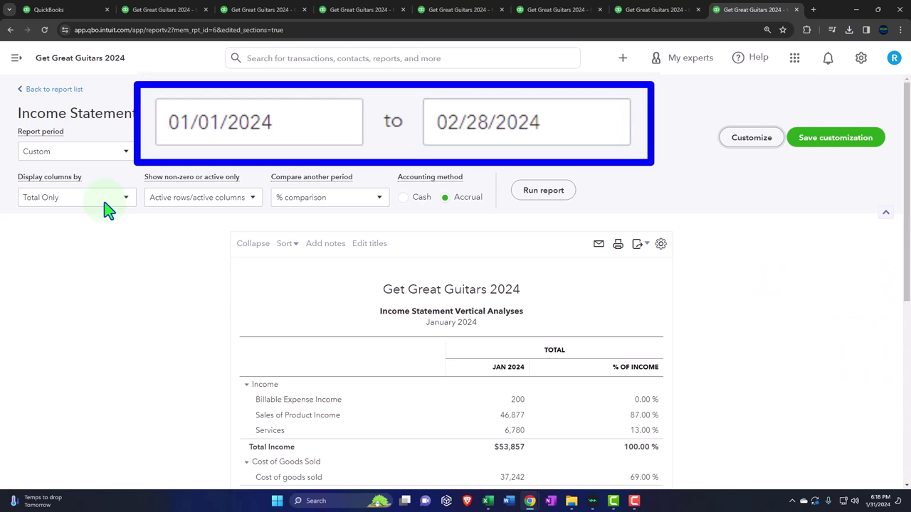
click(532, 193)
scroll(534, 201, down, 2)
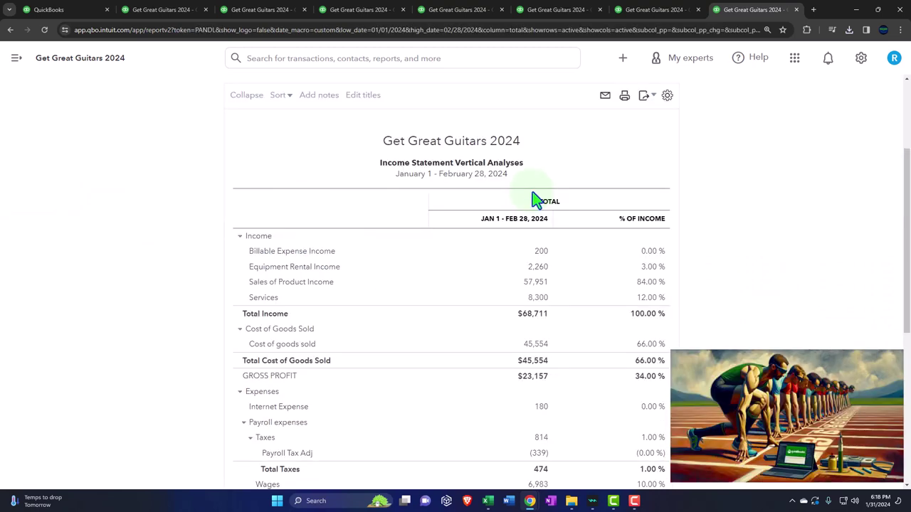
- Export the Income Statement Vertical Analyses report to PDF and save the file in the Month 2 folder
scroll(537, 197, up, 2)
click(643, 237)
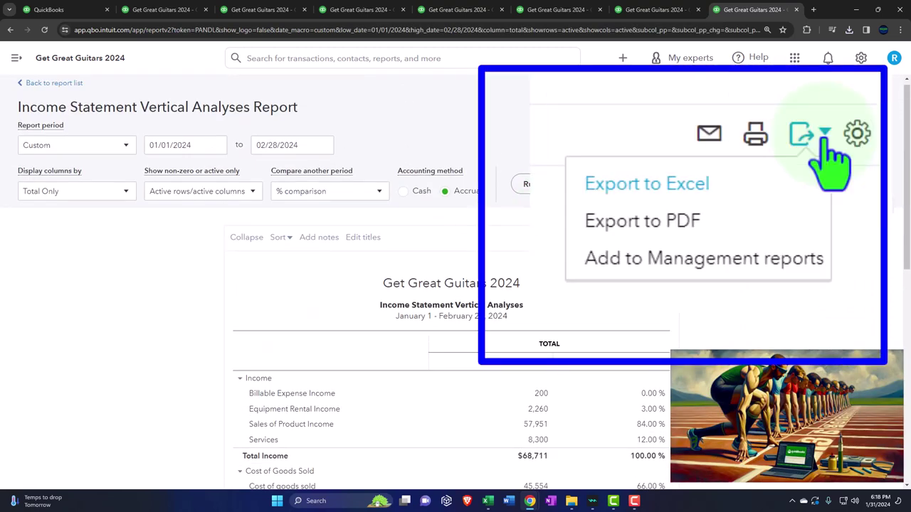
click(605, 281)
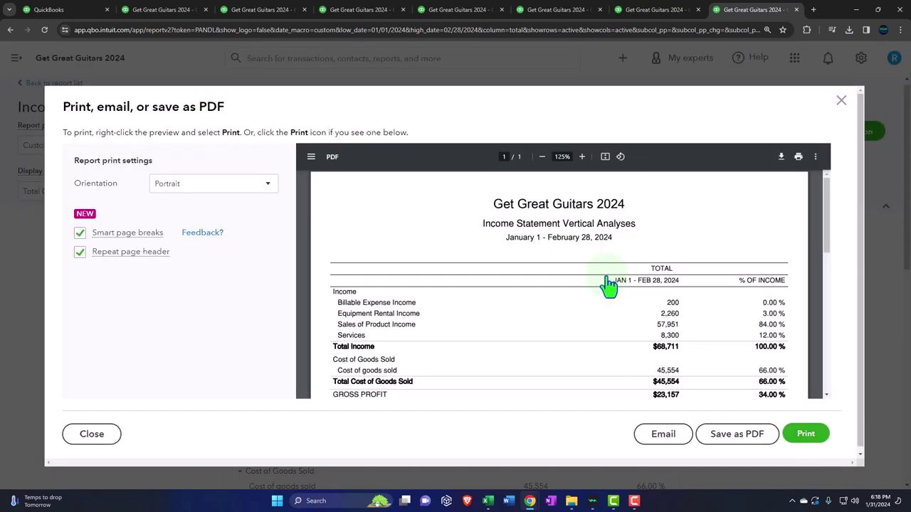
click(753, 441)
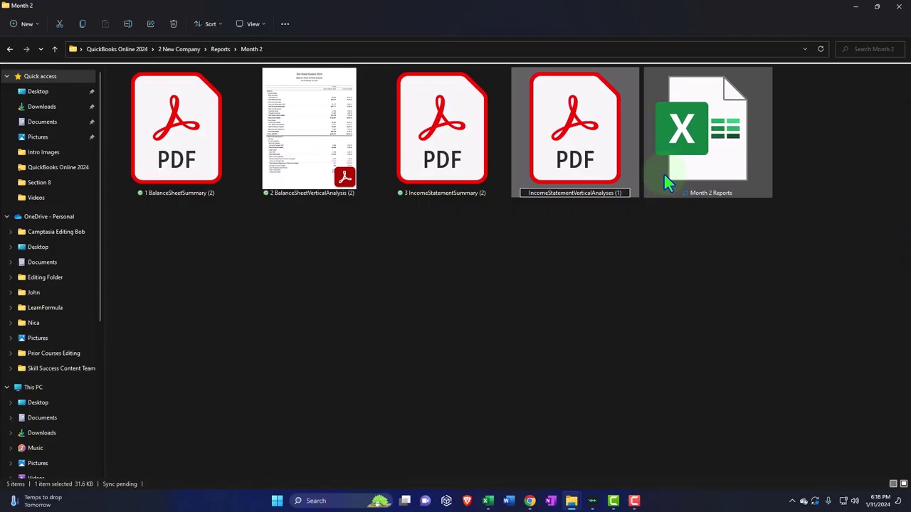
- Prefix the file name of the IncomeStatementVerticalAnalyses (1) PDF with the number 4
text(4)
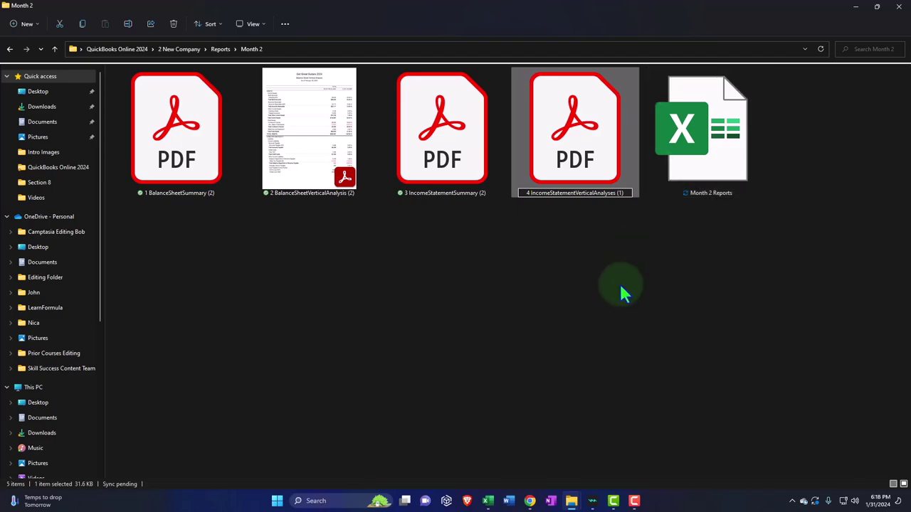
key(Return)
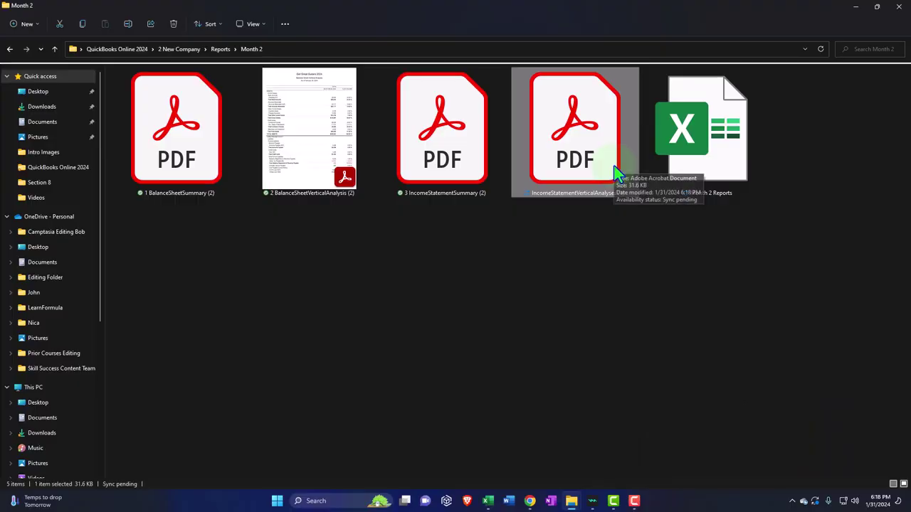
right_click(618, 173)
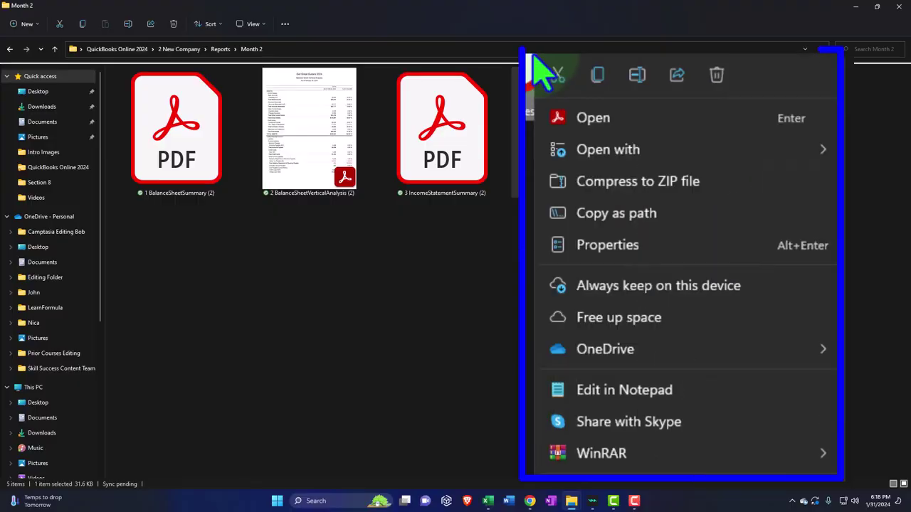
click(637, 75)
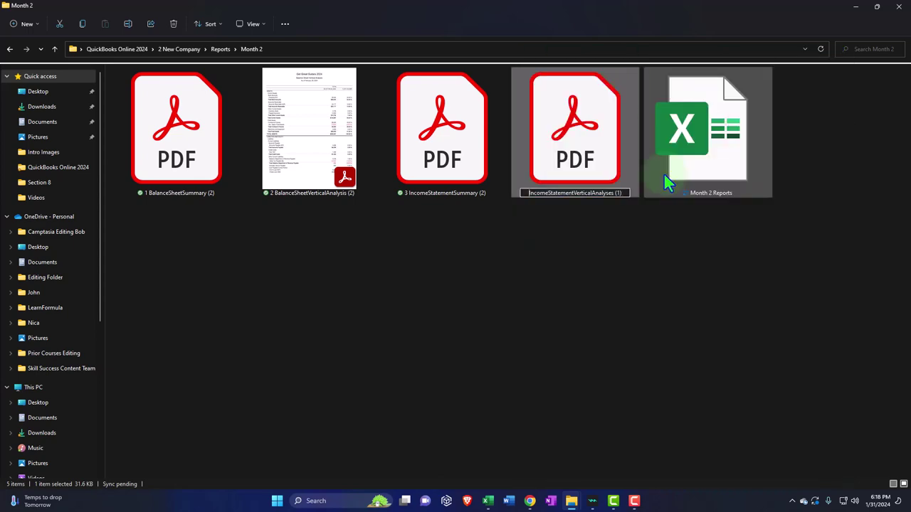
text(4)
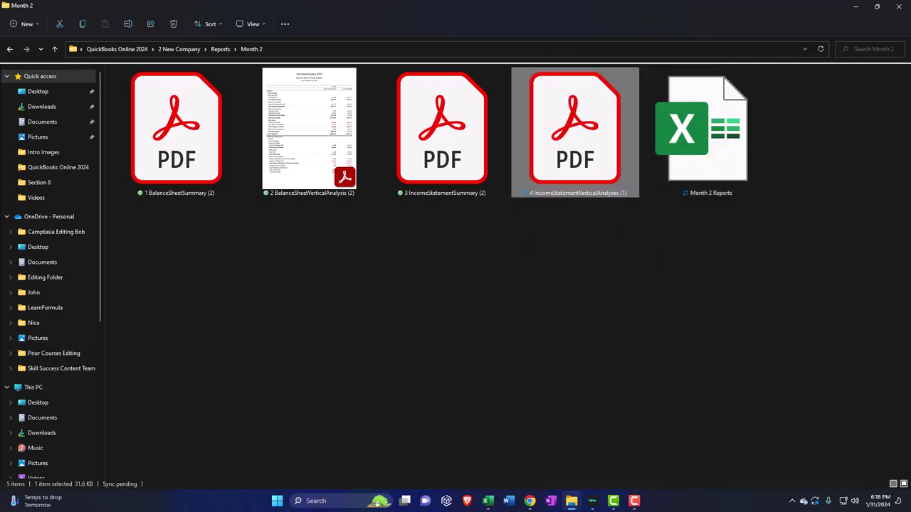
- Return to QuickBooks, close the PDF preview and export the Income Statement Vertical Analyses report to Excel
click(855, 7)
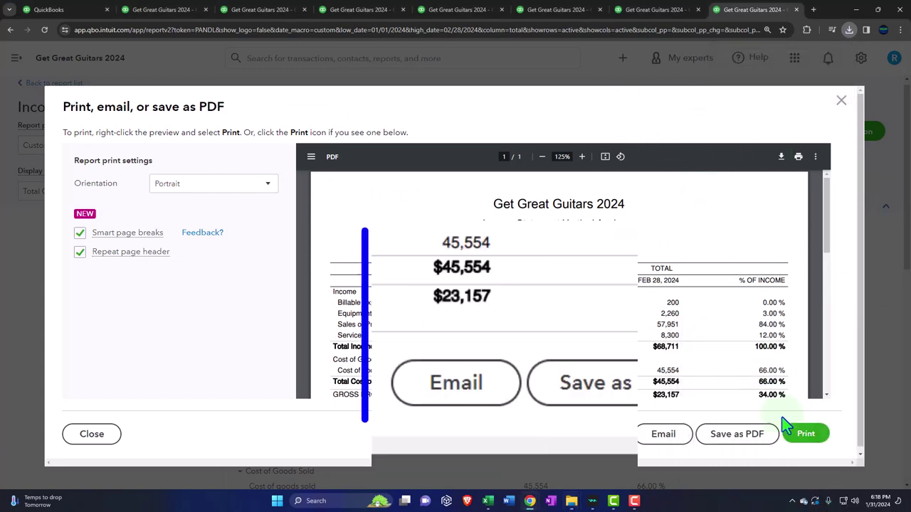
click(841, 101)
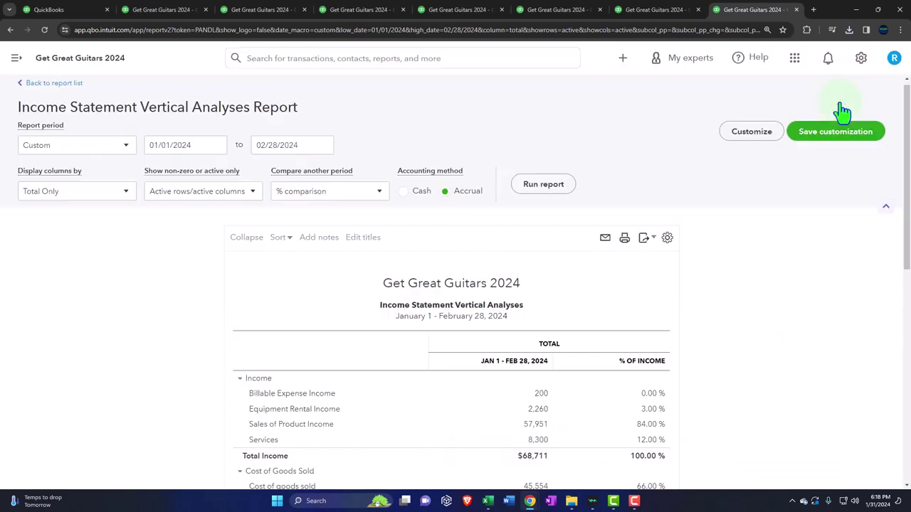
click(644, 237)
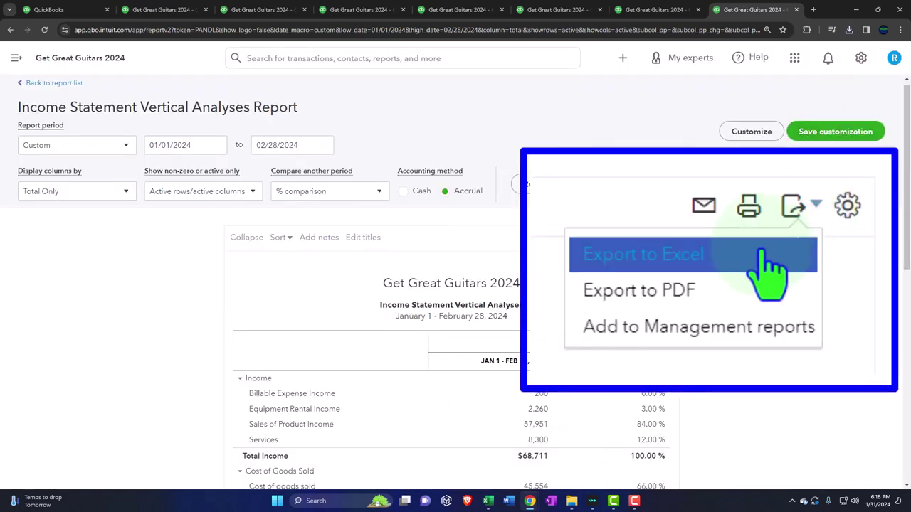
click(619, 306)
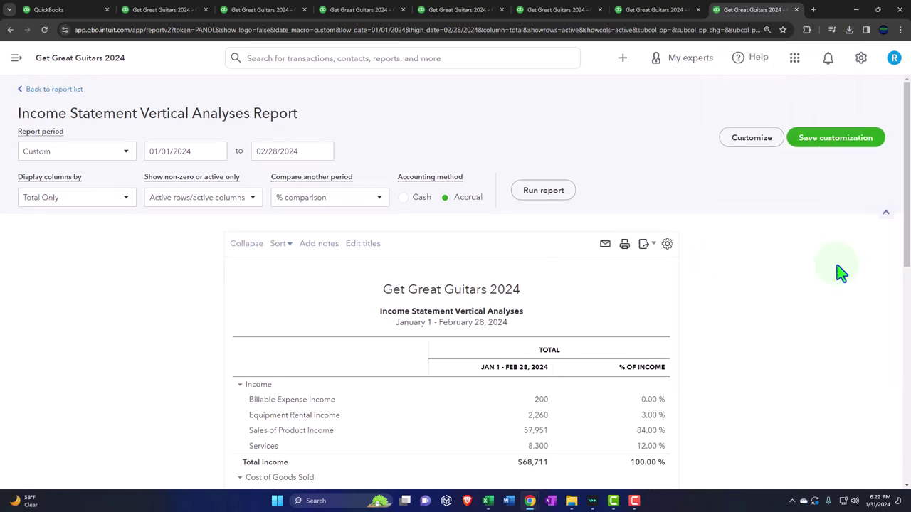
- Export the Income Statement Vertical Analyses report to Excel again and open the new workbook with editing enabled
click(646, 244)
click(641, 277)
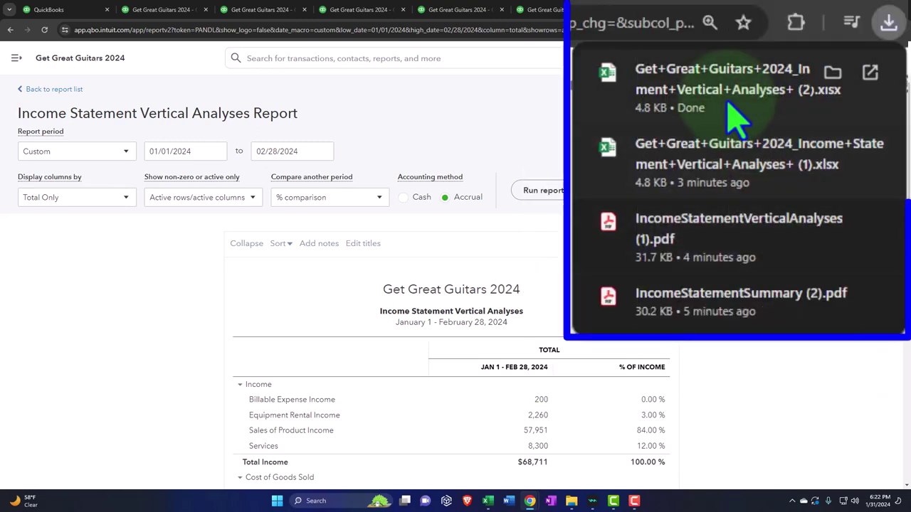
click(766, 59)
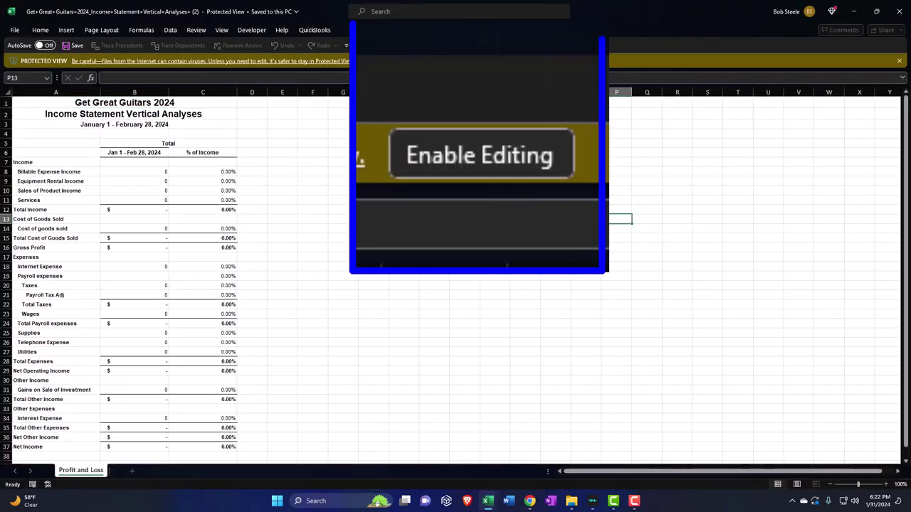
click(399, 61)
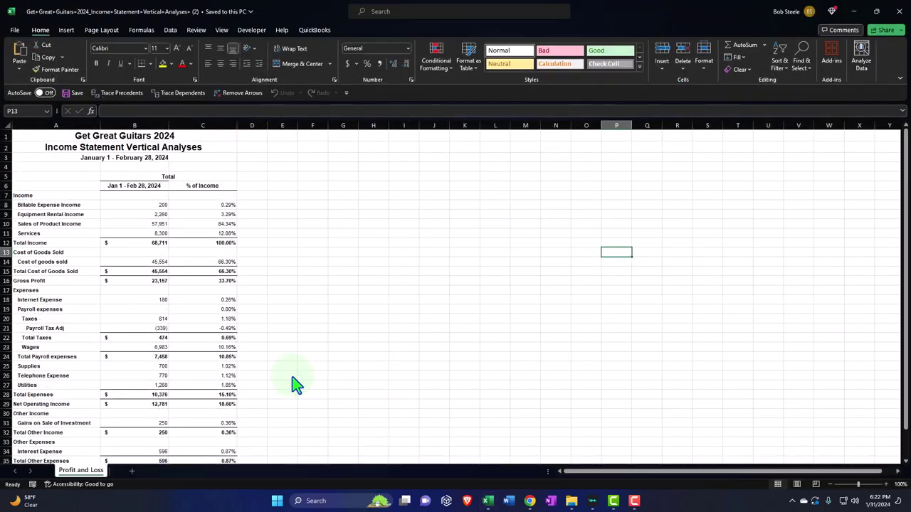
- Move the Profit and Loss worksheet to the end of Month 2 Reports.xlsx and switch back to QuickBooks
right_click(92, 473)
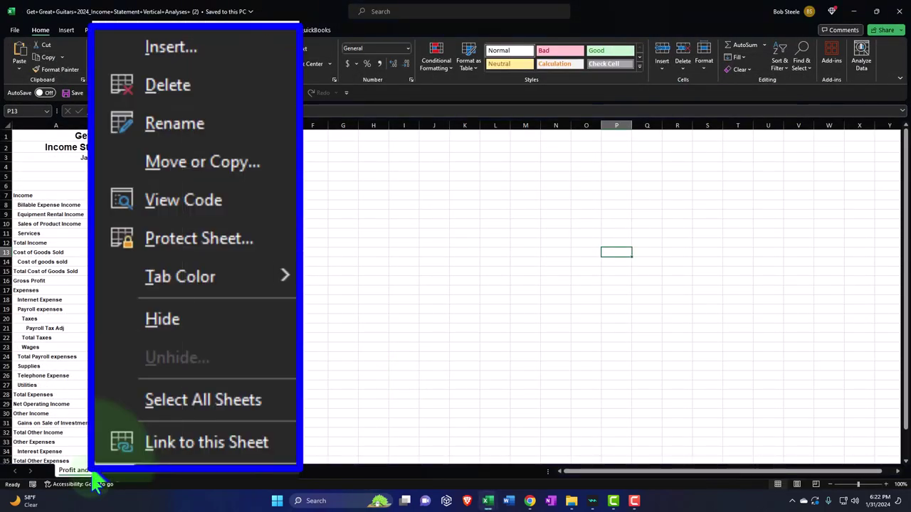
click(188, 163)
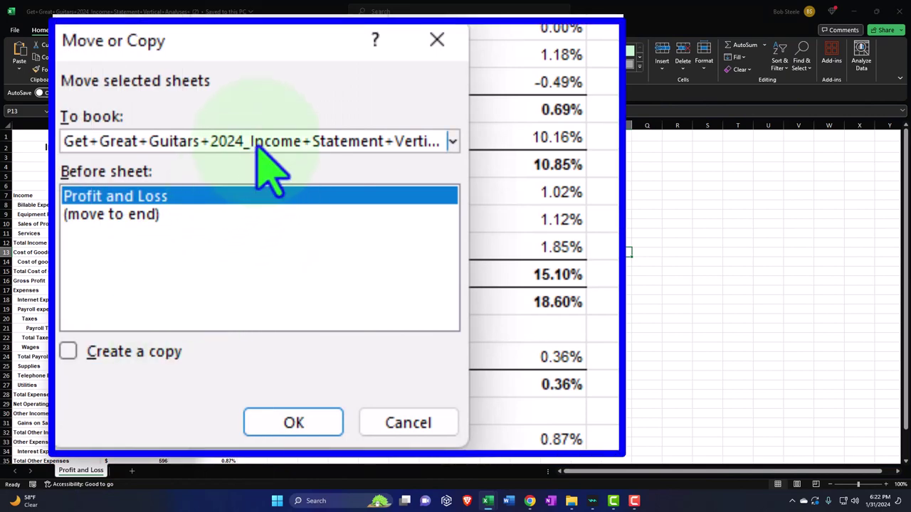
click(257, 141)
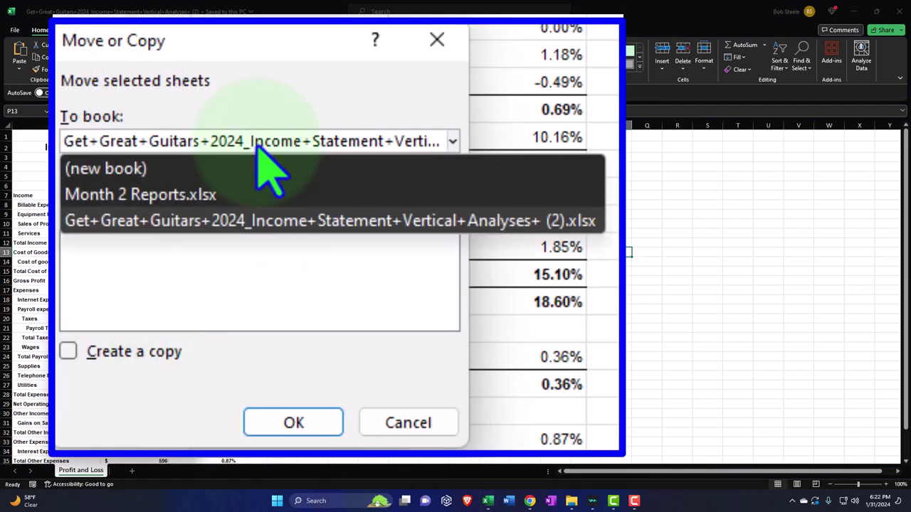
click(246, 194)
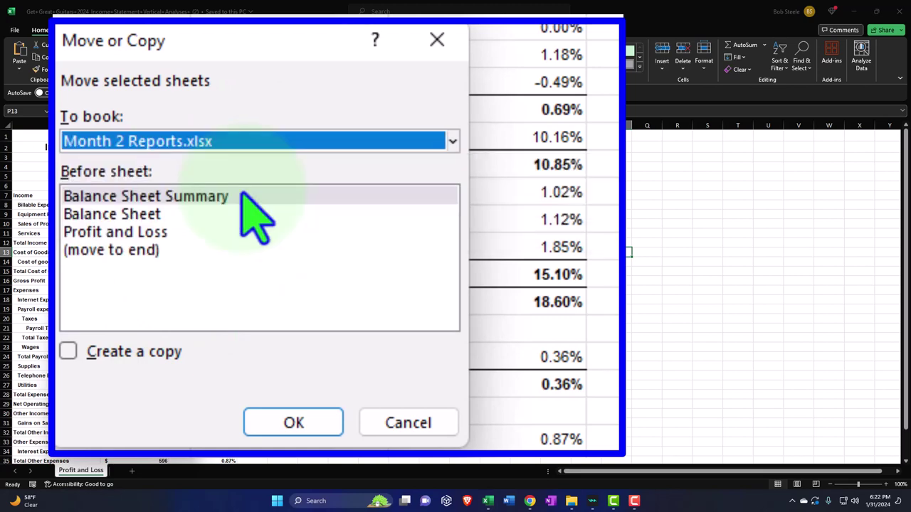
click(294, 423)
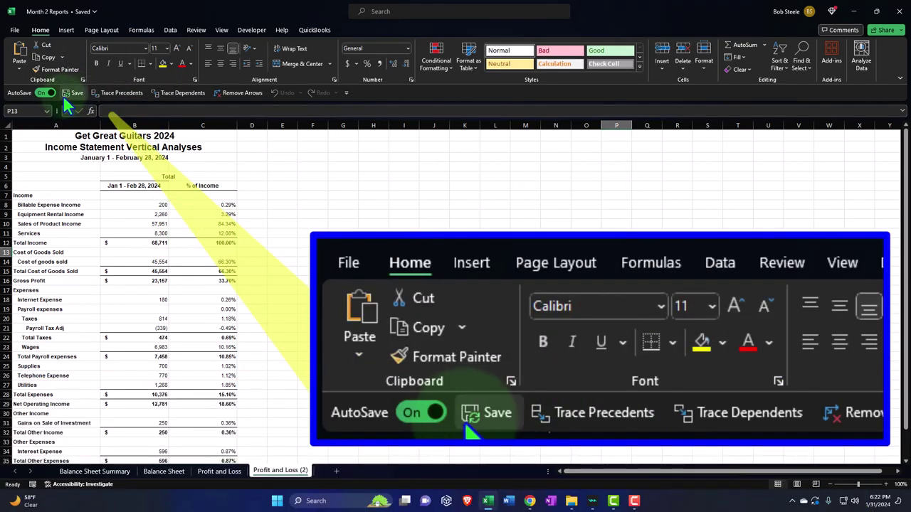
click(854, 18)
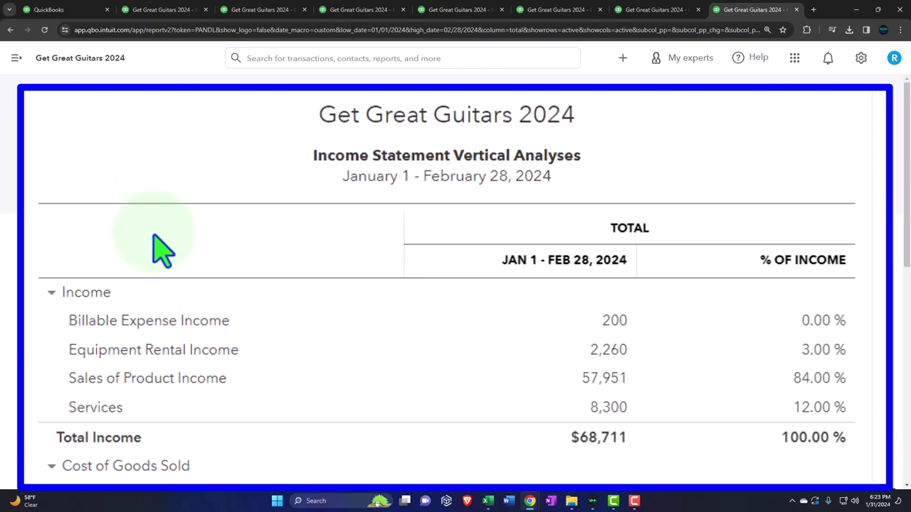
- Switch to the Balance Sheet report and review its Months column display, comparing the January and February 2024 columns
click(177, 12)
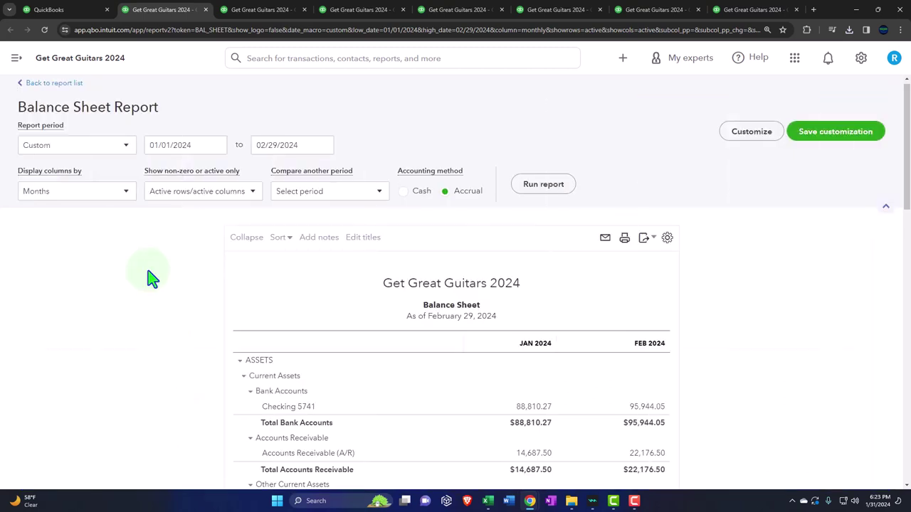
click(122, 194)
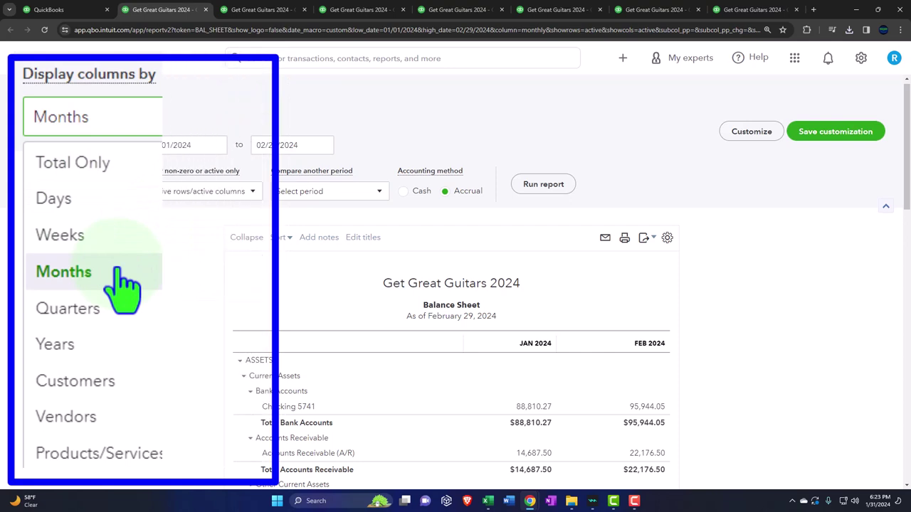
click(68, 273)
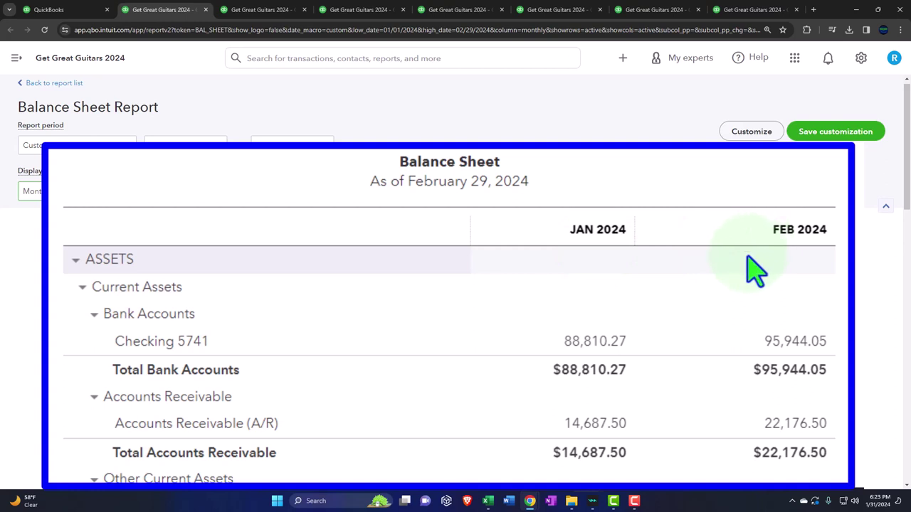
scroll(622, 366, down, 1)
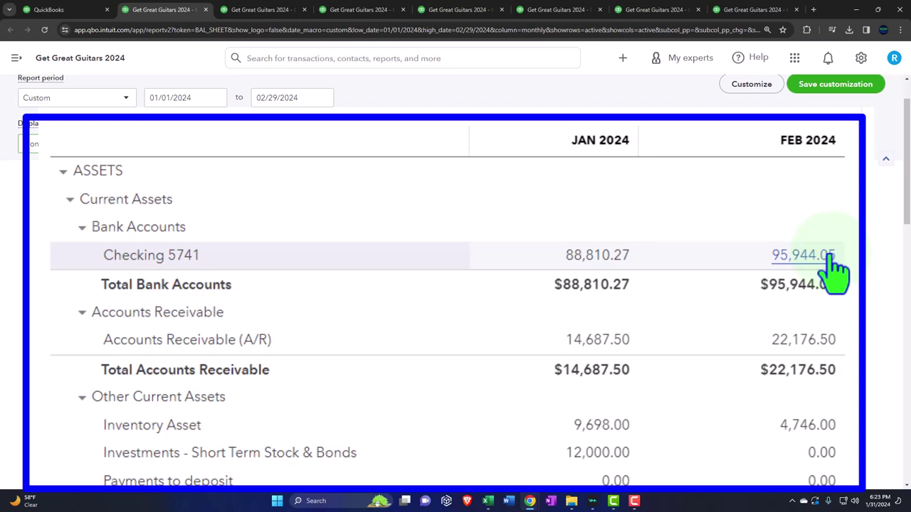
- Set the Balance Sheet report to display Total Only columns and its period start to 02/01/2024
click(131, 148)
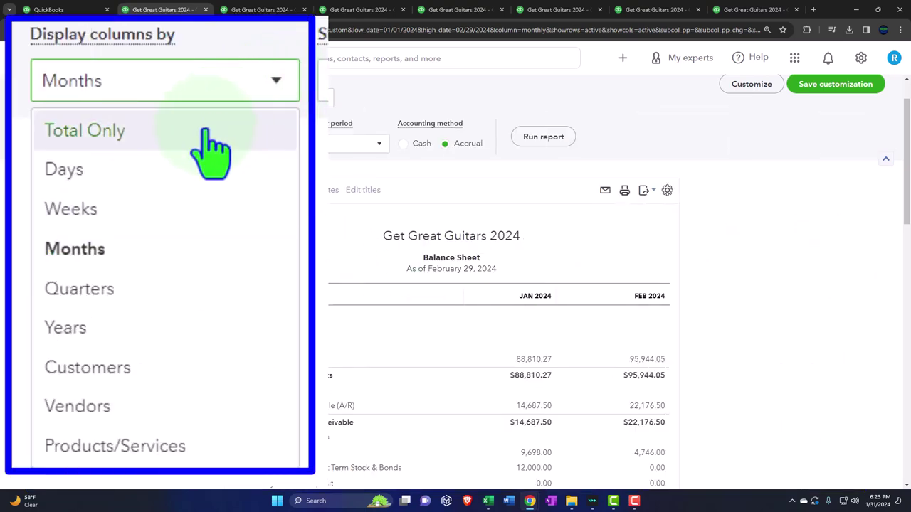
click(90, 166)
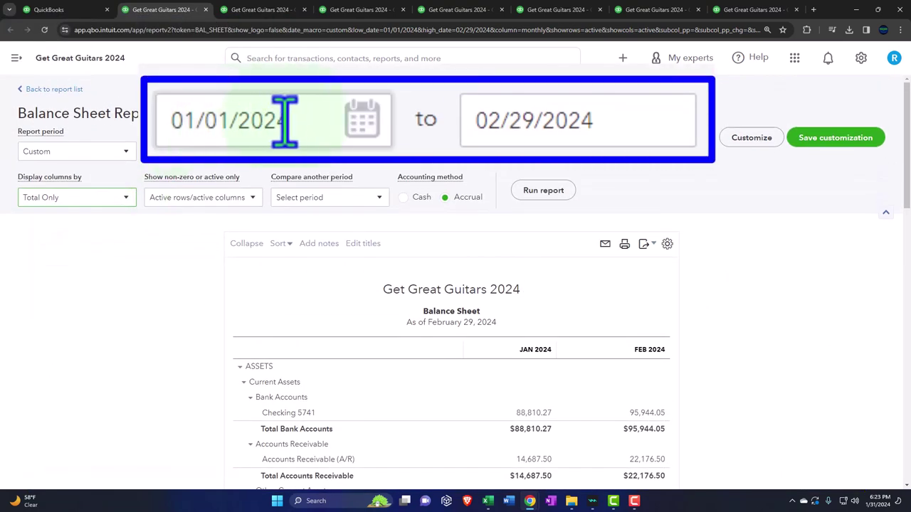
triple_click(187, 150)
text(020)
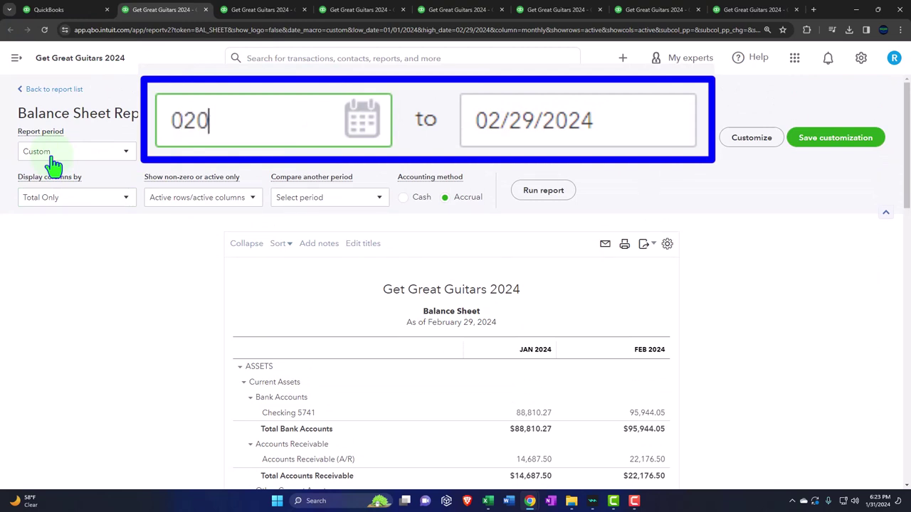
text(2/01/2024)
key(Tab)
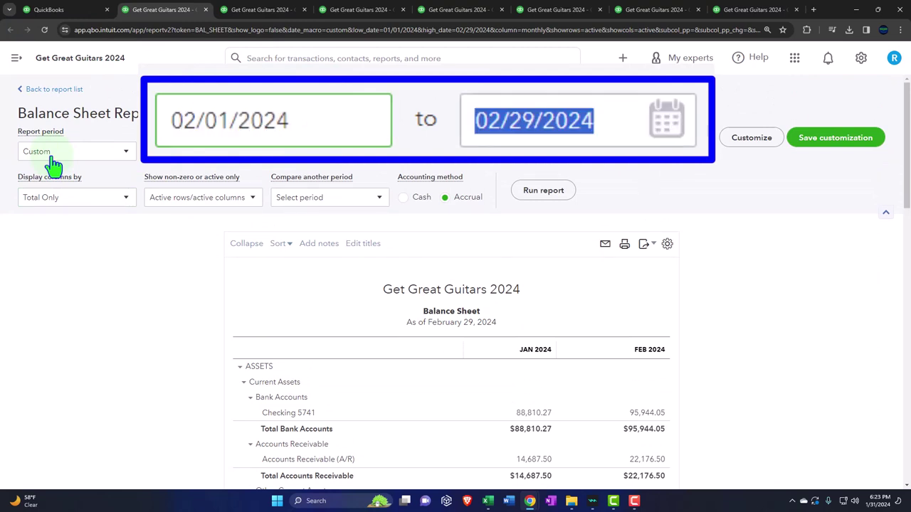
- Compare the Balance Sheet with the custom previous period 01/01/2024 to 01/31/2024, including $ change and % change, and run the report
click(380, 199)
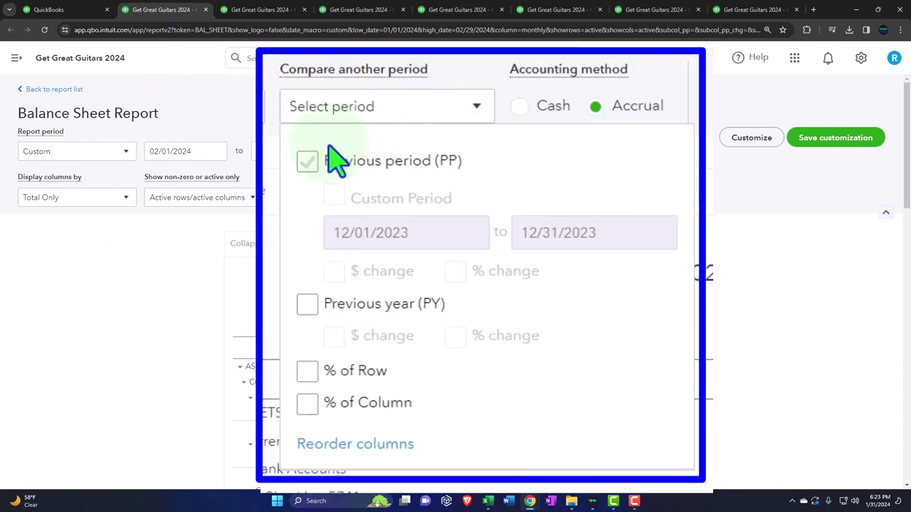
click(311, 165)
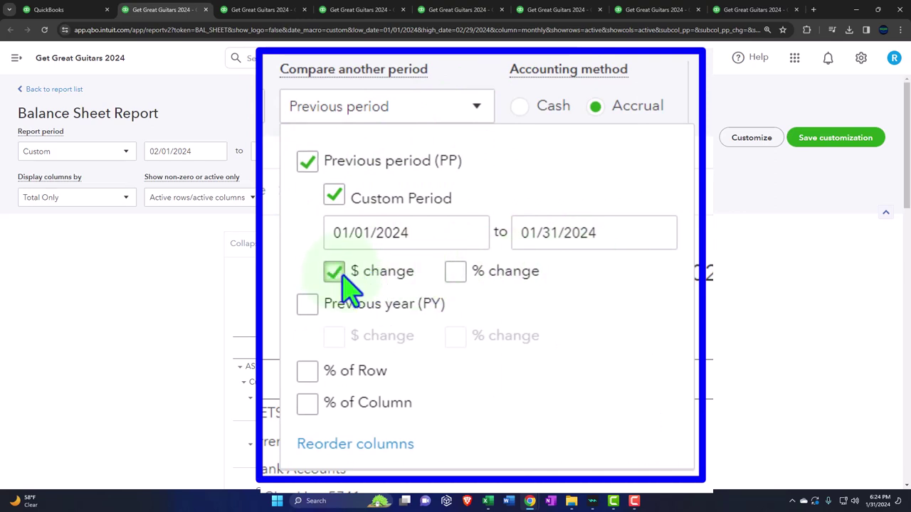
click(455, 272)
click(742, 295)
click(576, 197)
scroll(574, 203, down, 2)
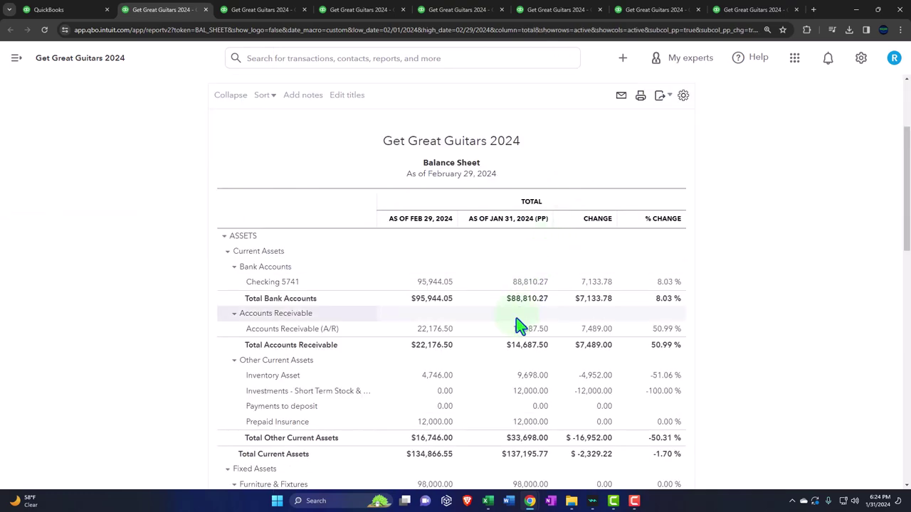
scroll(519, 325, down, 1)
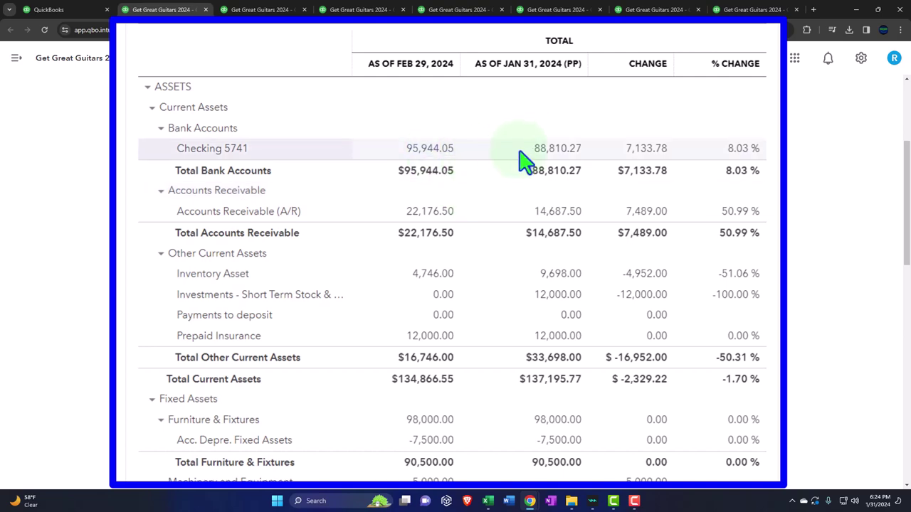
- Open Calculator beside the report and subtract January's Checking balance from February's, 95,944.05 minus 88,810.27
click(334, 501)
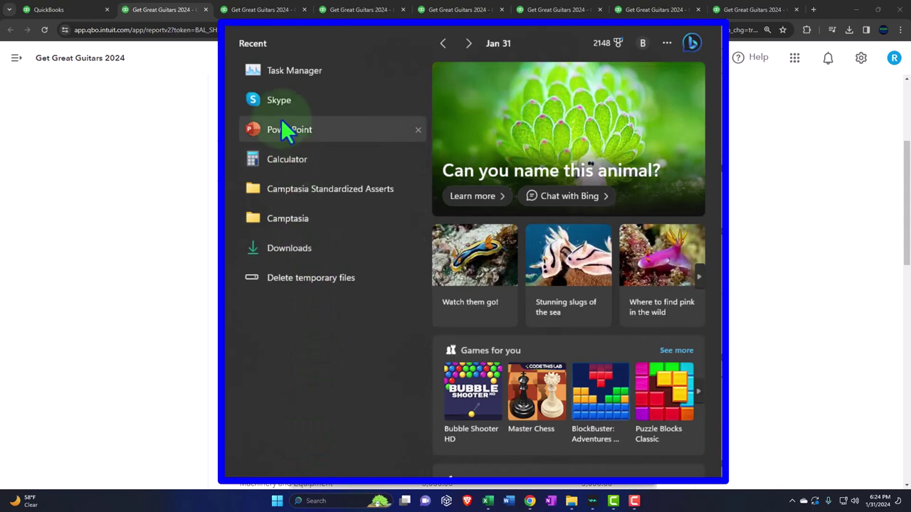
click(275, 160)
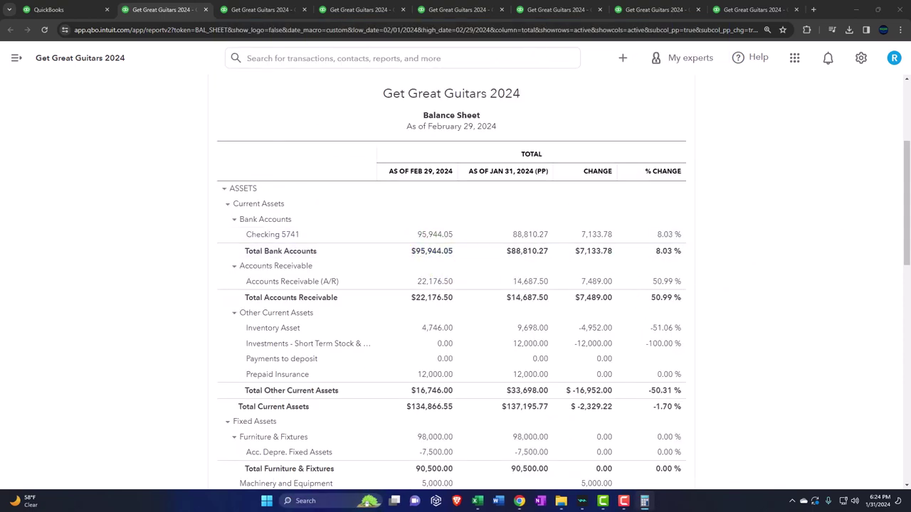
click(773, 143)
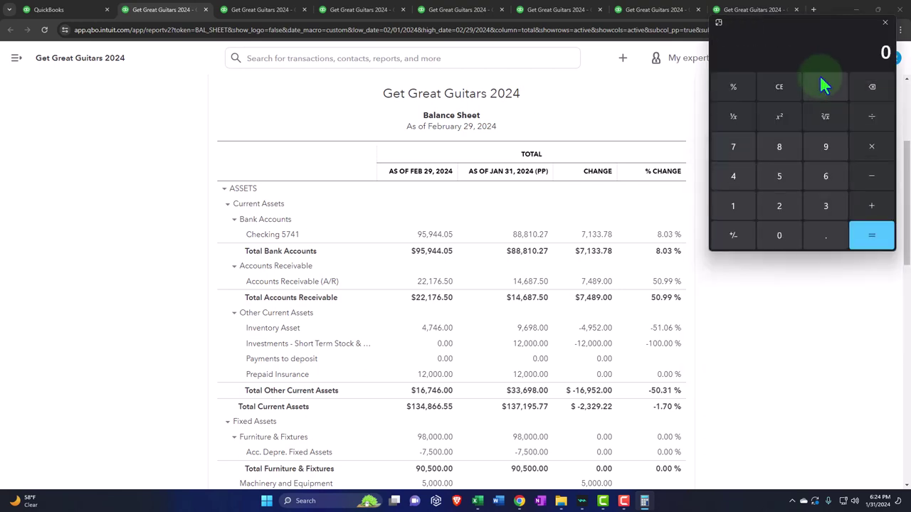
drag(805, 24, 797, 189)
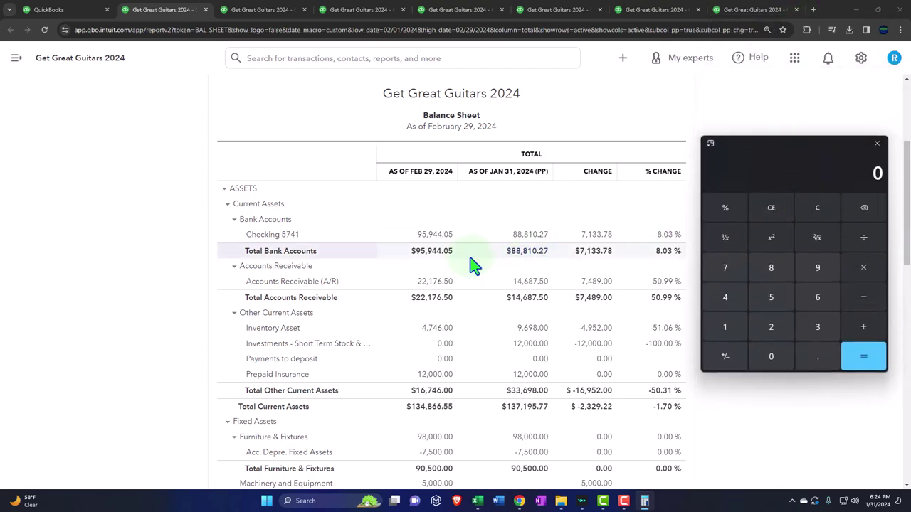
text(95944.05-8)
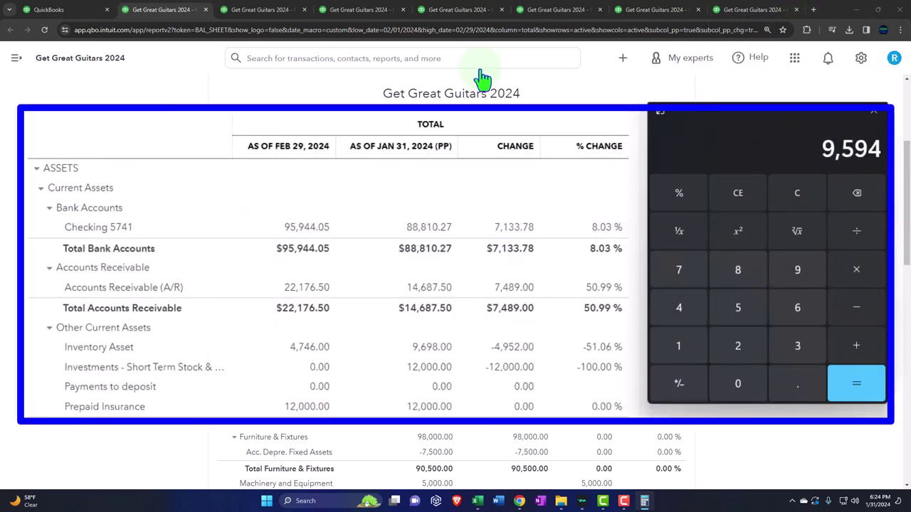
text(88)
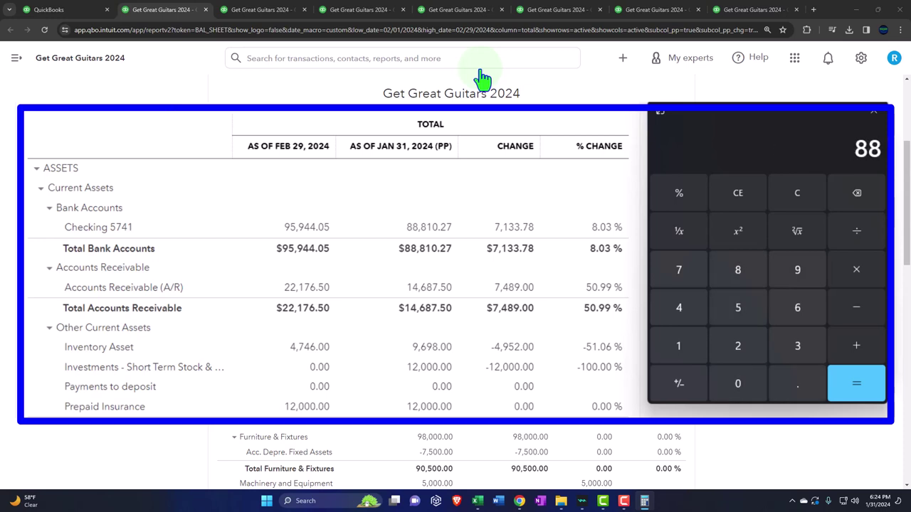
text(10.27)
key(Return)
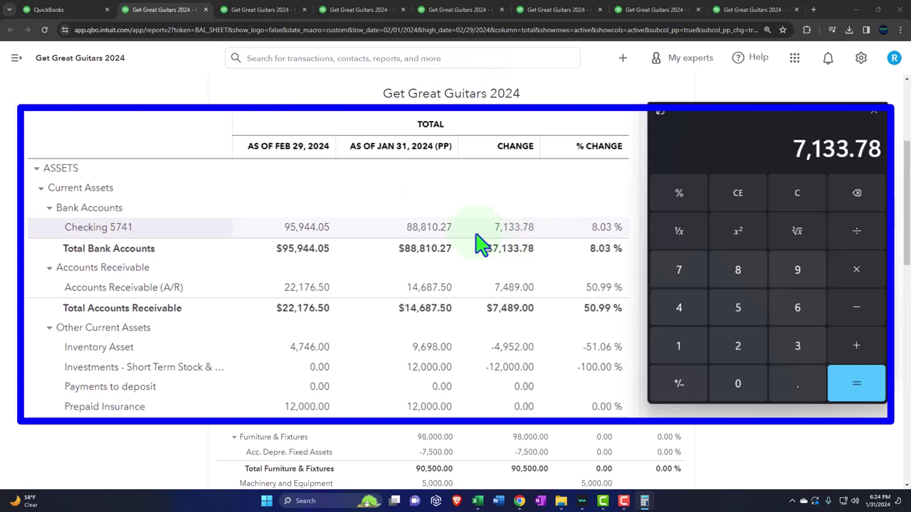
- Divide the calculated Checking difference by 88,810.27 to check its percentage change and put Calculator away
text(88)
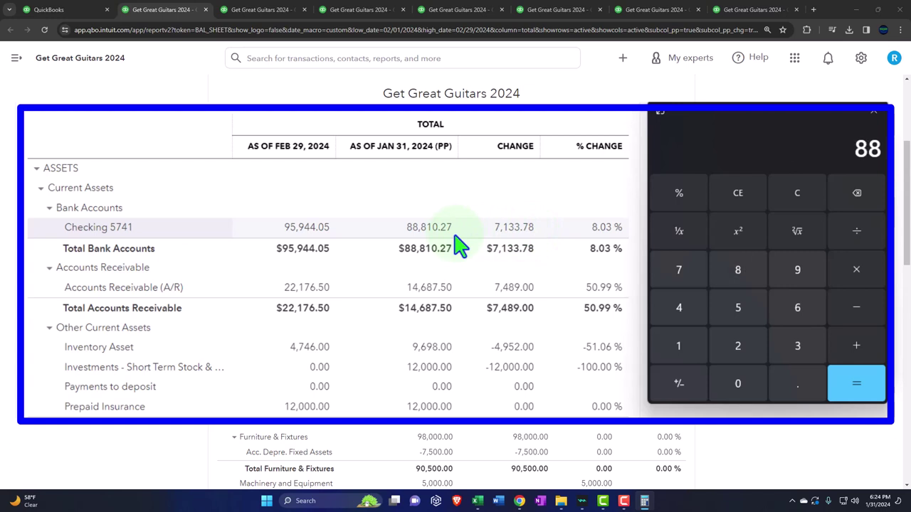
text(810.27)
key(Return)
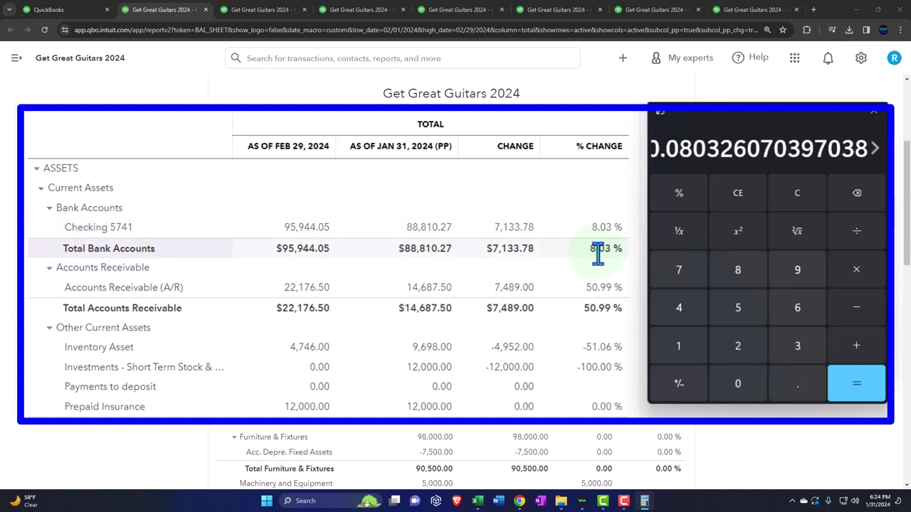
click(660, 113)
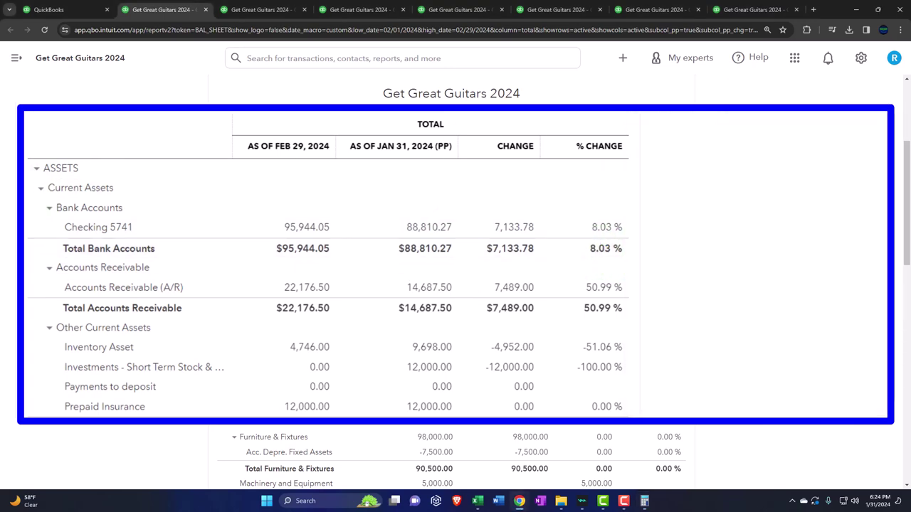
- Customize the report's number format to omit cents, hide zero amounts and show negative numbers as (100) in red
scroll(132, 203, down, 8)
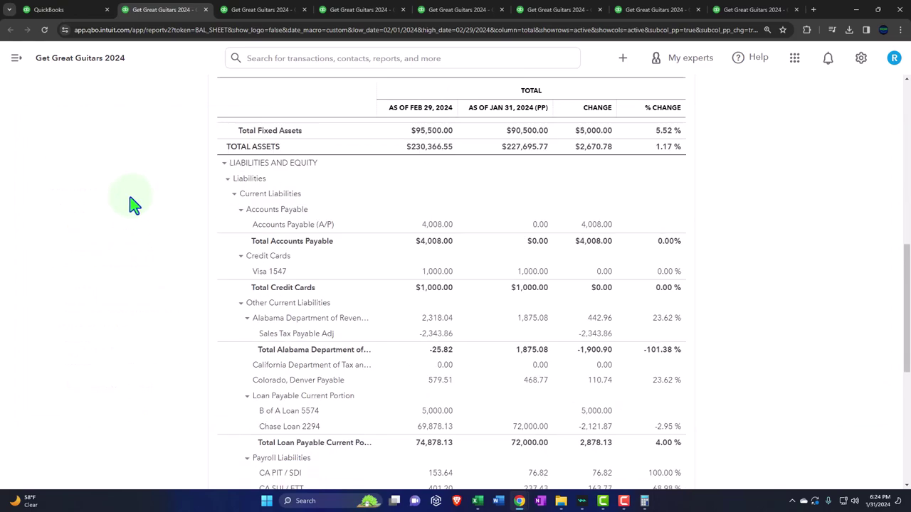
scroll(133, 203, down, 5)
scroll(132, 204, up, 15)
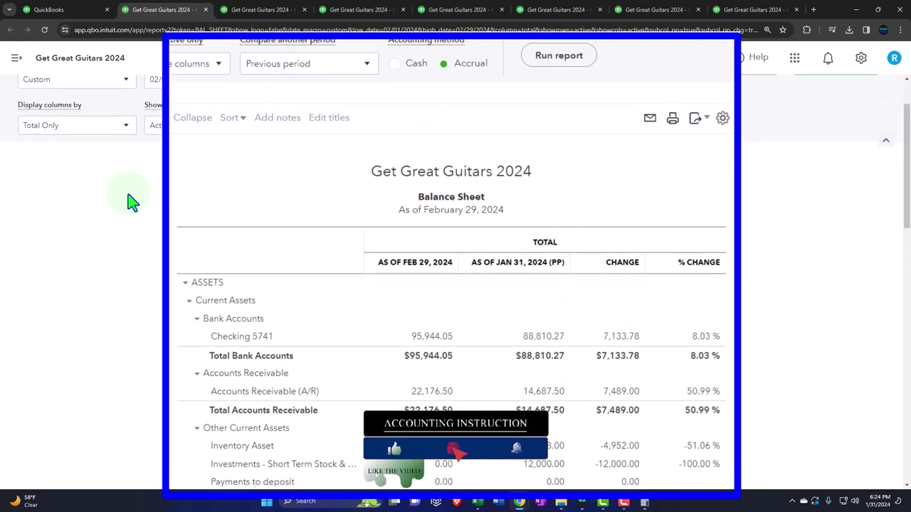
scroll(129, 199, up, 1)
click(732, 128)
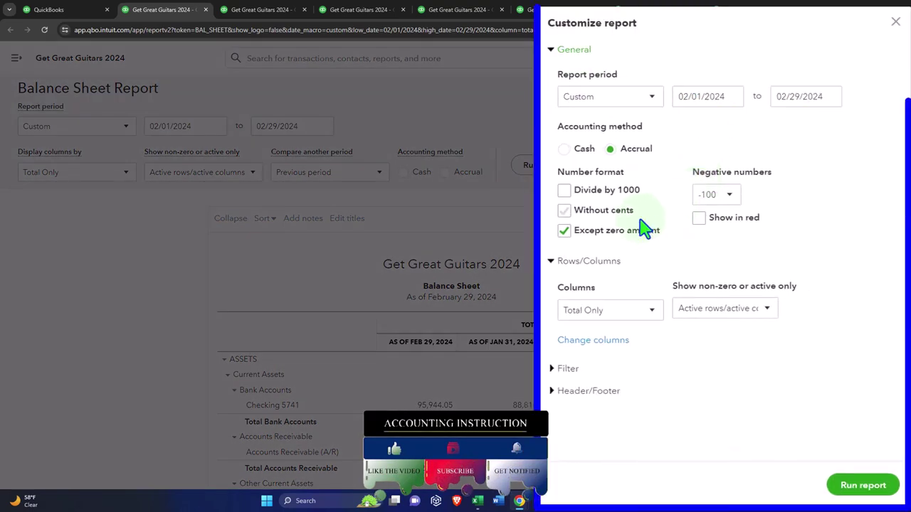
click(599, 224)
click(749, 211)
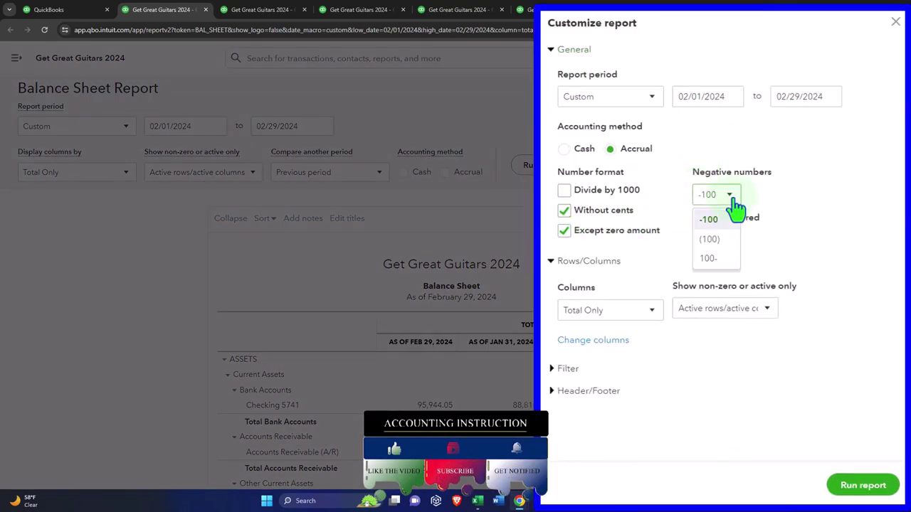
click(726, 240)
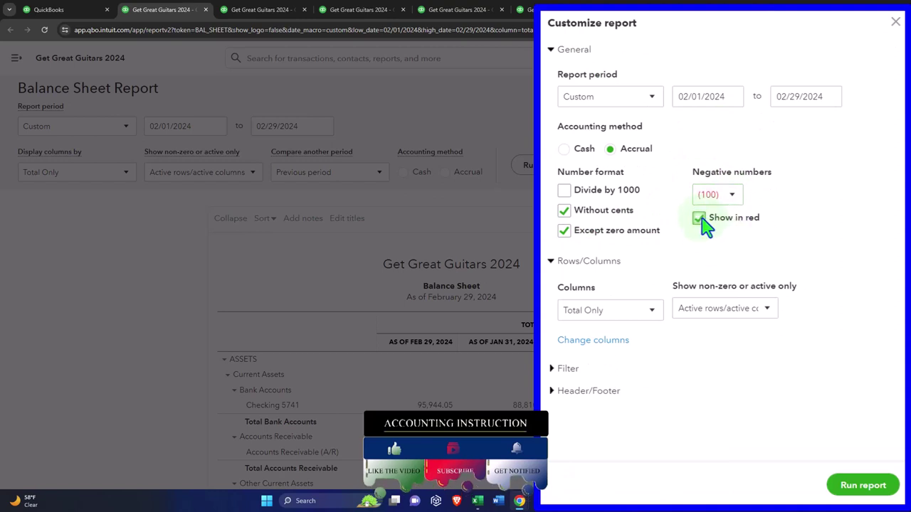
- Remove the date prepared, time prepared and report basis from the report footer and run the report
click(559, 391)
scroll(610, 313, down, 4)
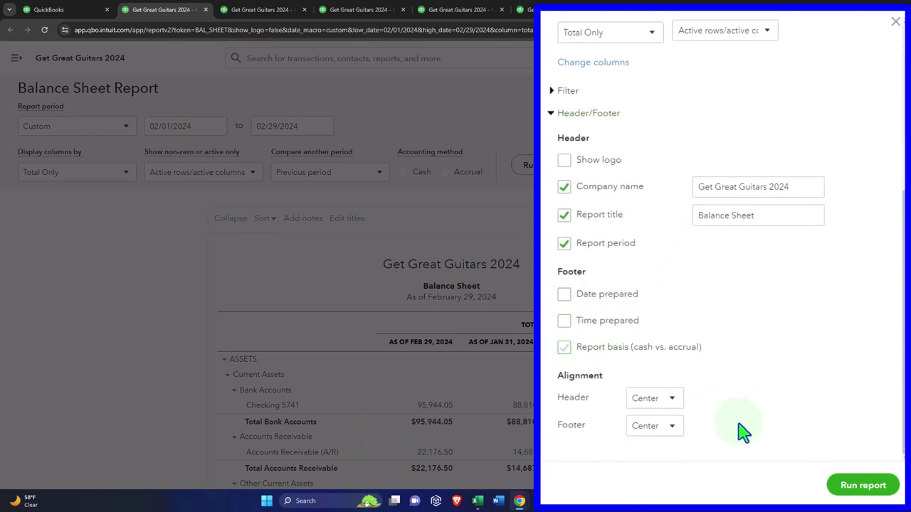
click(847, 487)
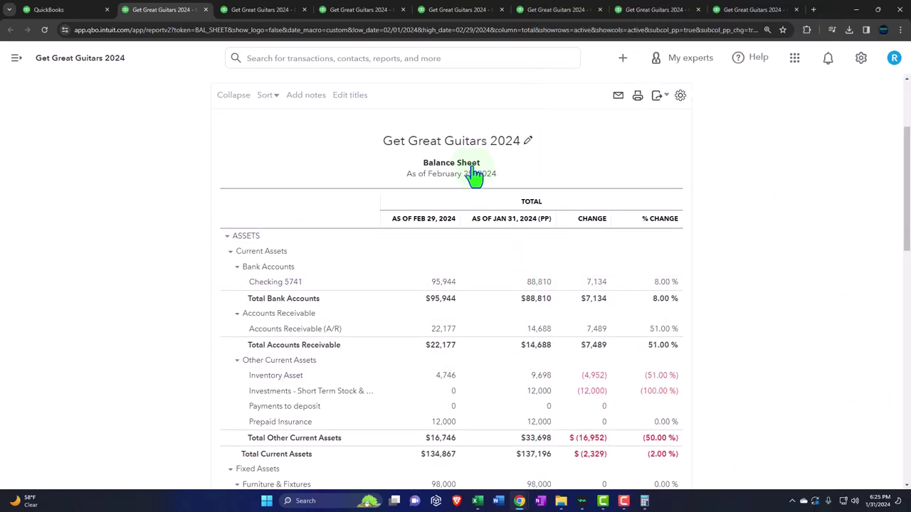
- Retitle the report Comparative Balance Sheet and show the company logo in its header
click(472, 171)
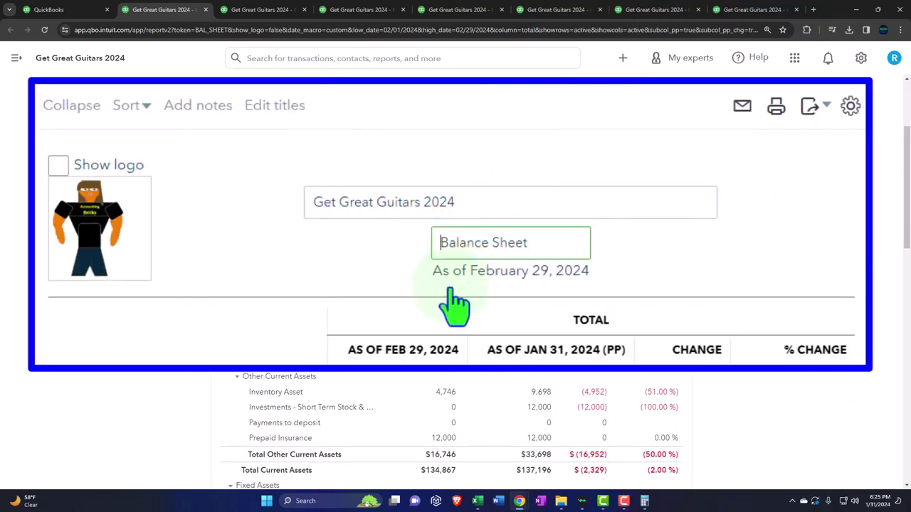
text(Comparative)
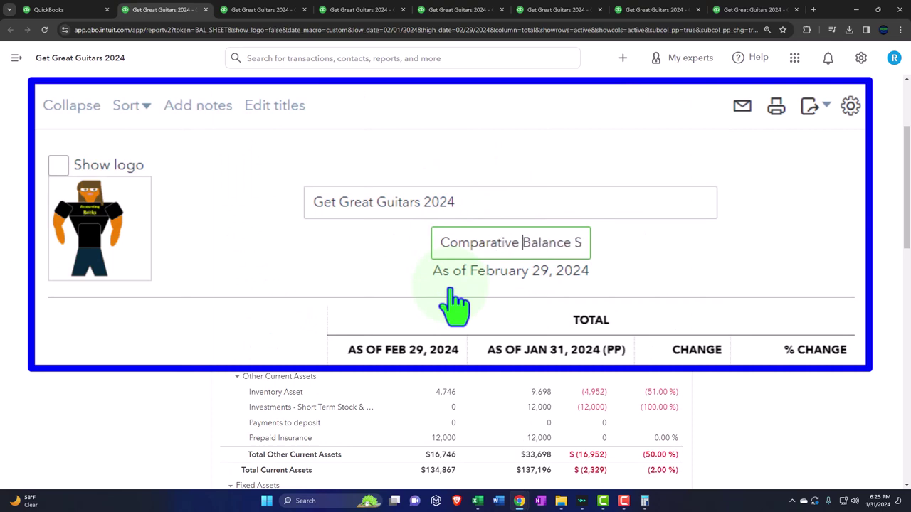
drag(434, 244, 662, 262)
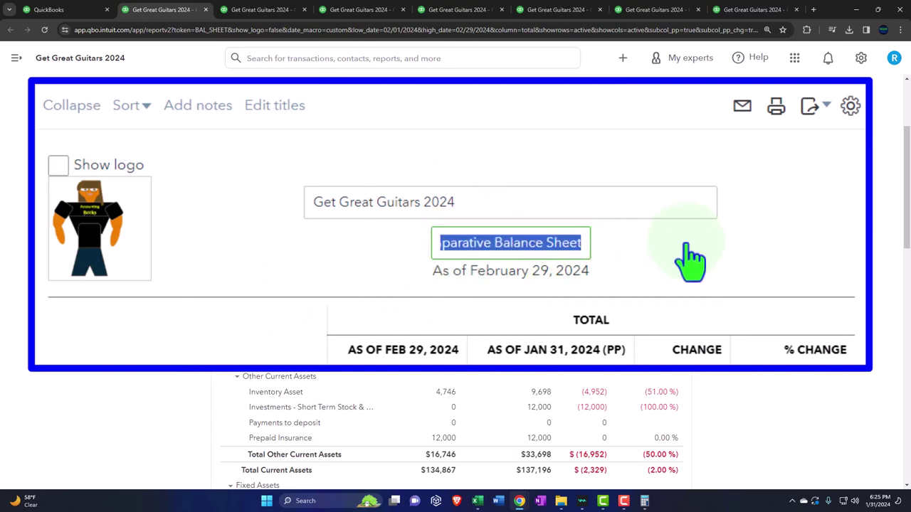
click(585, 187)
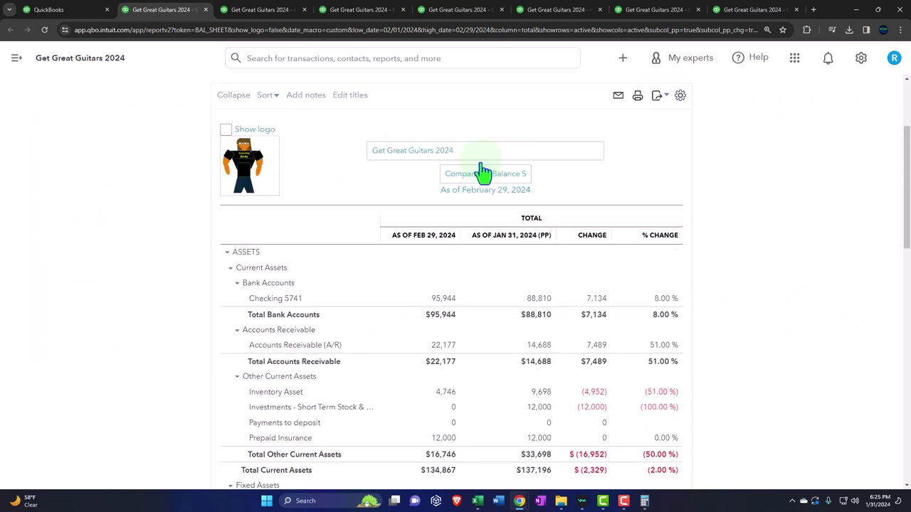
click(226, 131)
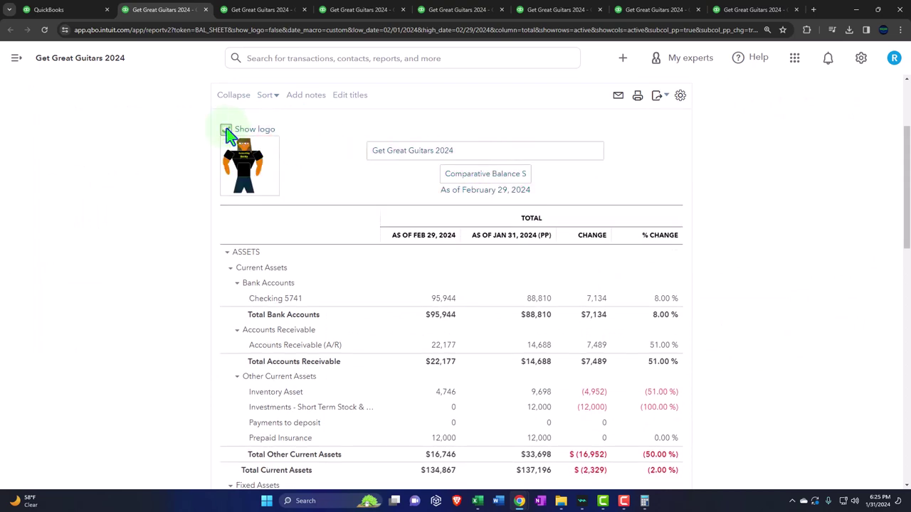
click(163, 223)
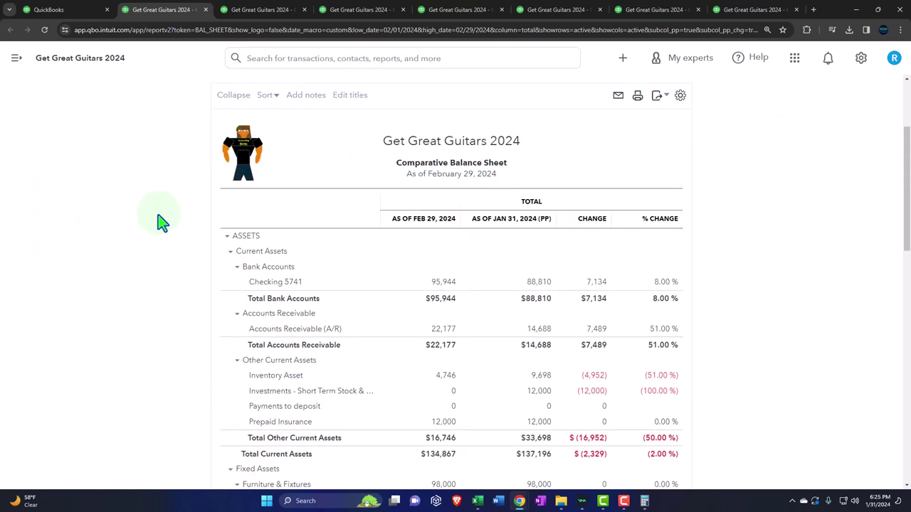
click(470, 157)
click(116, 234)
- Save the customized report as 5 Comparative Balance Sheet in the Month End Reports group
scroll(116, 234, up, 2)
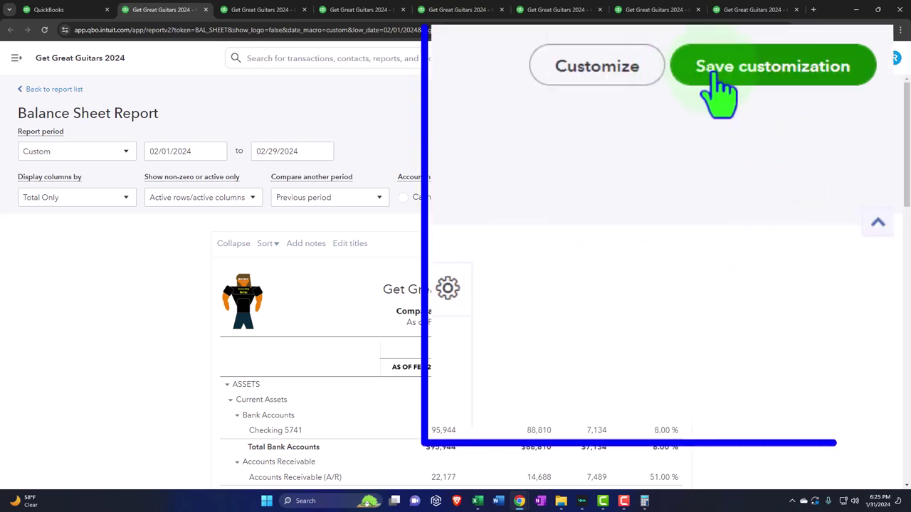
click(807, 142)
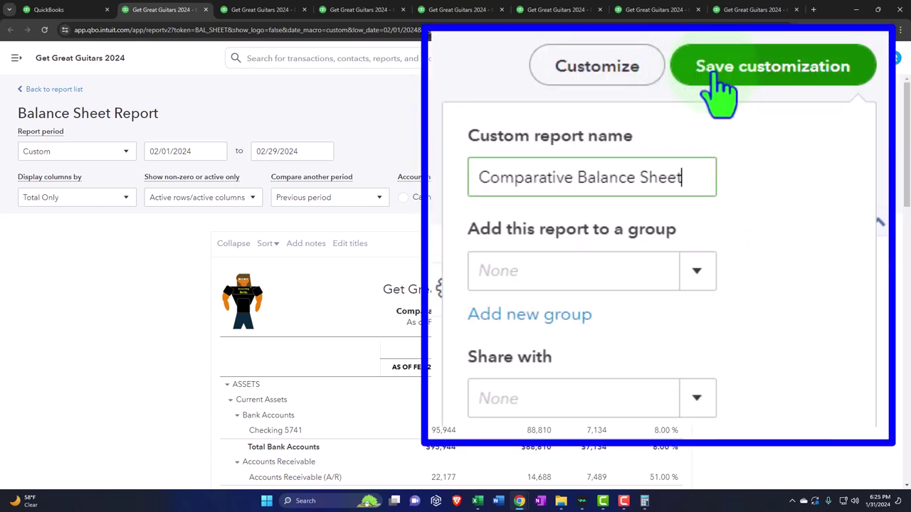
click(697, 277)
click(644, 320)
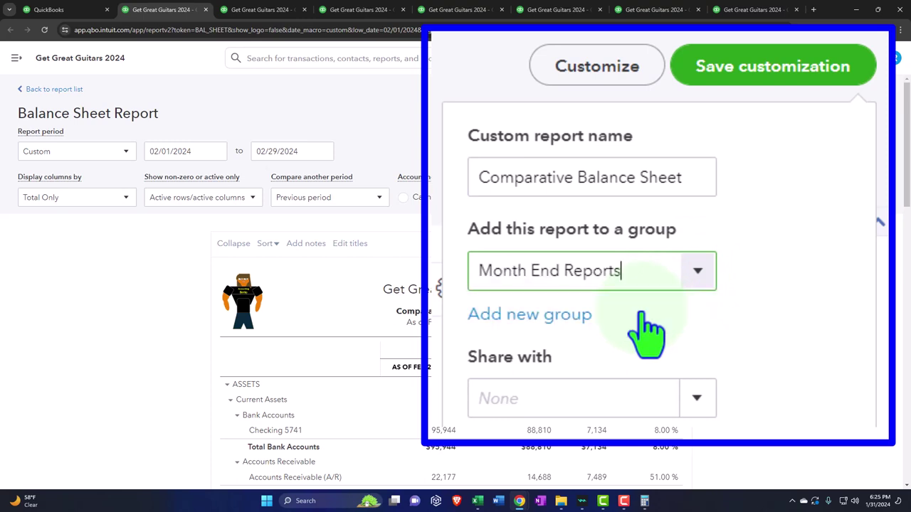
triple_click(505, 176)
key(Home)
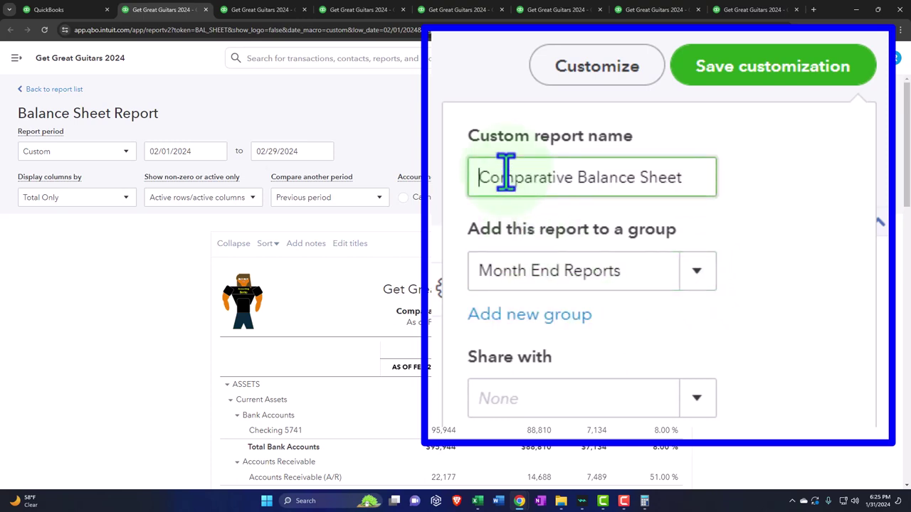
text(5)
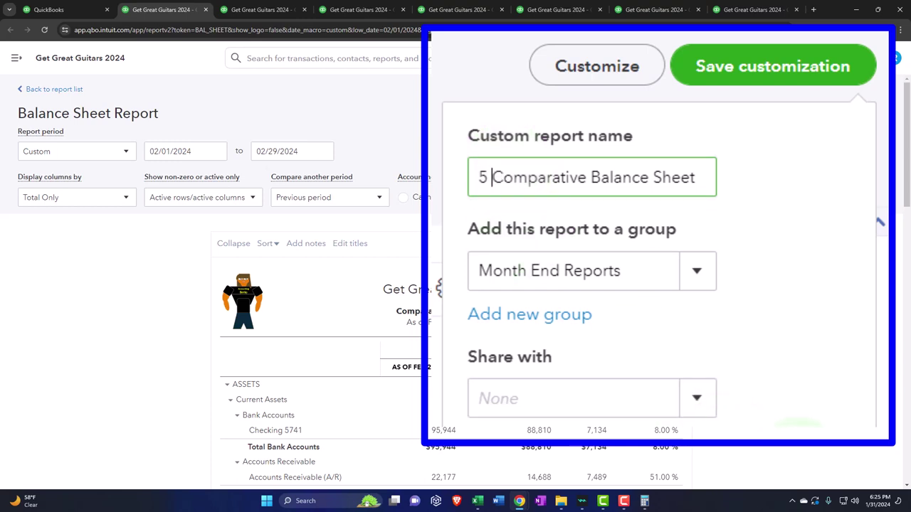
click(848, 335)
- Check the Month End Reports group in the custom reports list and return to the Comparative Balance Sheet report
scroll(850, 340, down, 2)
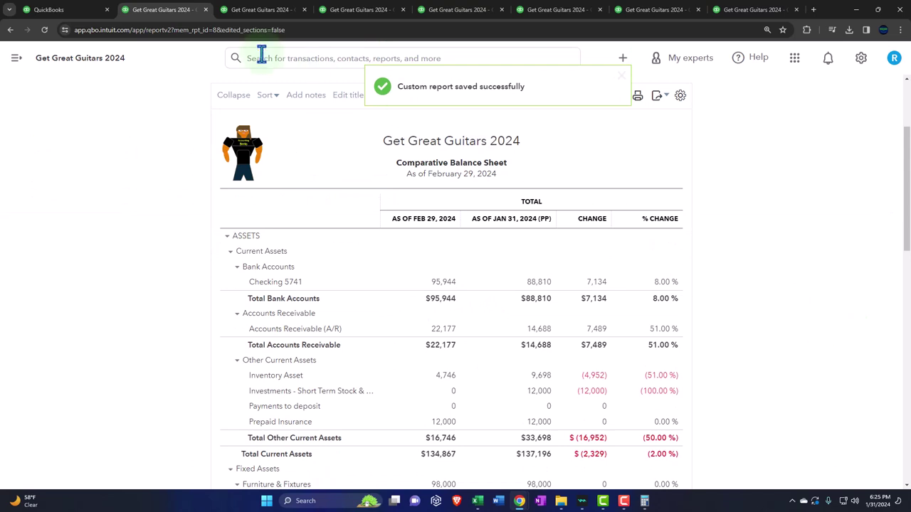
click(83, 11)
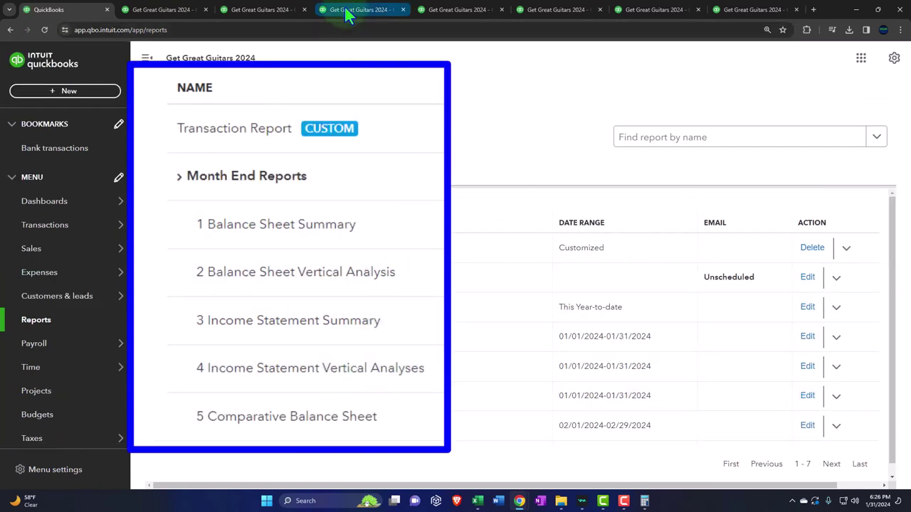
click(258, 11)
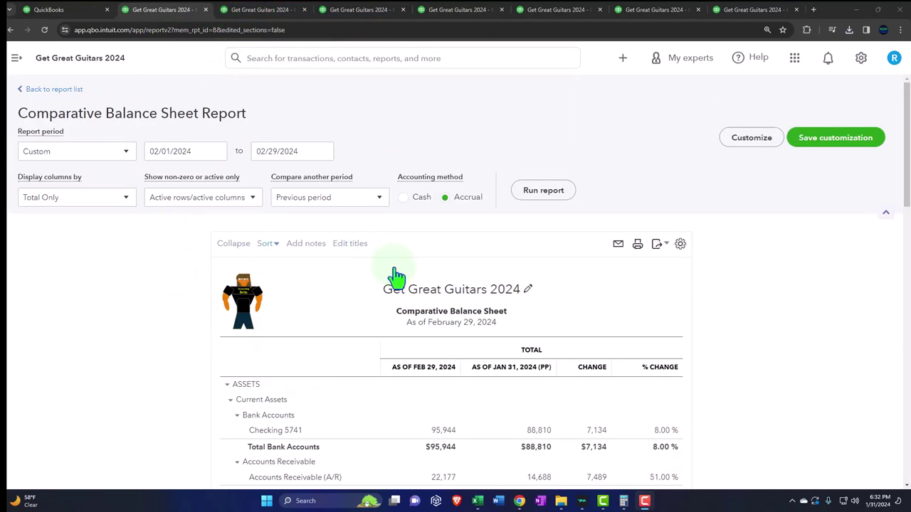
- Export the Comparative Balance Sheet report to PDF and save it as ComparativeBalanceSheet in the Month 2 folder
click(658, 244)
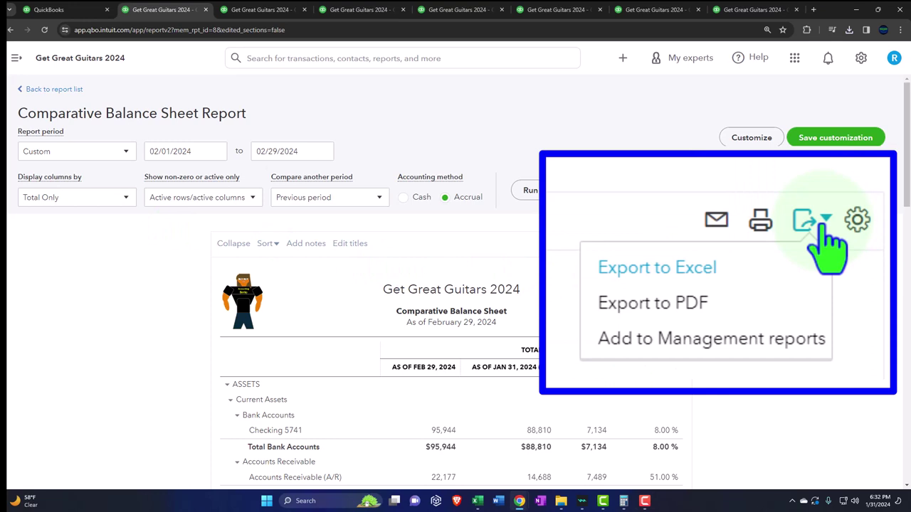
click(622, 290)
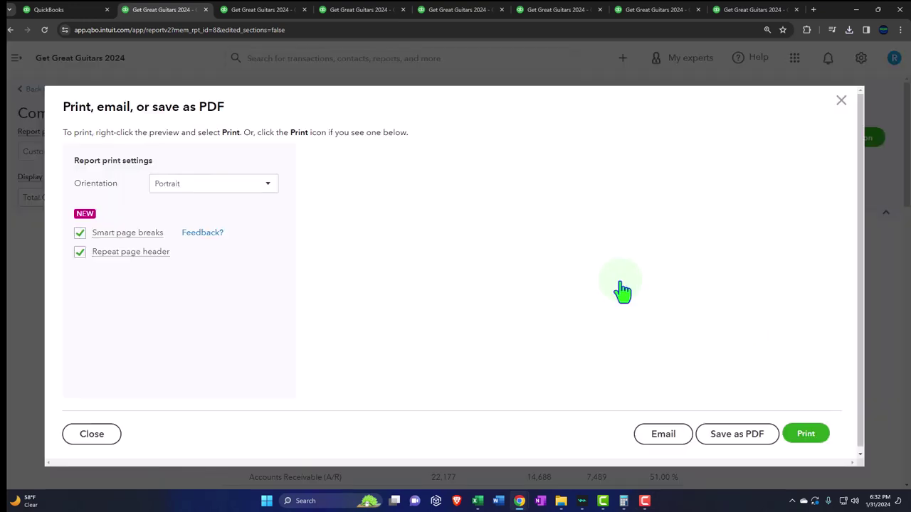
click(724, 448)
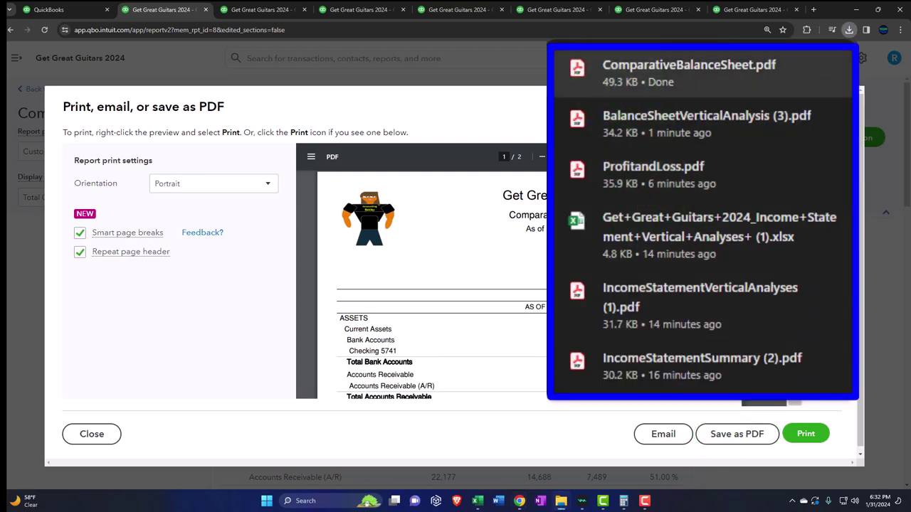
click(881, 44)
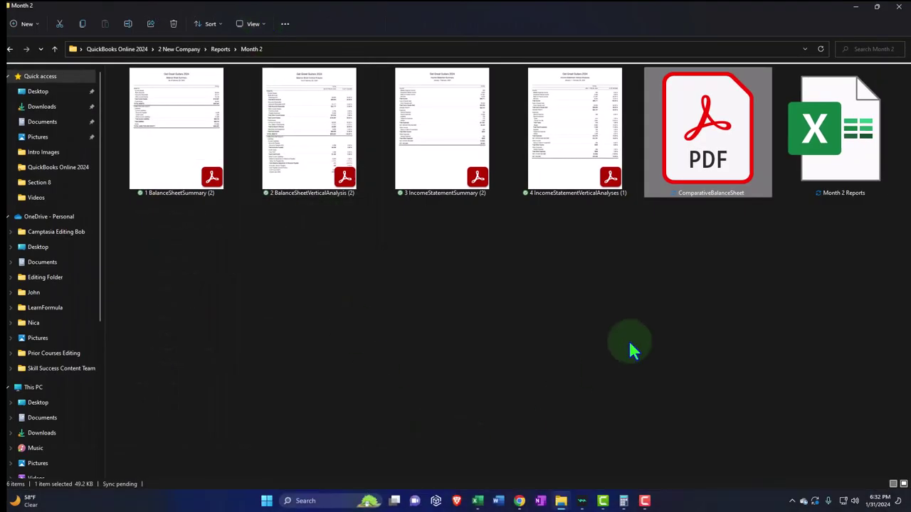
- Prefix the ComparativeBalanceSheet PDF's file name with 5 in the Month 2 folder and close the report's PDF preview
right_click(701, 164)
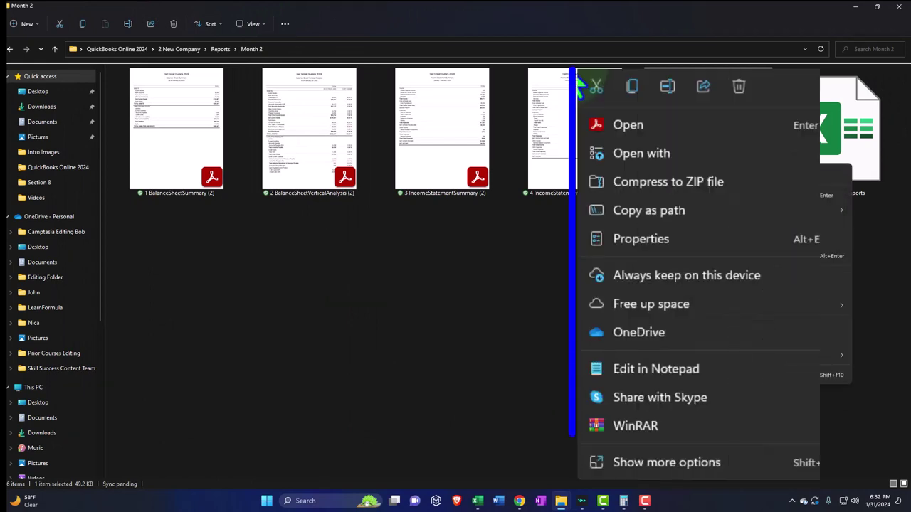
click(669, 87)
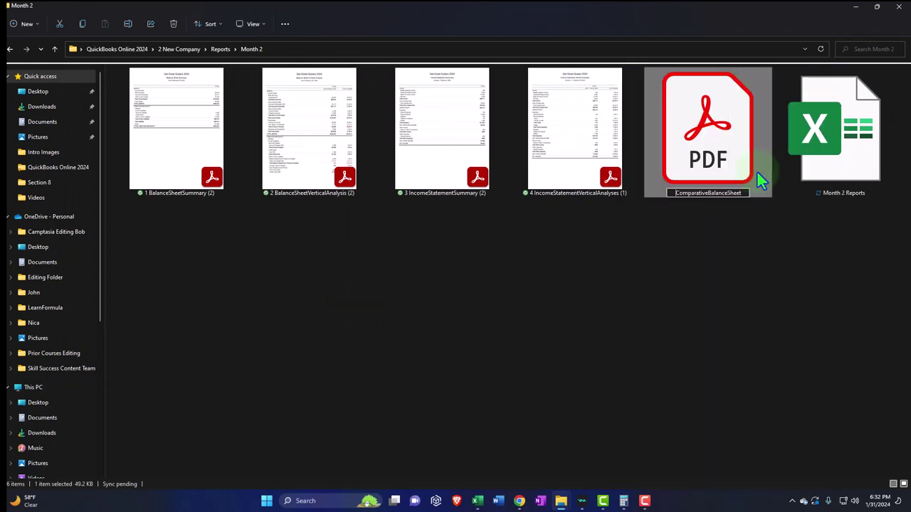
text(5)
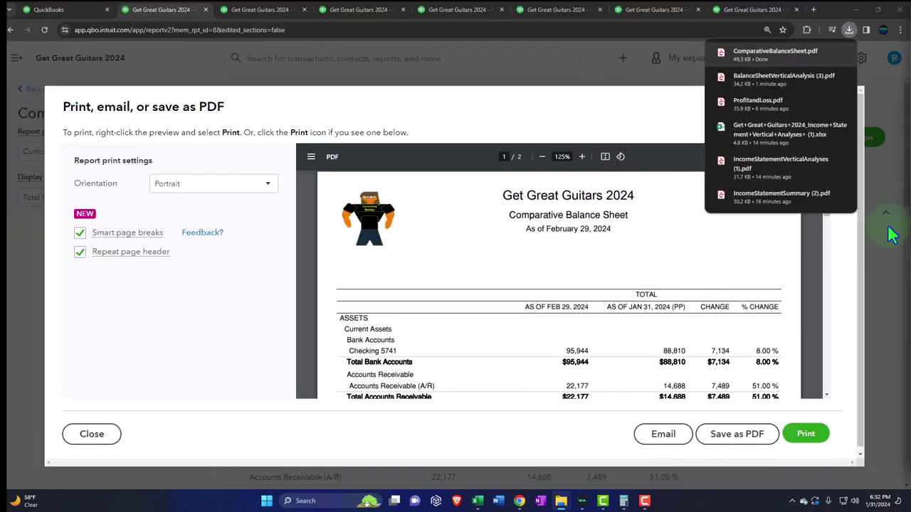
click(648, 106)
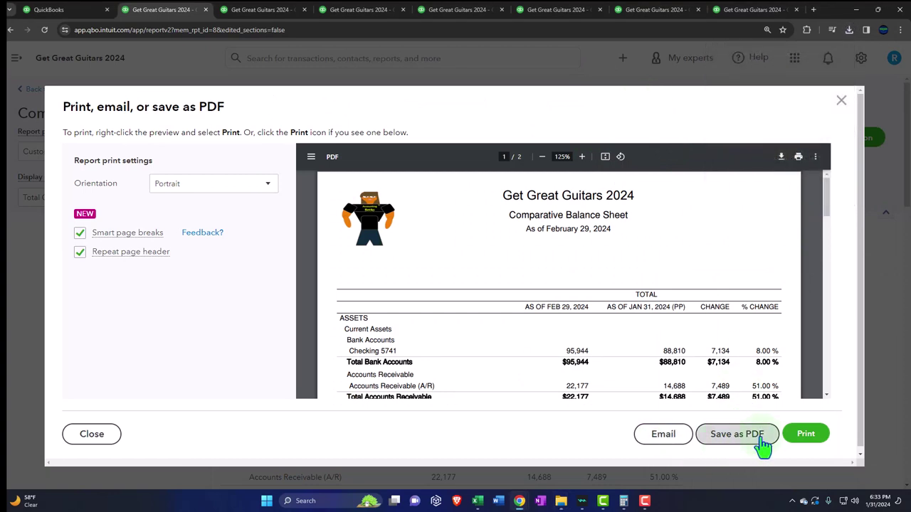
click(841, 102)
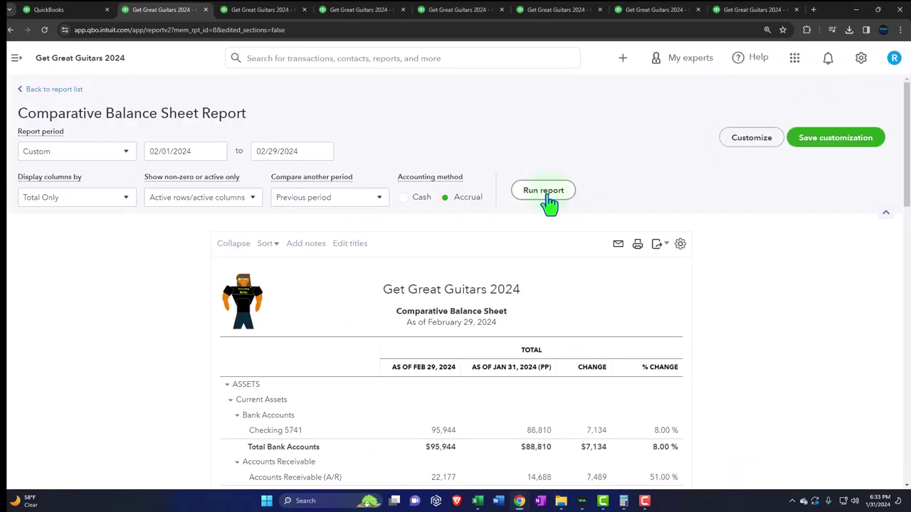
- Export the Comparative Balance Sheet report to Excel and open the exported workbook for editing
click(656, 243)
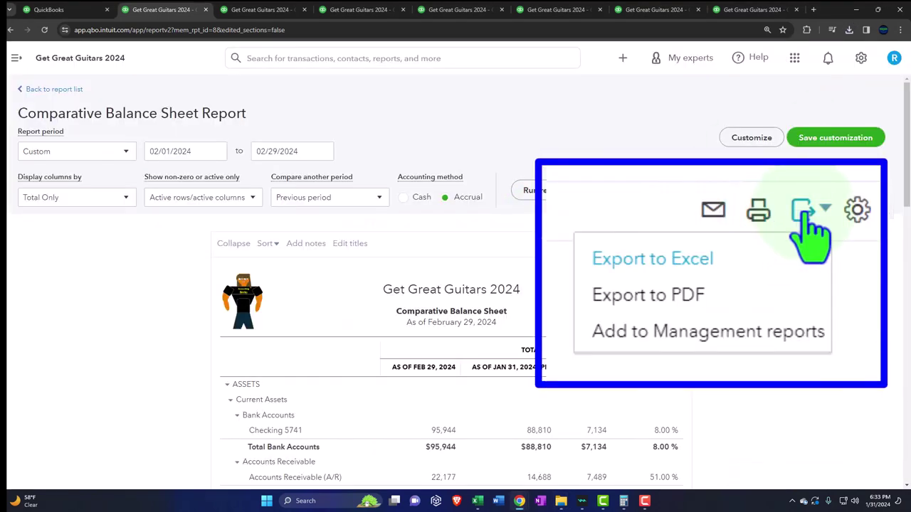
click(757, 266)
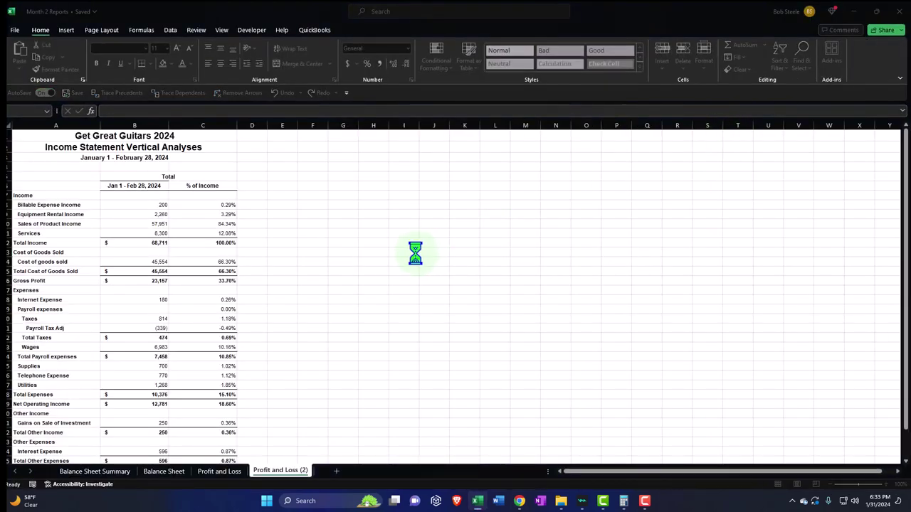
click(388, 61)
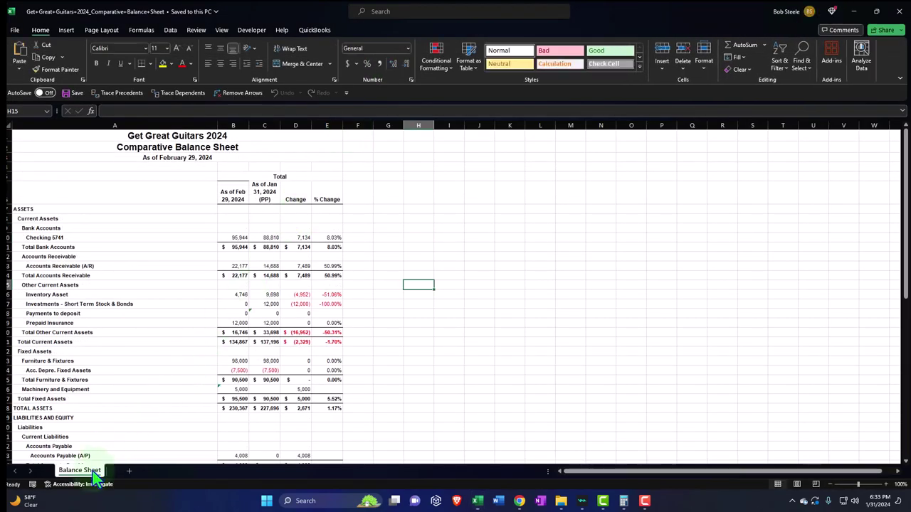
- Move the exported Balance Sheet worksheet to the end of the Month 2 Reports.xlsx workbook and minimize Excel
right_click(95, 476)
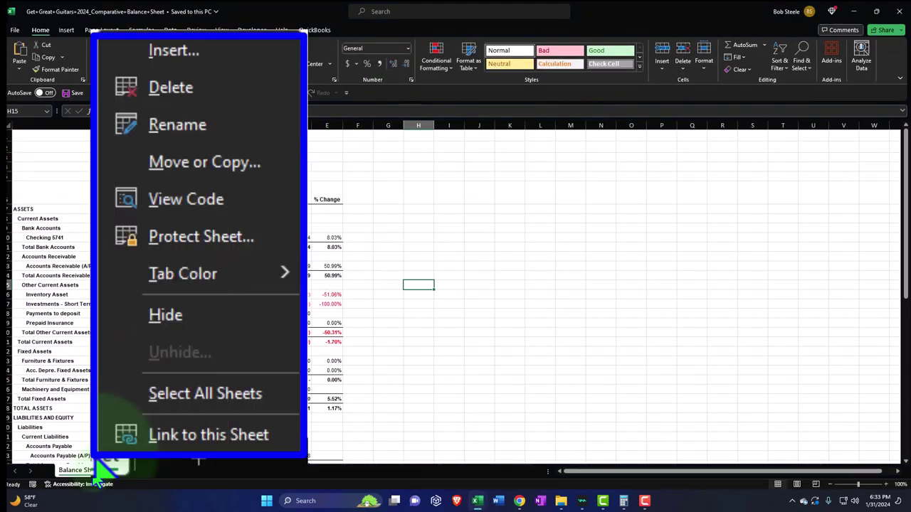
click(202, 164)
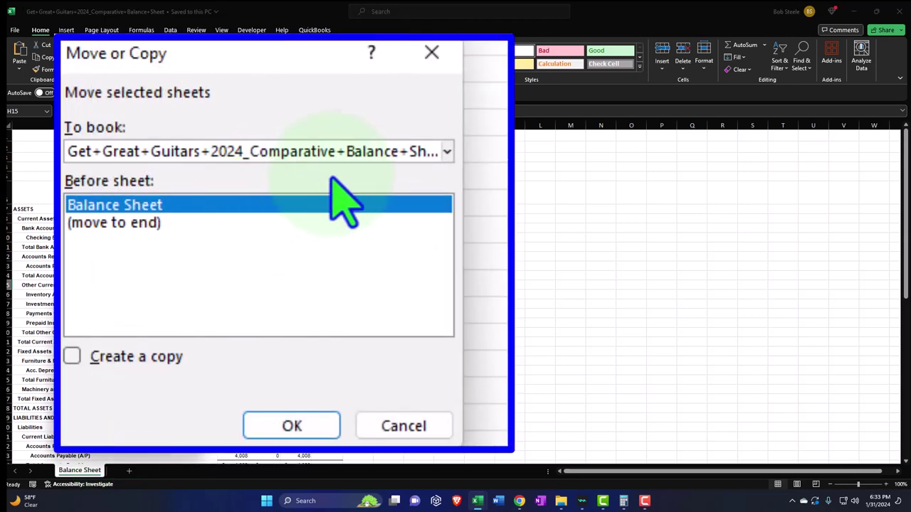
click(401, 152)
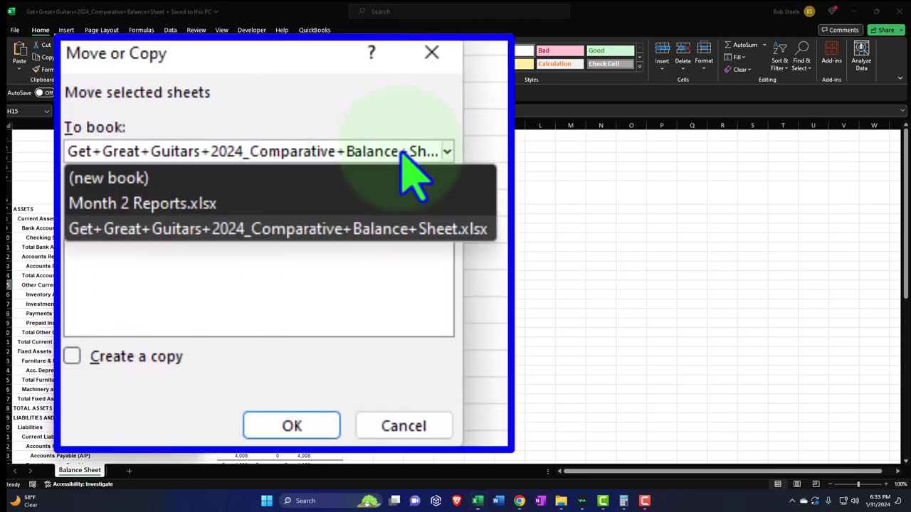
click(390, 203)
click(316, 435)
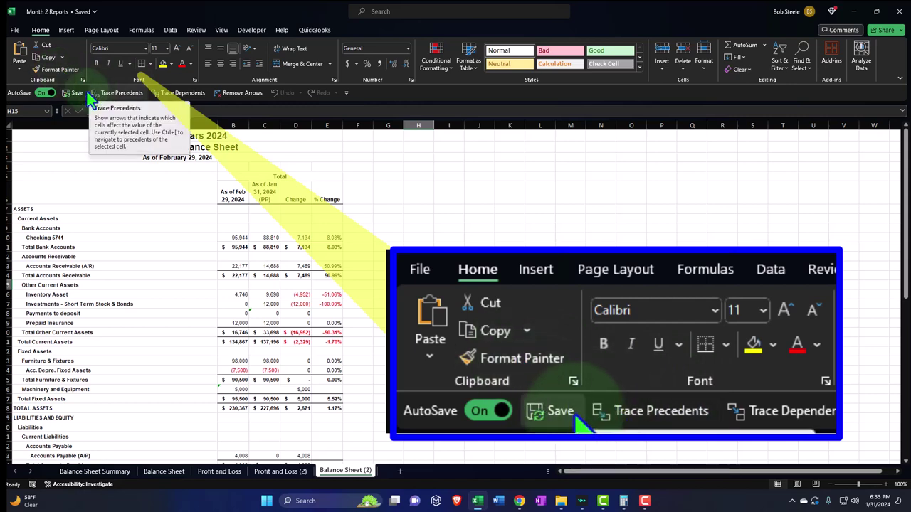
click(856, 11)
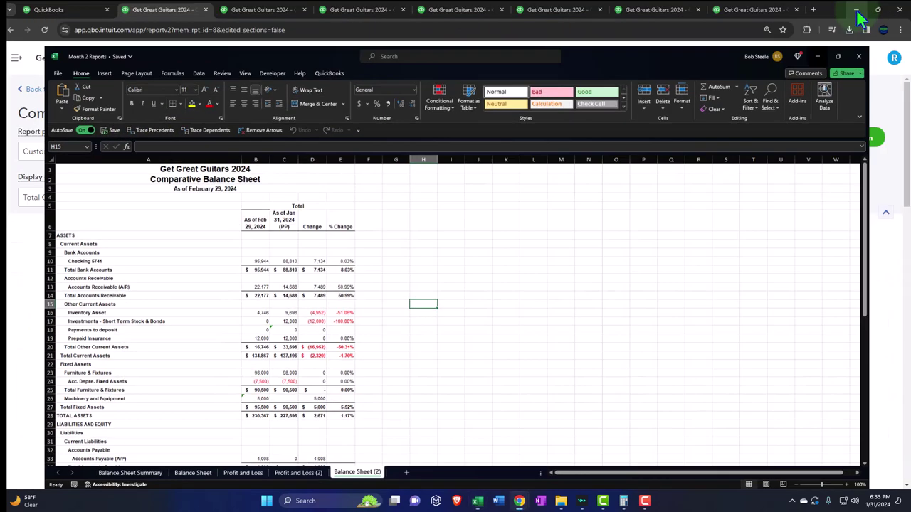
- Switch to the Profit and Loss report in QuickBooks, display columns by Total Only and set the start date to 02/01/2024
click(242, 10)
scroll(175, 254, up, 2)
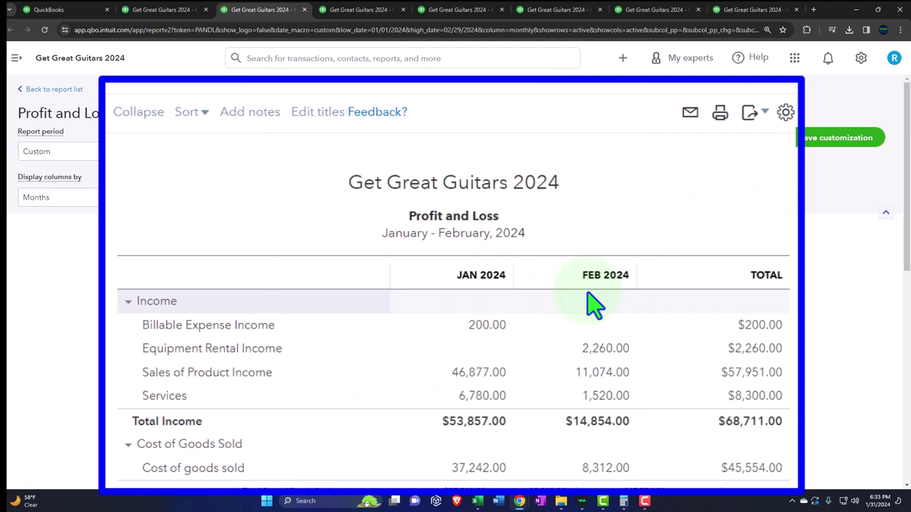
scroll(584, 306, down, 2)
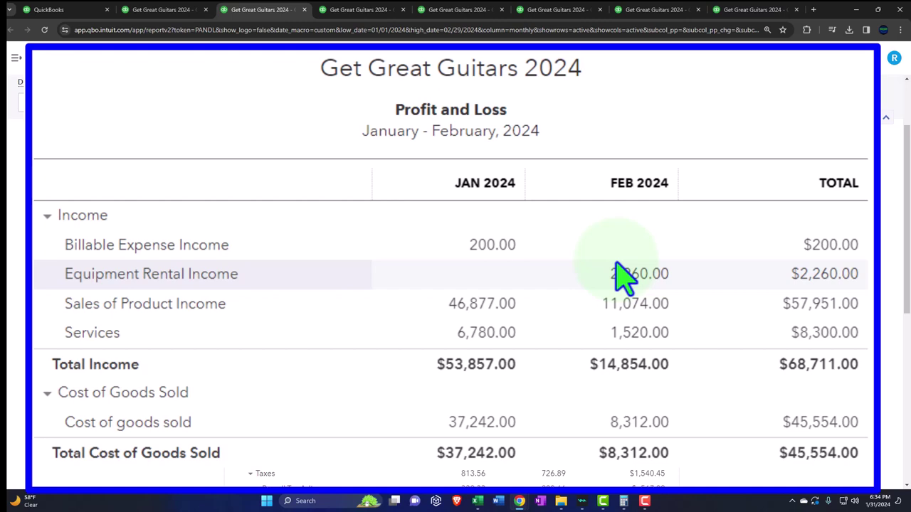
scroll(214, 259, up, 2)
click(126, 198)
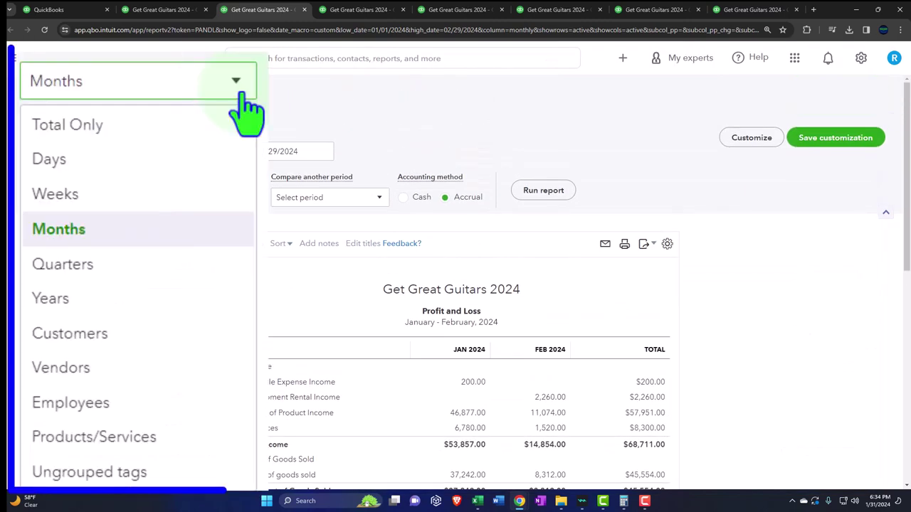
click(196, 121)
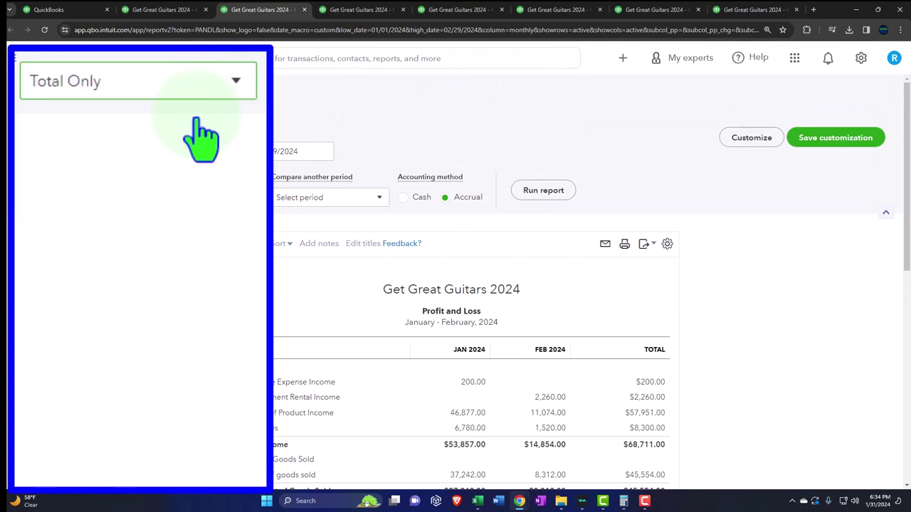
click(195, 152)
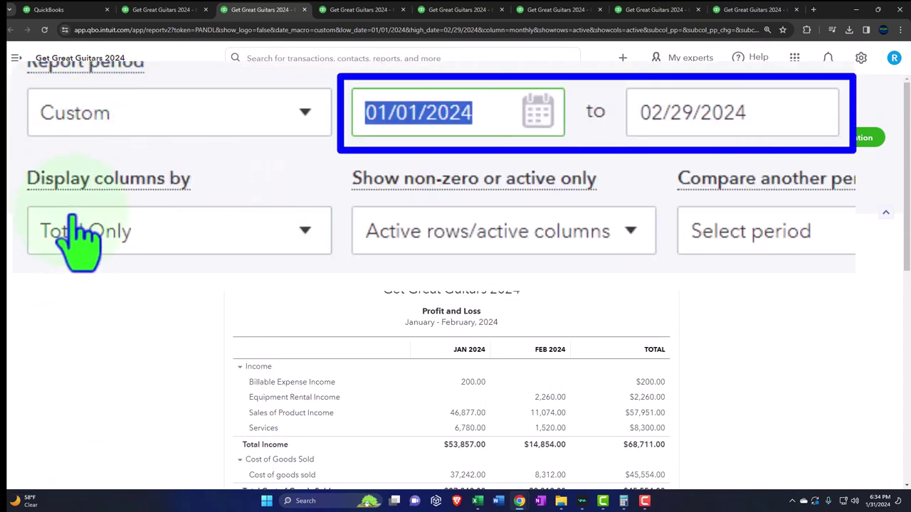
text(020)
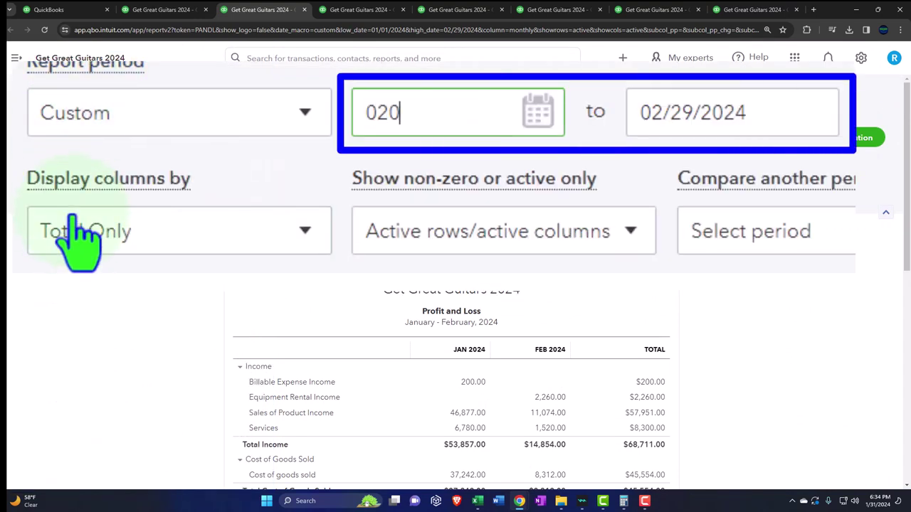
text(12024)
key(Tab)
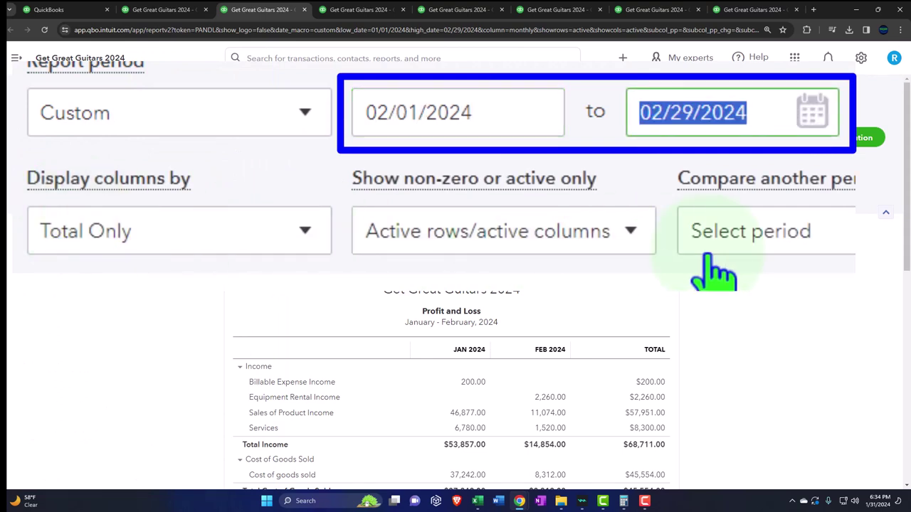
- Compare the Profit and Loss report with the previous period, including $ change and % change
click(380, 199)
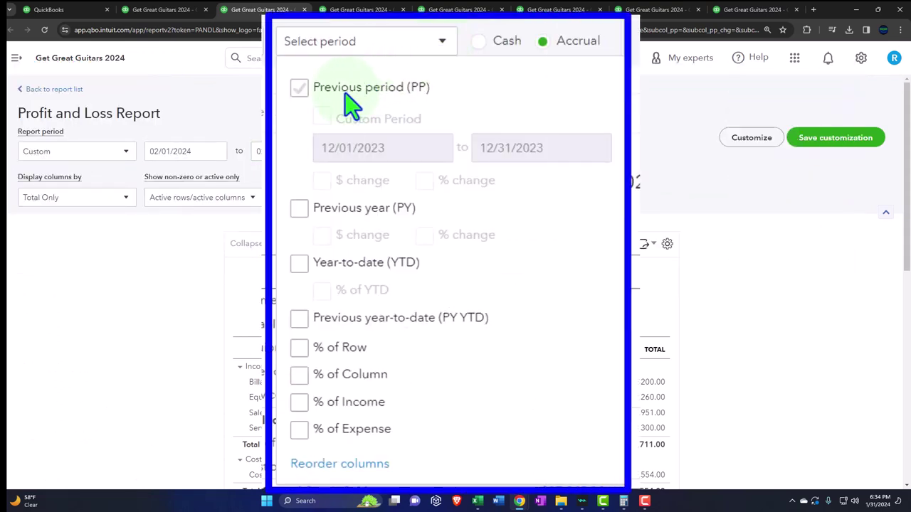
click(300, 88)
click(322, 181)
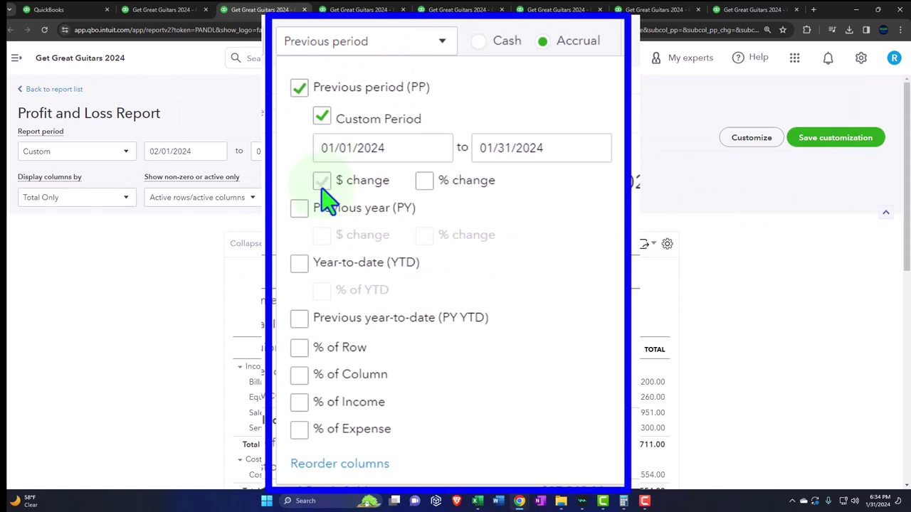
click(424, 182)
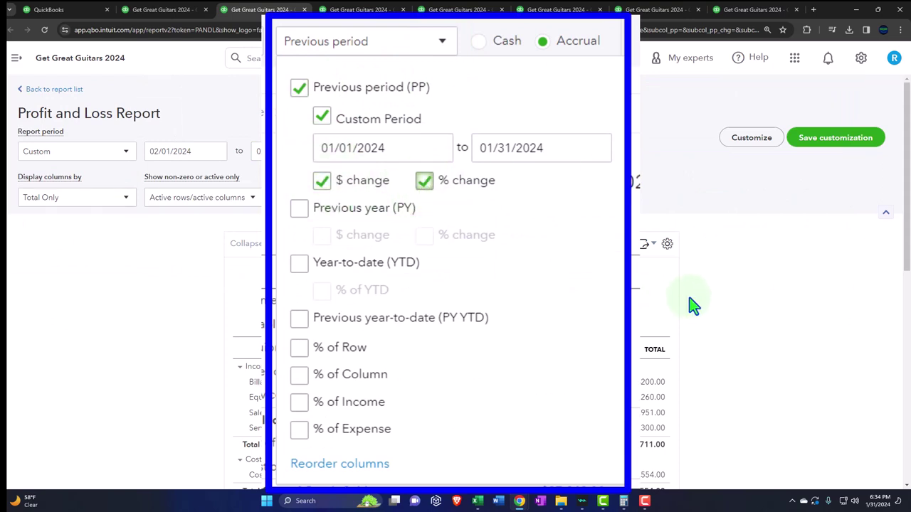
- Run the Profit and Loss report with the previous-period comparison and review the resulting columns
click(562, 192)
scroll(565, 197, down, 2)
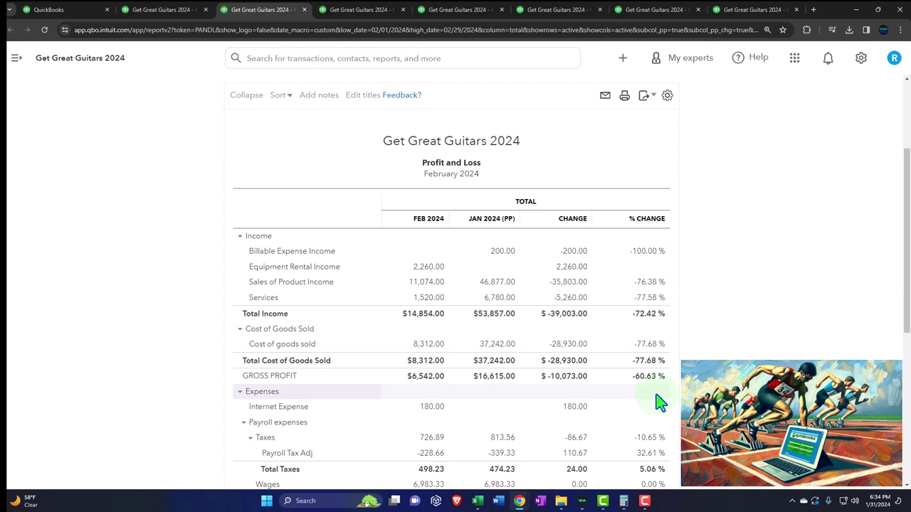
scroll(655, 400, up, 3)
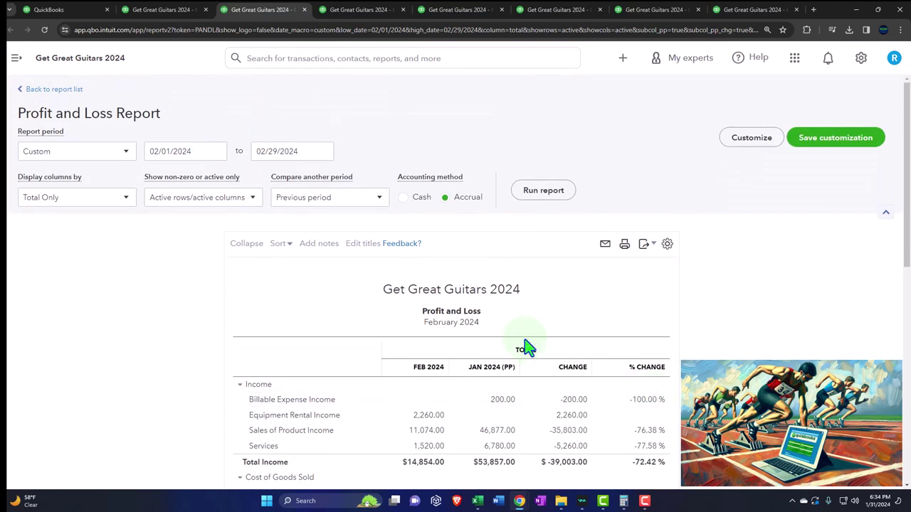
- Change the report title to Comparative Income Statement
click(480, 319)
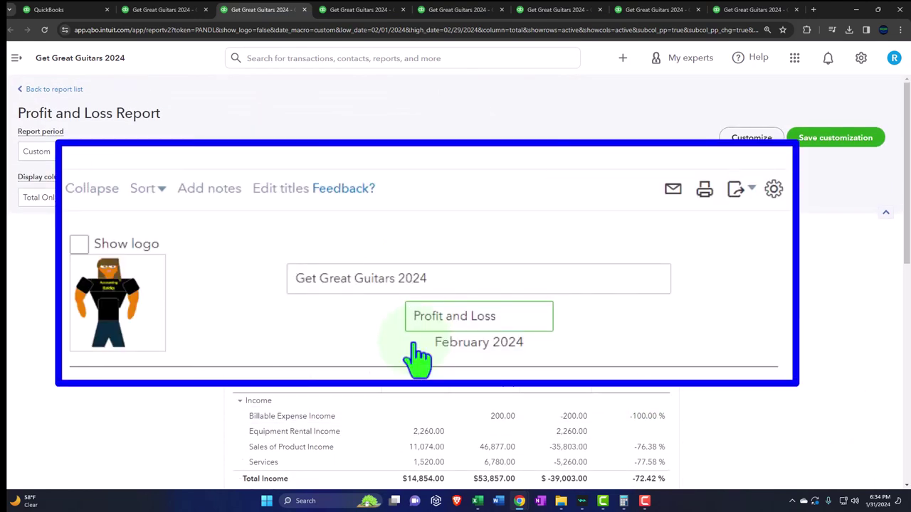
text(Compar)
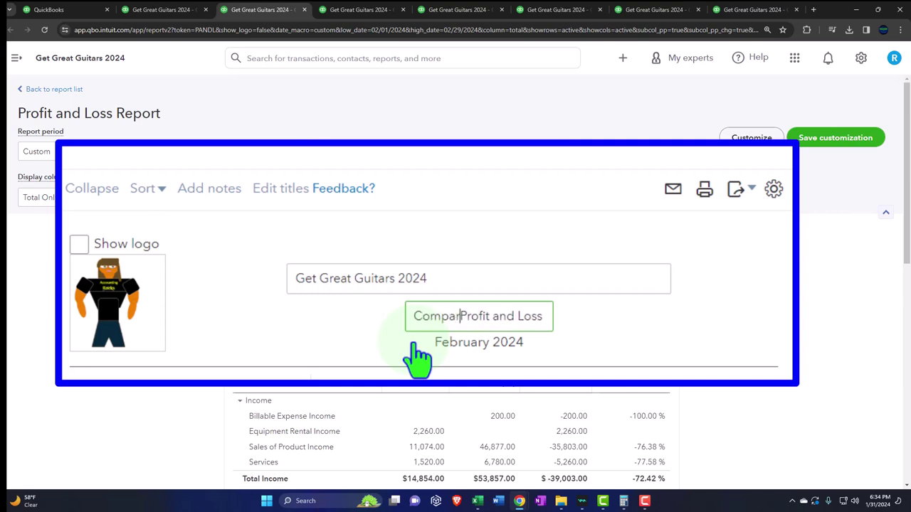
text(ative)
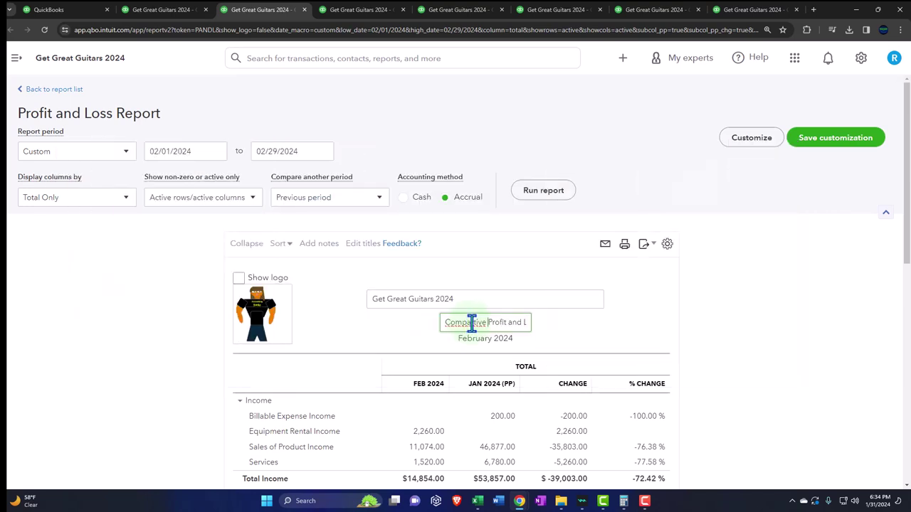
right_click(471, 322)
click(501, 142)
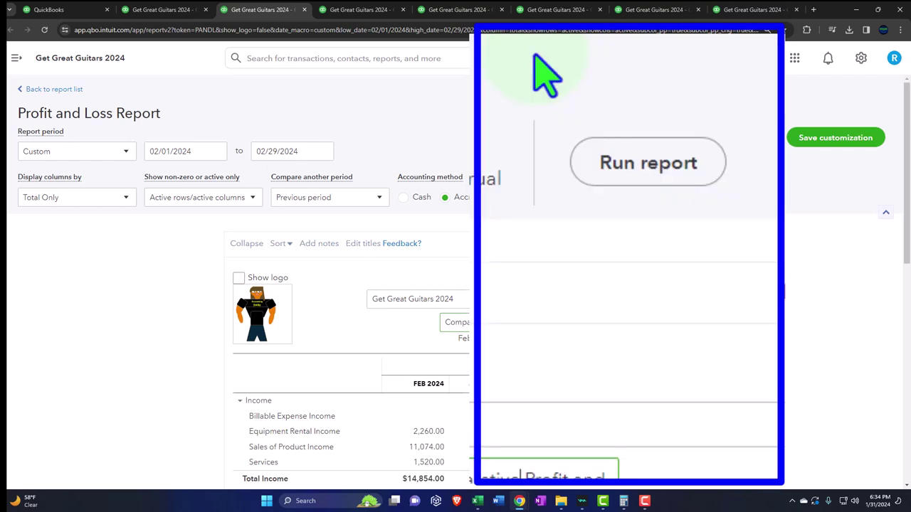
key(End)
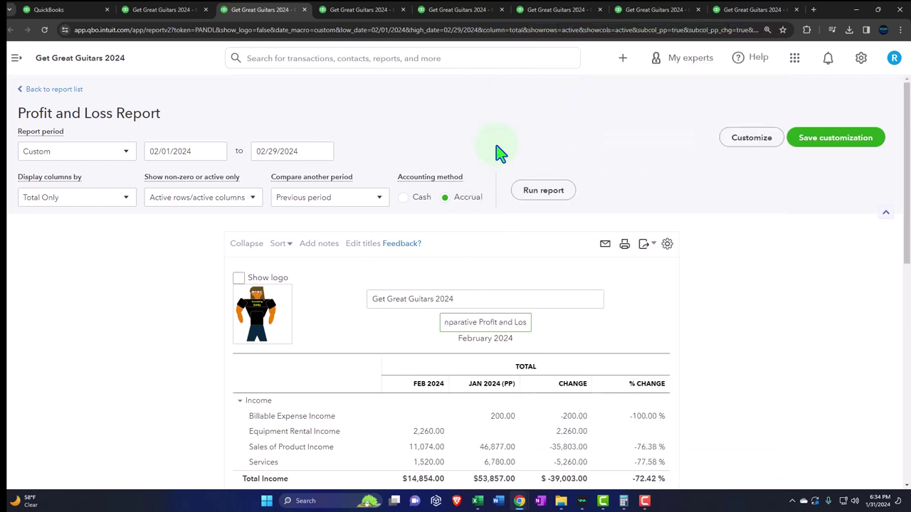
key(BackSpace)
key(BackSpace)
key(BackSpace)
key(BackSpace)
key(BackSpace)
key(BackSpace)
key(BackSpace)
key(BackSpace)
key(BackSpace)
key(BackSpace)
key(BackSpace)
key(BackSpace)
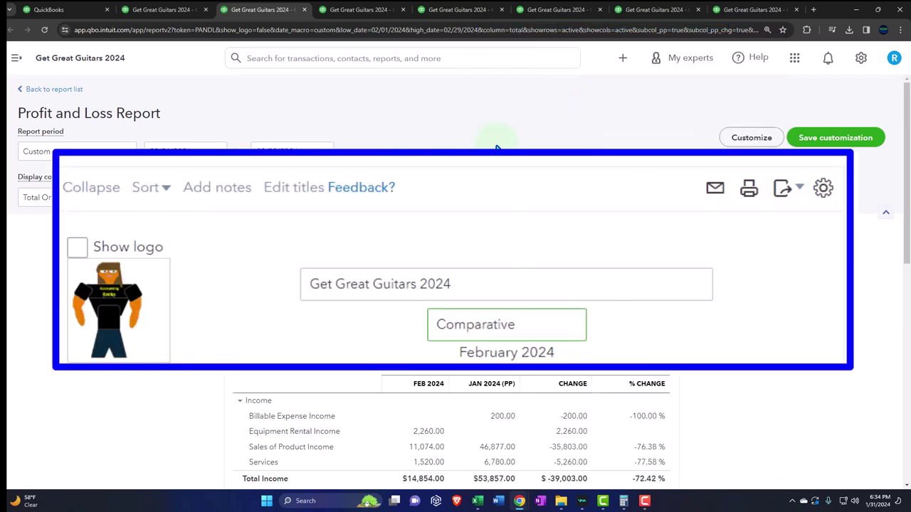
text(Income Statement)
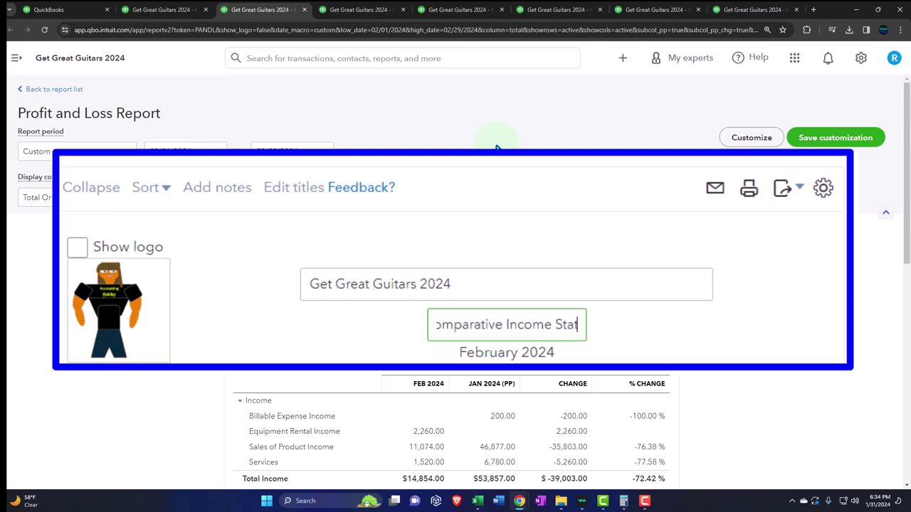
click(859, 308)
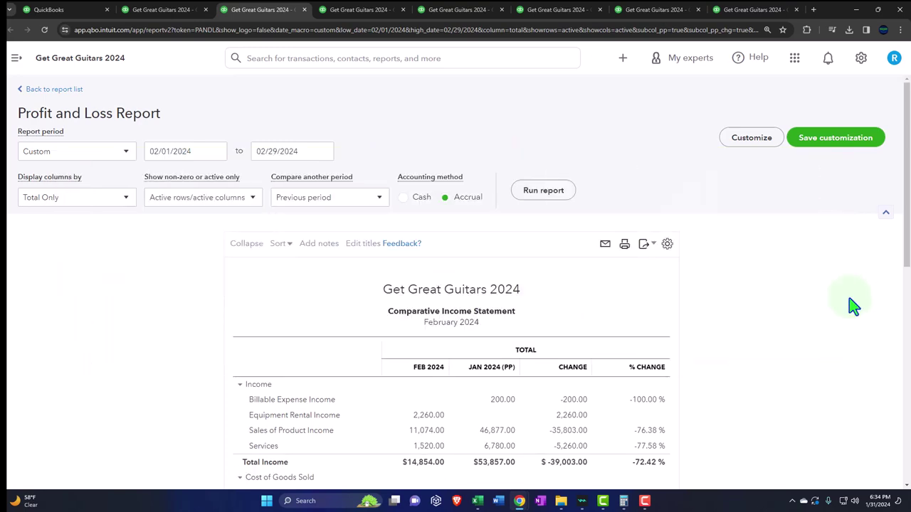
- Customize the report's number format to omit cents and show negative numbers as (100) in red
click(764, 151)
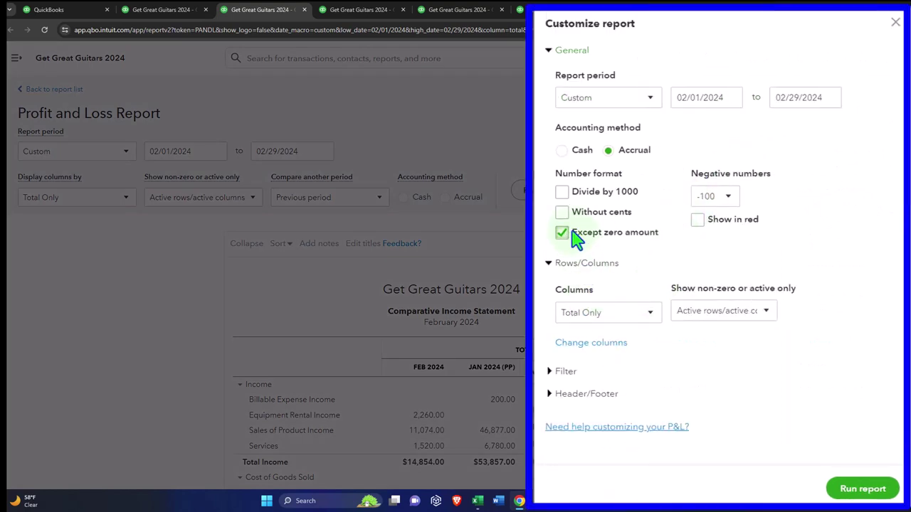
click(562, 212)
click(729, 206)
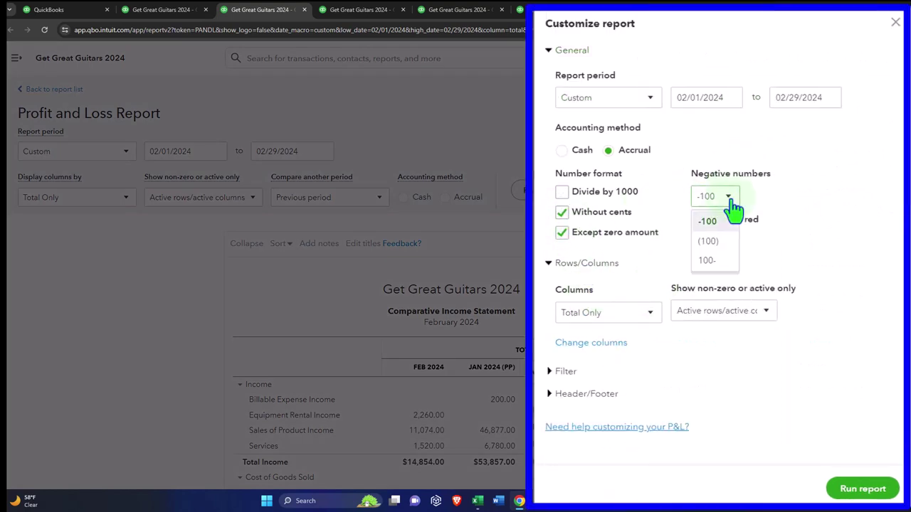
click(716, 242)
click(696, 221)
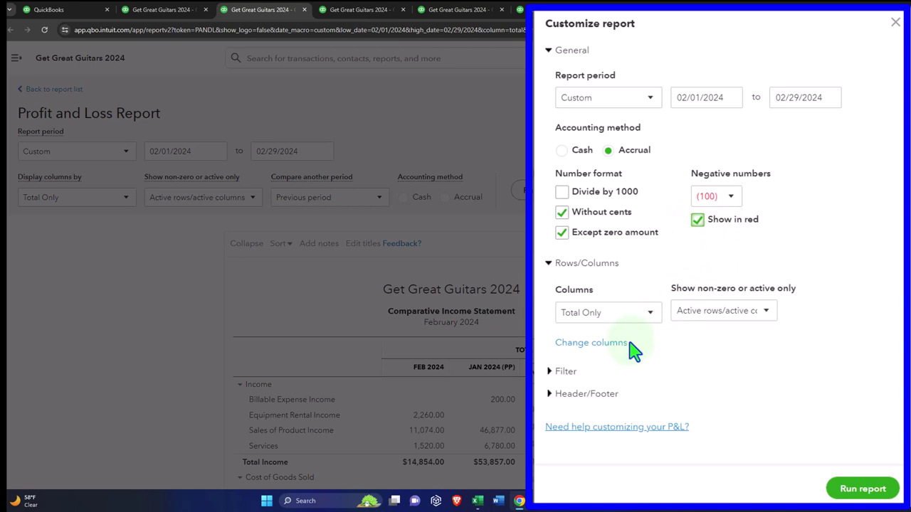
- Remove the date prepared, time prepared and report basis from the report footer and run the customized report
click(551, 398)
scroll(600, 349, down, 4)
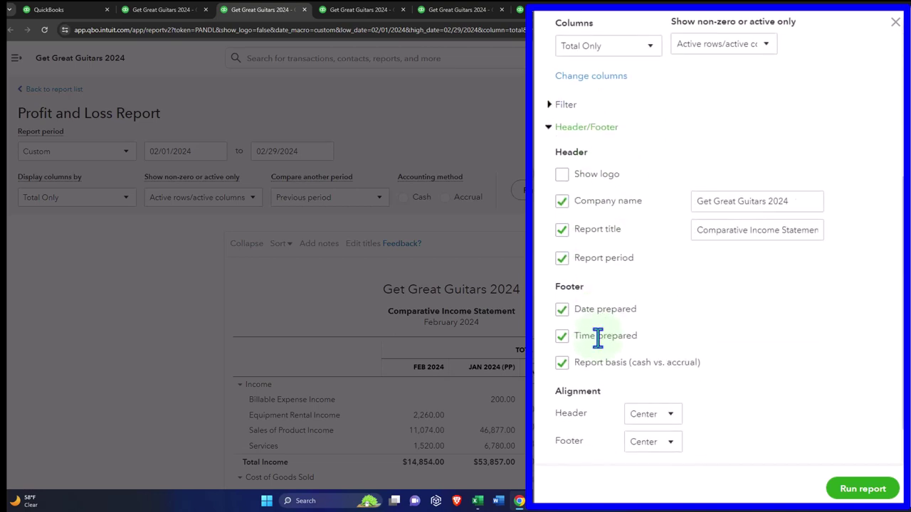
click(562, 309)
click(562, 337)
click(563, 363)
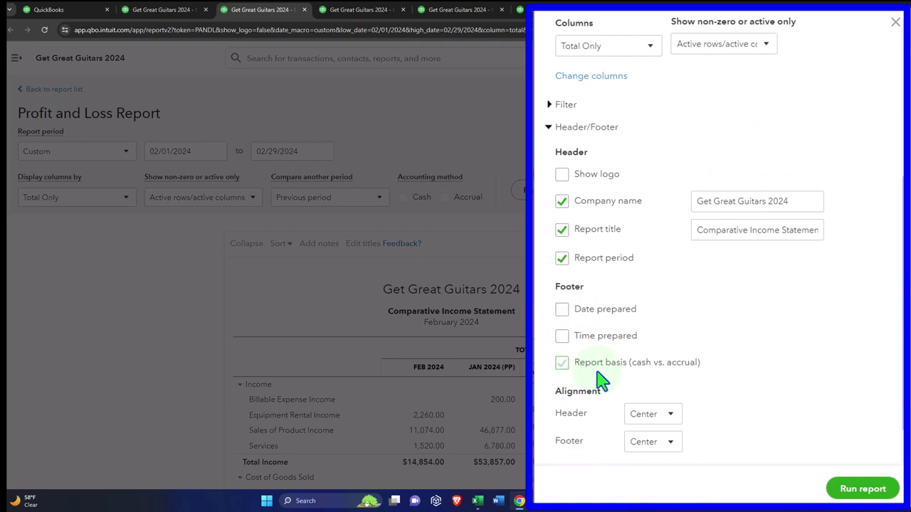
click(850, 490)
scroll(749, 340, down, 10)
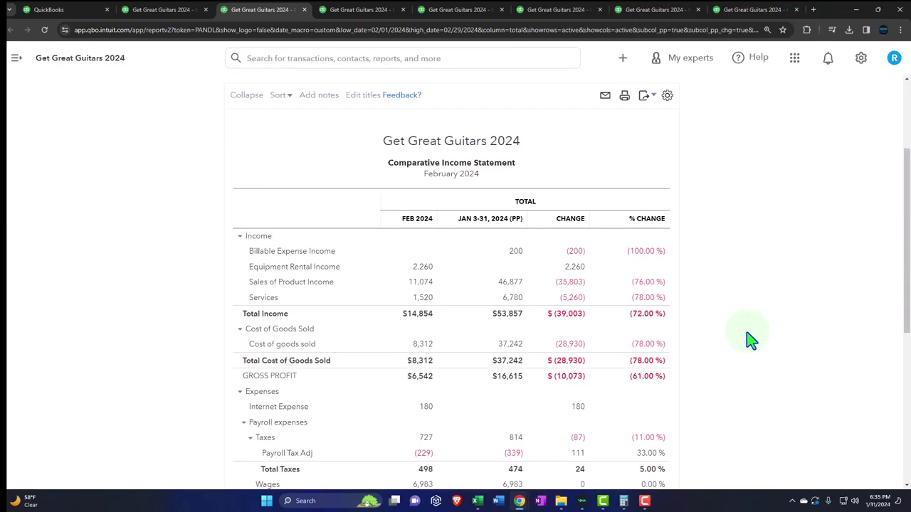
- Export the Comparative Income Statement as a PDF and place the downloaded file in the Month 2 folder
scroll(748, 340, up, 12)
click(644, 190)
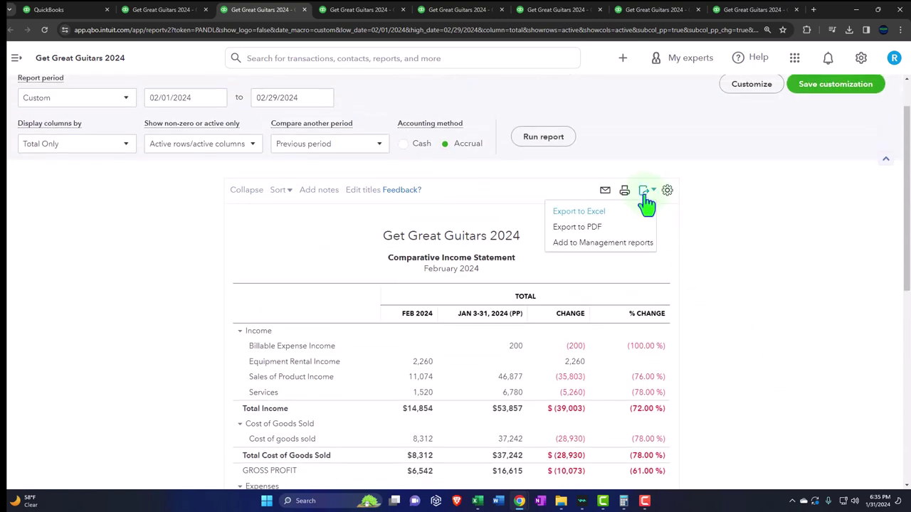
click(591, 229)
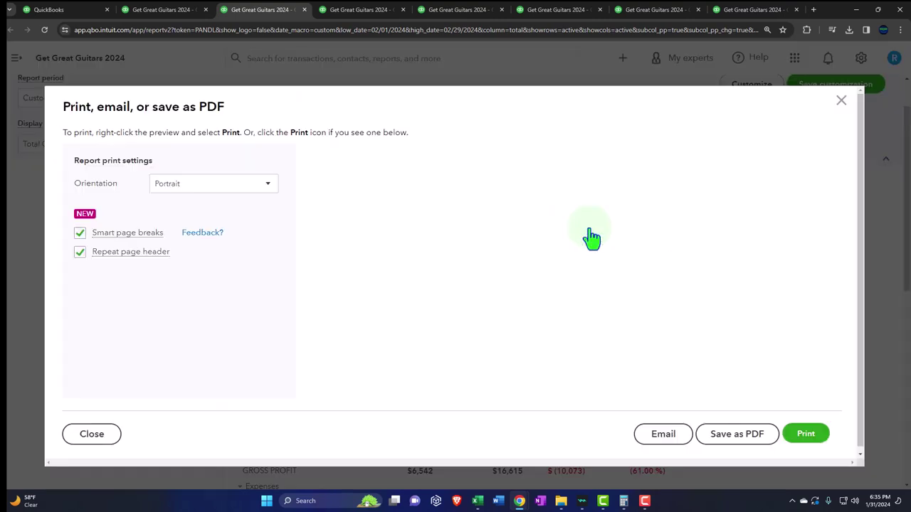
click(740, 441)
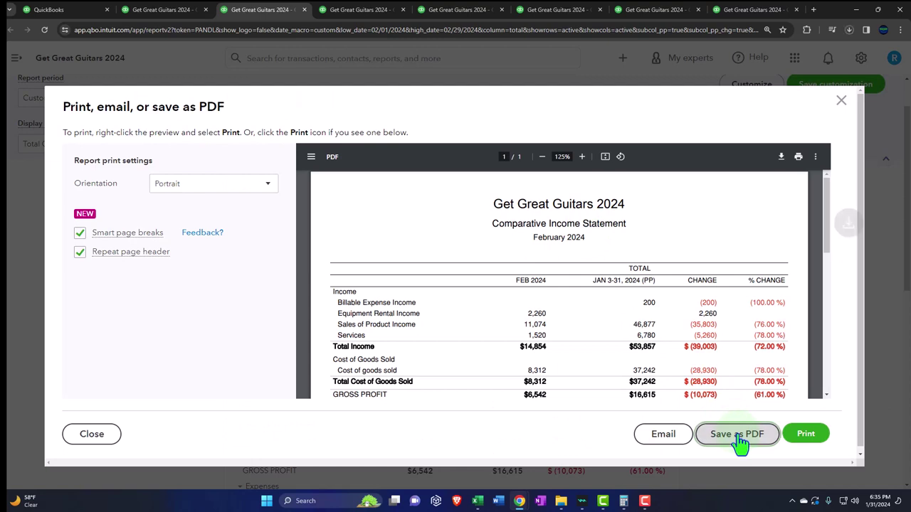
click(605, 93)
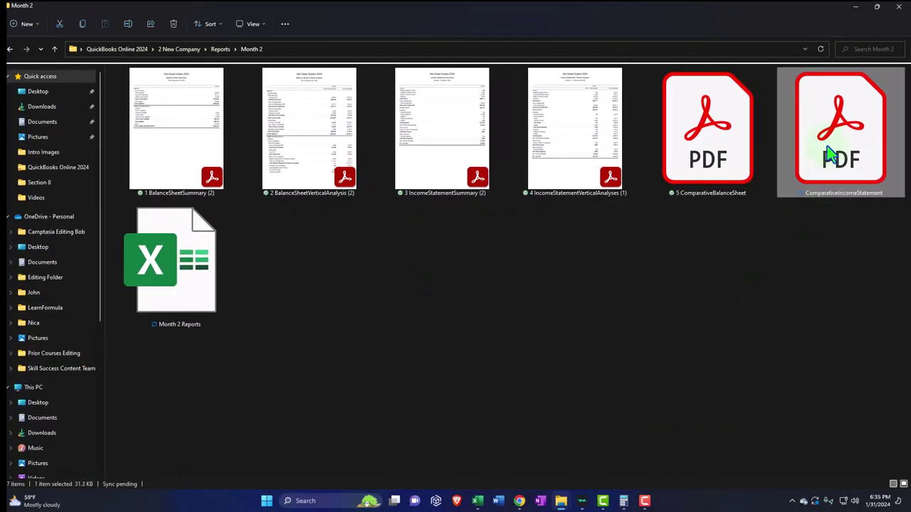
- Rename the ComparativeIncomeStatement PDF in the Month 2 folder as 6 ComparativeIncomeStatement
right_click(829, 153)
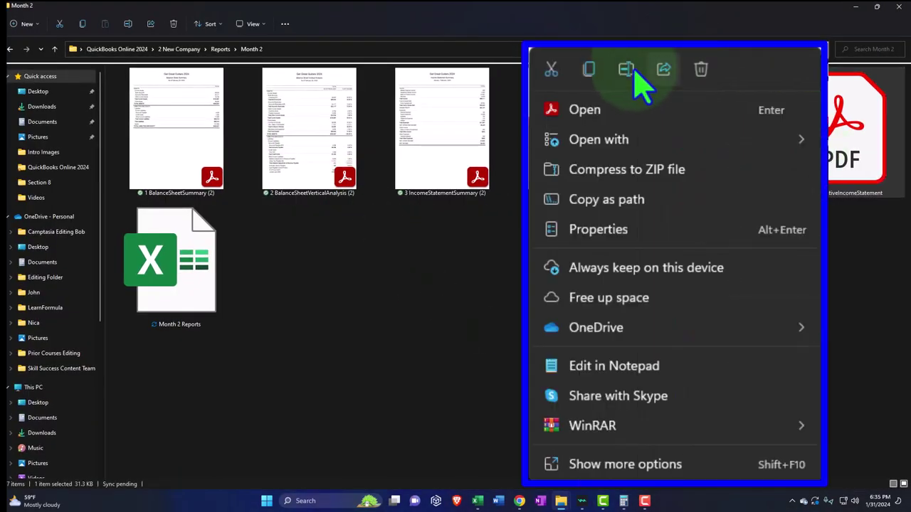
click(727, 154)
key(Home)
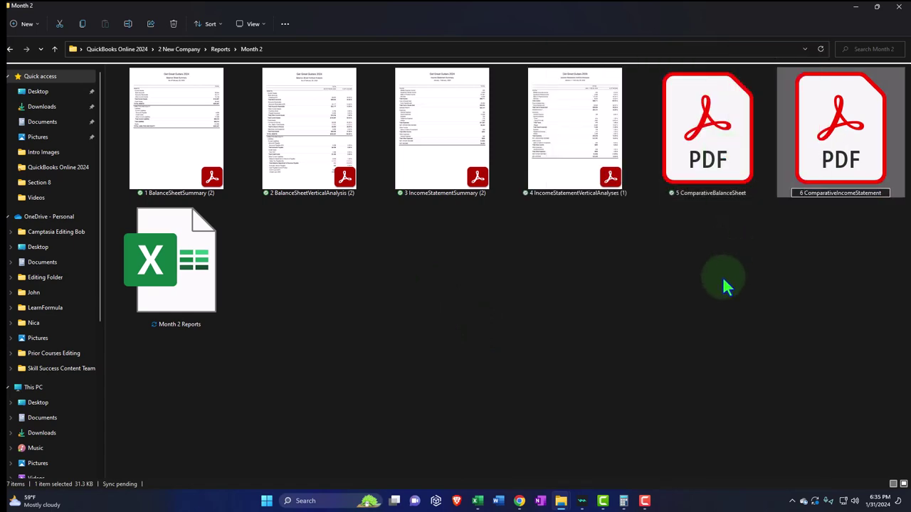
key(Return)
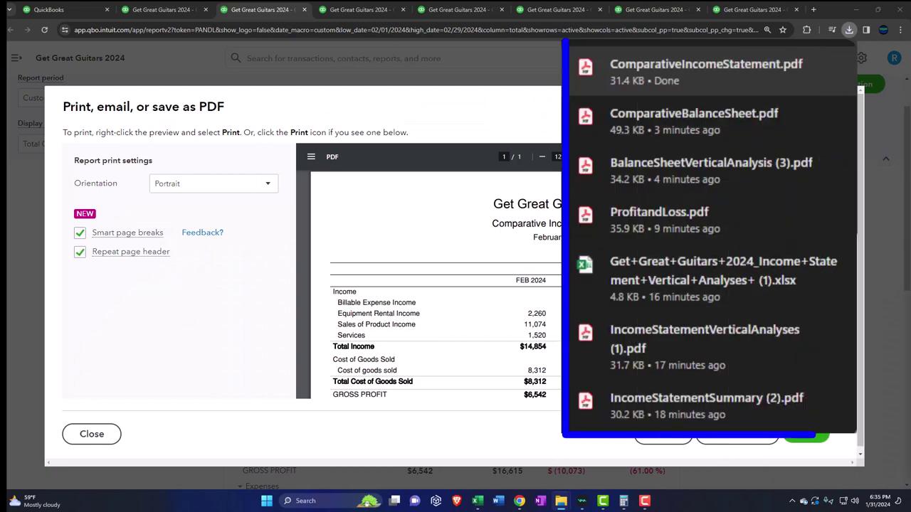
- Close the PDF preview, then export the Comparative Income Statement to Excel and open the downloaded workbook
click(757, 131)
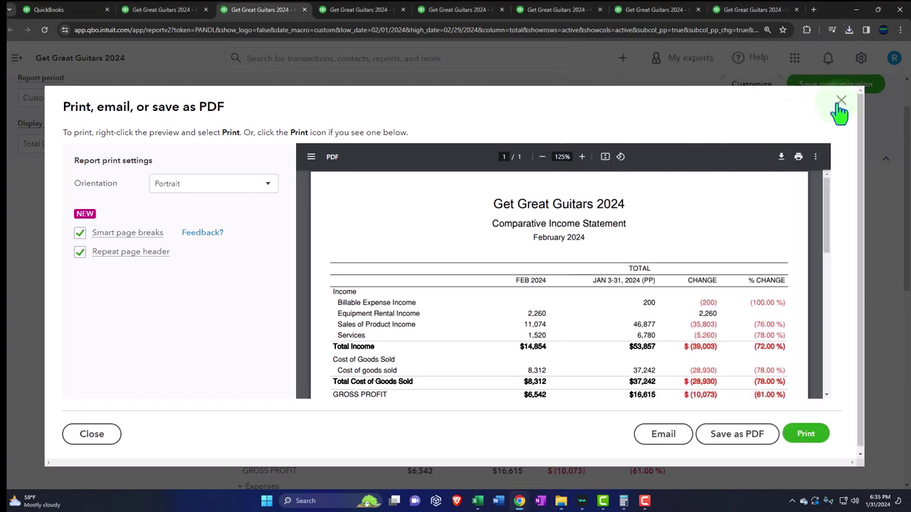
click(840, 107)
click(655, 193)
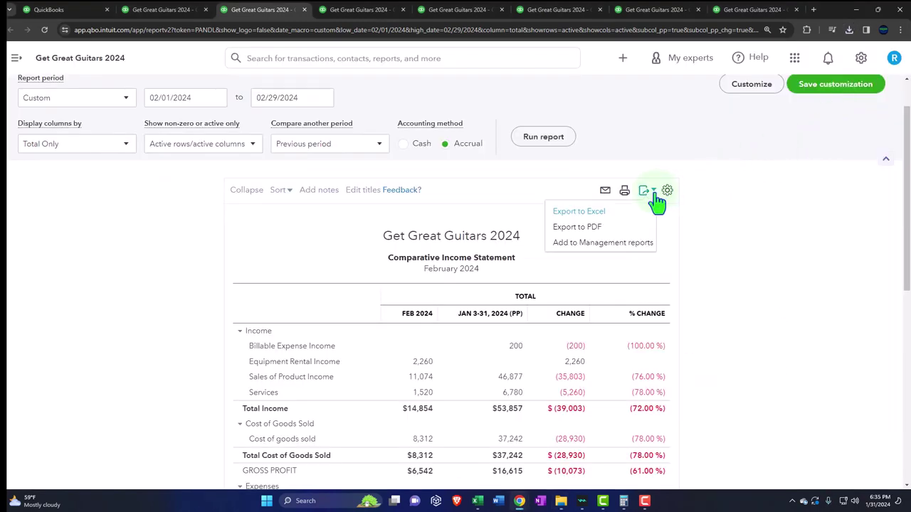
click(607, 213)
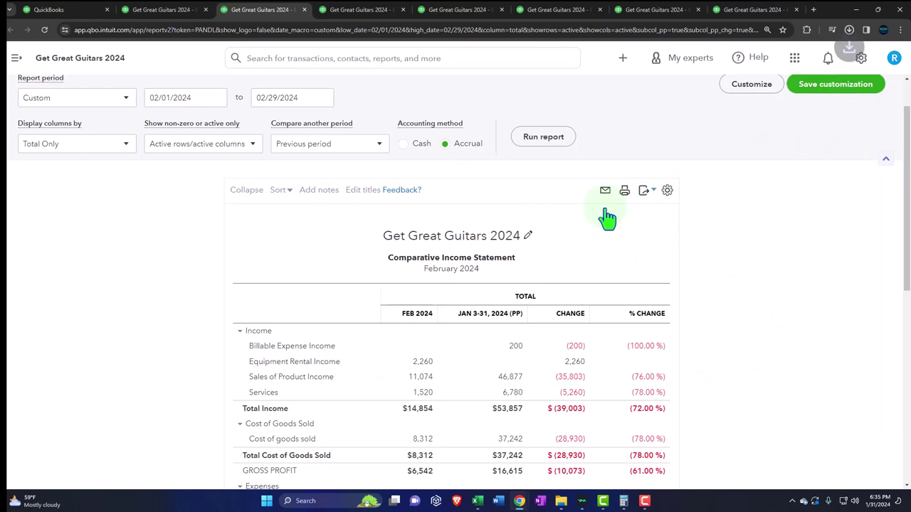
click(644, 90)
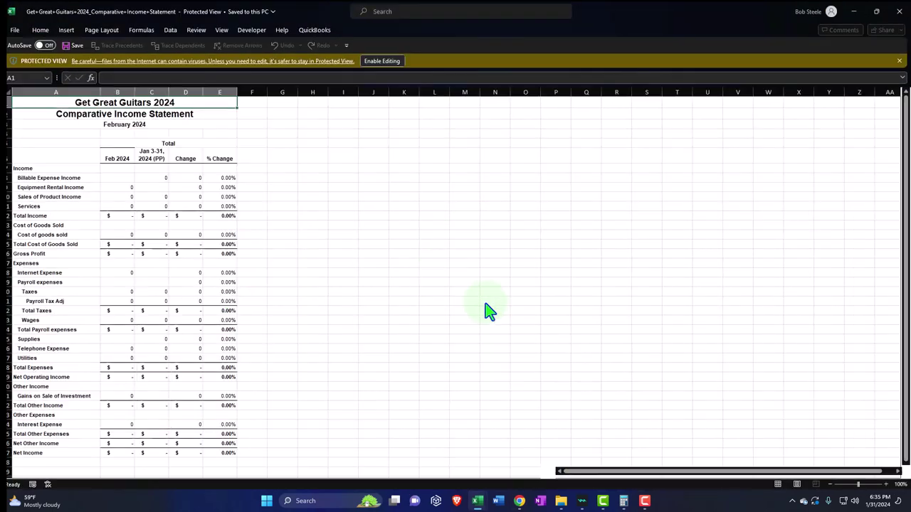
- Enable editing in the exported workbook and move its Profit and Loss sheet to the end of Month 2 Reports.xlsx
click(376, 61)
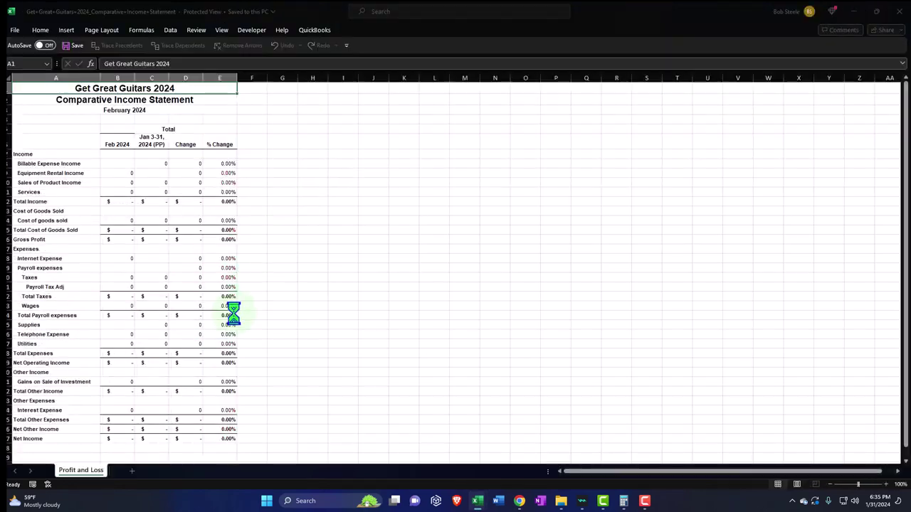
right_click(99, 474)
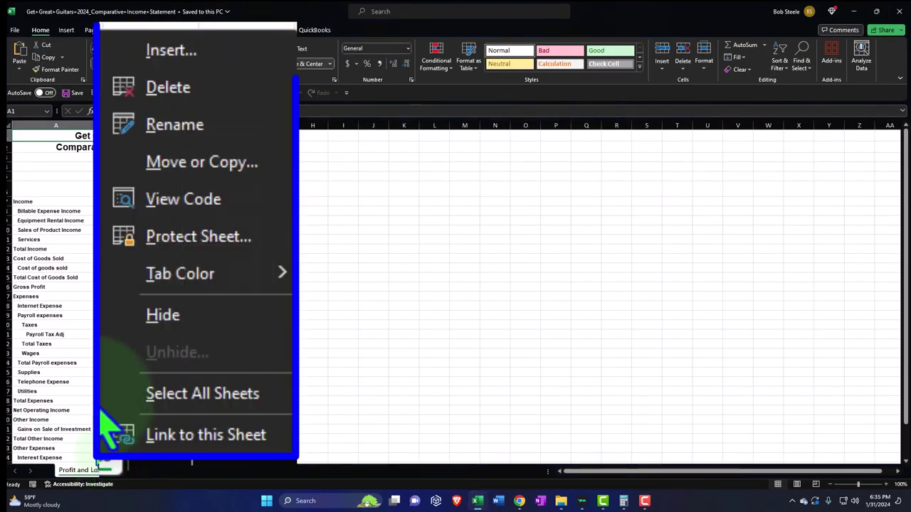
click(136, 365)
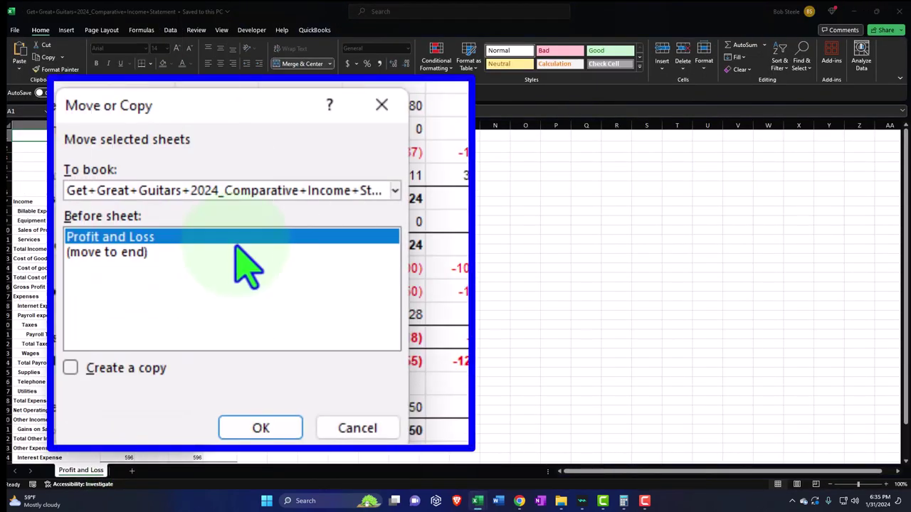
click(286, 191)
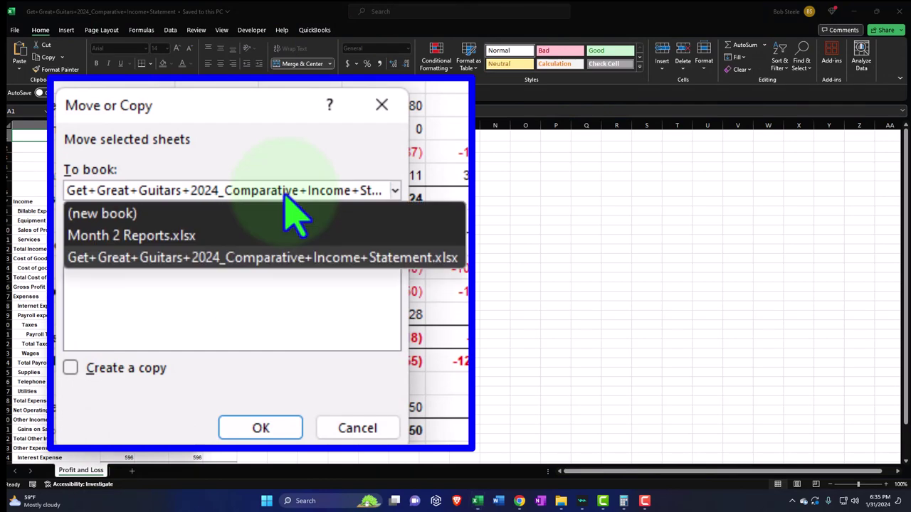
click(244, 234)
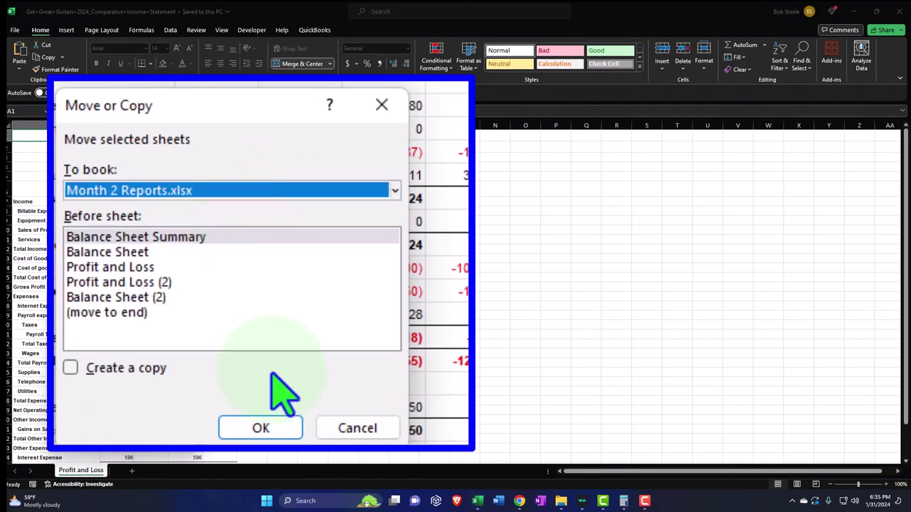
click(275, 430)
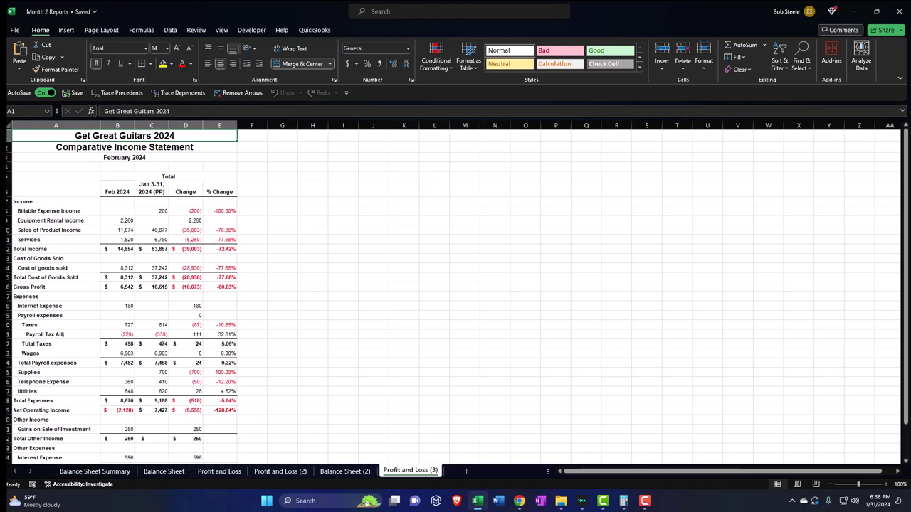
- Create a new folder named Month 2 Reports inside the Month 2 folder in File Explorer
click(561, 501)
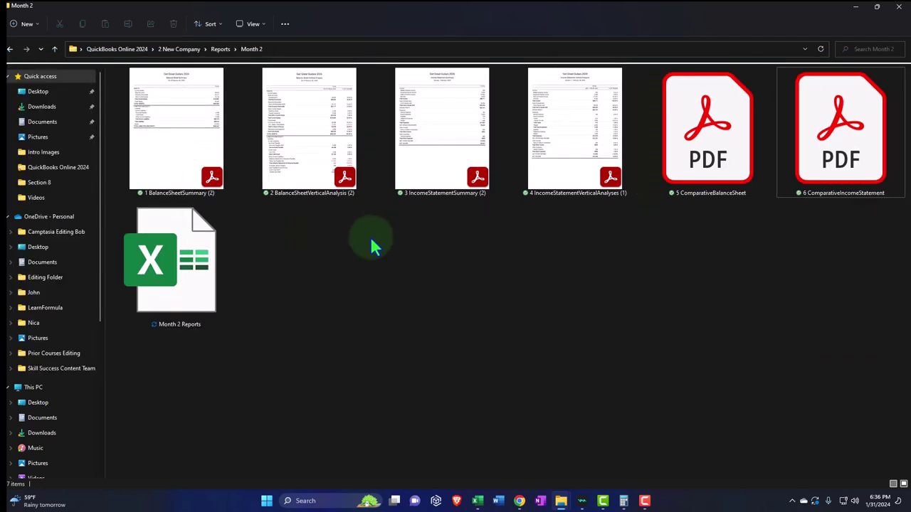
right_click(371, 240)
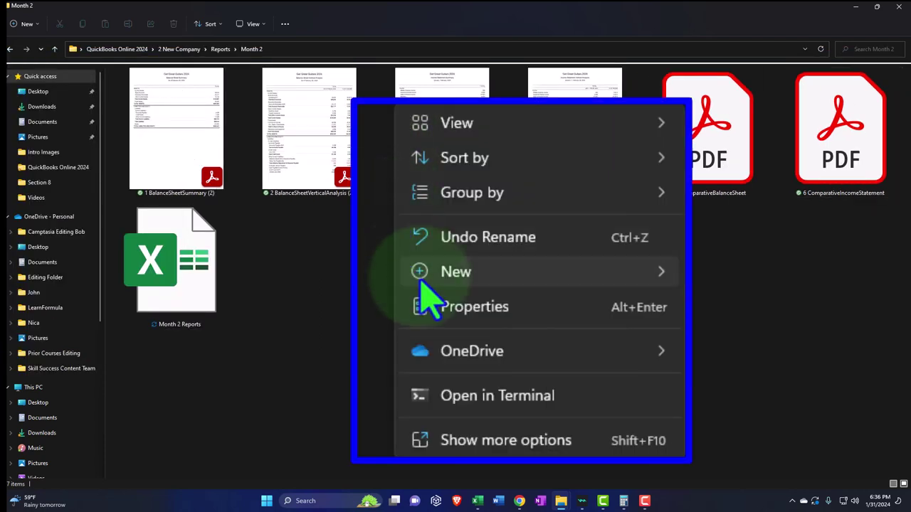
click(530, 153)
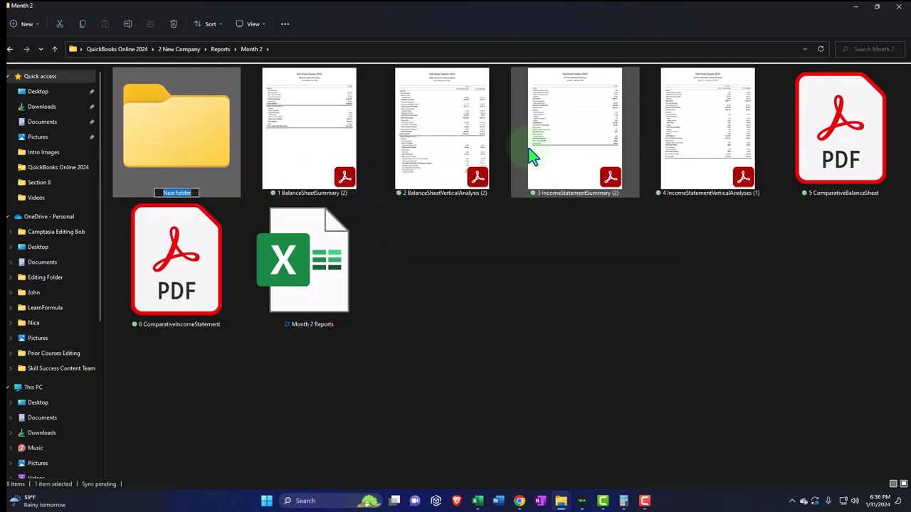
text(Month 2)
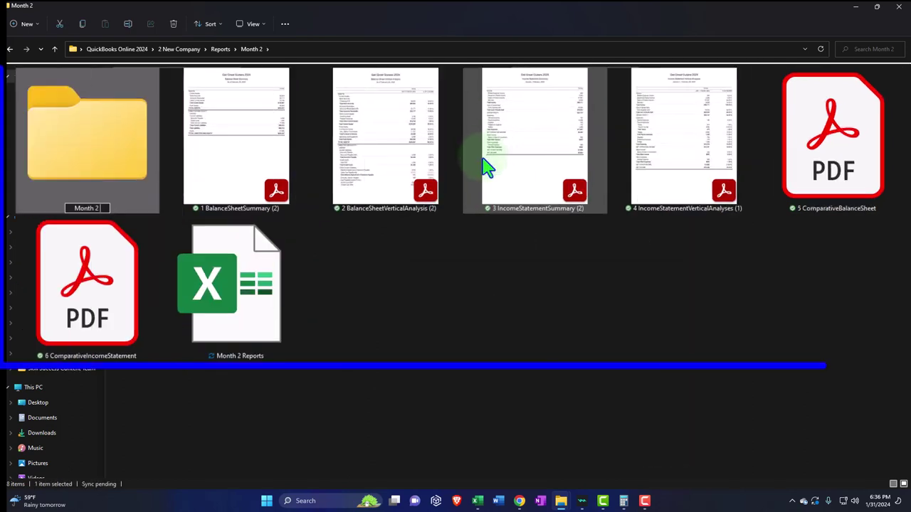
text( Reports)
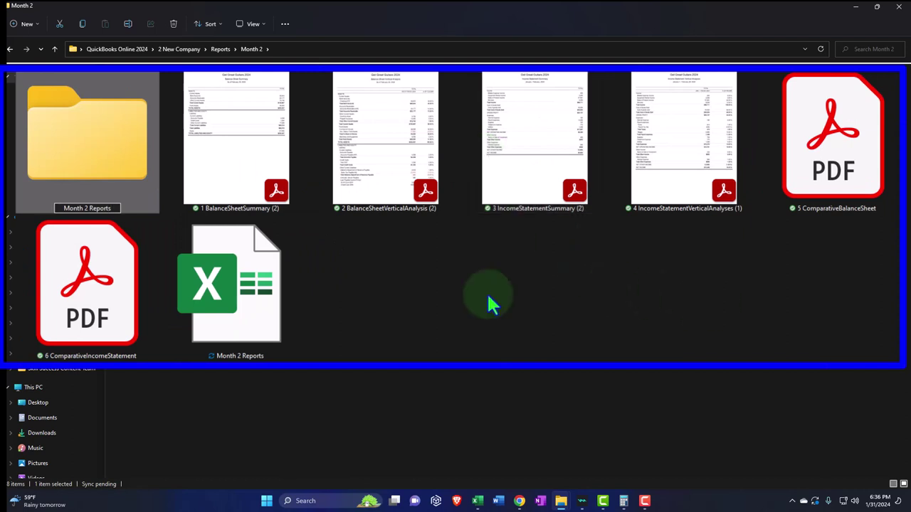
- Move the six numbered PDF reports, from 1 BalanceSheetSummary to 6 ComparativeIncomeStatement, into the Month 2 Reports folder
click(253, 123)
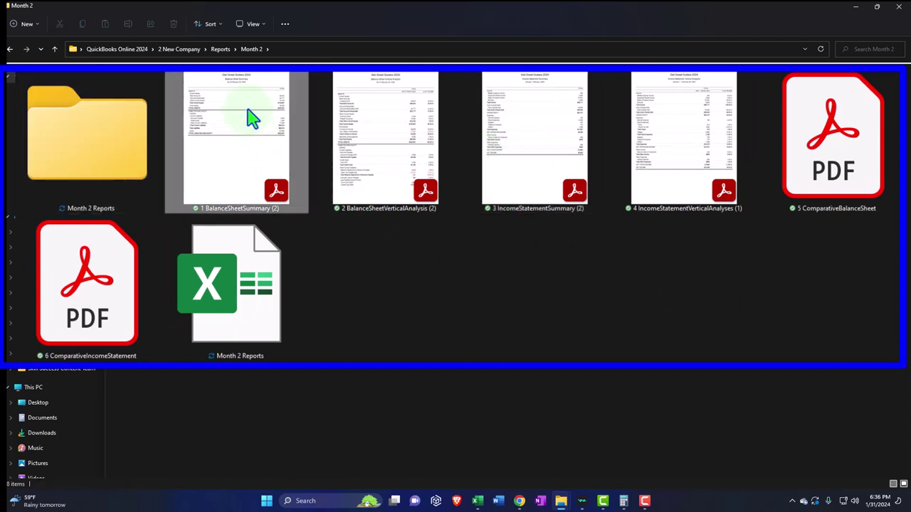
shift+click(792, 145)
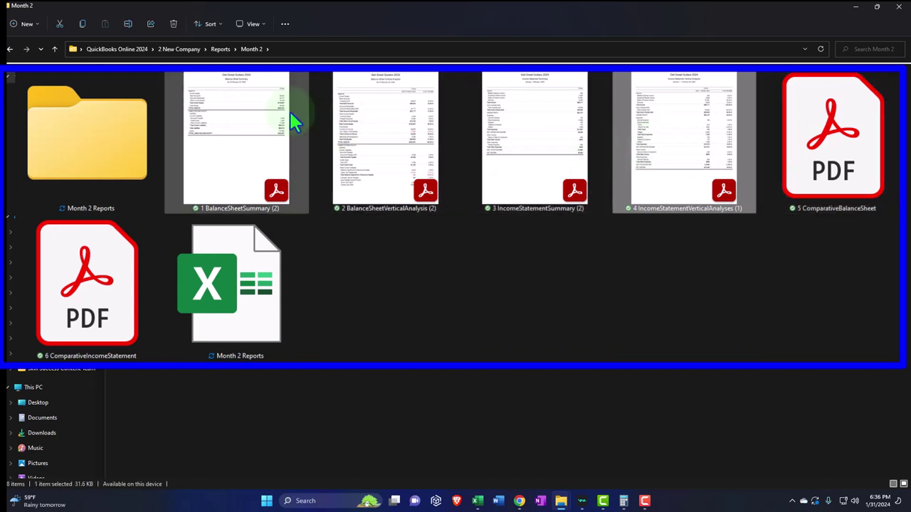
click(132, 263)
shift+click(297, 179)
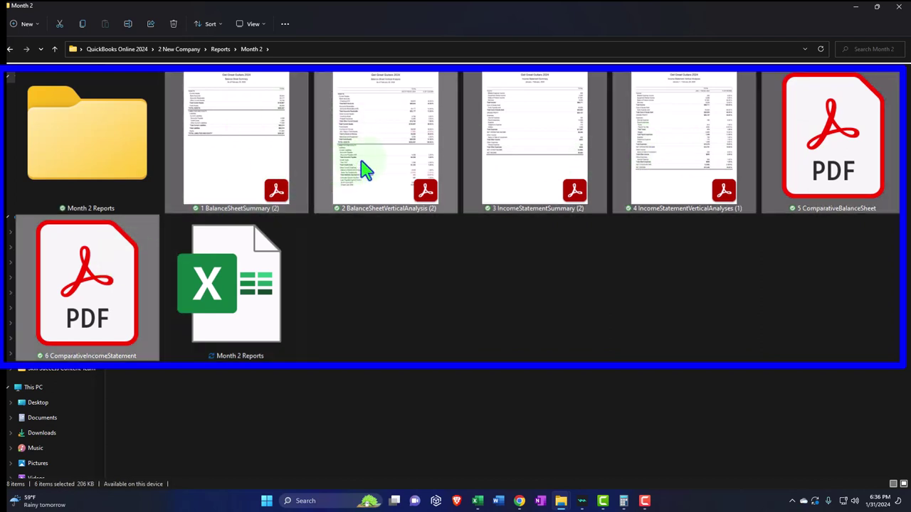
drag(362, 171, 98, 159)
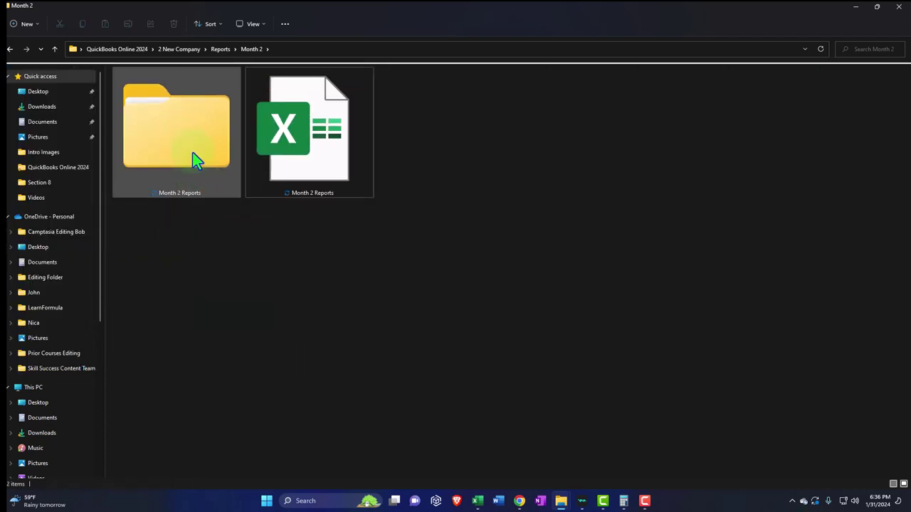
- Compress the Month 2 Reports folder to a ZIP file, keeping the name Month 2 Reports
click(196, 157)
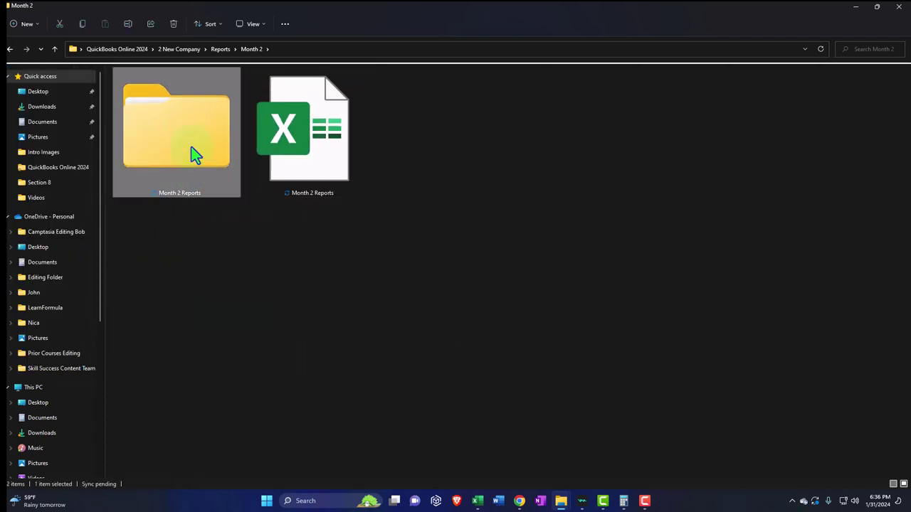
right_click(196, 157)
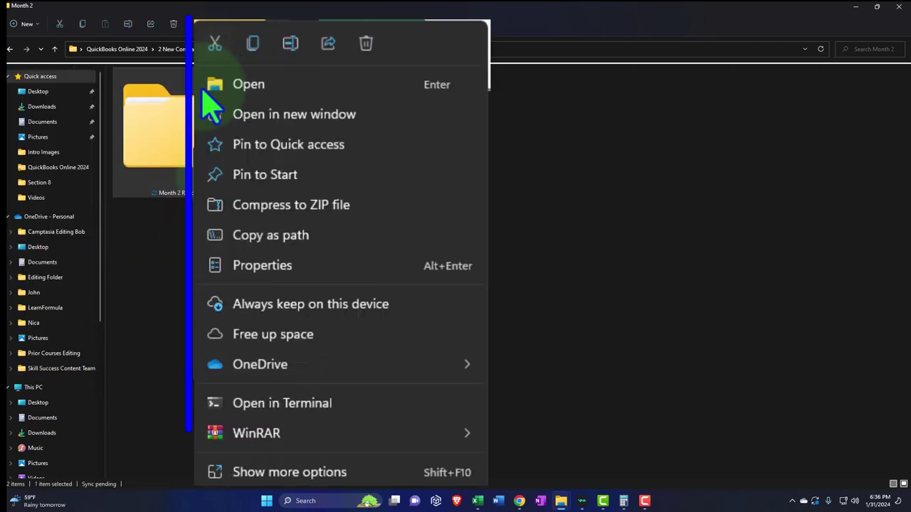
click(341, 212)
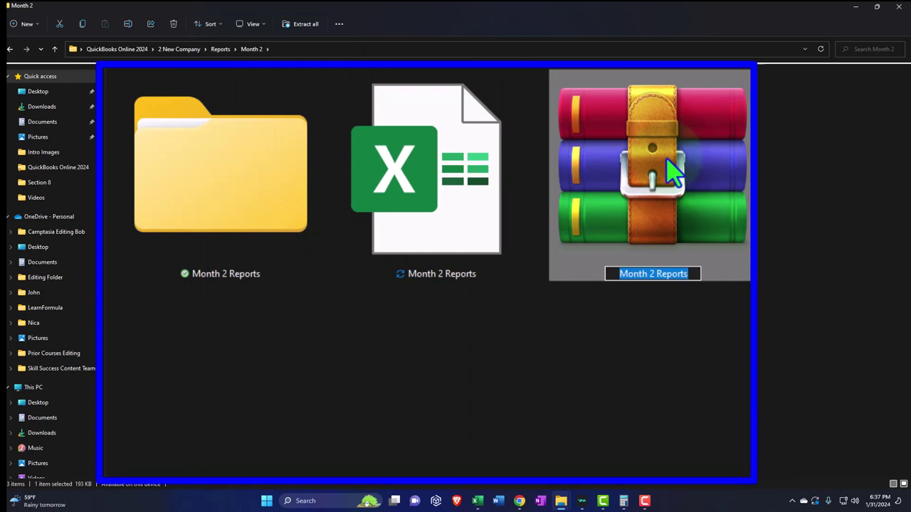
click(249, 205)
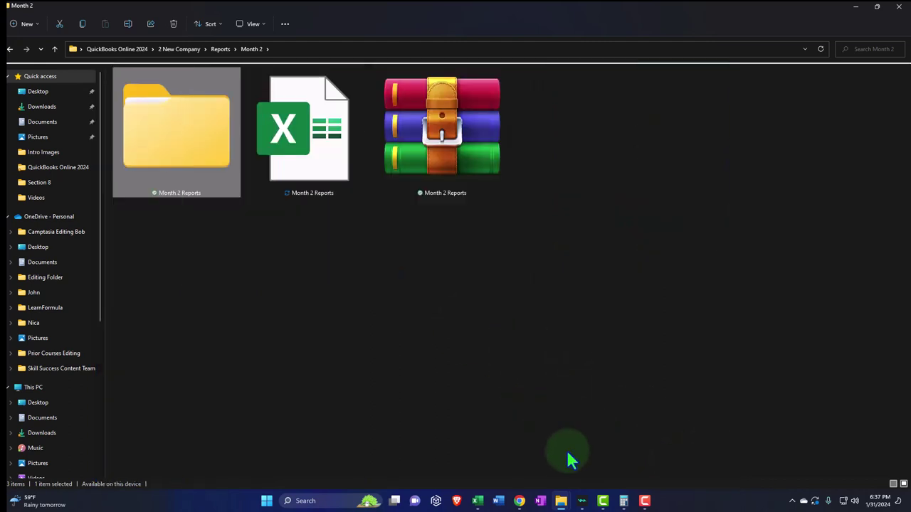
- Switch to QuickBooks Online in the browser, reload the custom reports list and collapse the navigation menu
click(477, 501)
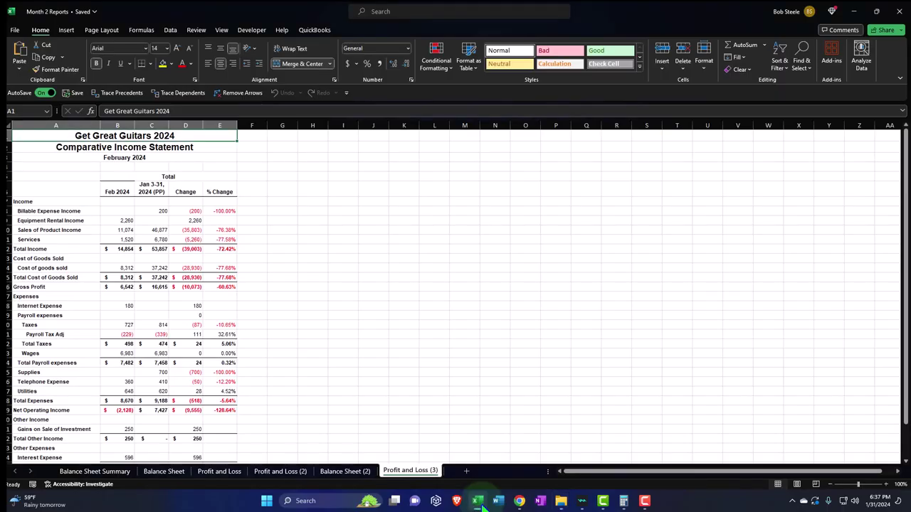
mouse_move(520, 503)
click(484, 450)
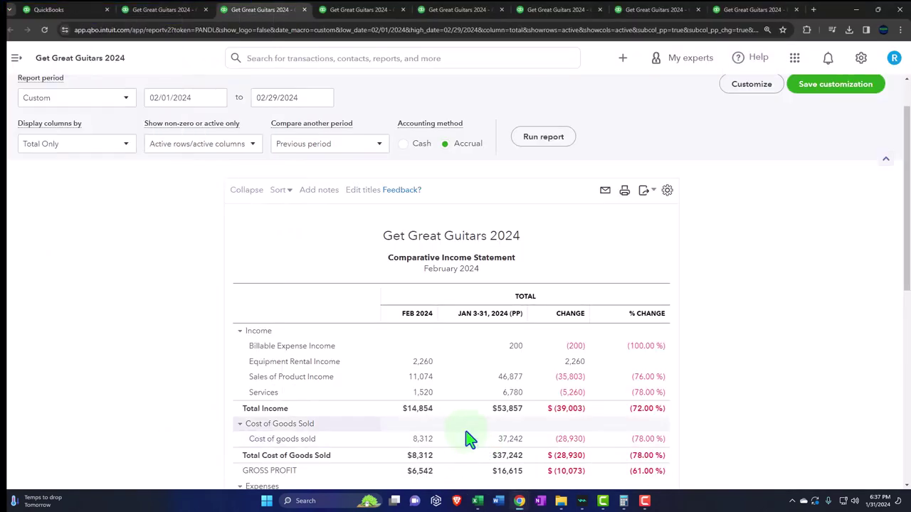
click(73, 13)
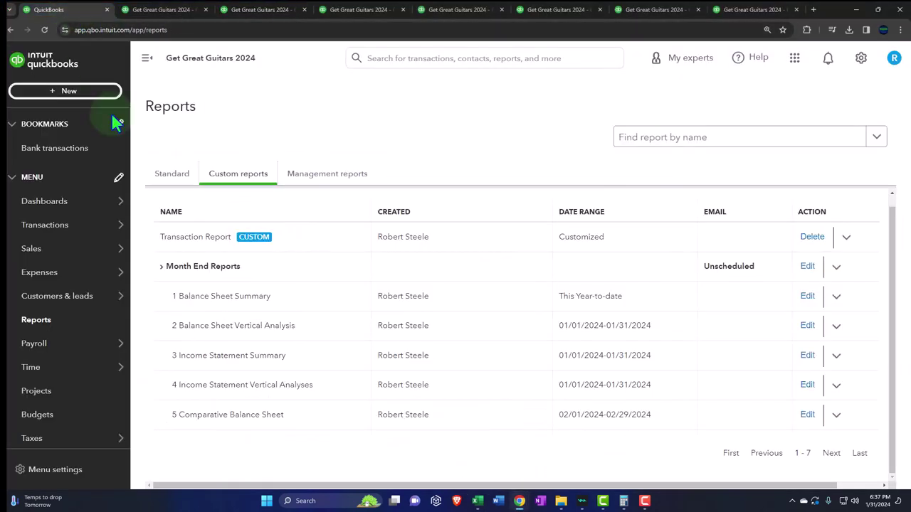
click(145, 29)
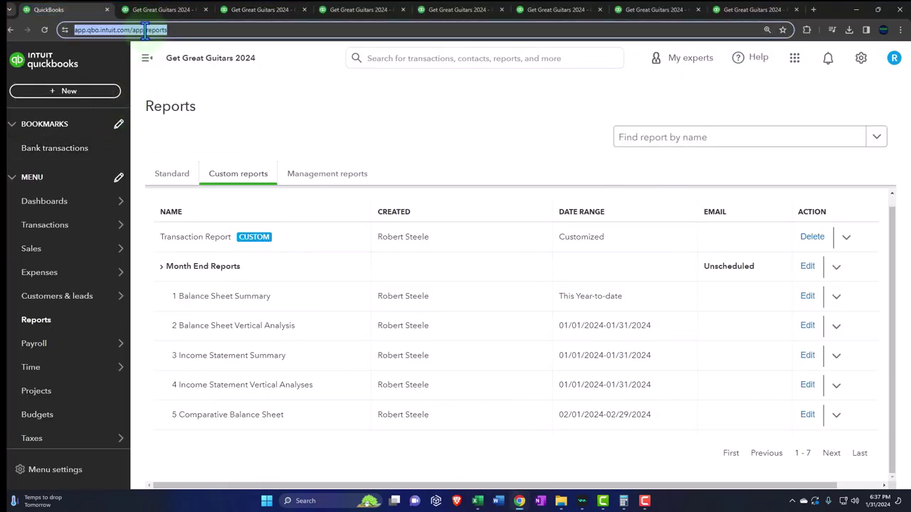
key(Return)
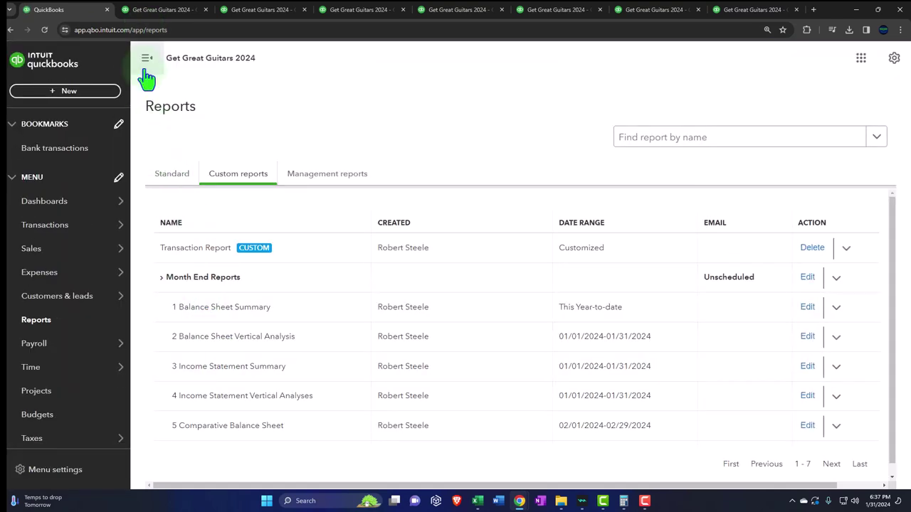
click(146, 69)
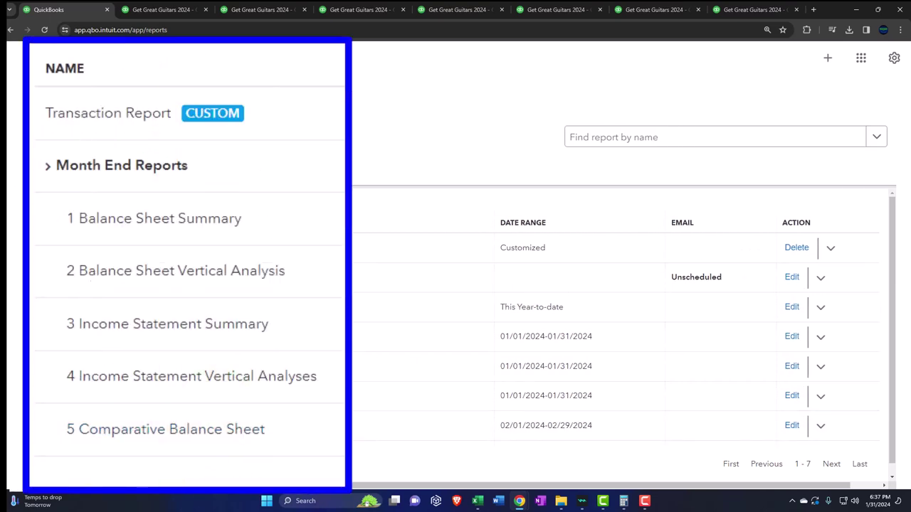
- Save the Comparative Income Statement customization as 6 Comparative Income Statement in the Month End Reports group
click(346, 13)
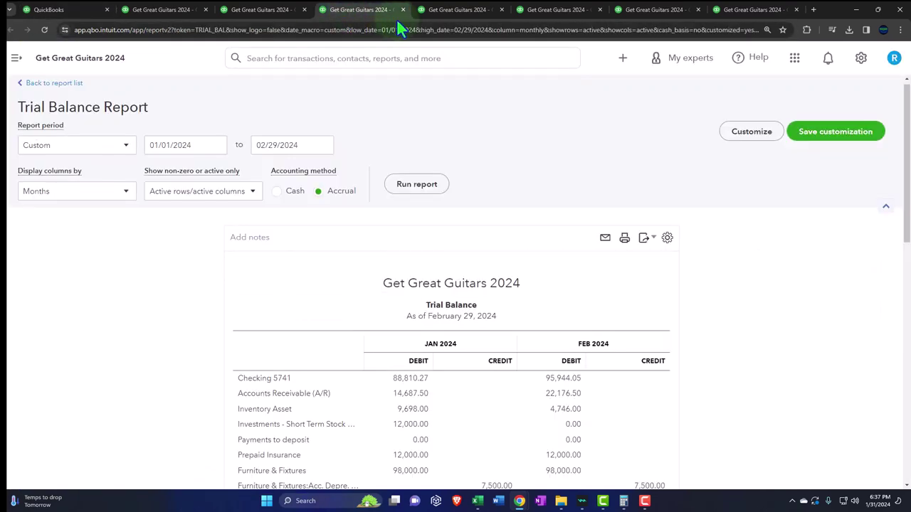
click(263, 10)
scroll(563, 329, up, 1)
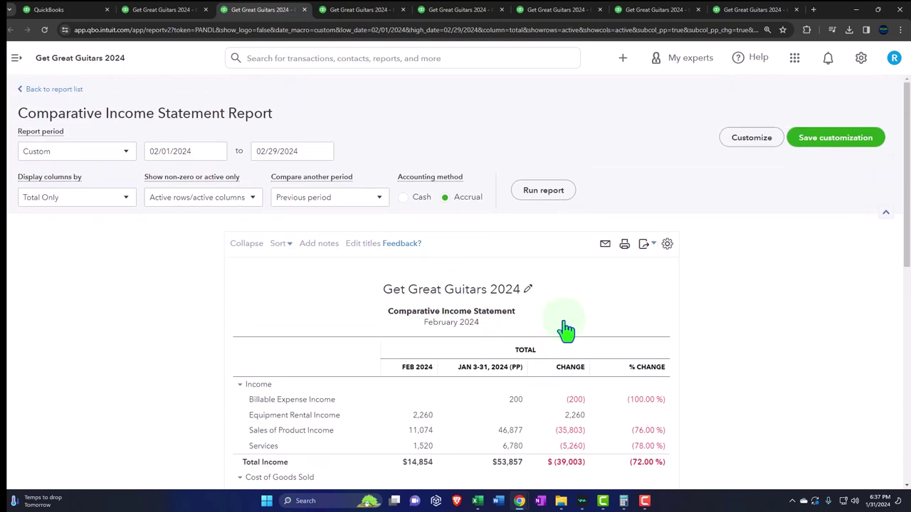
click(817, 139)
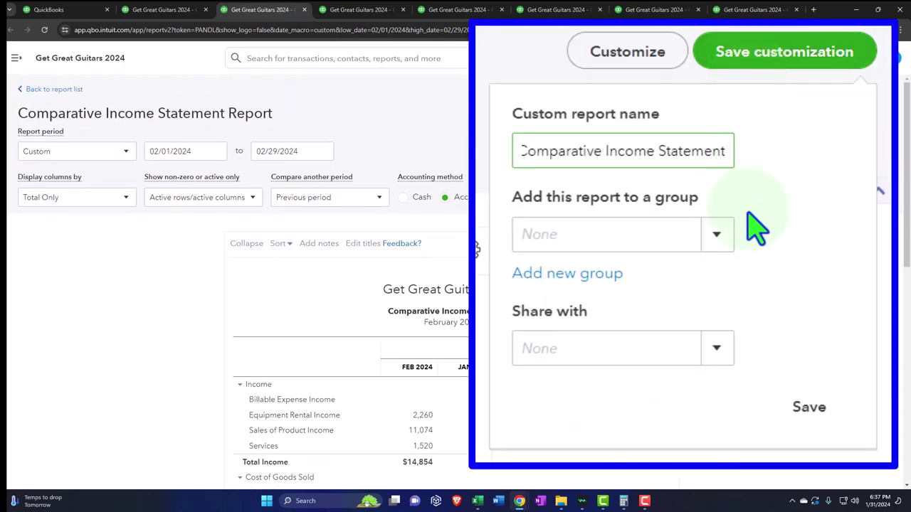
click(718, 239)
click(640, 273)
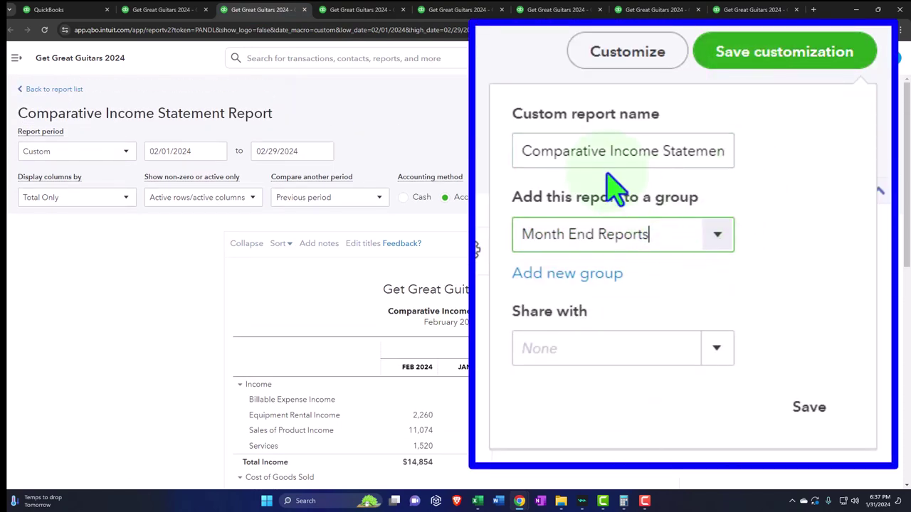
triple_click(595, 153)
key(Home)
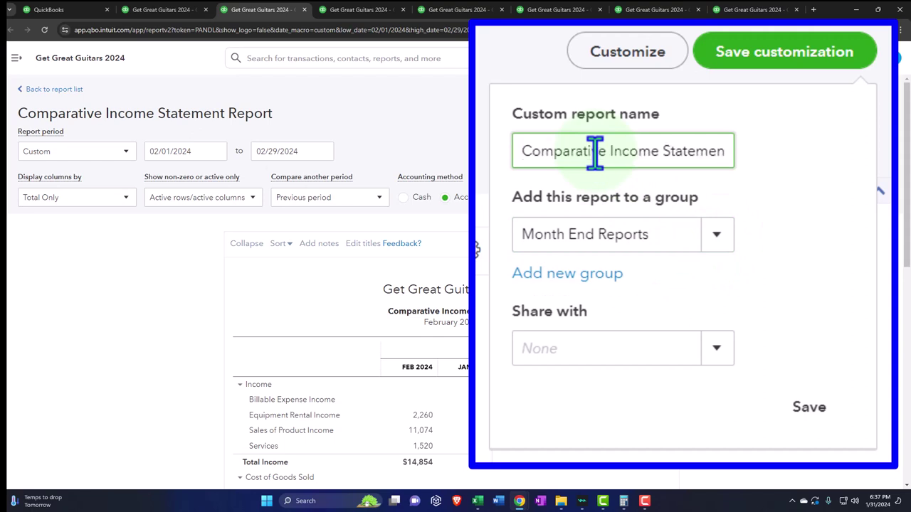
text(6)
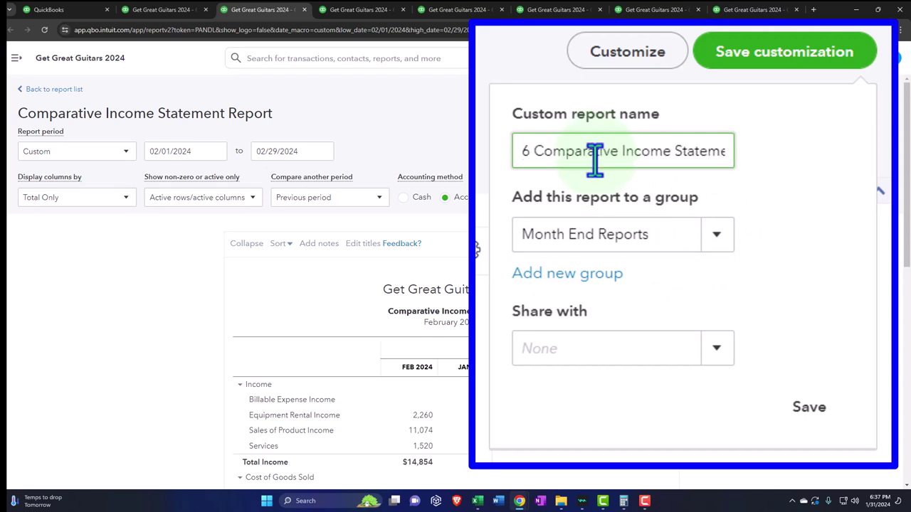
click(810, 407)
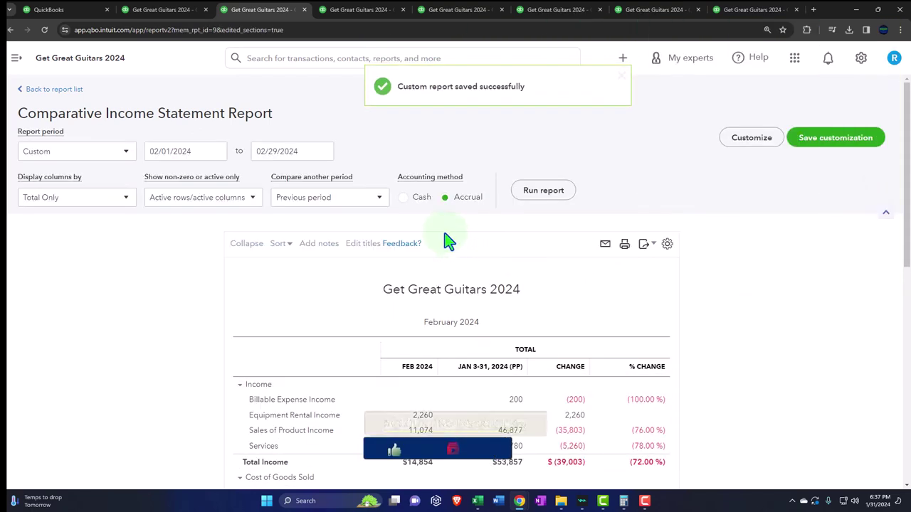
- Refresh the custom reports list to check the Month End Reports group, with the navigation menu collapsed
click(75, 10)
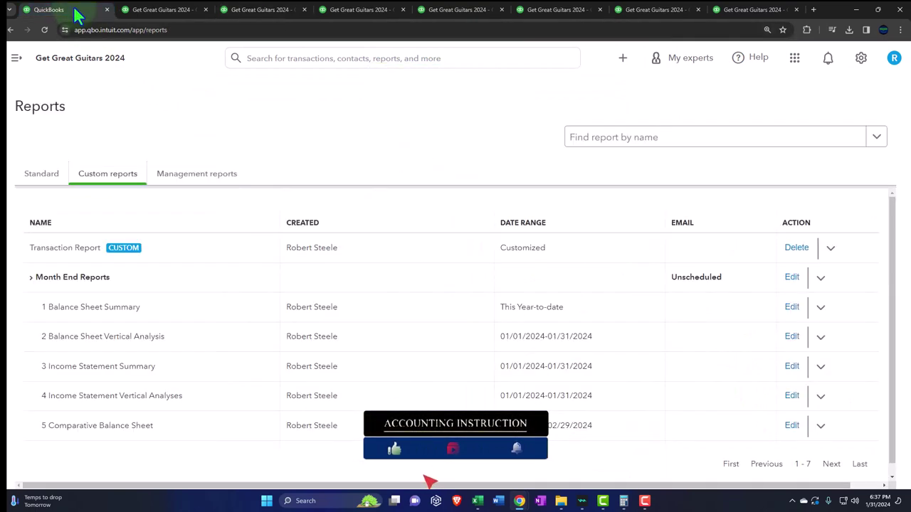
click(44, 31)
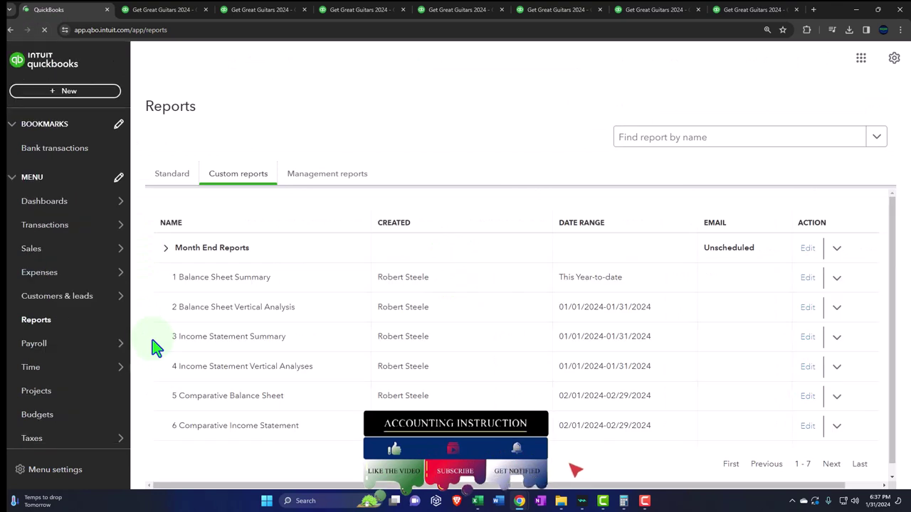
click(147, 57)
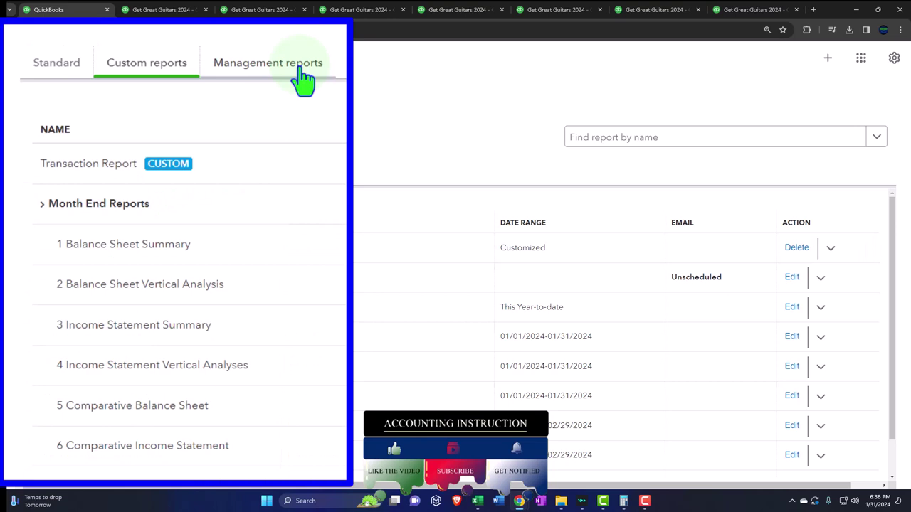
- Duplicate the built-in Company Overview report in the management reports
click(302, 74)
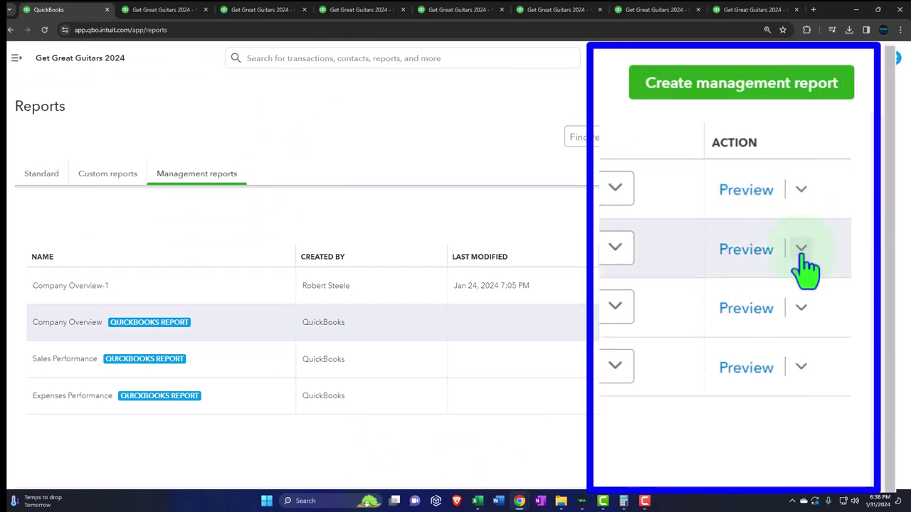
click(801, 249)
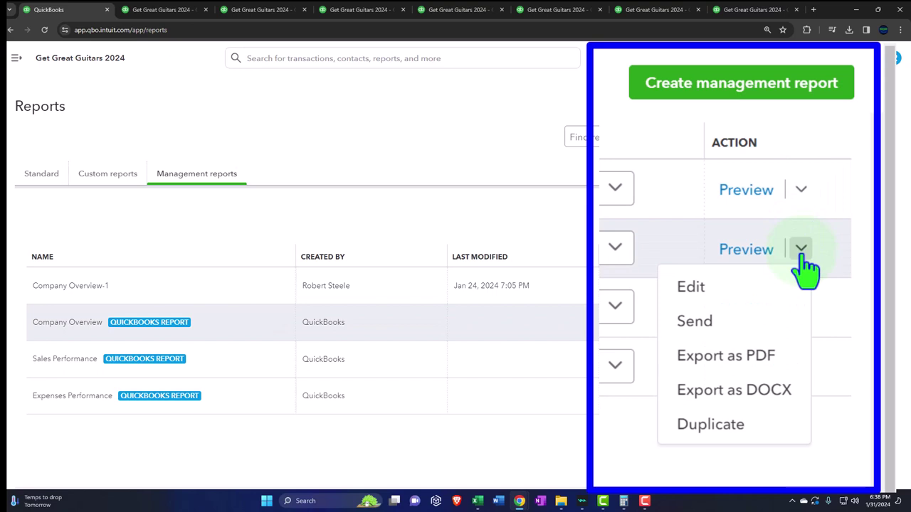
click(728, 426)
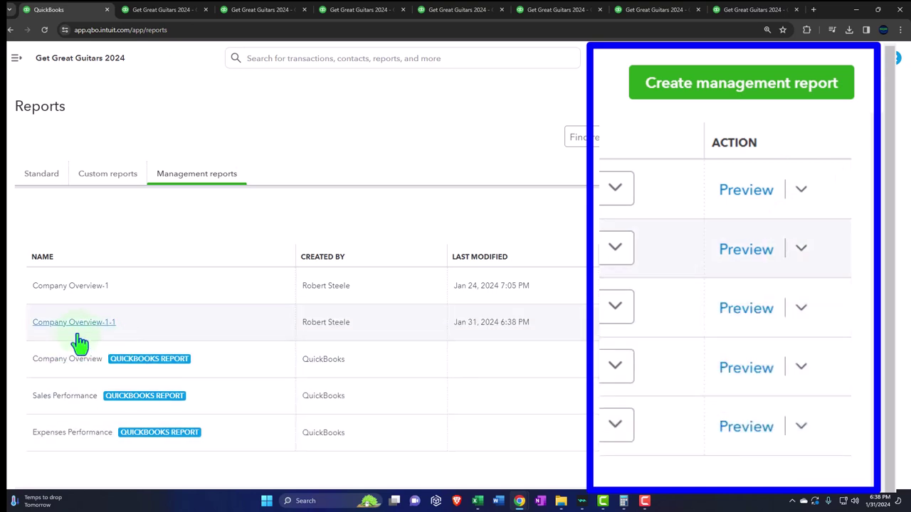
- Open the Company Overview-1-1 management report for editing and review its cover page settings
click(800, 251)
click(748, 287)
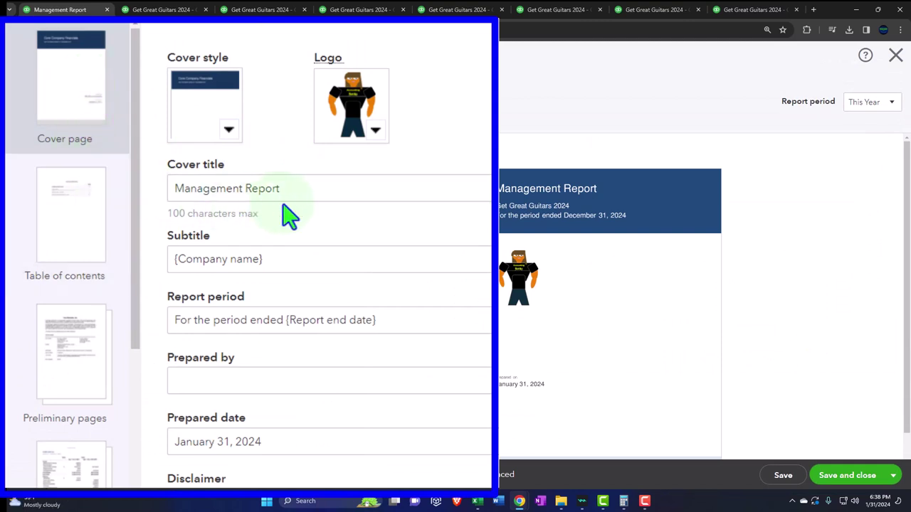
click(200, 260)
scroll(206, 267, down, 1)
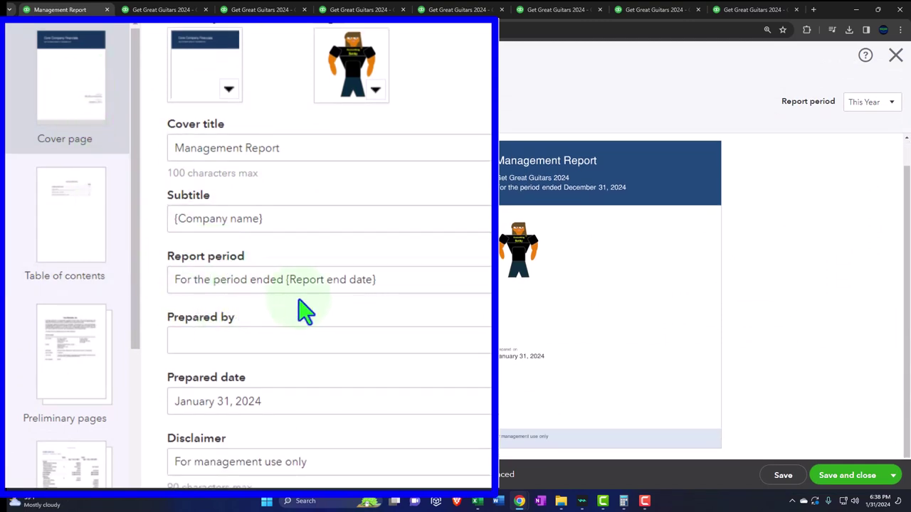
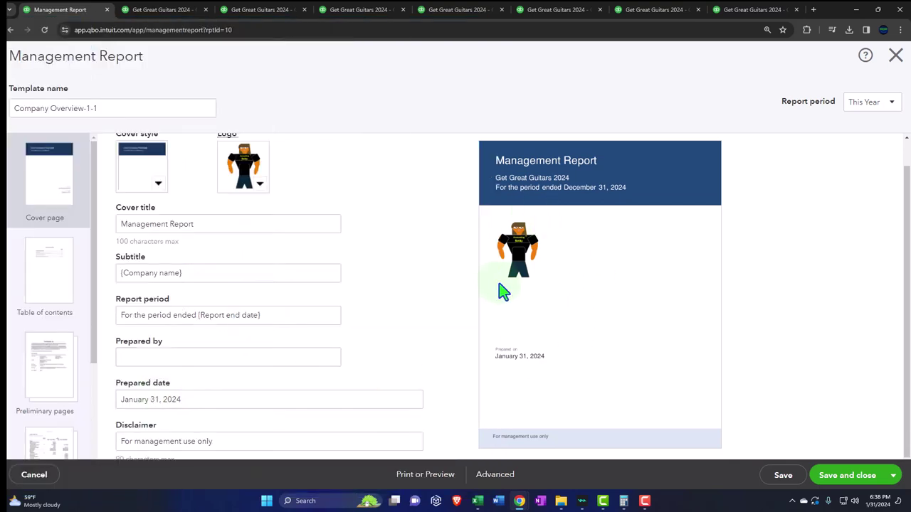
- Review the table of contents and preliminary pages of the Company Overview-1-1 management report
click(34, 277)
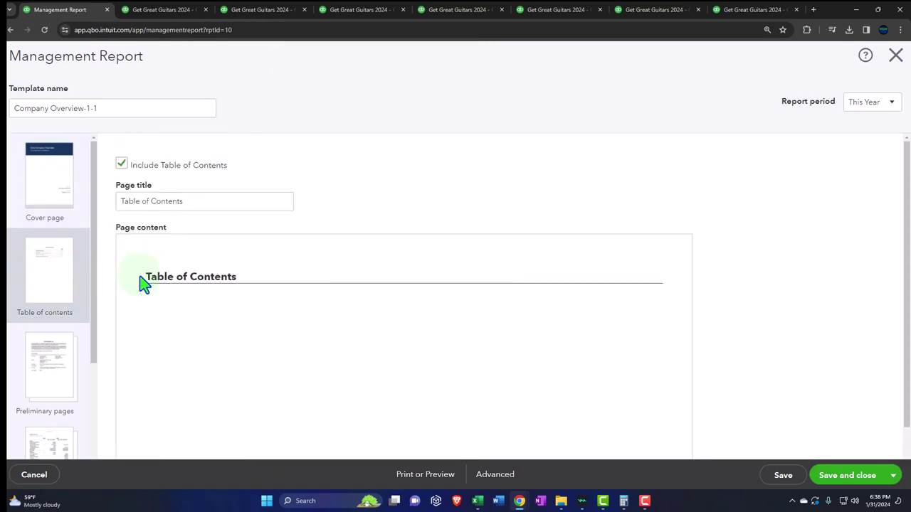
click(68, 361)
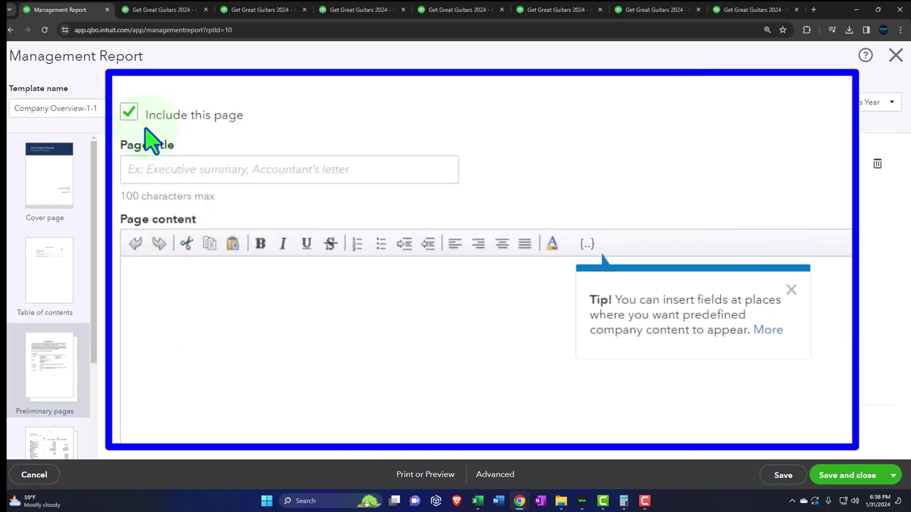
scroll(61, 342, down, 2)
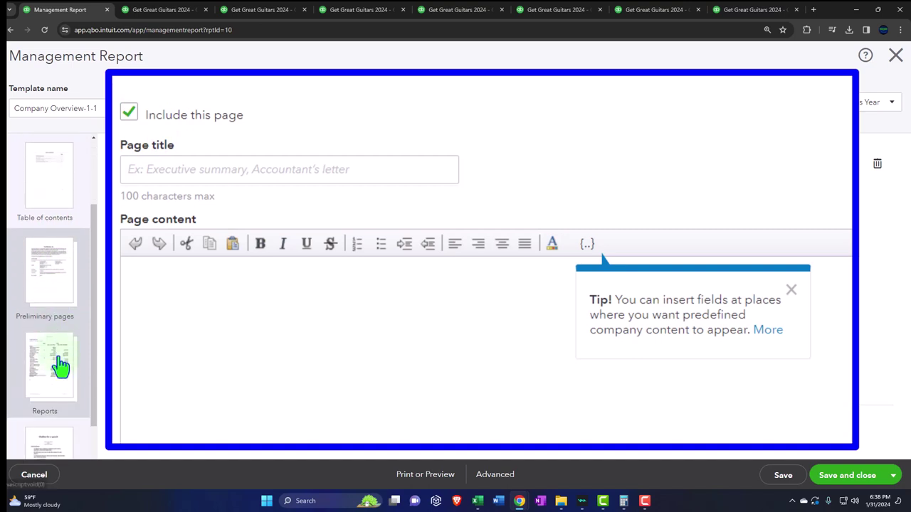
- Add the custom report Month End Reports:1 Balance Sheet Summary to the management report's Reports section
click(62, 366)
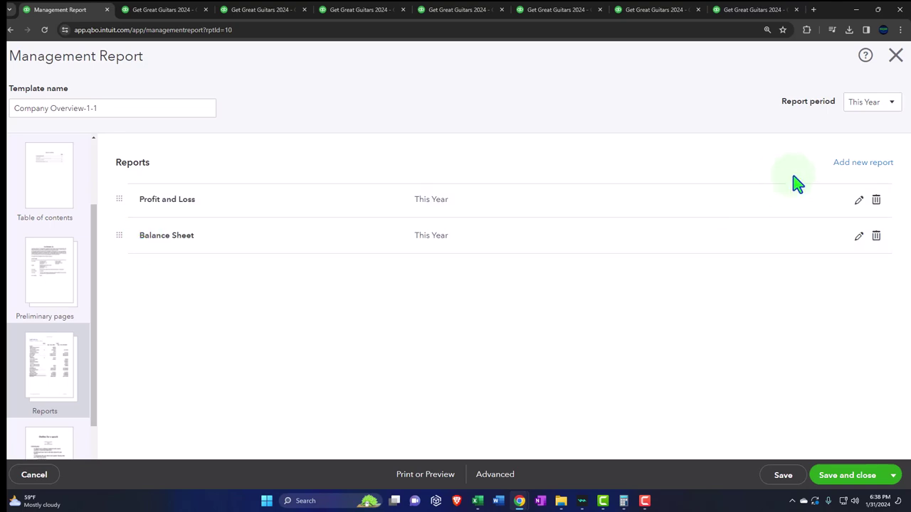
click(862, 162)
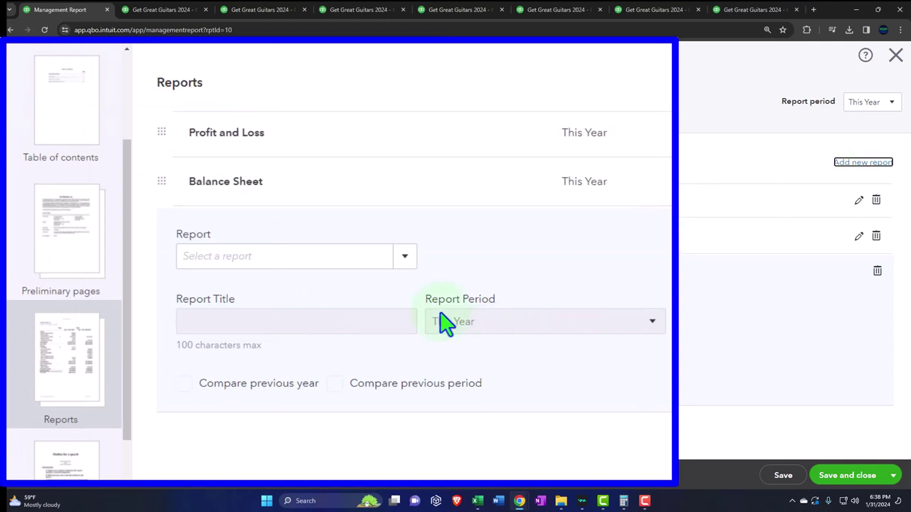
click(298, 293)
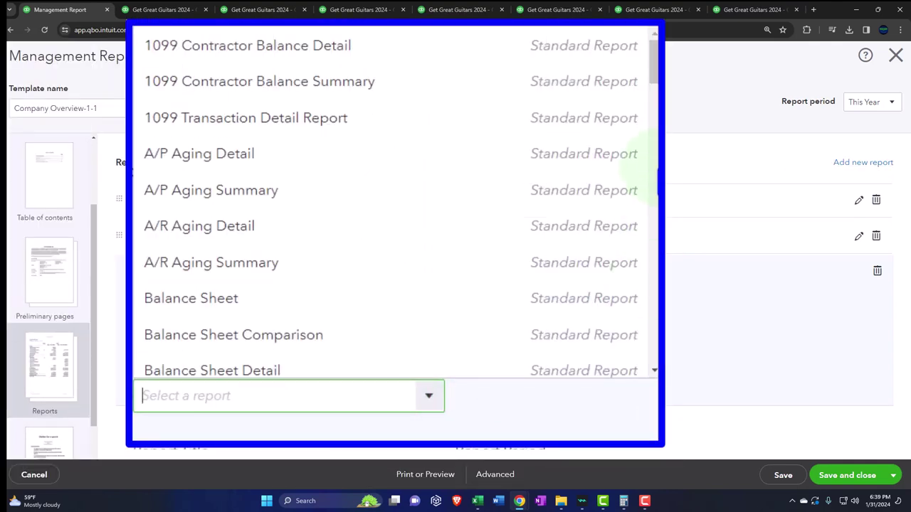
scroll(610, 370, down, 7)
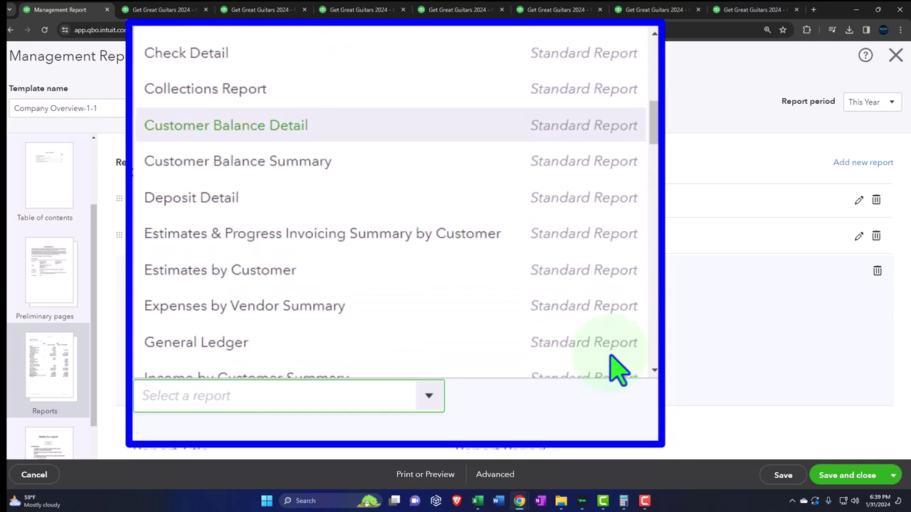
scroll(618, 367, down, 6)
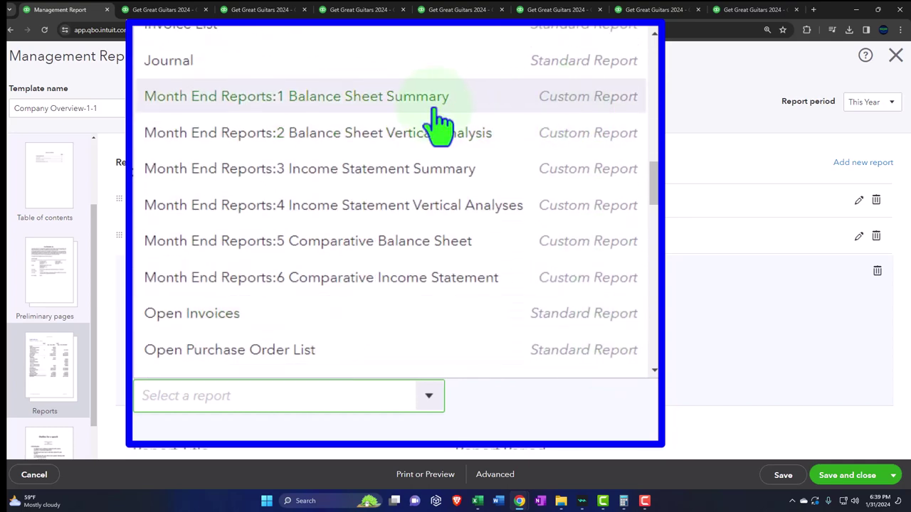
click(240, 107)
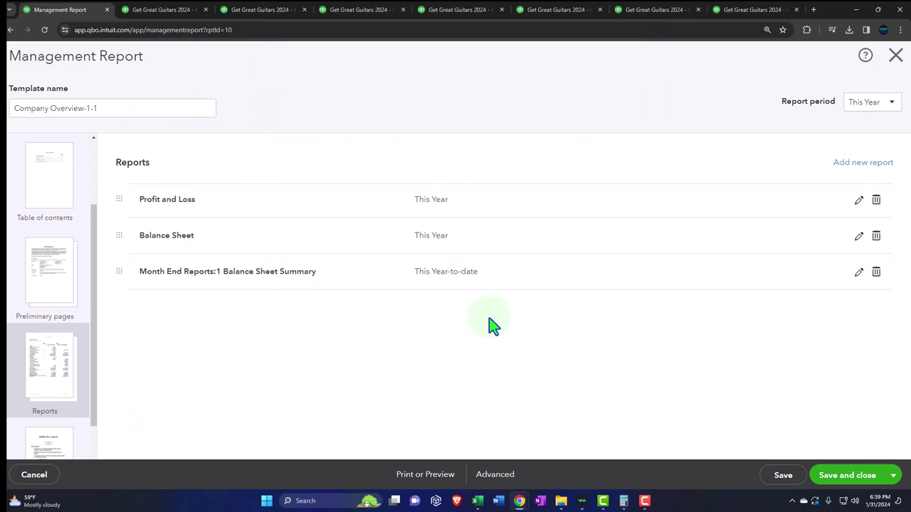
- Add the custom report Month End Reports:2 Balance Sheet Vertical Analysis to the management report
click(863, 162)
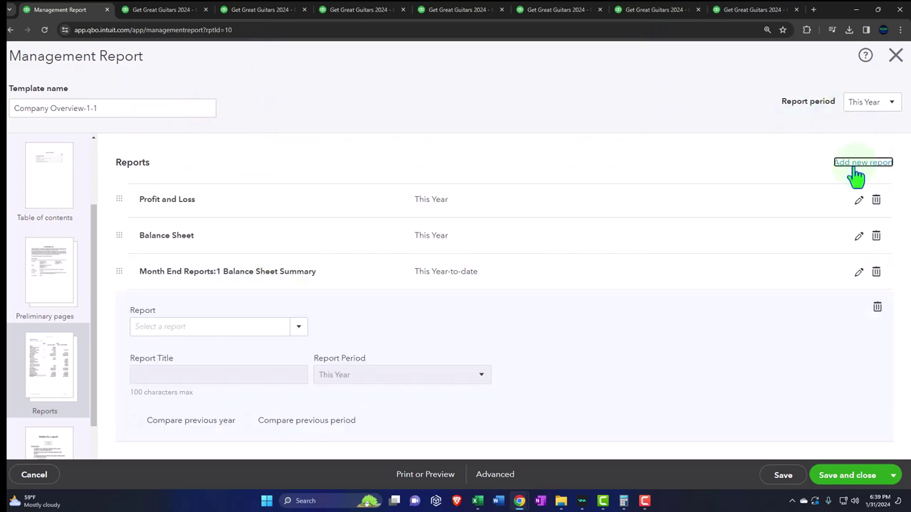
click(301, 329)
scroll(633, 345, down, 10)
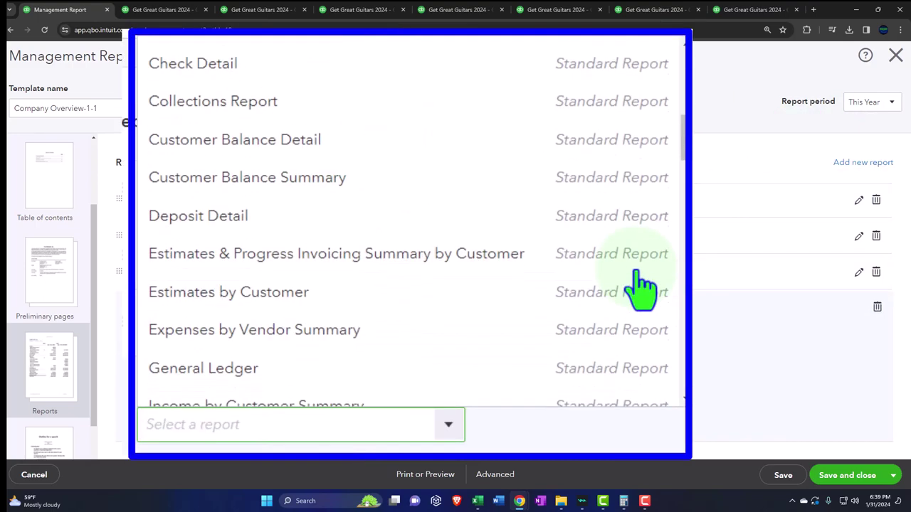
scroll(646, 284, up, 2)
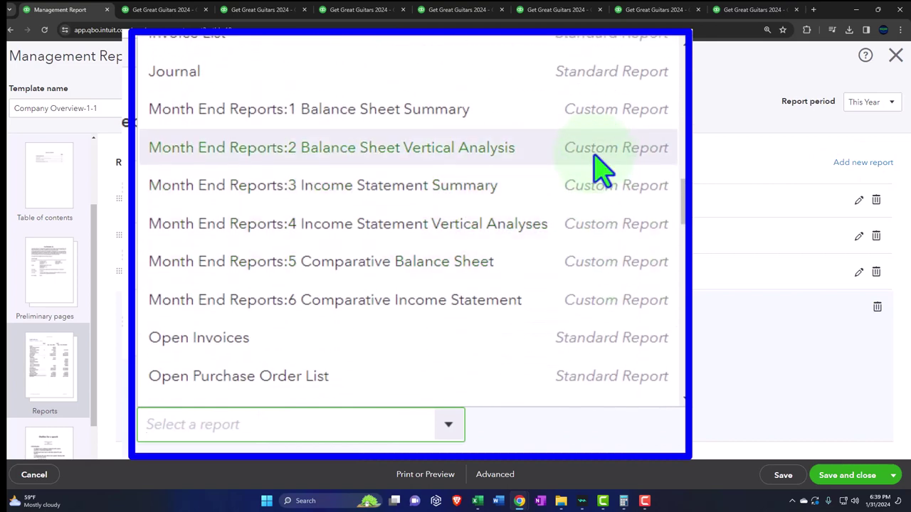
click(592, 152)
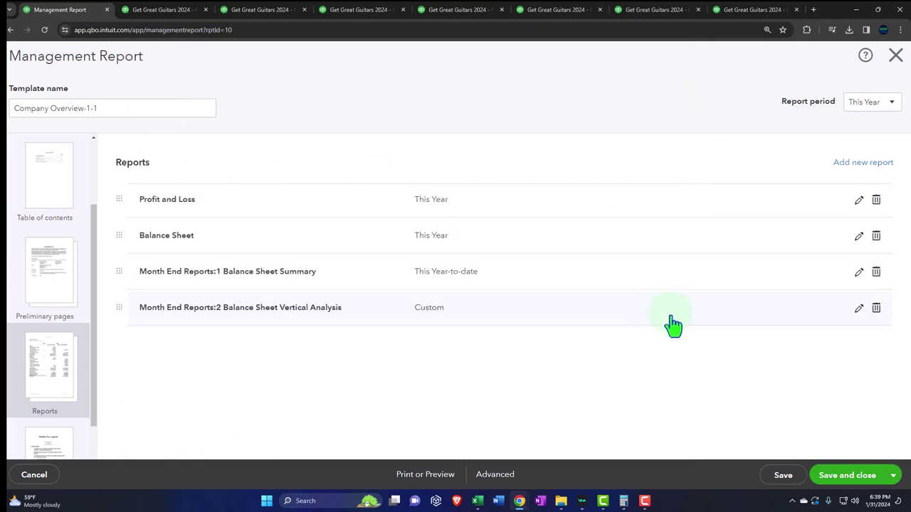
- Add the custom report Month End Reports:3 Income Statement Summary to the management report
click(859, 160)
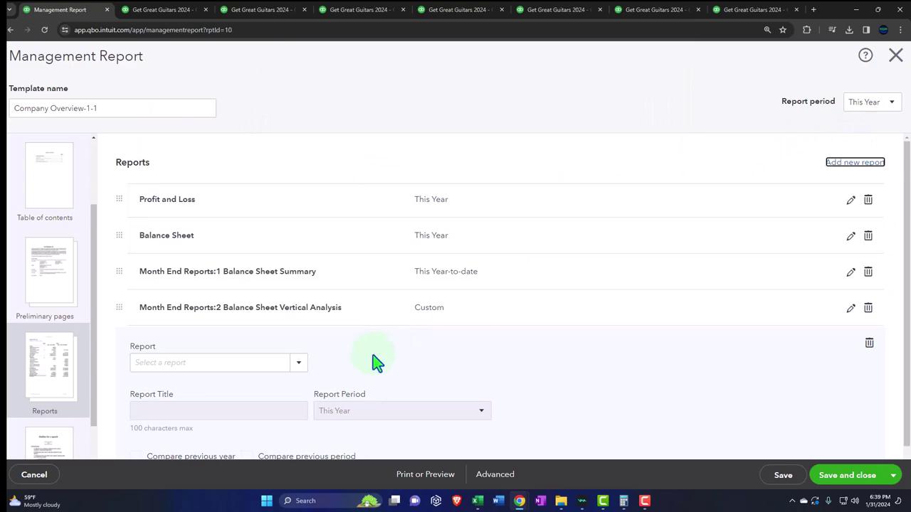
click(306, 356)
scroll(551, 249, down, 10)
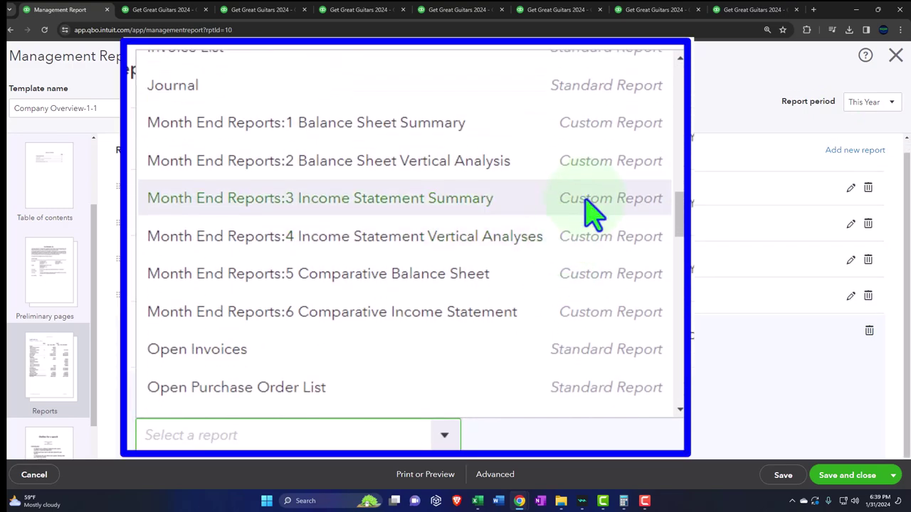
click(585, 199)
- Add the custom report Month End Reports:4 Income Statement Vertical Analyses to the management report
click(854, 161)
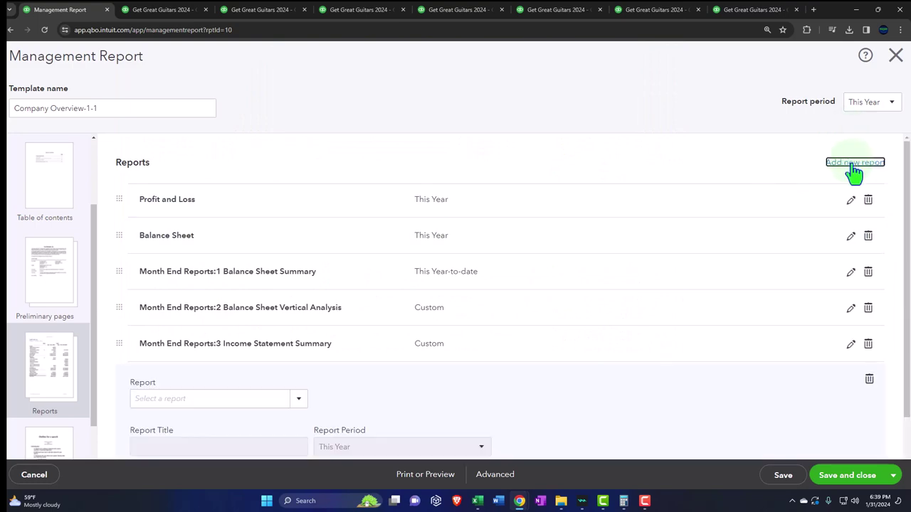
scroll(334, 333, down, 1)
click(304, 361)
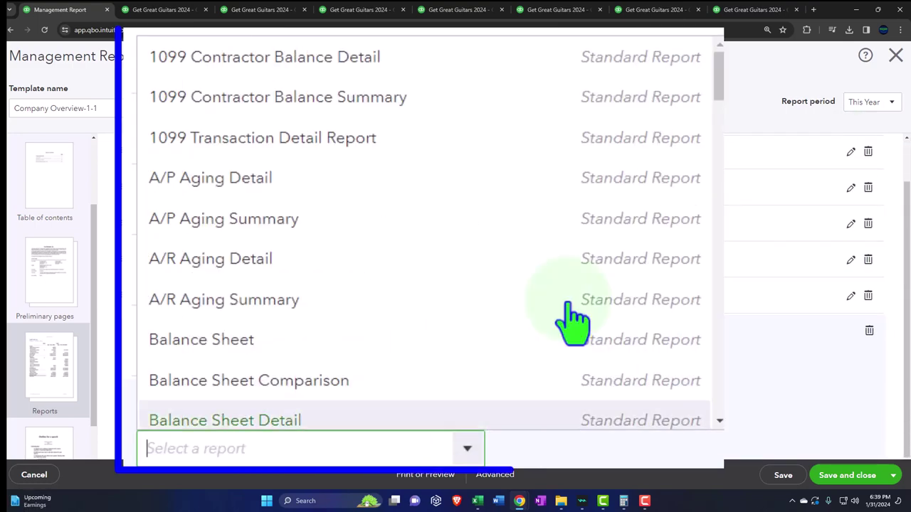
scroll(588, 244, down, 12)
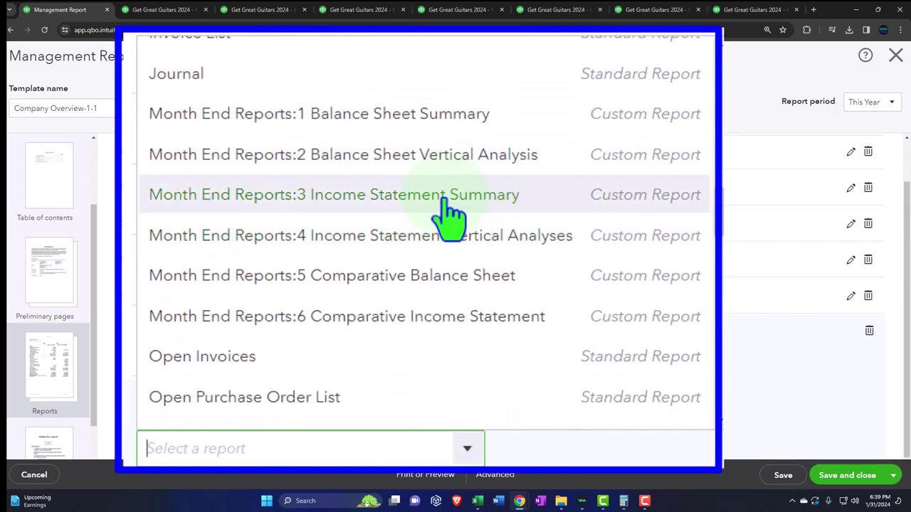
click(637, 244)
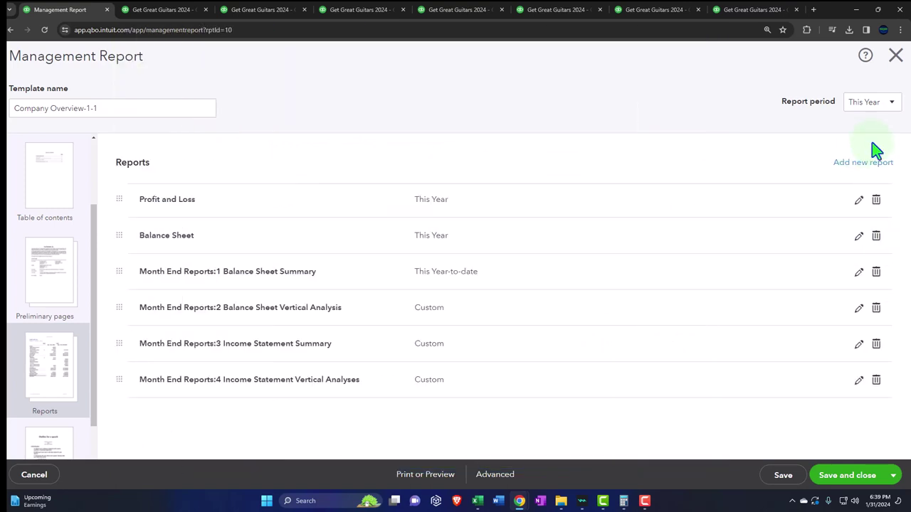
- Add the custom report Month End Reports:5 Comparative Balance Sheet to the management report
click(869, 163)
scroll(305, 336, down, 2)
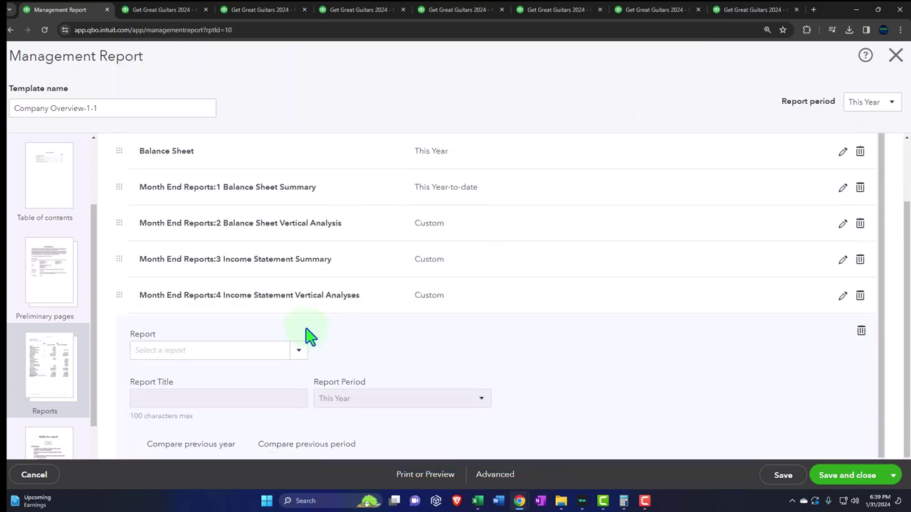
click(301, 360)
scroll(448, 264, down, 12)
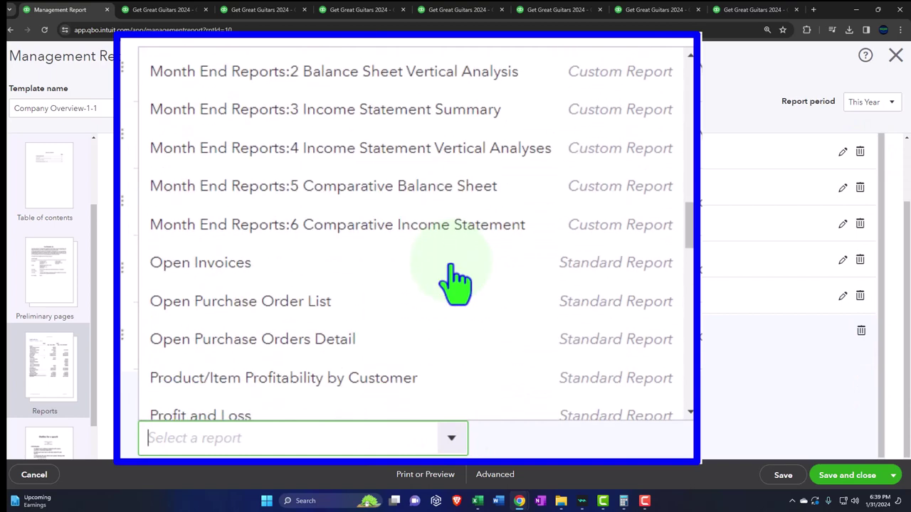
click(597, 198)
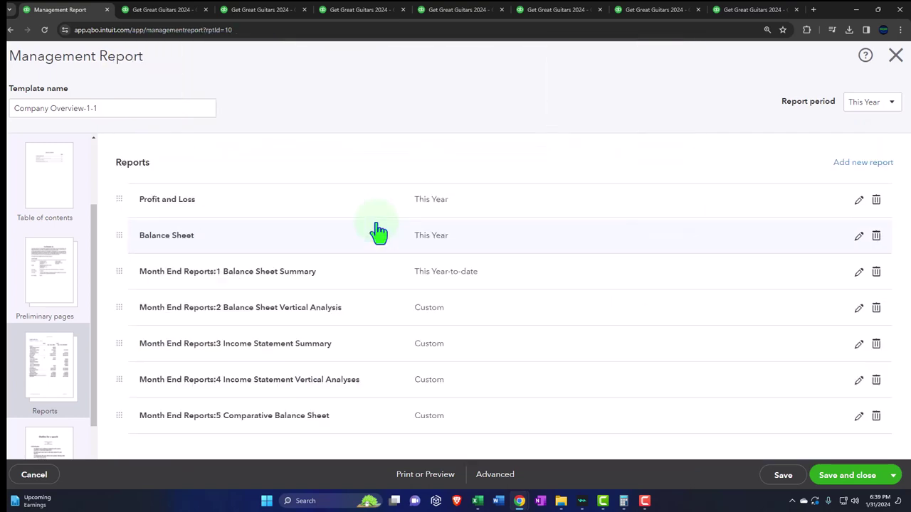
- Add the custom report Month End Reports:6 Comparative Income Statement to the management report
click(847, 165)
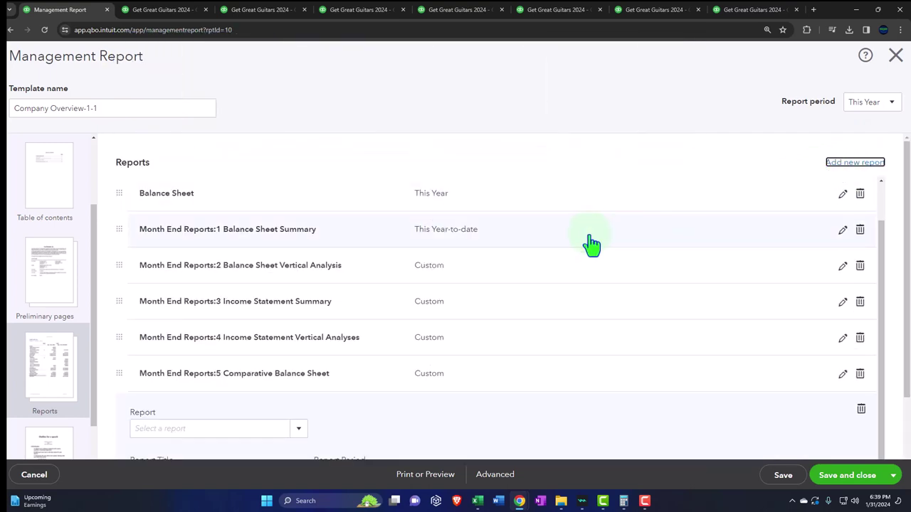
scroll(342, 342, down, 2)
click(301, 360)
scroll(504, 280, down, 10)
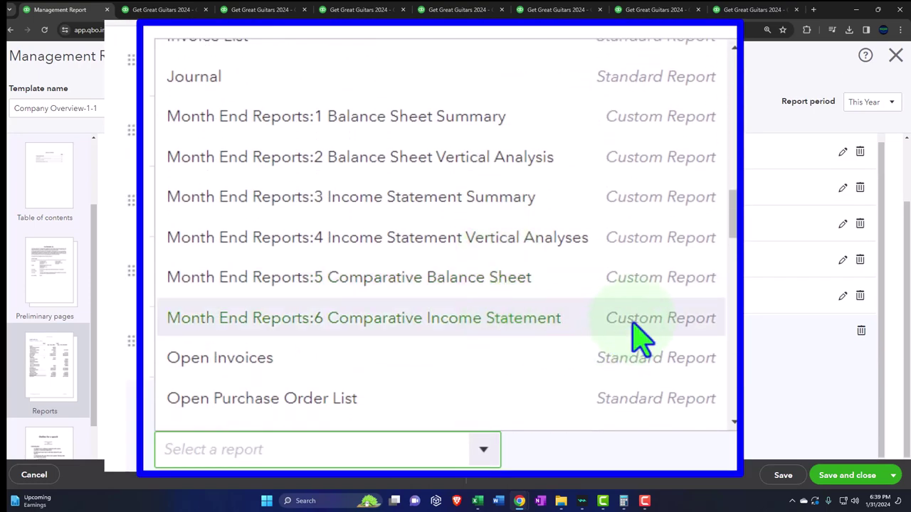
click(631, 322)
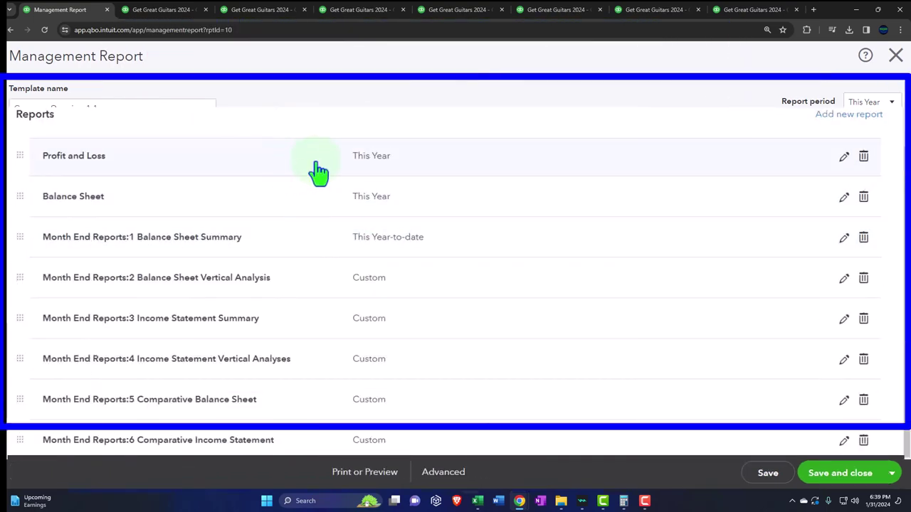
- Delete the standard Profit and Loss and Balance Sheet reports from the management report's list of reports
click(863, 157)
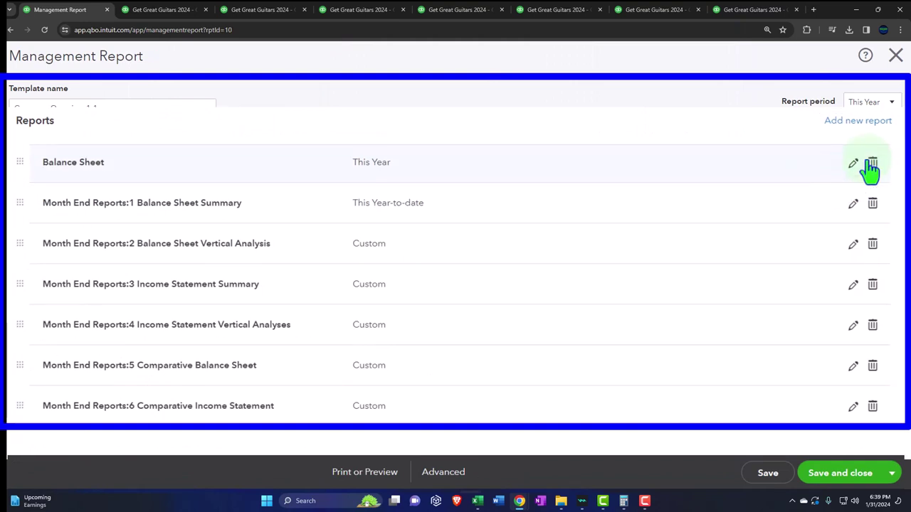
click(872, 163)
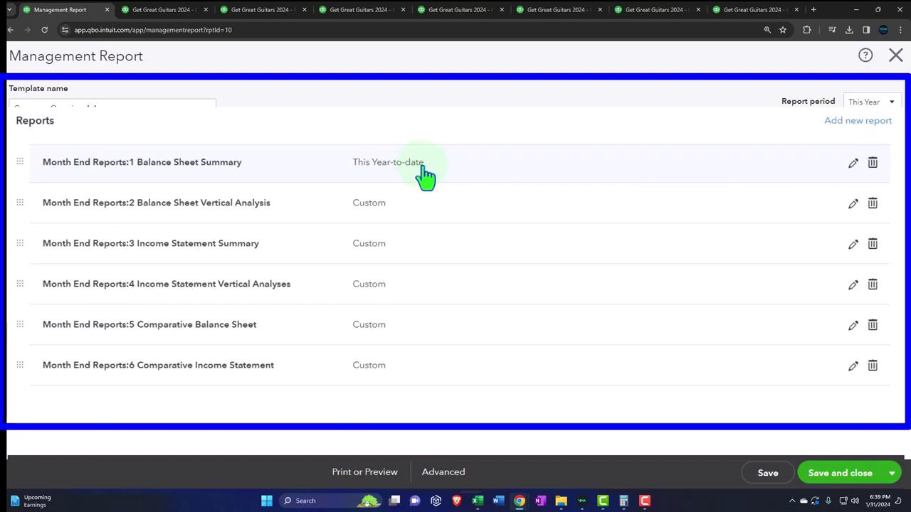
- Shorten the title of the Month End Reports:1 report to Balance Sheet Summary
click(531, 215)
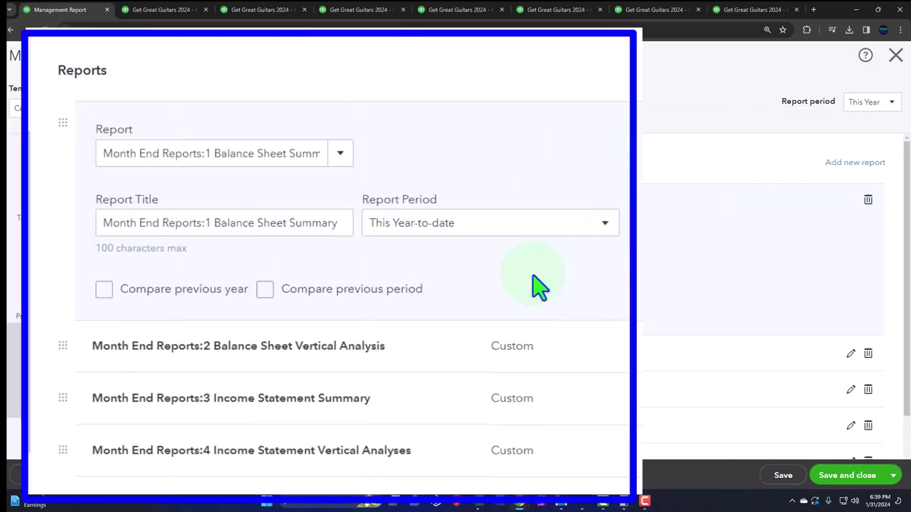
click(202, 223)
key(ctrl+a)
key(End)
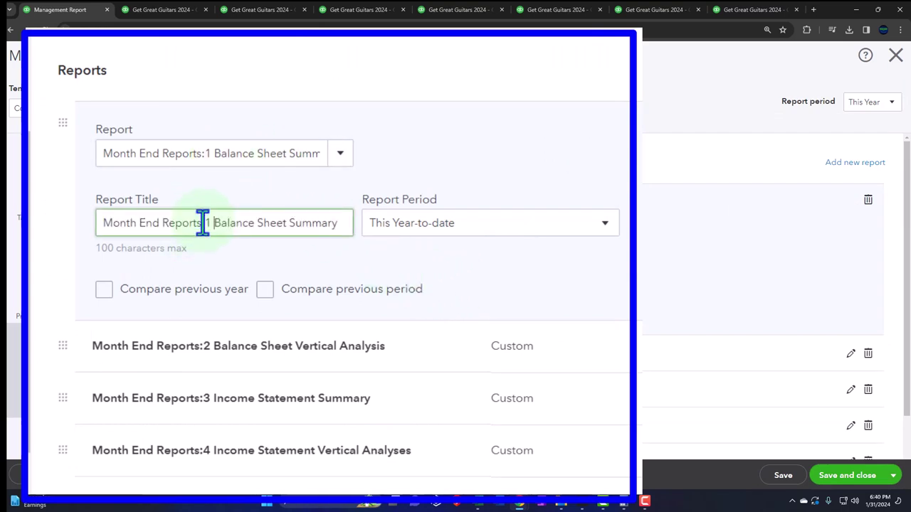
key(BackSpace)
key(BackSpace)
key(BackSpace)
key(BackSpace)
key(BackSpace)
key(BackSpace)
key(BackSpace)
key(BackSpace)
key(BackSpace)
key(BackSpace)
key(BackSpace)
key(BackSpace)
key(BackSpace)
key(BackSpace)
key(BackSpace)
key(BackSpace)
key(BackSpace)
key(BackSpace)
key(BackSpace)
key(BackSpace)
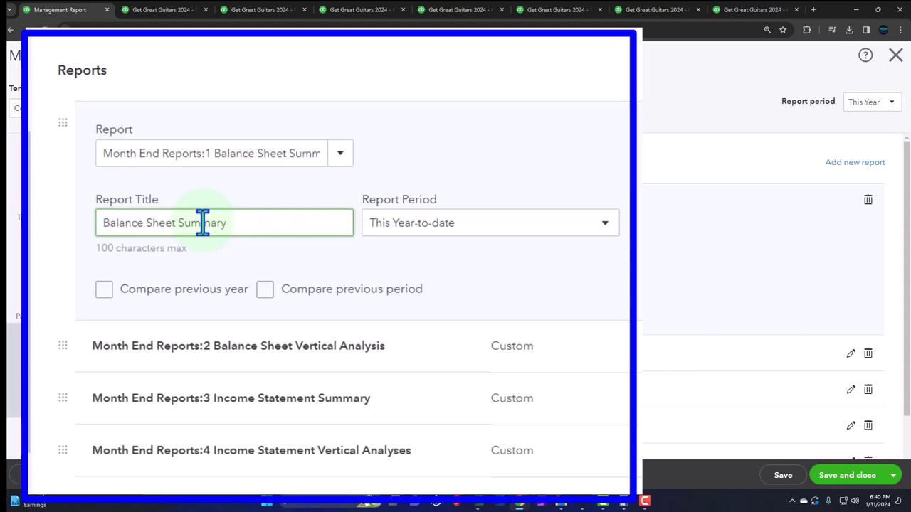
- Shorten the title of the Month End Reports:2 report to Balance Sheet Vertical Analysis
click(252, 347)
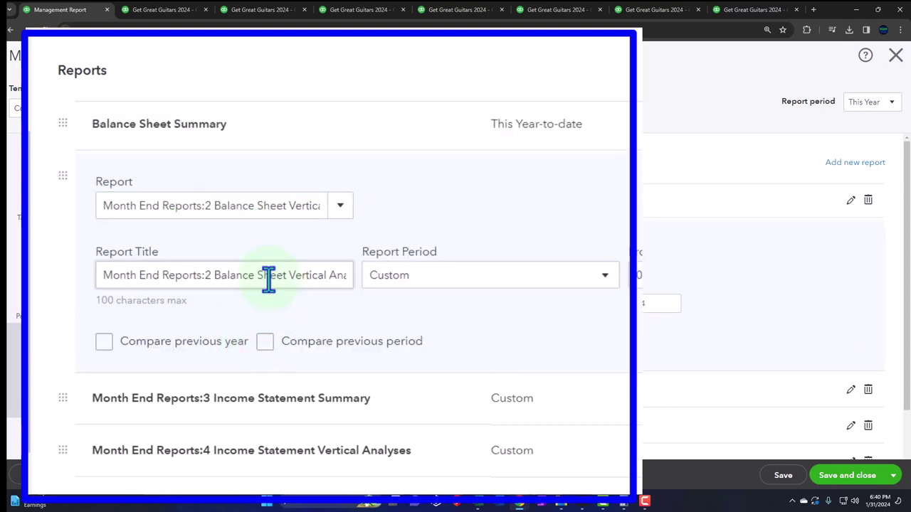
click(211, 275)
key(Home)
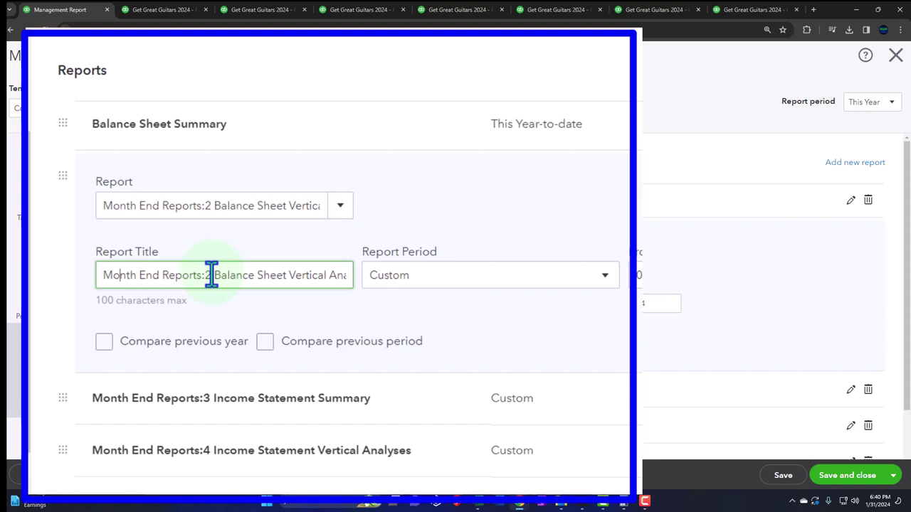
key(BackSpace)
key(BackSpace)
key(BackSpace)
key(BackSpace)
key(BackSpace)
key(BackSpace)
key(BackSpace)
key(BackSpace)
key(BackSpace)
key(BackSpace)
key(BackSpace)
key(BackSpace)
key(BackSpace)
key(BackSpace)
key(BackSpace)
key(BackSpace)
key(BackSpace)
key(BackSpace)
key(BackSpace)
key(BackSpace)
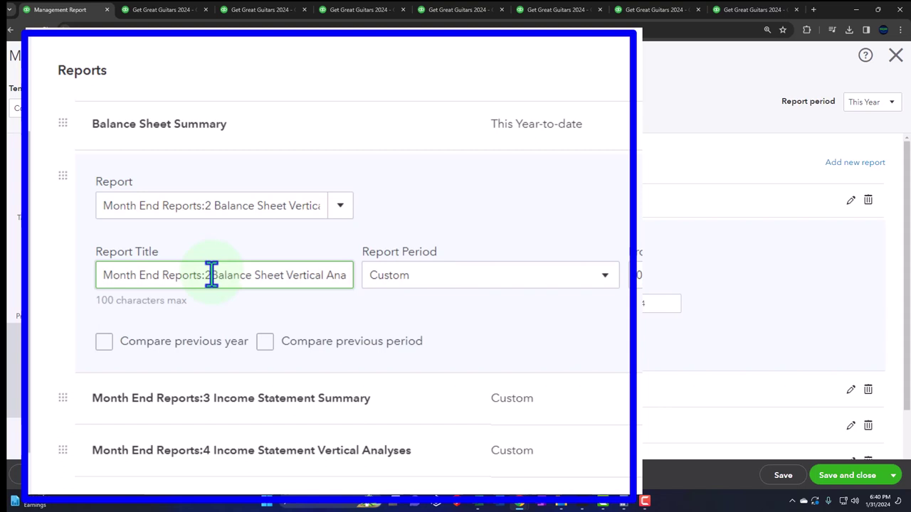
- Shorten the title of the Month End Reports:3 report to Income Statement Summary
click(284, 405)
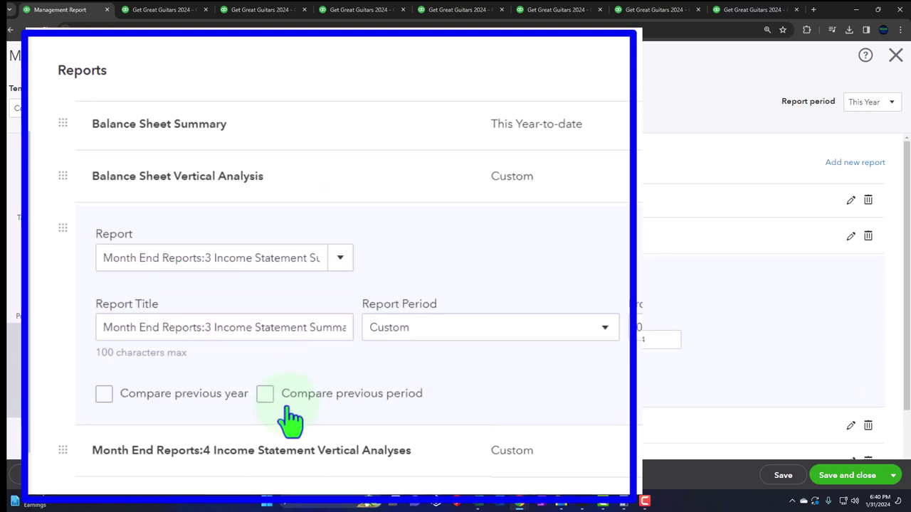
click(250, 329)
key(Home)
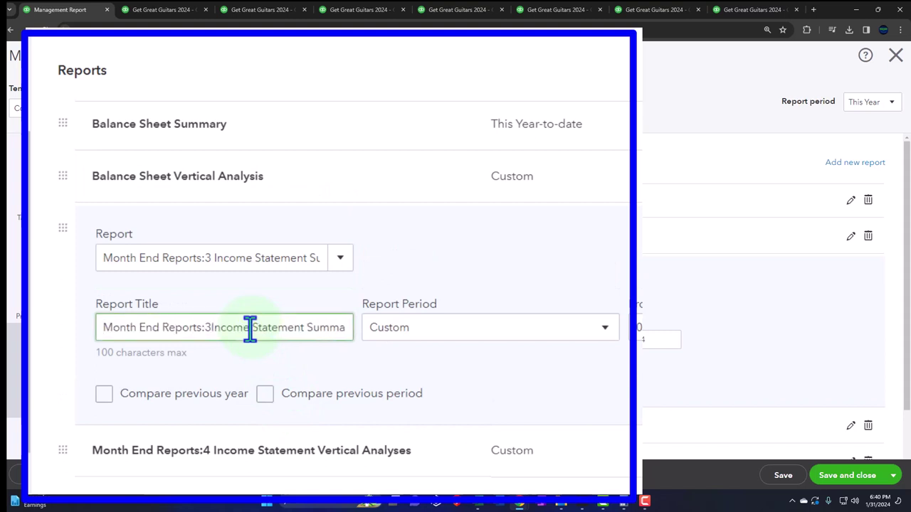
key(BackSpace)
key(BackSpace)
key(BackSpace)
key(BackSpace)
key(BackSpace)
key(BackSpace)
key(BackSpace)
key(BackSpace)
key(BackSpace)
key(BackSpace)
key(BackSpace)
key(BackSpace)
key(BackSpace)
key(BackSpace)
key(BackSpace)
key(BackSpace)
key(BackSpace)
key(BackSpace)
key(BackSpace)
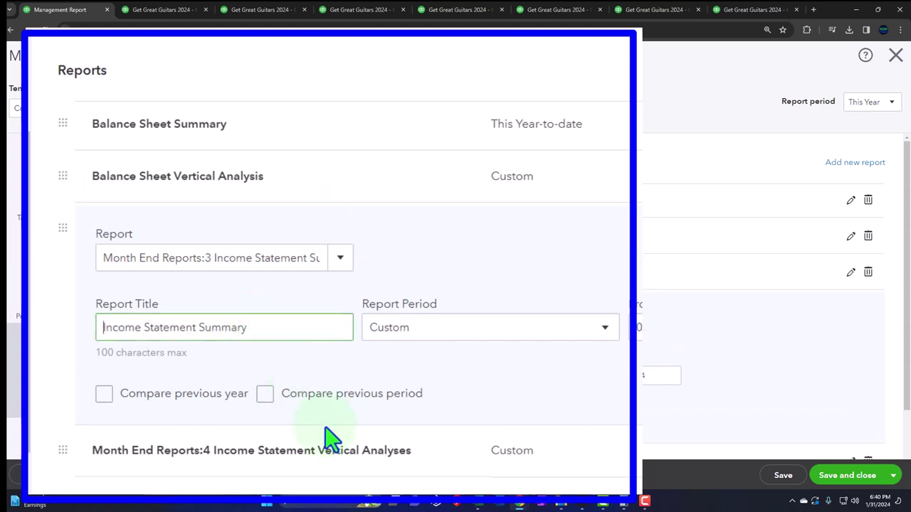
- Shorten the title of the Month End Reports:4 report to Income Statement Vertical Analyses
click(329, 449)
click(216, 379)
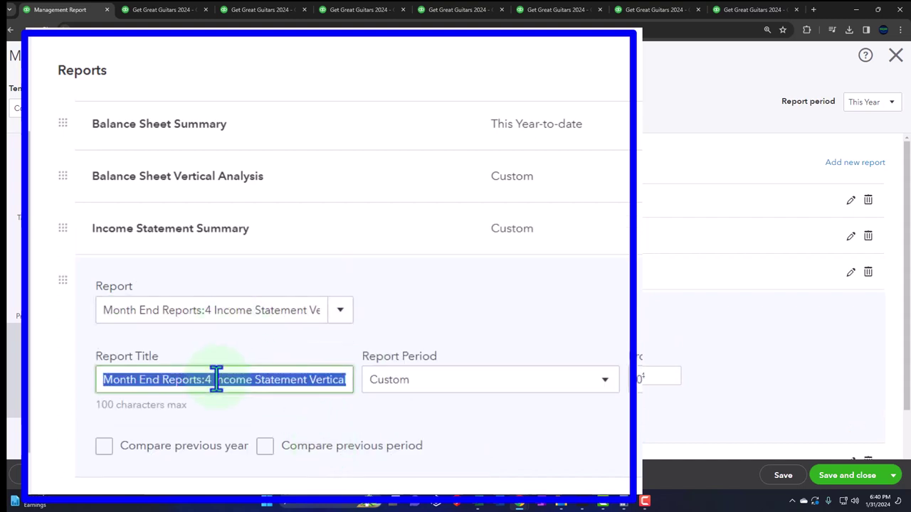
key(End)
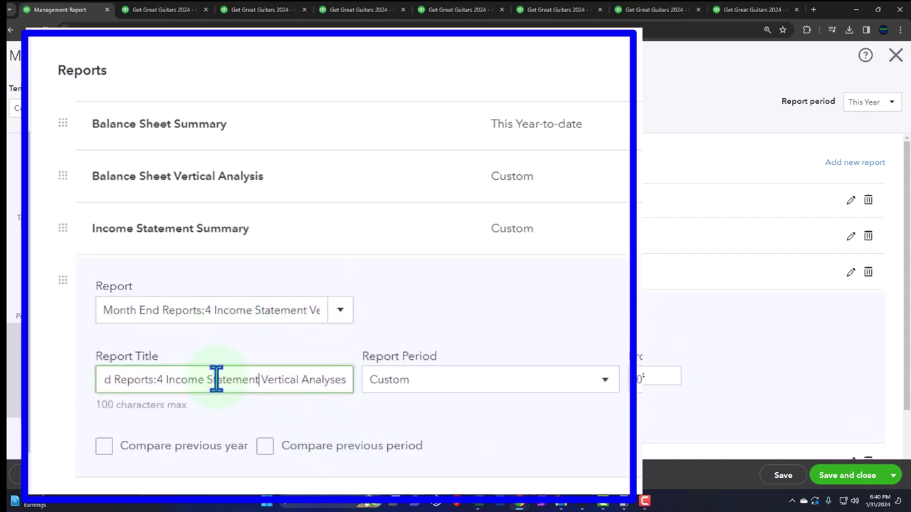
key(BackSpace)
key(BackSpace)
key(BackSpace)
key(BackSpace)
key(BackSpace)
key(BackSpace)
key(BackSpace)
key(BackSpace)
key(BackSpace)
key(BackSpace)
key(BackSpace)
key(BackSpace)
key(BackSpace)
key(BackSpace)
key(BackSpace)
key(BackSpace)
key(BackSpace)
key(BackSpace)
key(BackSpace)
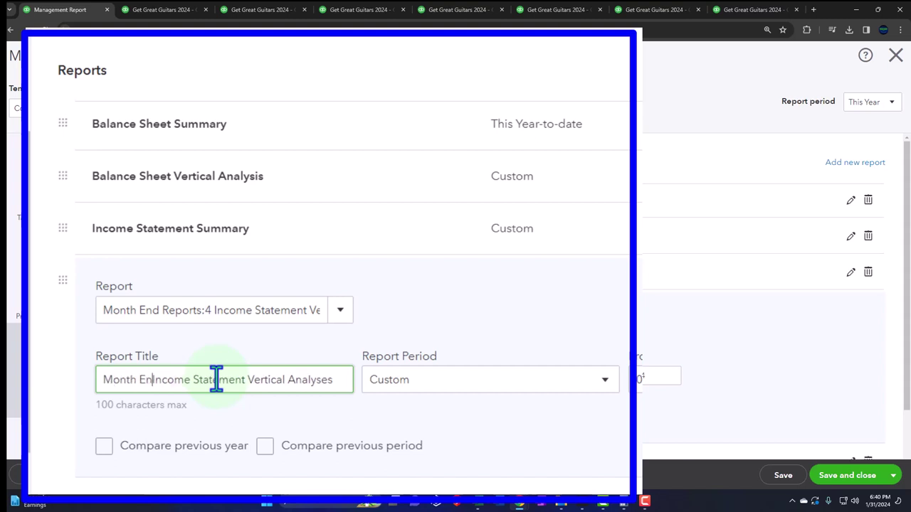
- Shorten the title of the Month End Reports:5 report to Comparative Balance Sheet
scroll(216, 379, down, 1)
click(220, 426)
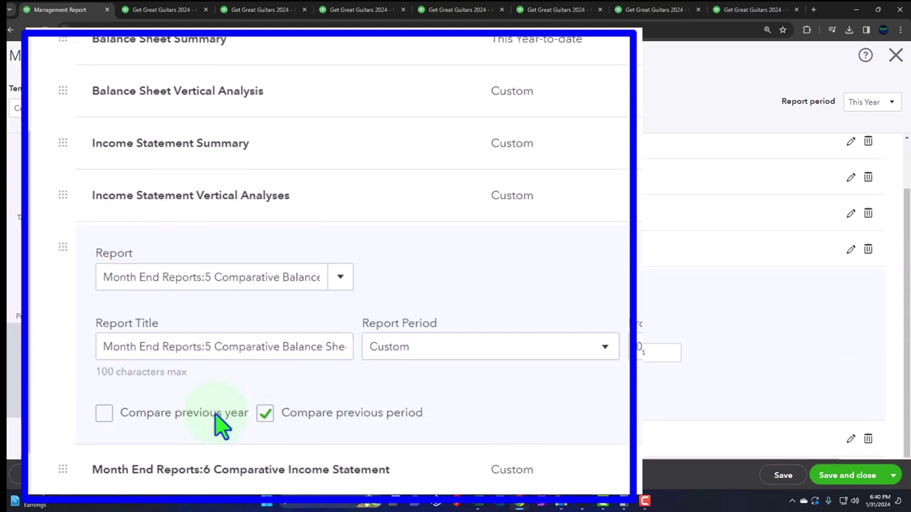
click(220, 348)
key(Home)
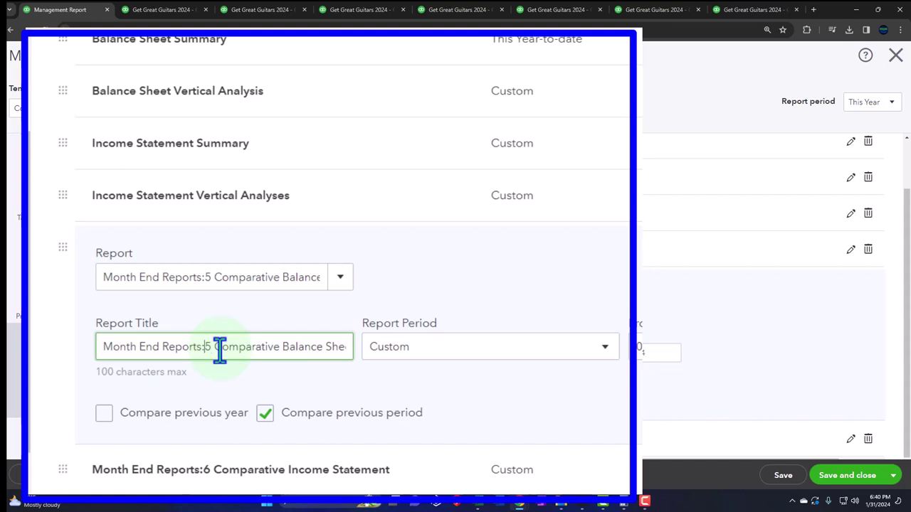
key(BackSpace)
key(BackSpace)
key(BackSpace)
key(BackSpace)
key(BackSpace)
key(BackSpace)
key(BackSpace)
key(BackSpace)
key(BackSpace)
key(BackSpace)
key(BackSpace)
key(BackSpace)
key(BackSpace)
key(BackSpace)
key(BackSpace)
key(BackSpace)
key(BackSpace)
key(BackSpace)
key(BackSpace)
key(BackSpace)
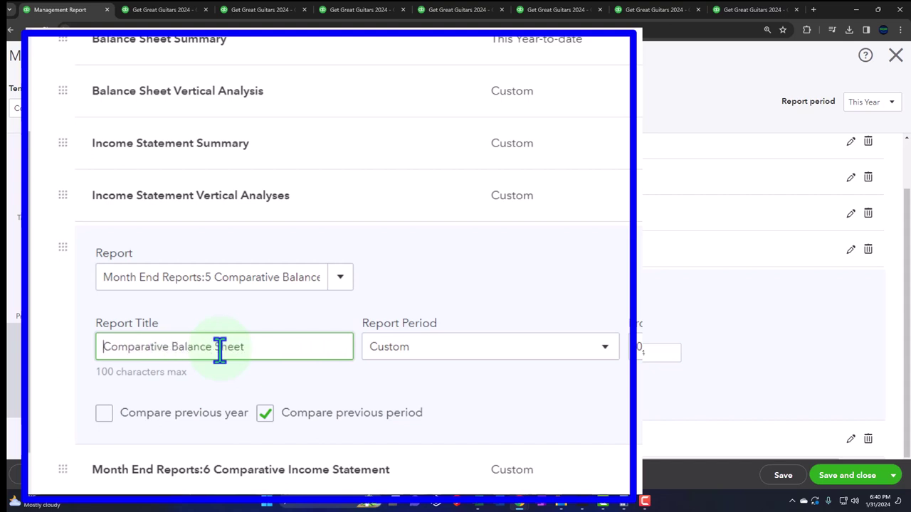
- Shorten the title of the Month End Reports:6 report to Comparative Income Statement and leave its title editing
click(286, 467)
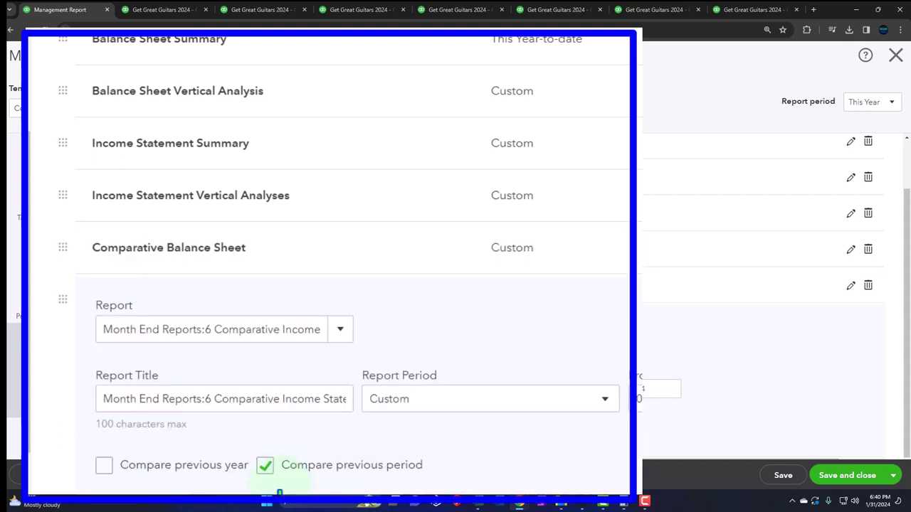
triple_click(212, 399)
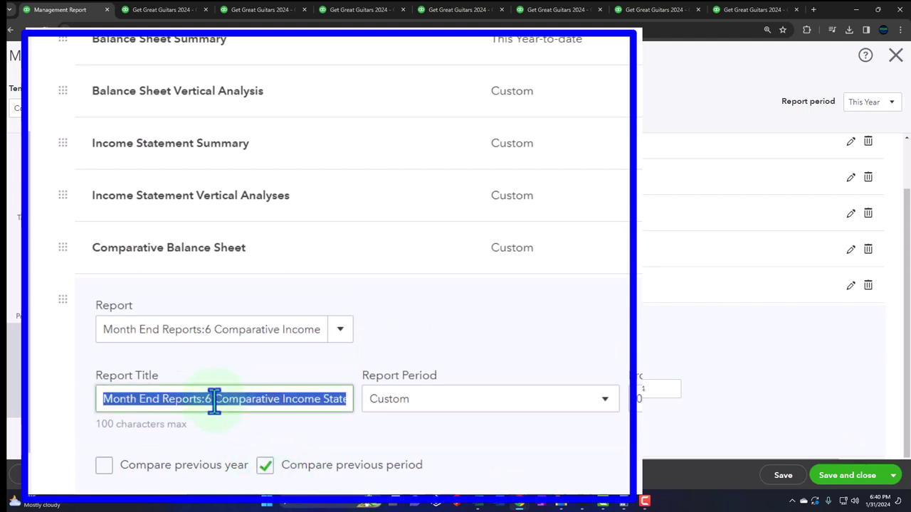
click(216, 400)
key(BackSpace)
key(BackSpace)
key(BackSpace)
key(BackSpace)
key(BackSpace)
key(BackSpace)
key(BackSpace)
key(BackSpace)
key(BackSpace)
key(BackSpace)
key(BackSpace)
key(BackSpace)
key(BackSpace)
key(BackSpace)
key(BackSpace)
key(BackSpace)
key(BackSpace)
key(BackSpace)
key(BackSpace)
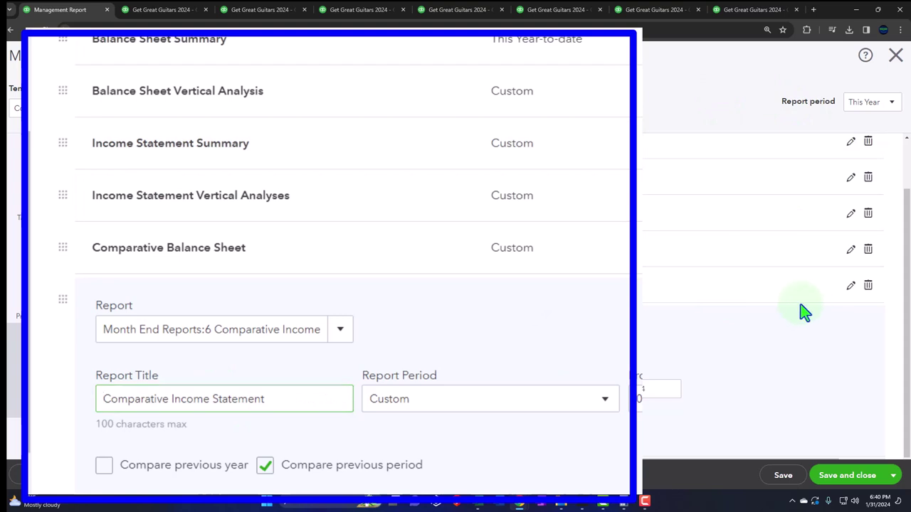
click(735, 301)
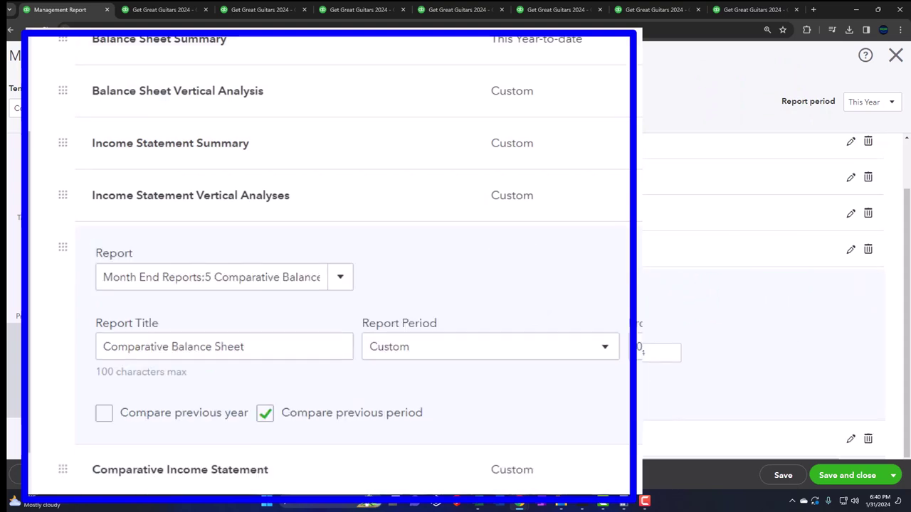
- Check the management report's table of contents and its end notes page
click(63, 287)
click(58, 210)
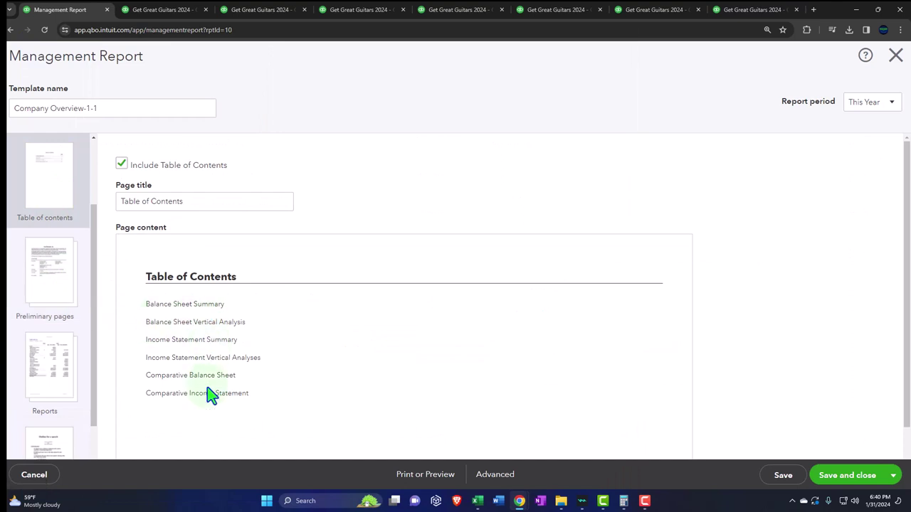
click(52, 400)
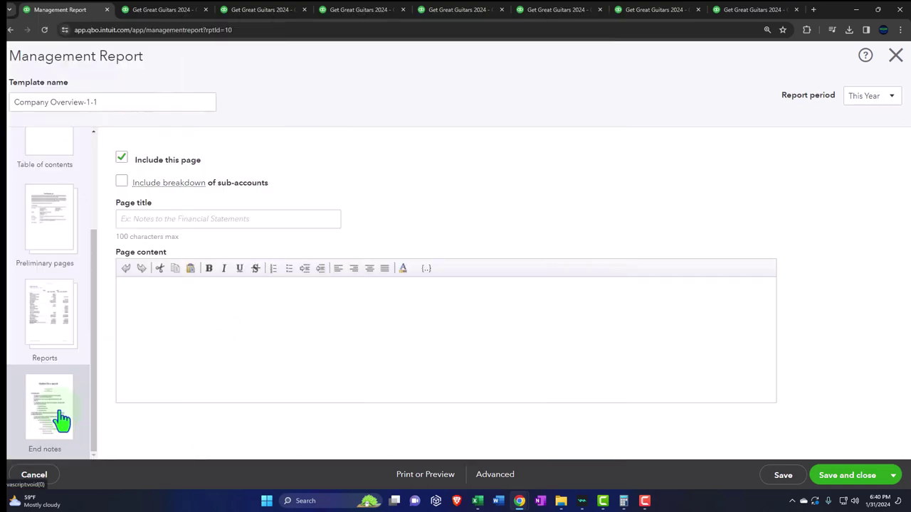
- Preview the management report and examine its cover, table of contents, and the balance sheet and income statement summary and vertical analysis pages
click(445, 474)
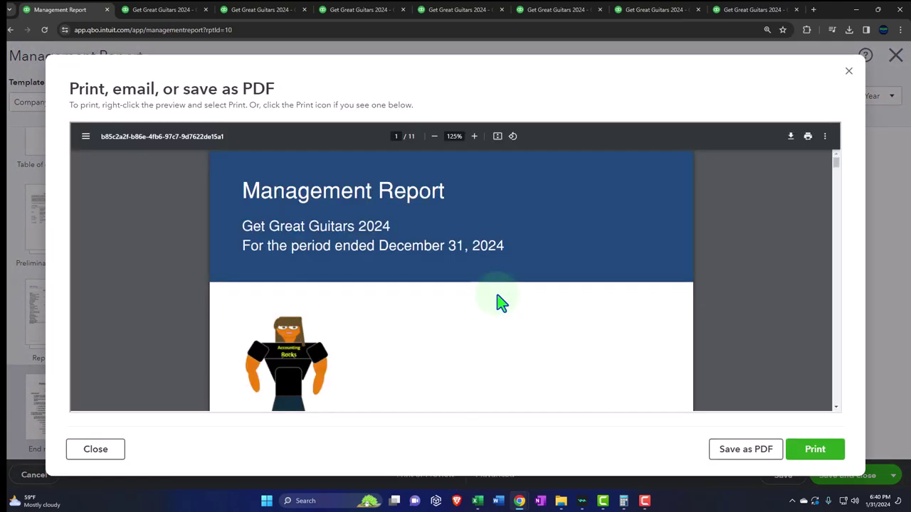
scroll(498, 302, down, 3)
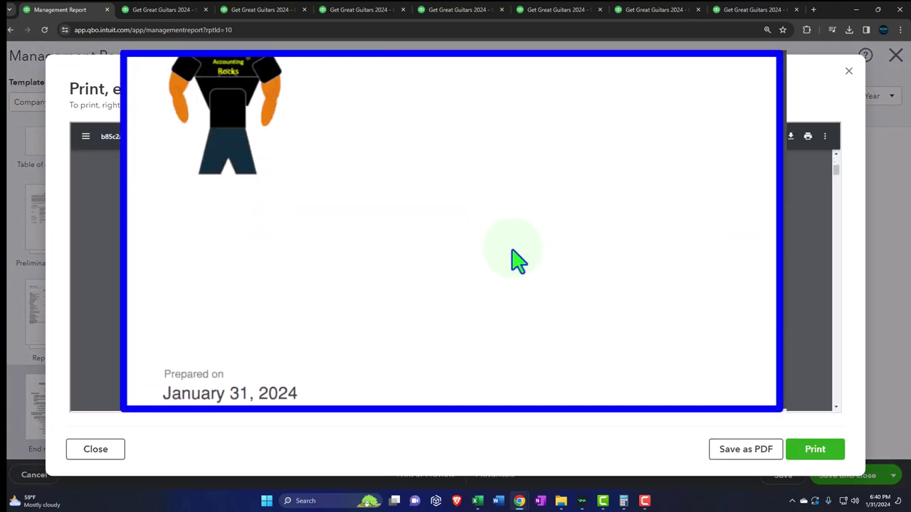
scroll(518, 261, down, 2)
scroll(518, 262, down, 3)
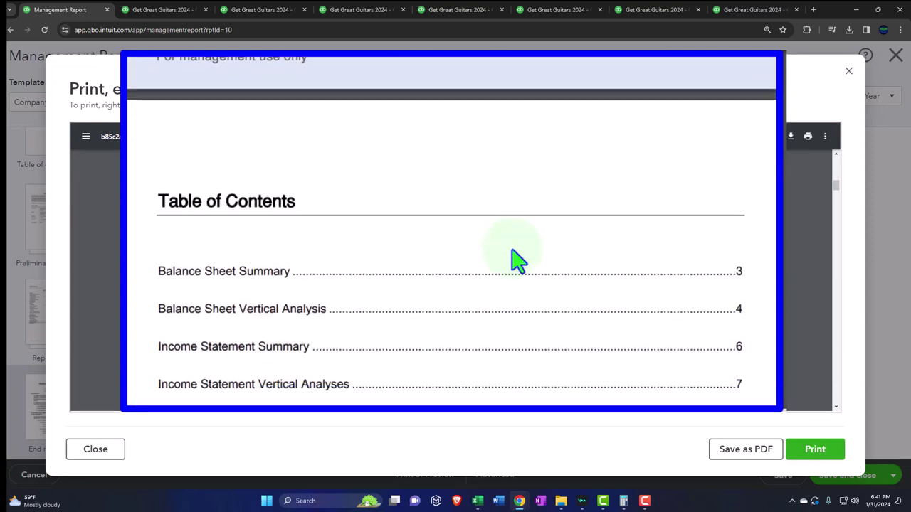
scroll(516, 259, down, 5)
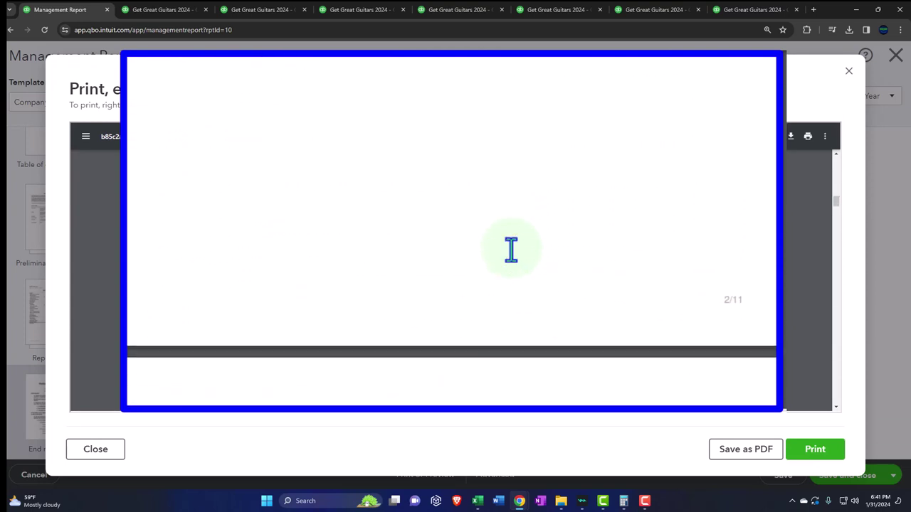
scroll(511, 249, down, 3)
scroll(510, 249, down, 3)
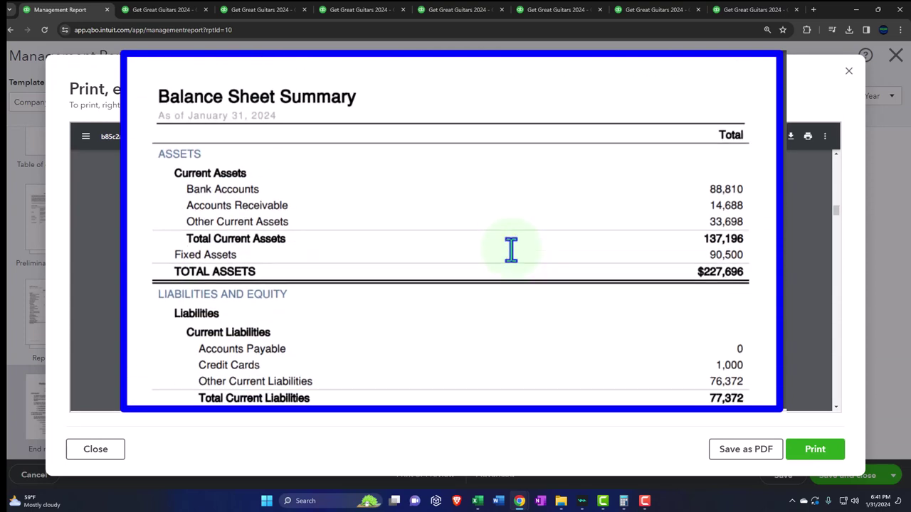
scroll(511, 249, down, 5)
scroll(511, 249, down, 10)
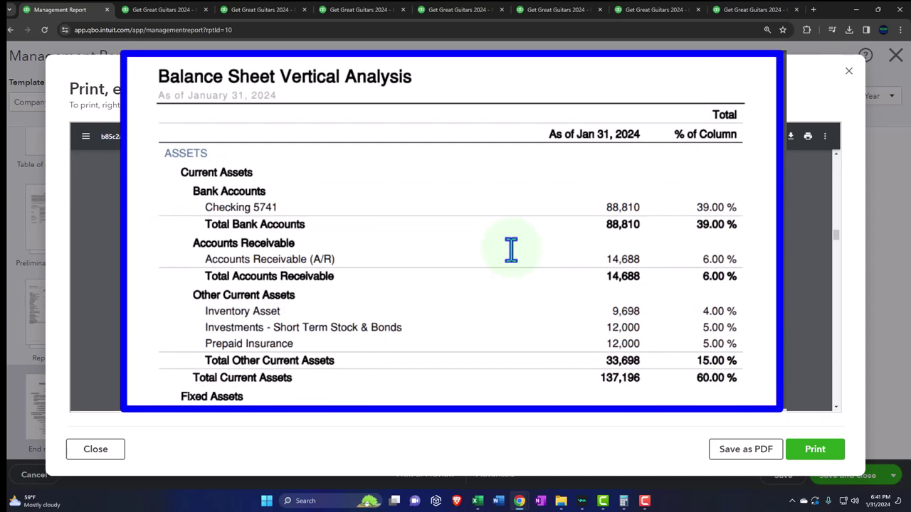
scroll(511, 250, down, 10)
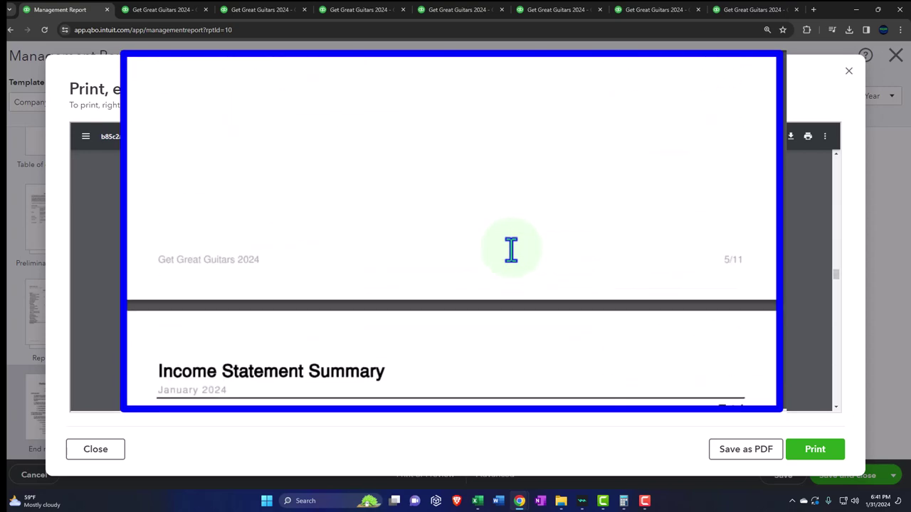
scroll(511, 249, down, 12)
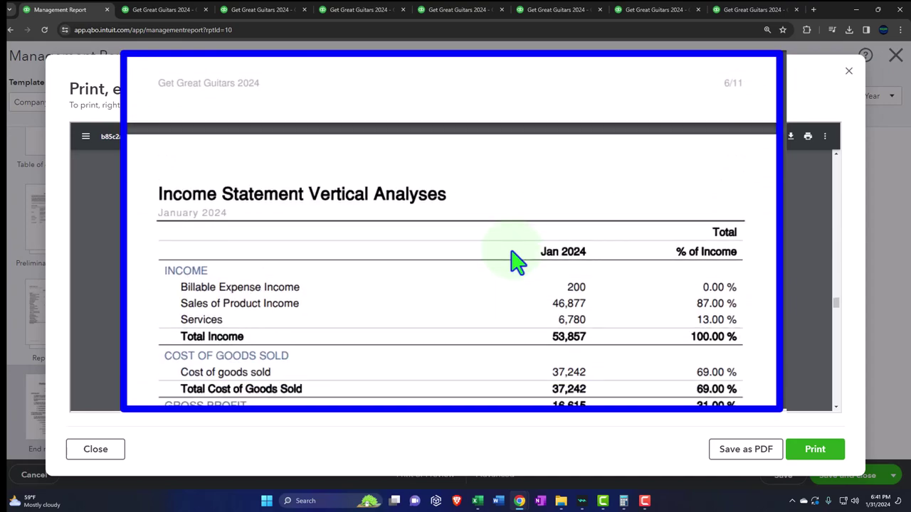
- Examine the Comparative Balance Sheet and Comparative Income Statement pages through the end of the preview
scroll(511, 261, down, 5)
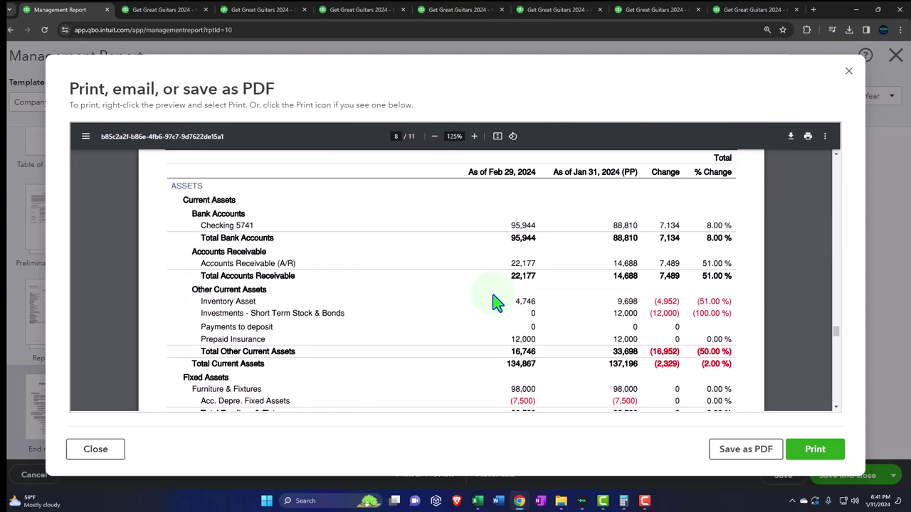
scroll(511, 329, down, 6)
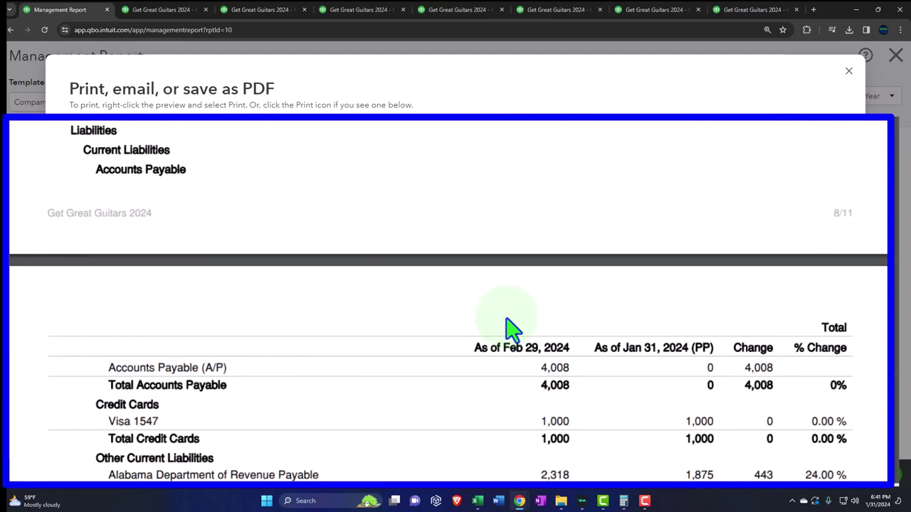
scroll(512, 329, up, 8)
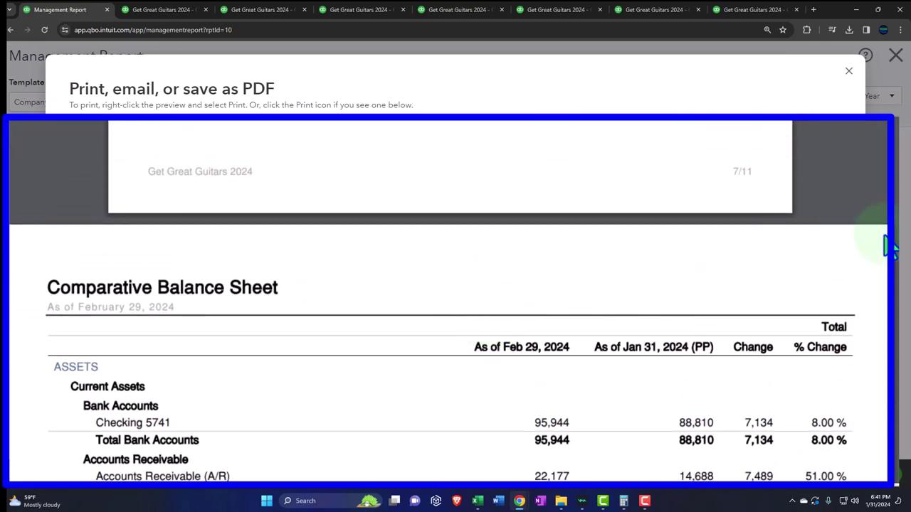
scroll(891, 247, down, 10)
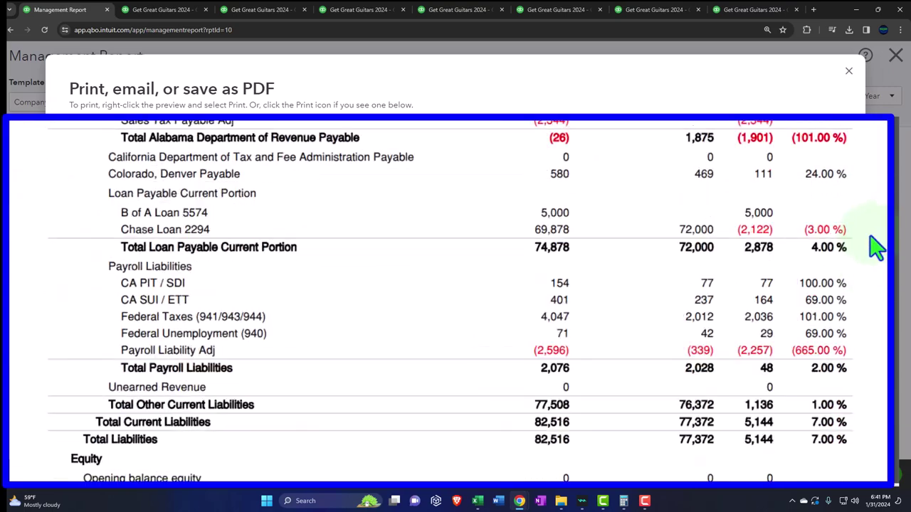
scroll(877, 247, down, 12)
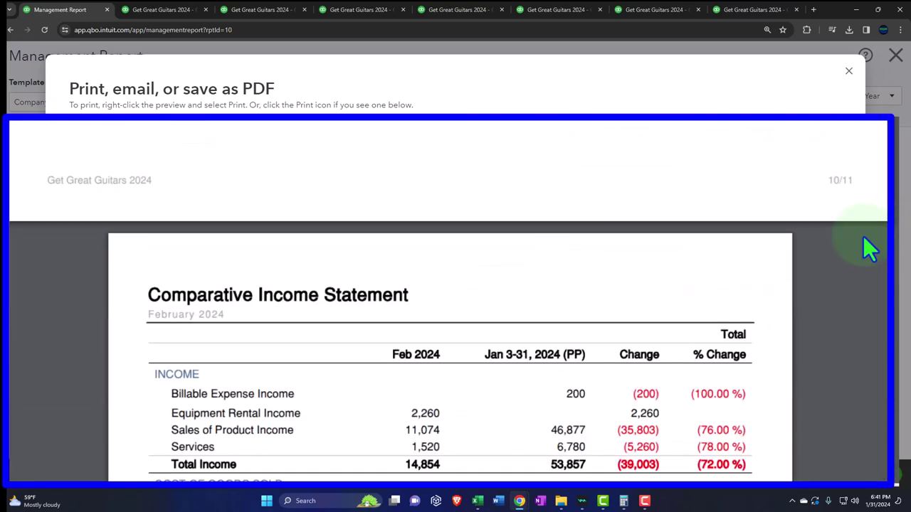
scroll(863, 239, down, 10)
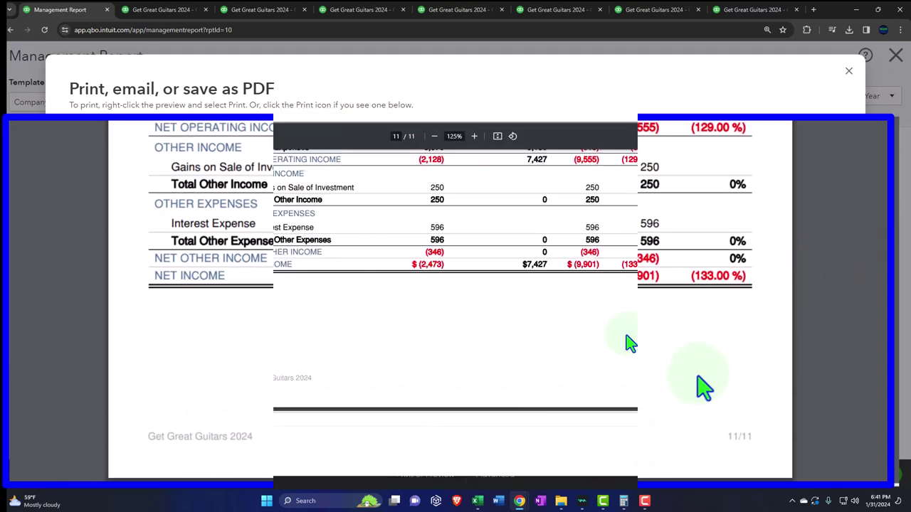
- Switch to the Month 2 window in File Explorer, open the Month 2 Reports folder, and display its files as extra large icons
mouse_move(561, 501)
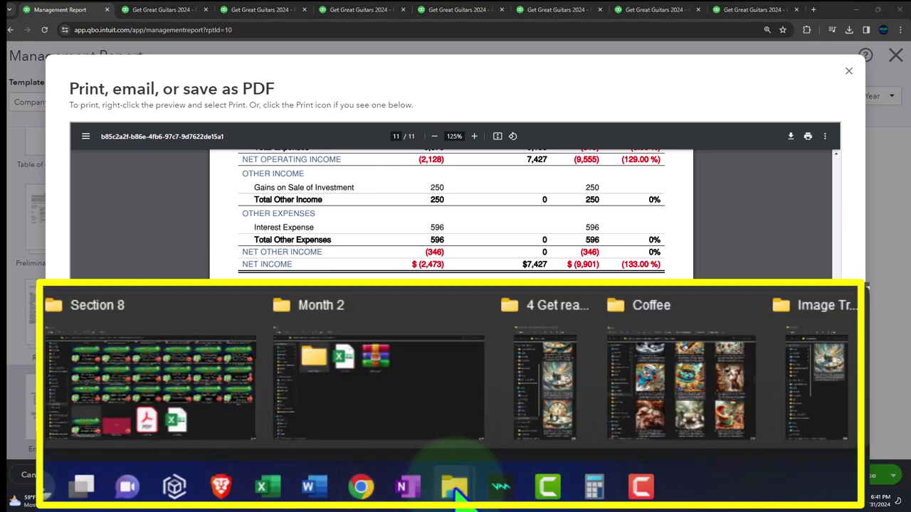
click(532, 456)
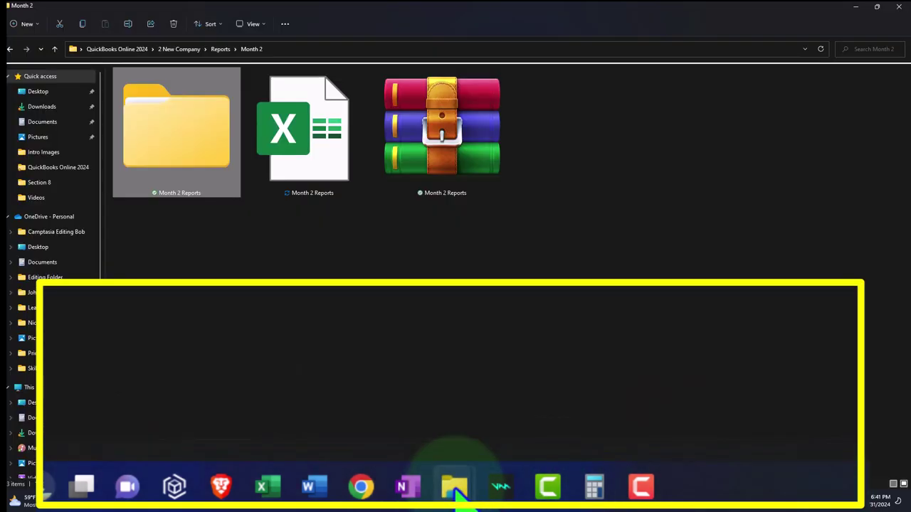
double_click(148, 155)
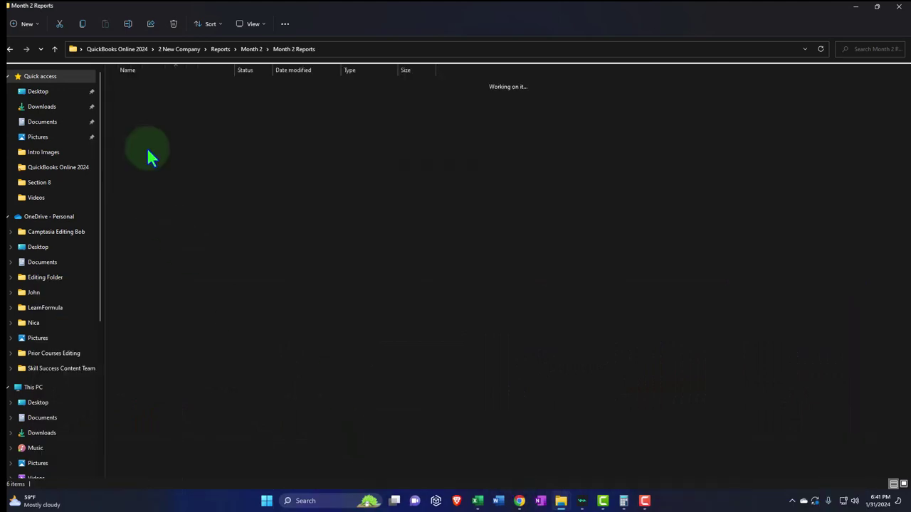
click(247, 24)
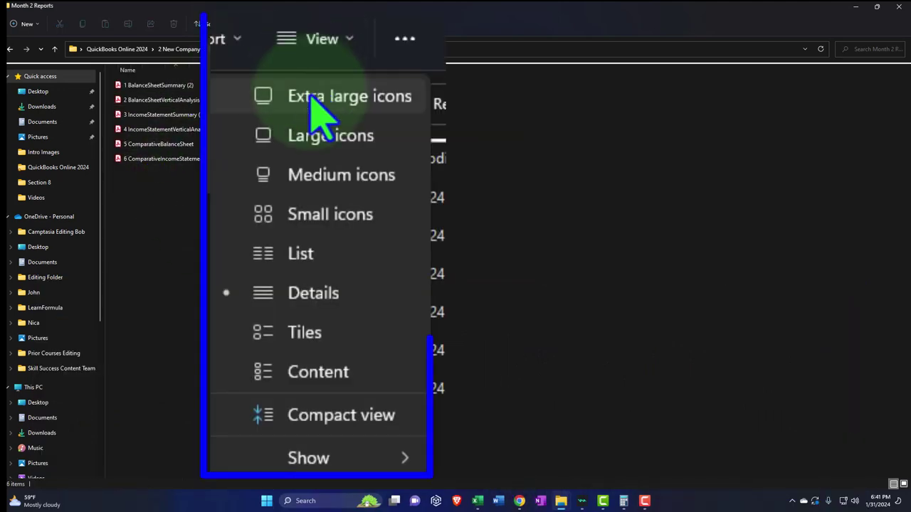
click(313, 100)
- Open the 1 BalanceSheetSummary (2) PDF and hide the All tools list to examine the balance sheet
click(222, 141)
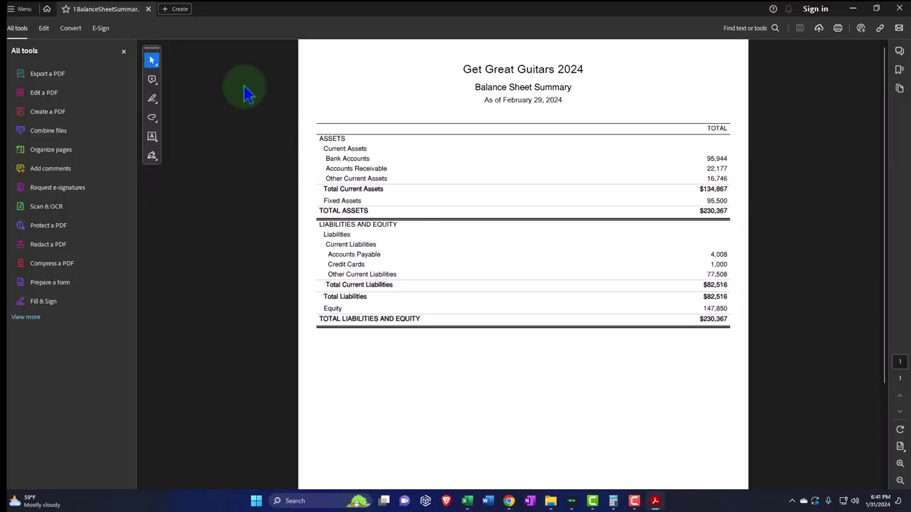
click(124, 51)
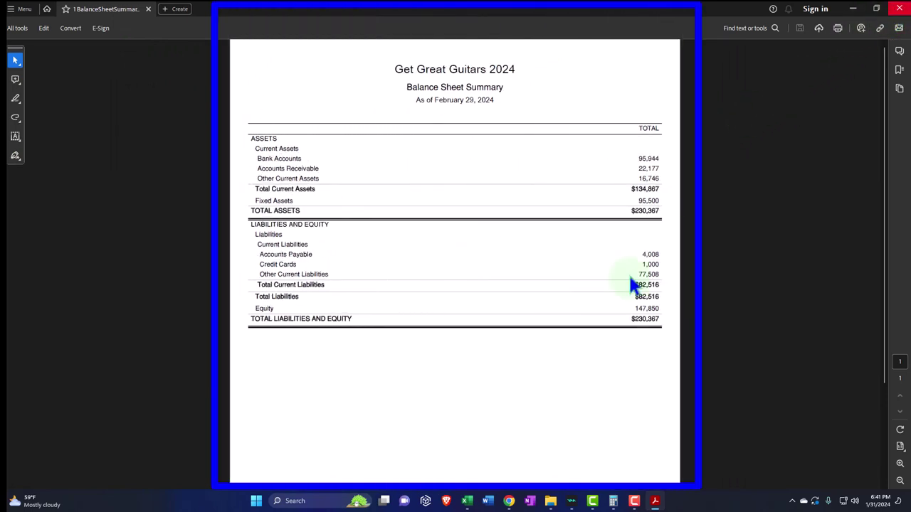
- Close the balance sheet PDF and switch to the Month 2 Reports workbook in Excel
click(898, 10)
click(477, 502)
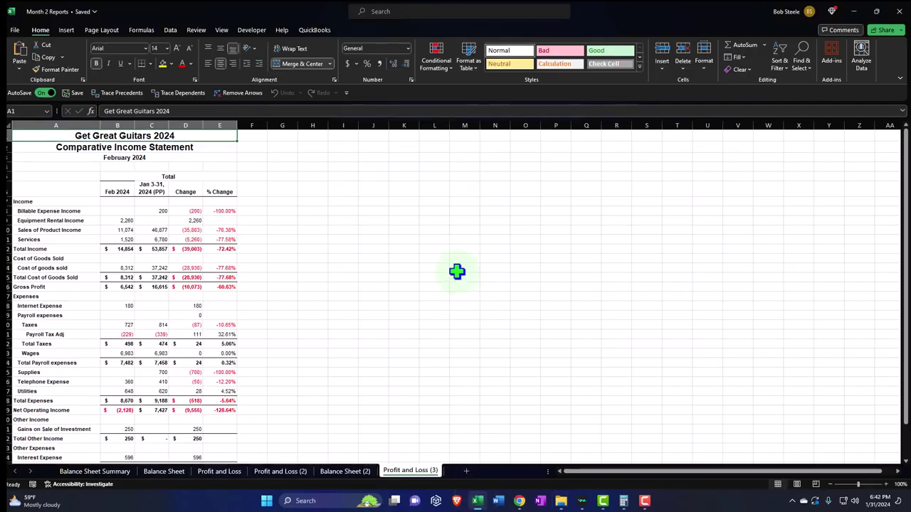
text(sk)
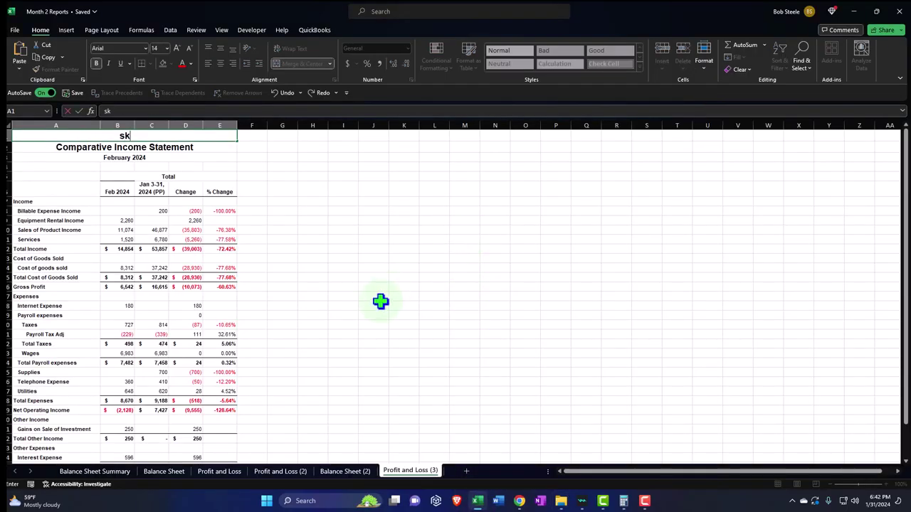
click(356, 317)
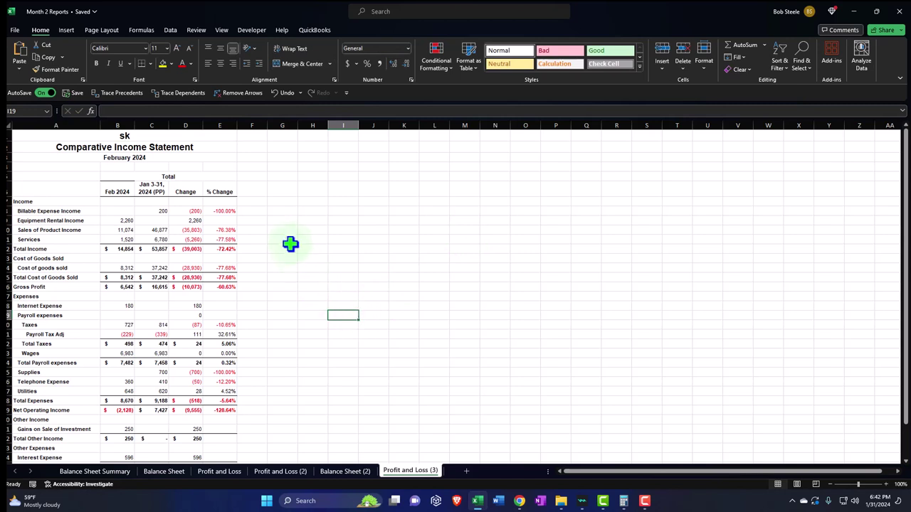
click(284, 92)
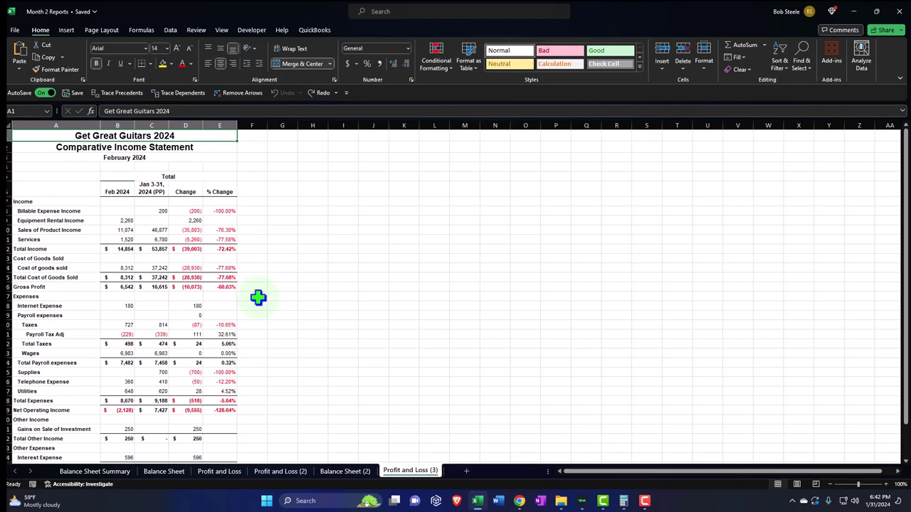
- Open the Balance Sheet Summary sheet and switch to Page Layout view and back to Normal to show its page breaks
click(115, 471)
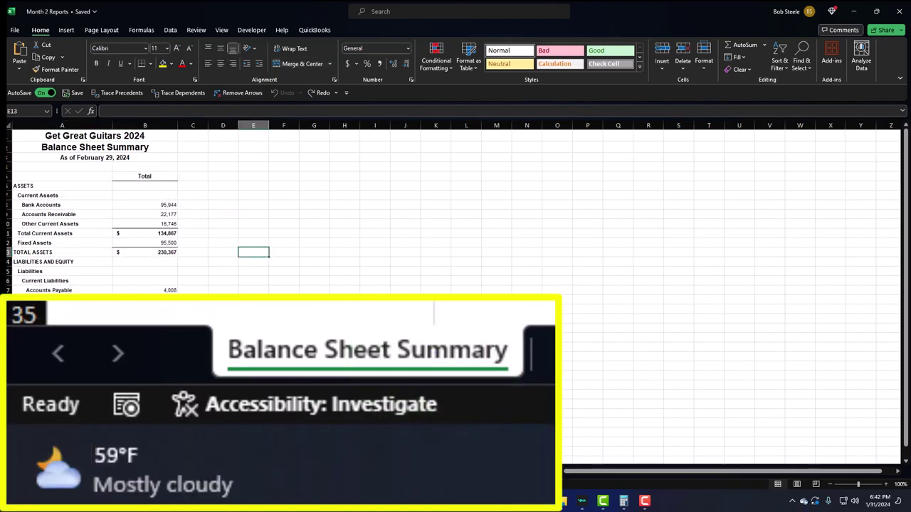
scroll(145, 340, up, 2)
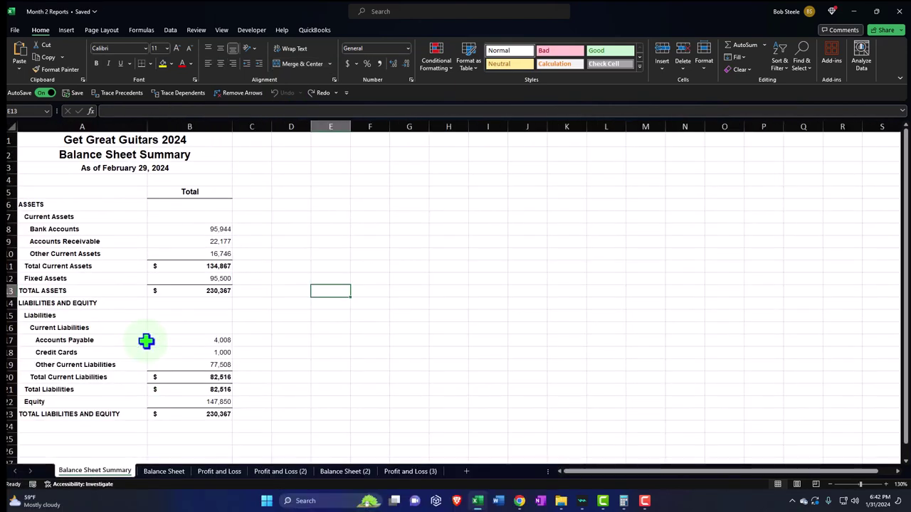
click(797, 485)
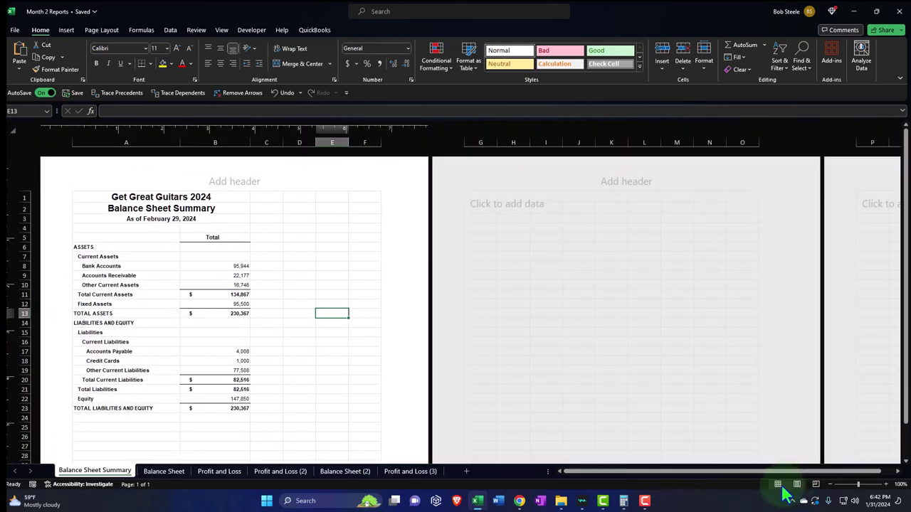
click(778, 484)
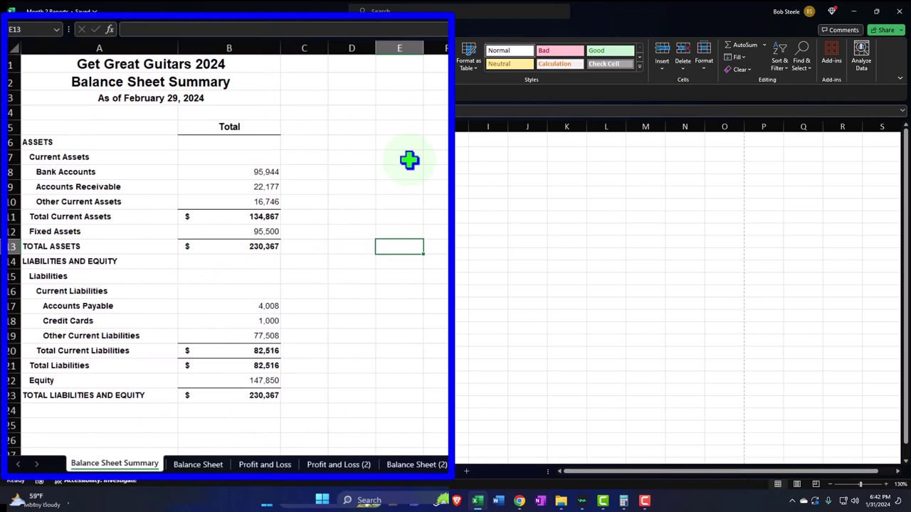
- Insert a blank column before column A and widen blank columns A and D together as equal side margins
click(60, 127)
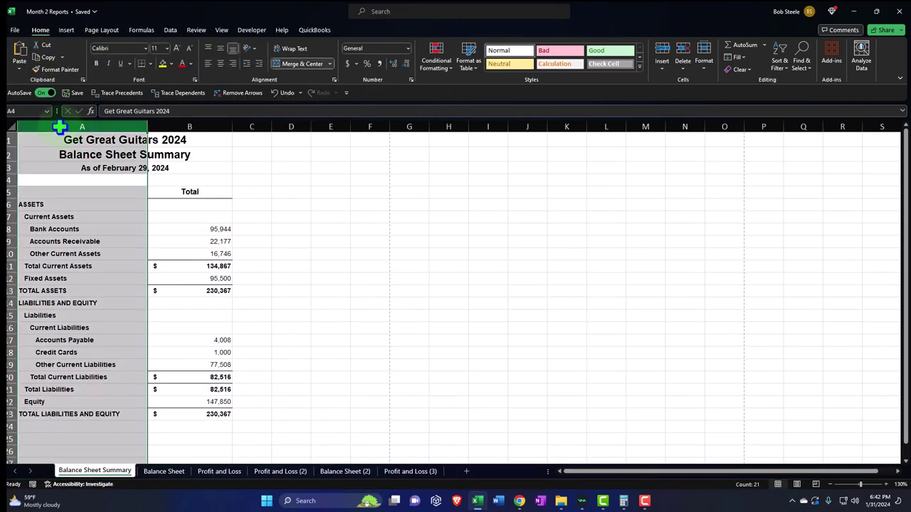
right_click(36, 271)
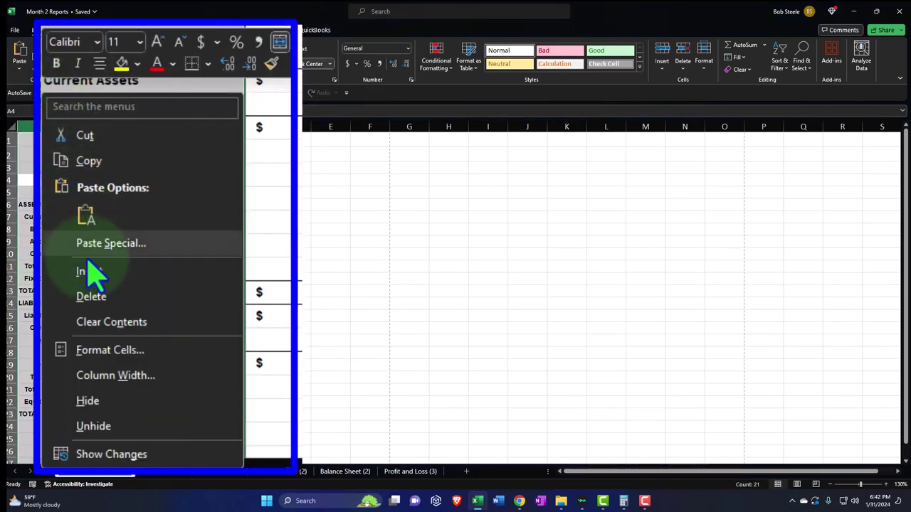
click(89, 272)
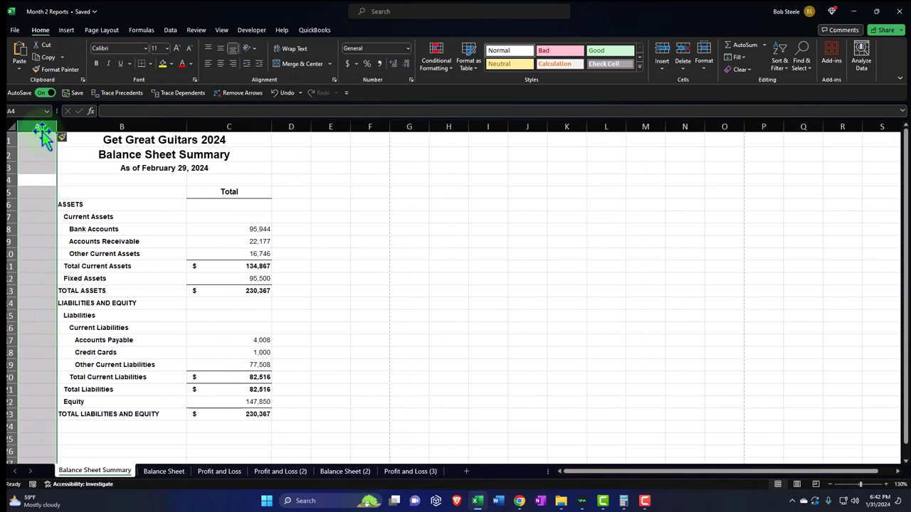
click(291, 128)
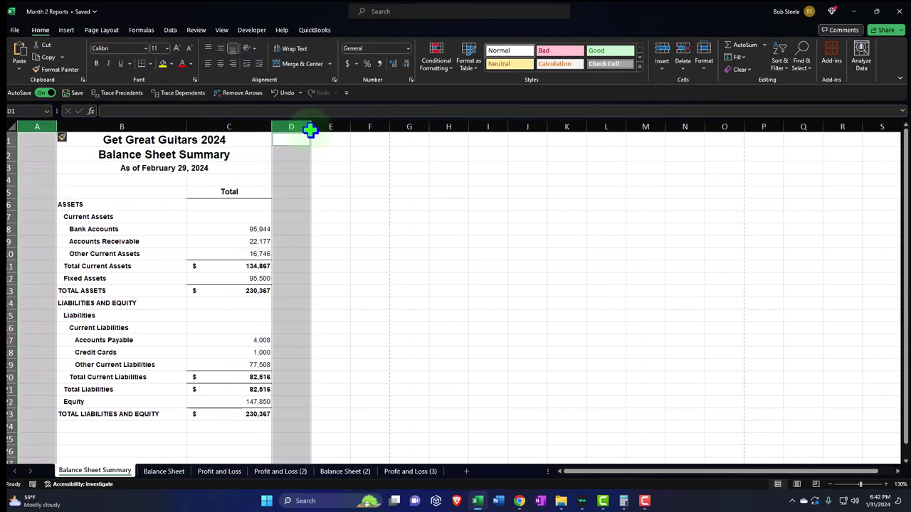
drag(311, 129, 339, 128)
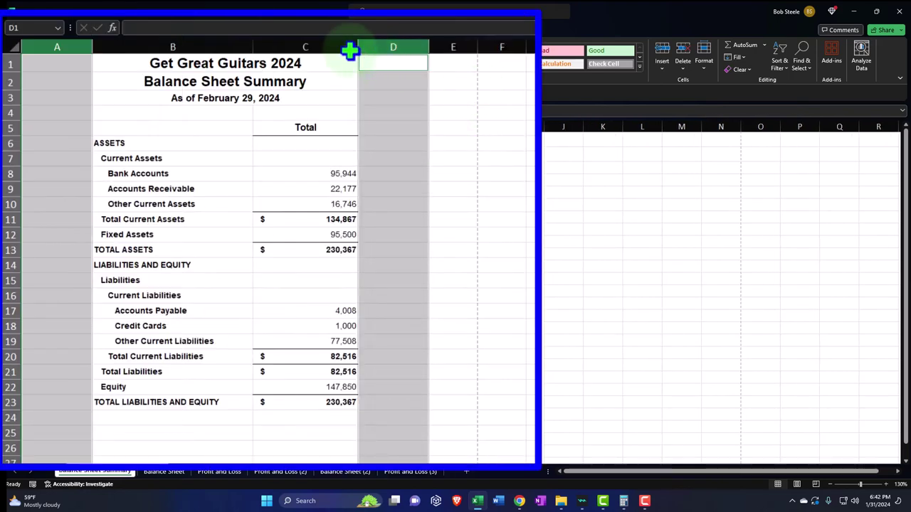
- Widen the account name column B and narrow the Total column C on the balance sheet summary
drag(254, 45, 318, 43)
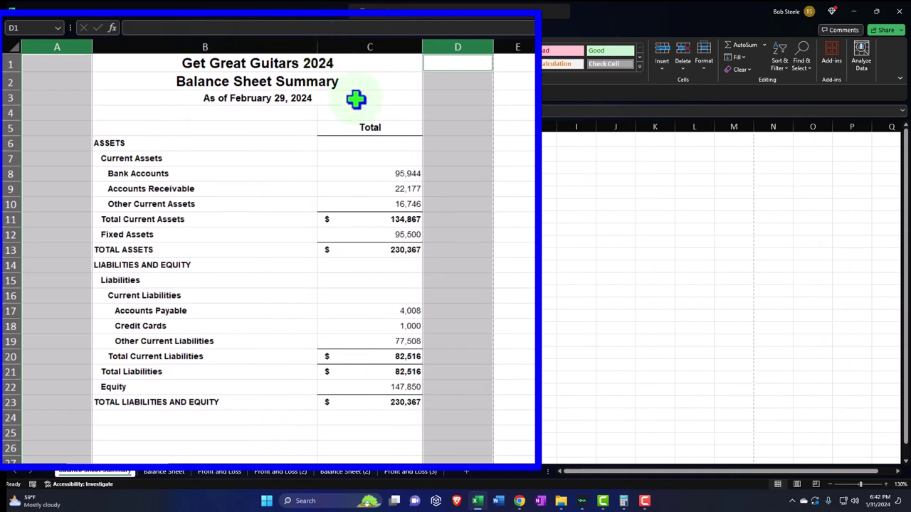
drag(306, 128, 370, 128)
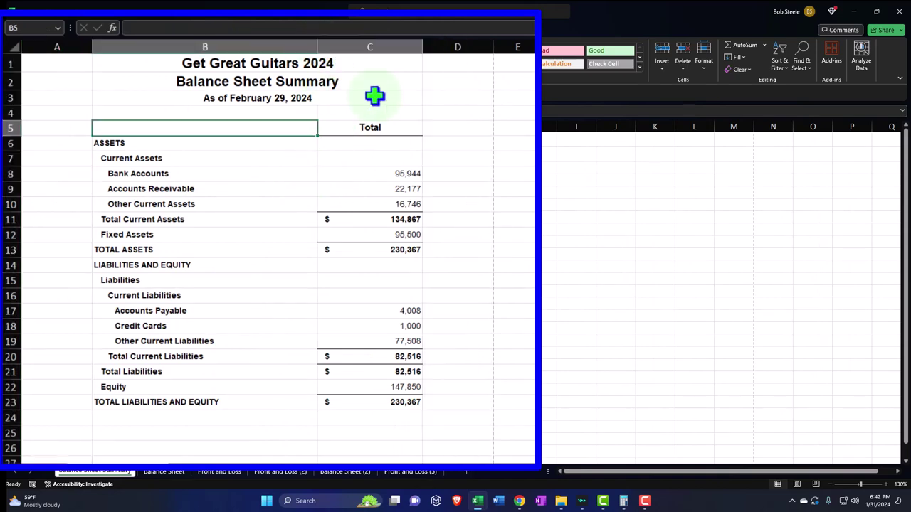
drag(421, 46, 390, 43)
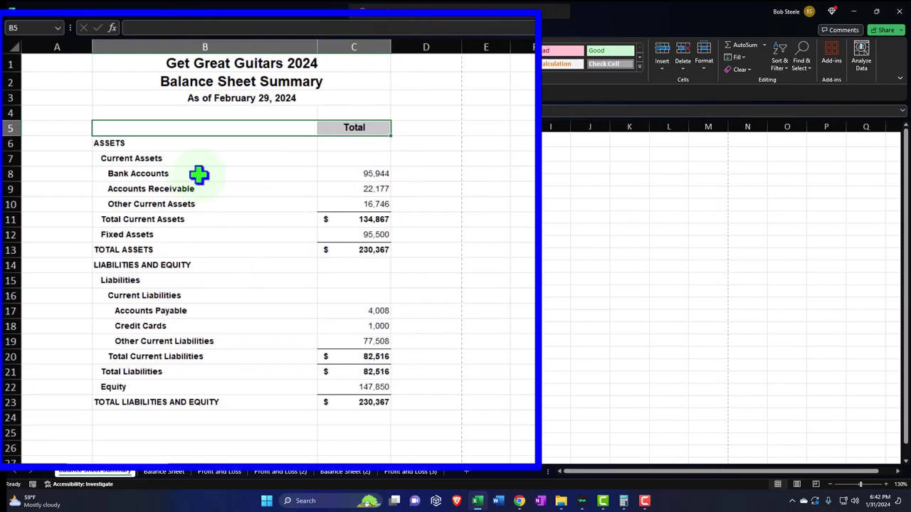
- Format the three title rows in B1:C3 with a black fill and white font
drag(214, 136, 246, 168)
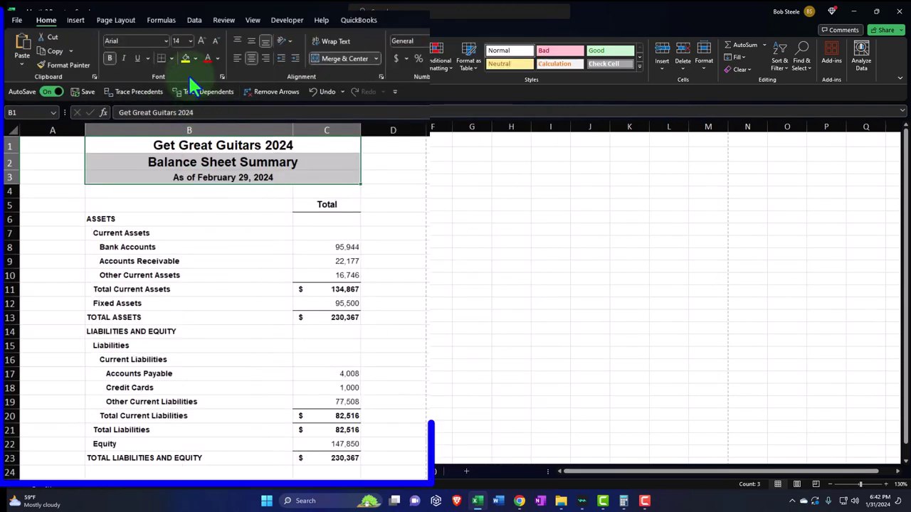
click(194, 59)
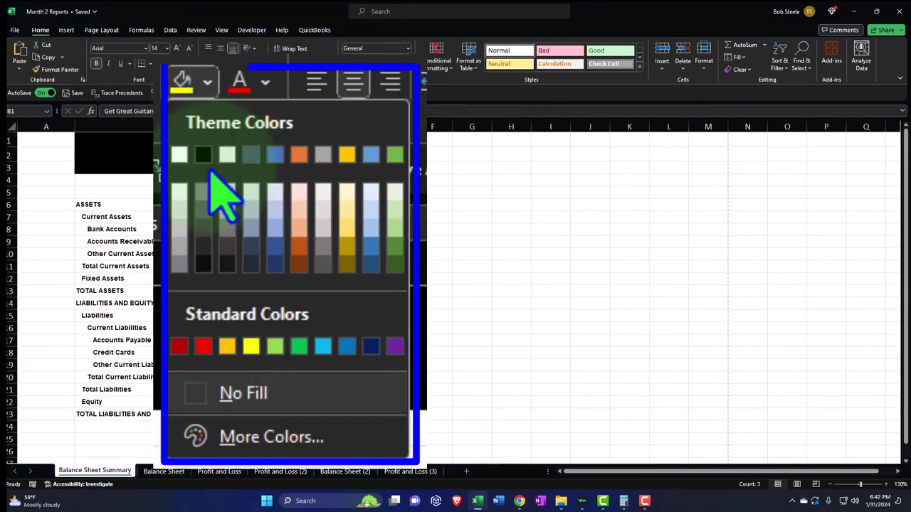
click(174, 91)
click(190, 64)
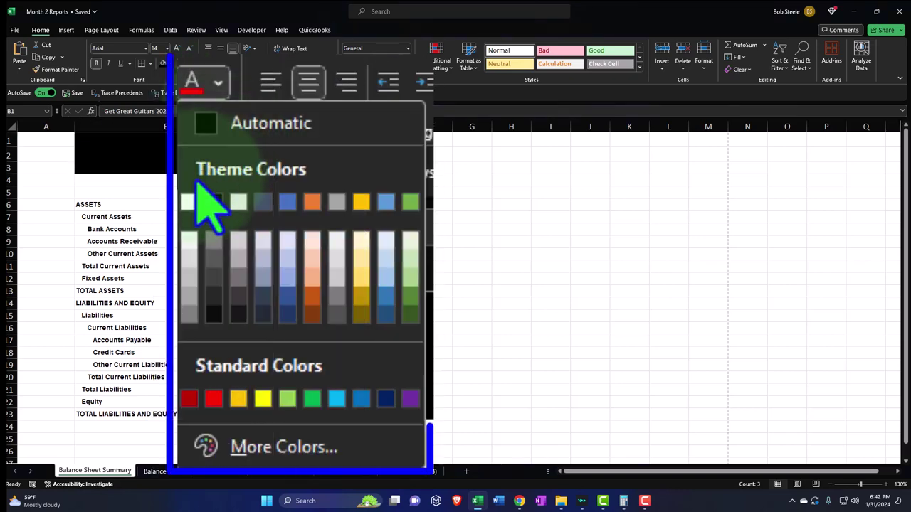
click(183, 104)
- Apply All Borders to the report body from ASSETS through TOTAL LIABILITIES AND EQUITY in columns B and C
drag(125, 207, 299, 411)
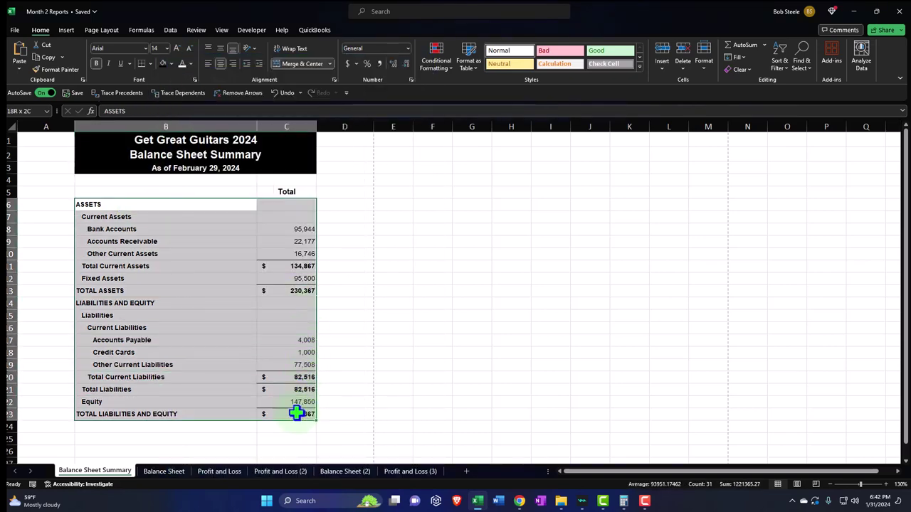
click(150, 63)
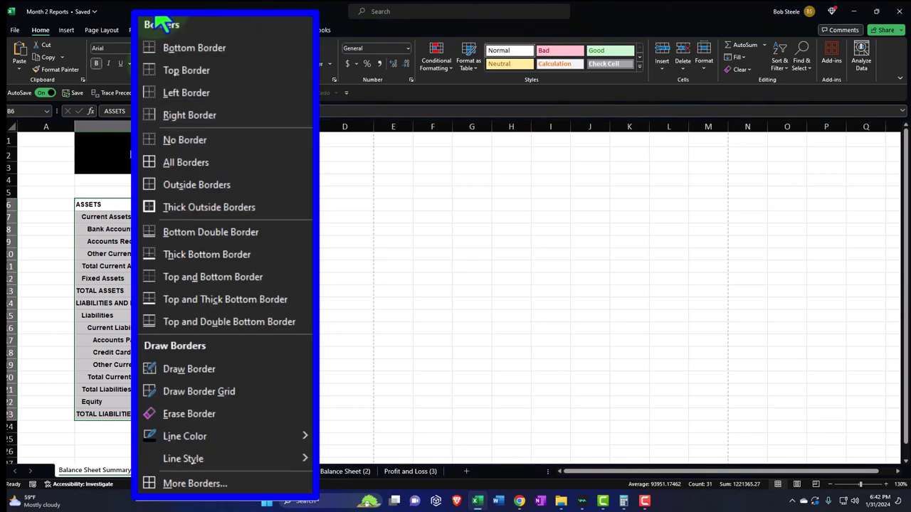
click(187, 163)
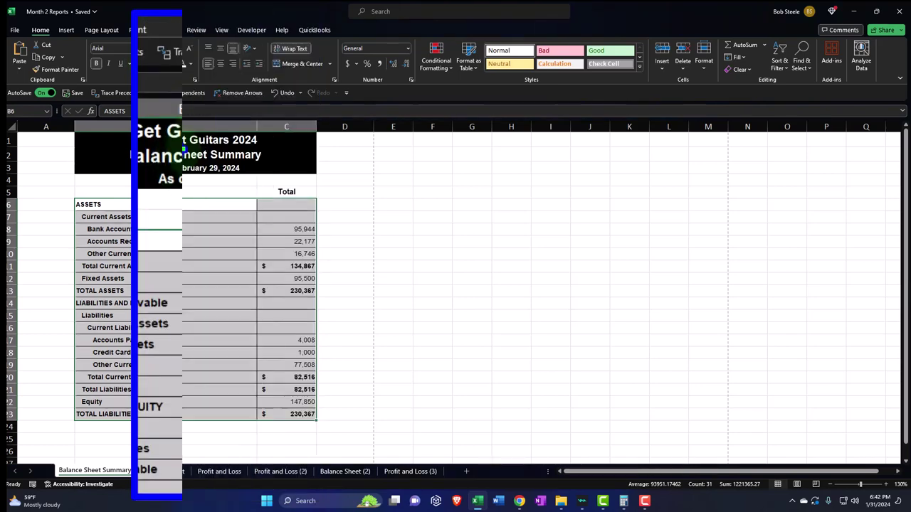
click(175, 280)
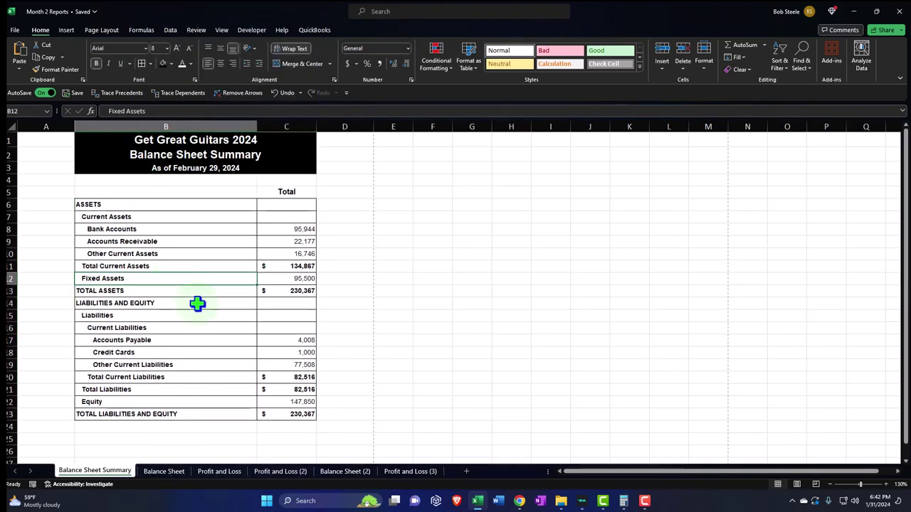
- Open the Balance Sheet sheet and show its page breaks by switching to Page Layout view and back to Normal
click(169, 471)
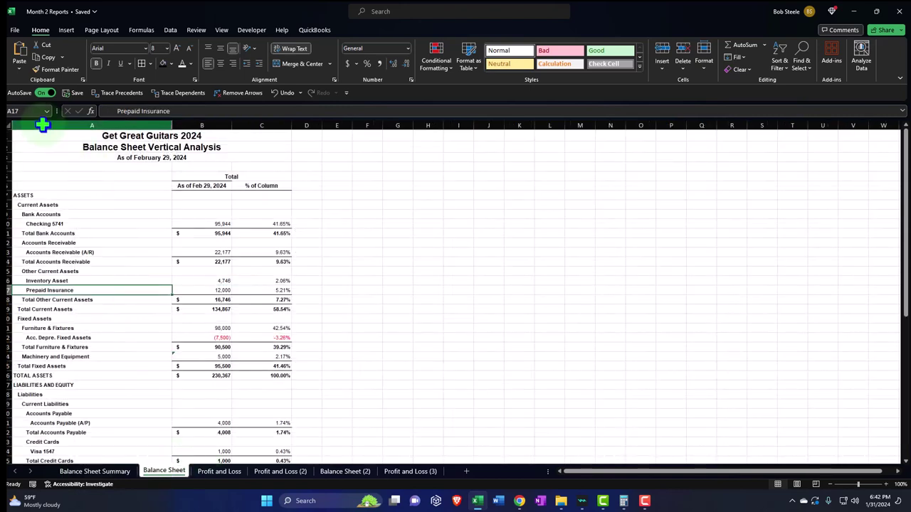
click(796, 484)
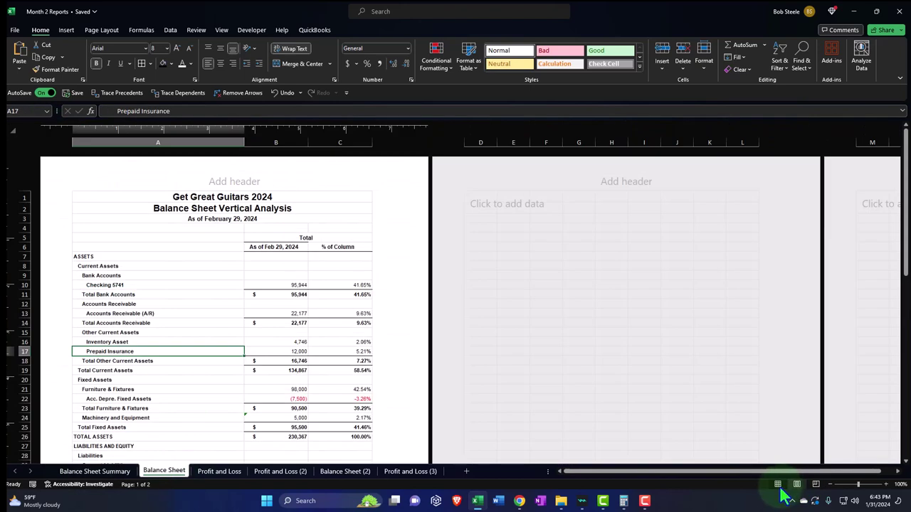
click(778, 484)
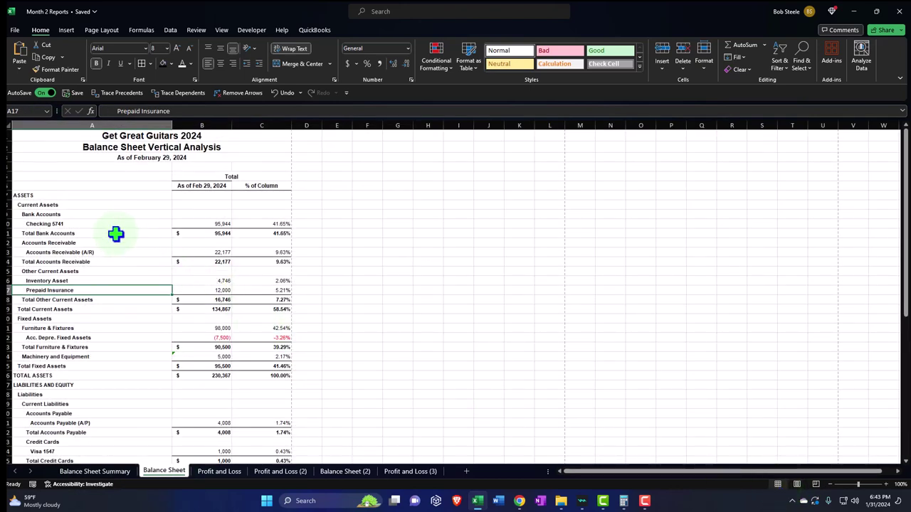
- Give the vertical analysis title rows A1:C4 a black fill with white text and apply all borders from ASSETS through the final total
drag(81, 139, 179, 167)
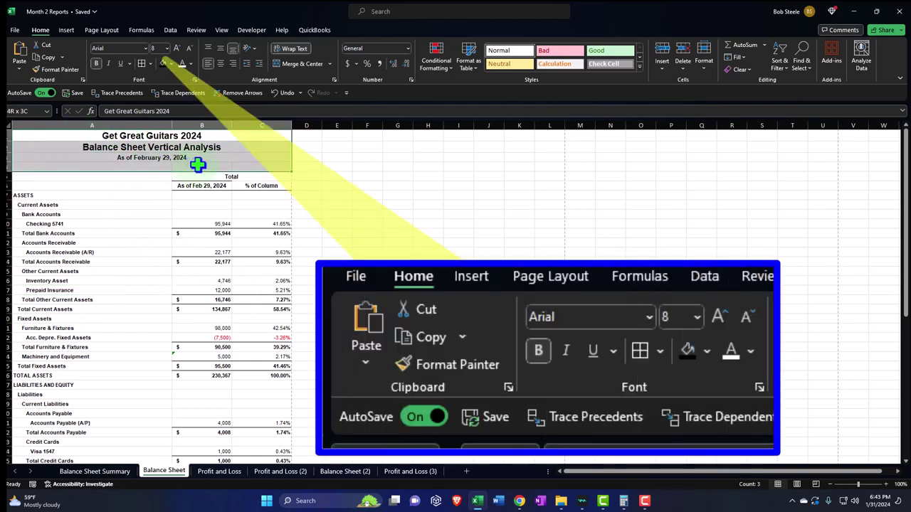
click(161, 62)
drag(57, 197, 256, 448)
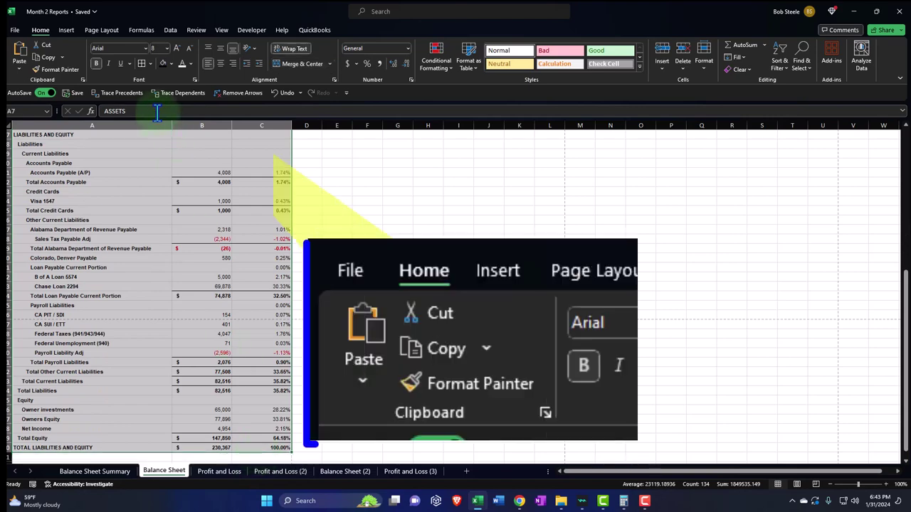
scroll(113, 229, up, 10)
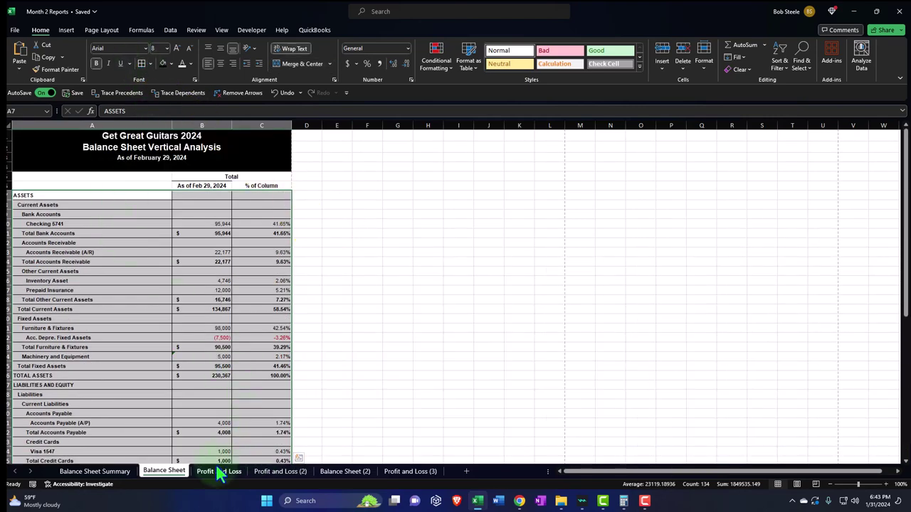
- Open the Profit and Loss sheet and toggle Page Layout and Normal views to show its page breaks
click(216, 471)
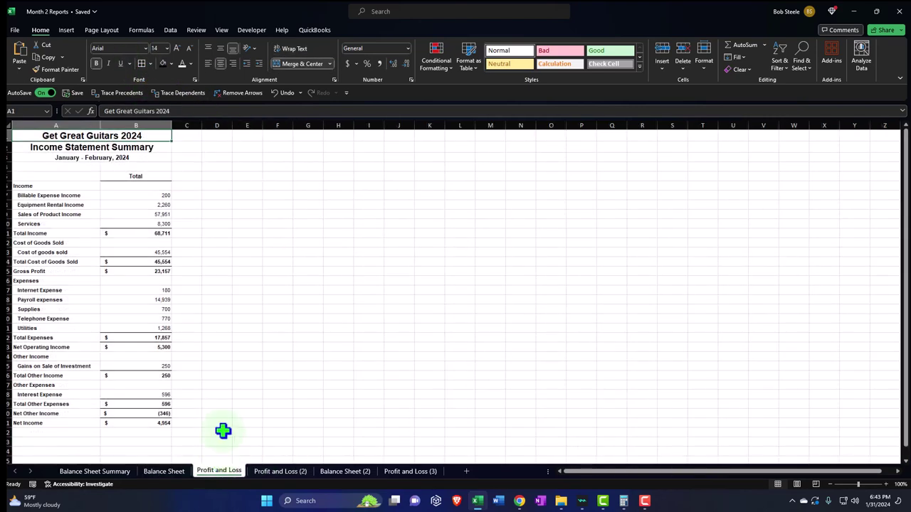
click(797, 485)
click(778, 485)
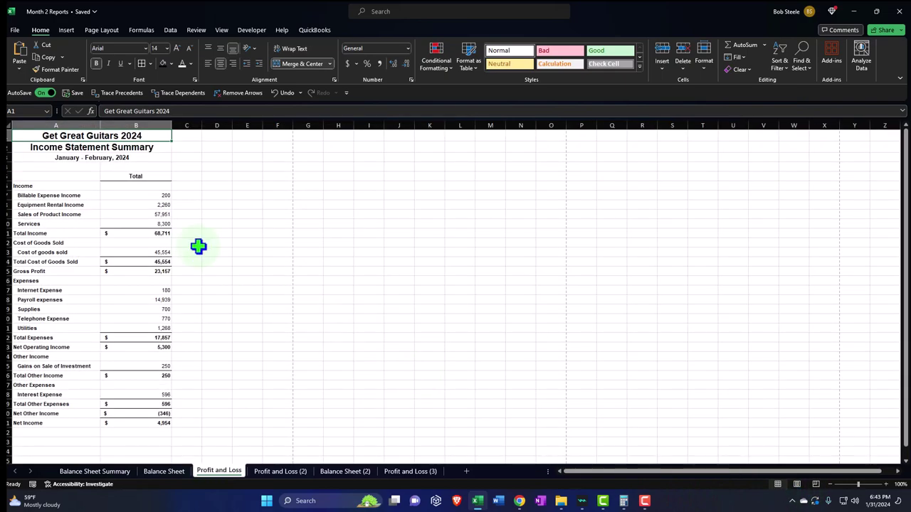
- Insert a blank column before column A on the Profit and Loss sheet
click(122, 212)
click(44, 132)
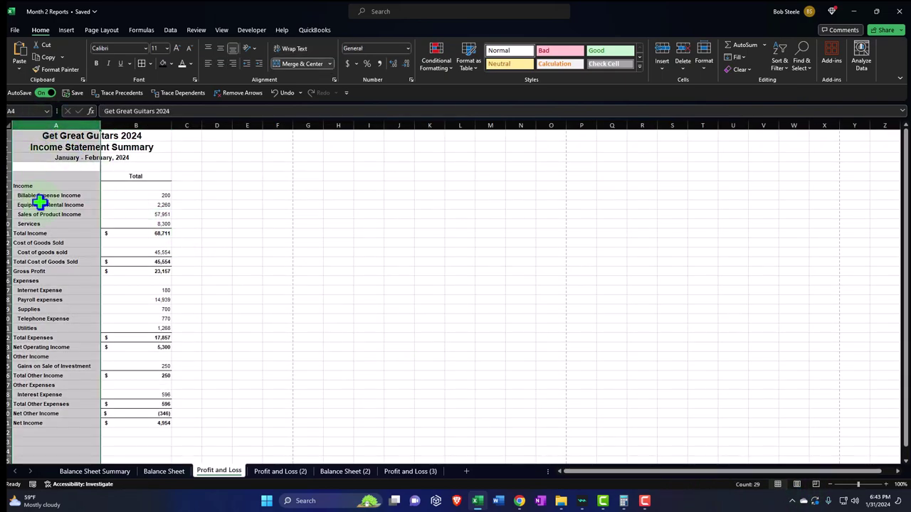
right_click(44, 132)
click(71, 199)
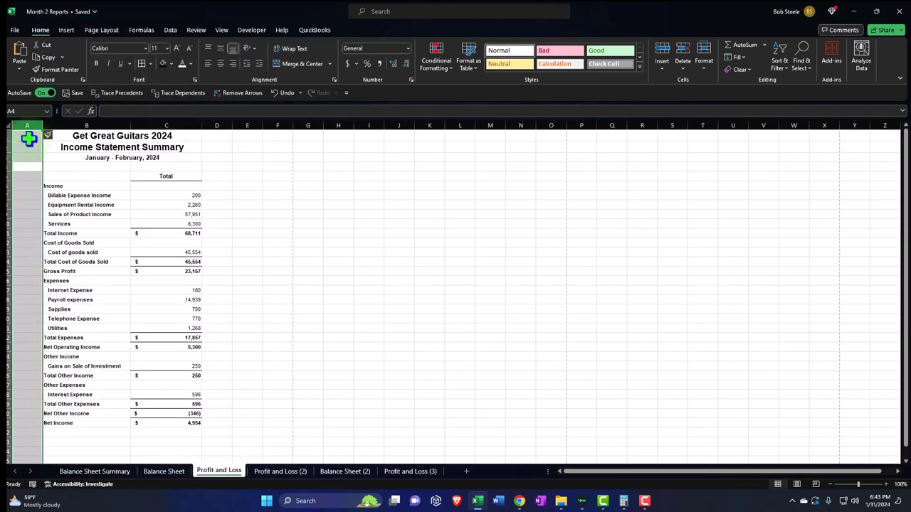
- Widen blank column D and label column B, and narrow the Total column C
click(23, 132)
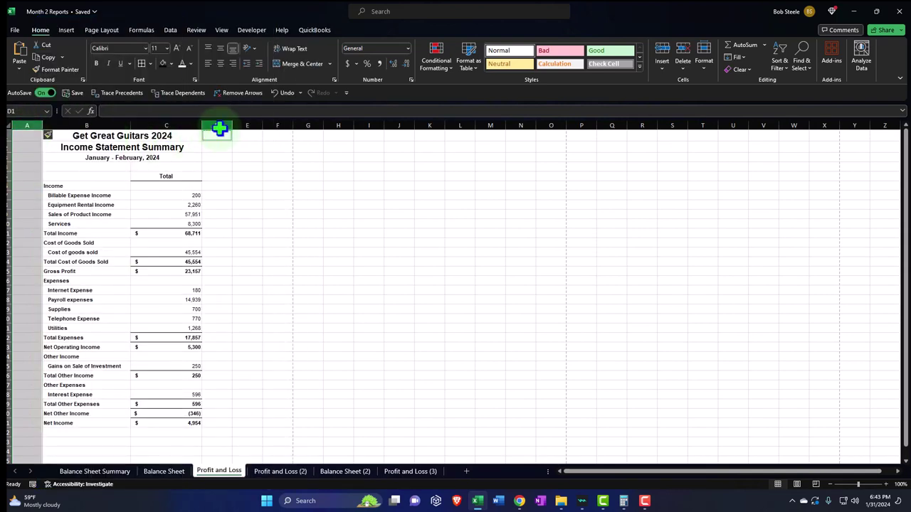
click(225, 127)
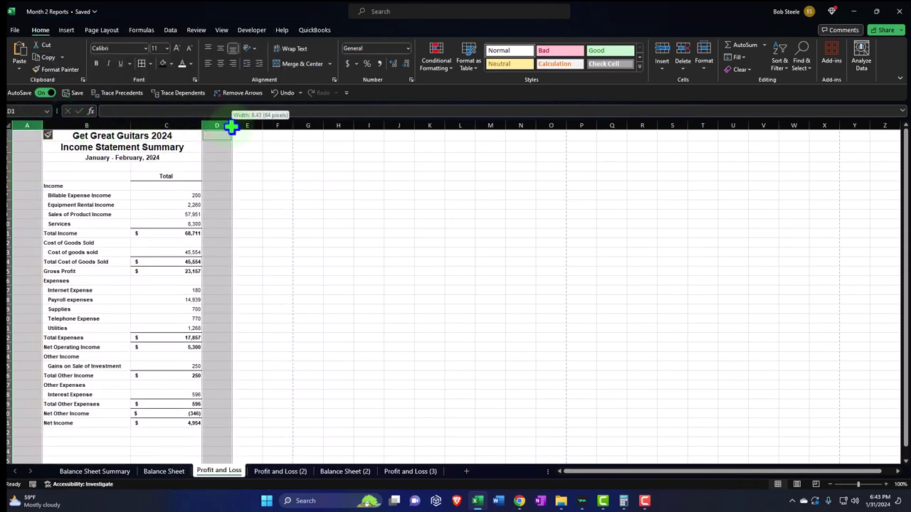
drag(231, 126, 247, 127)
click(155, 224)
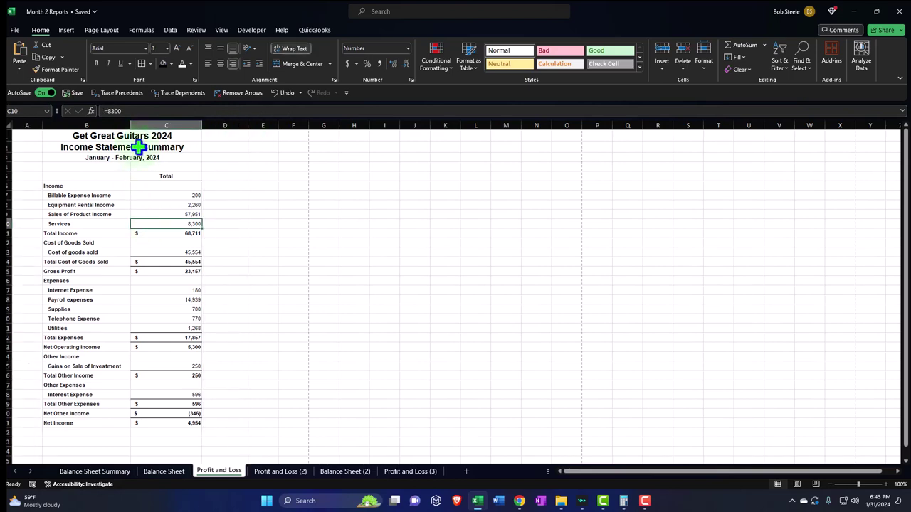
drag(130, 126, 190, 135)
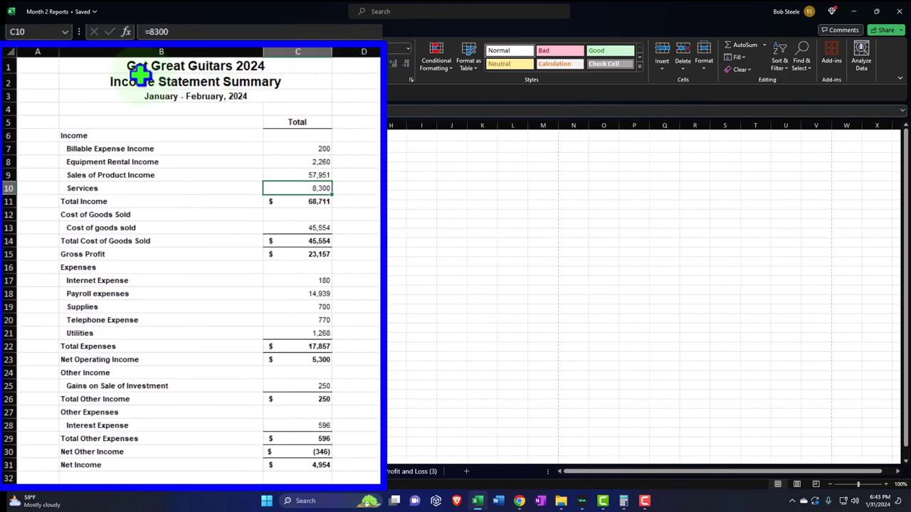
- Give the Income Statement Summary title rows B1:C3 a black fill with white text
drag(101, 139, 171, 157)
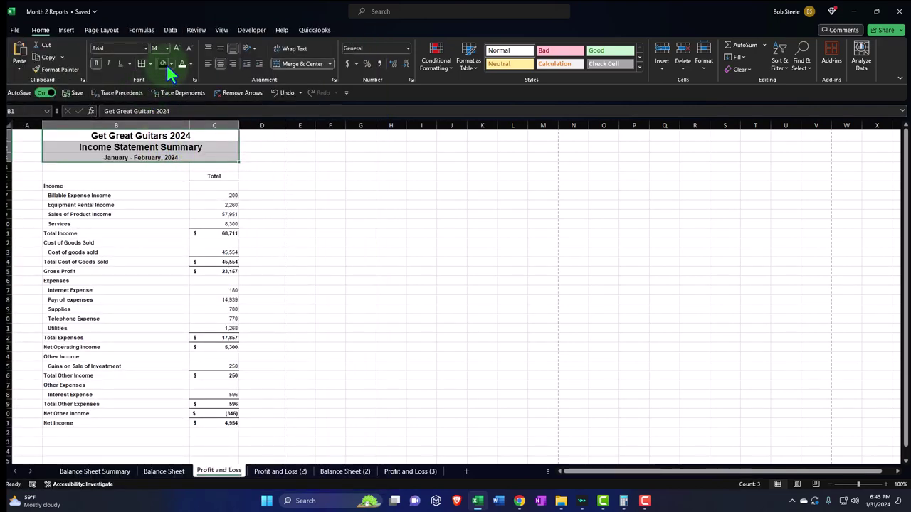
click(165, 64)
click(183, 64)
click(79, 214)
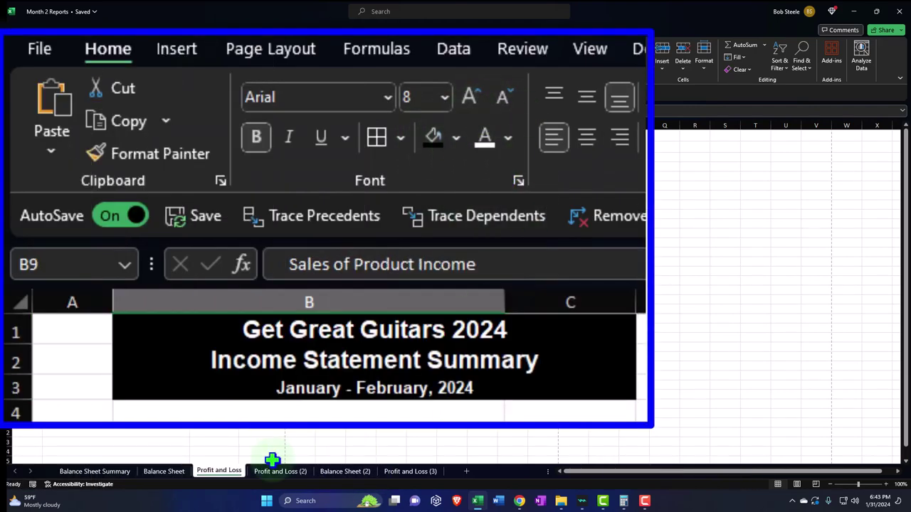
- Open the Profit and Loss (2) sheet and show its page breaks by switching to Page Layout view and back to Normal
click(275, 469)
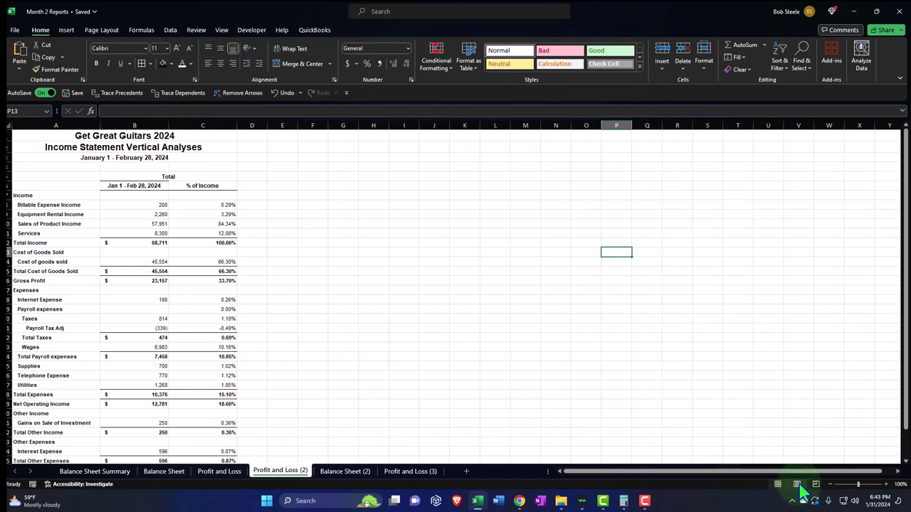
click(797, 484)
click(778, 485)
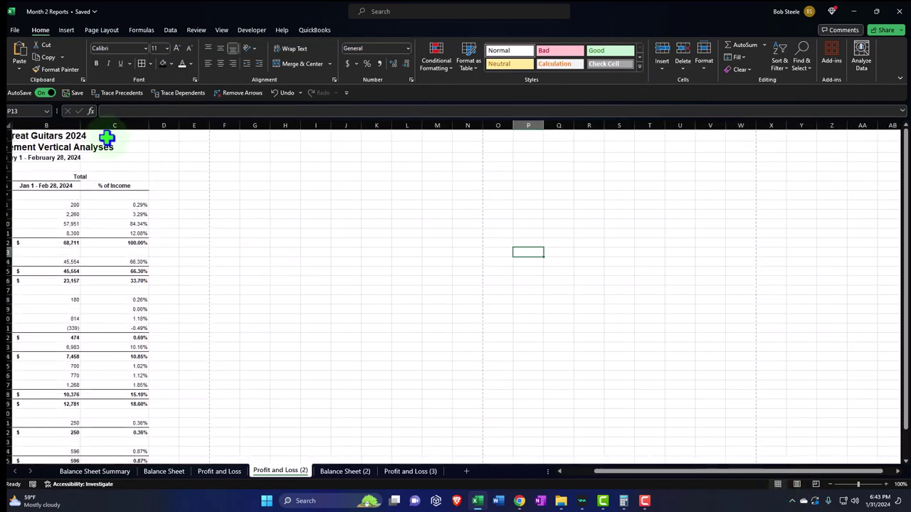
drag(616, 470, 585, 469)
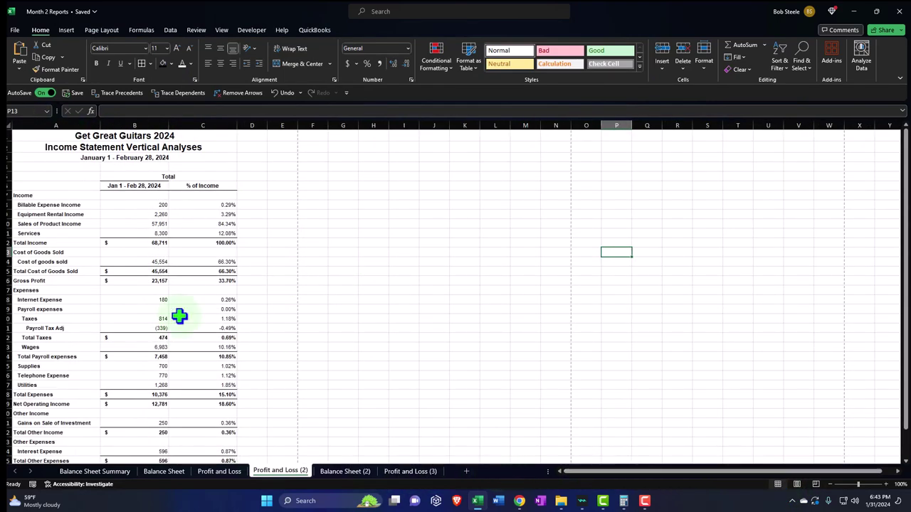
- Insert a blank column before column A and give the vertical analysis title rows B1:D3 a black fill with white text
click(46, 125)
right_click(39, 170)
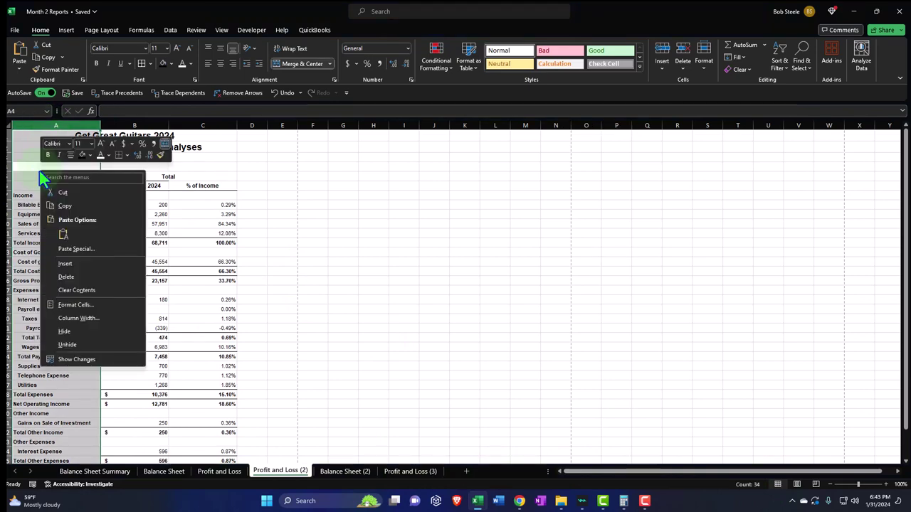
click(93, 306)
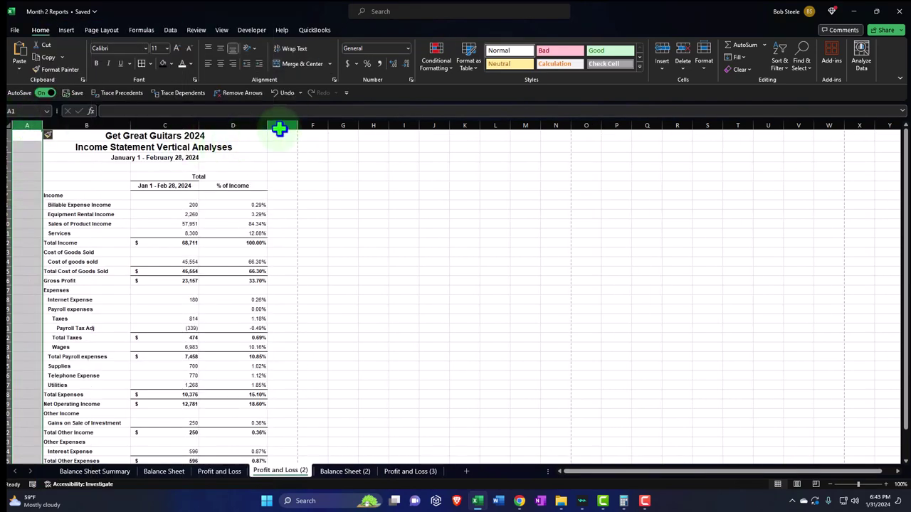
click(279, 240)
drag(99, 140, 183, 156)
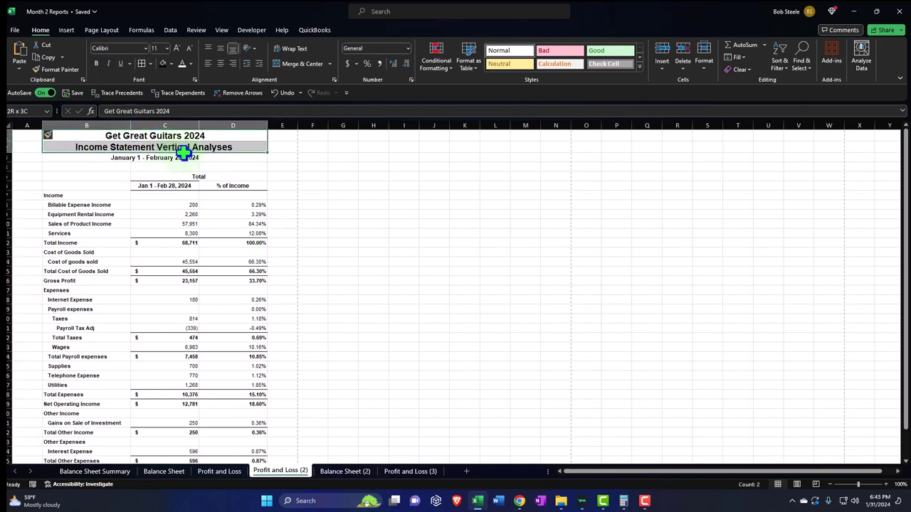
click(445, 130)
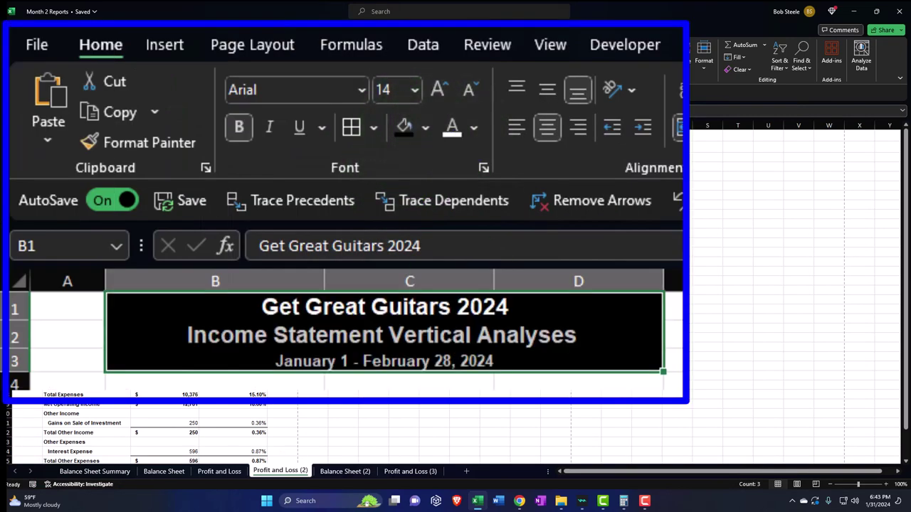
- Open the Balance Sheet (2) sheet and toggle Page Layout and Normal views to check where its pages break
click(347, 474)
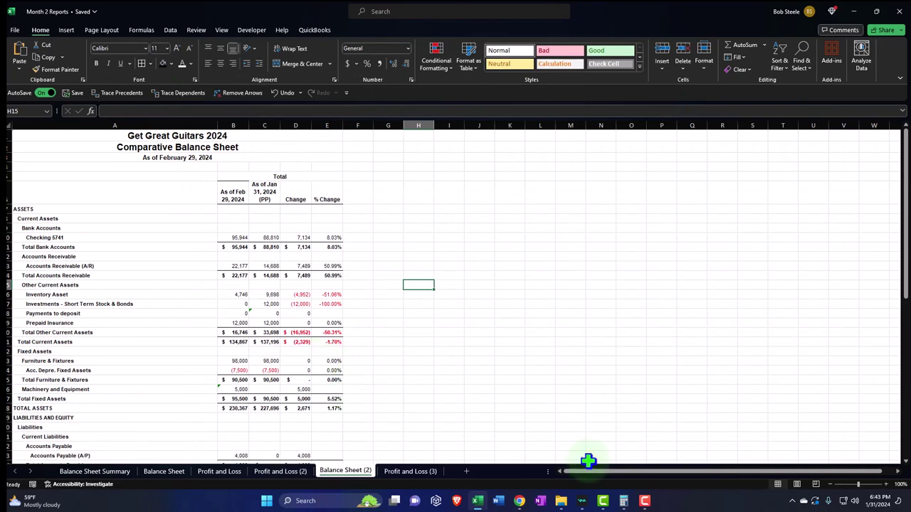
click(796, 485)
click(778, 485)
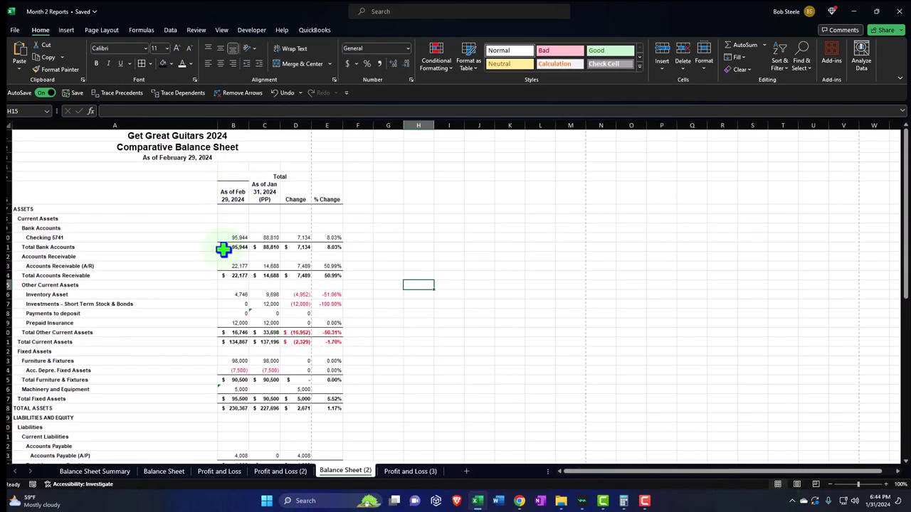
scroll(223, 248, down, 5)
scroll(224, 316, up, 4)
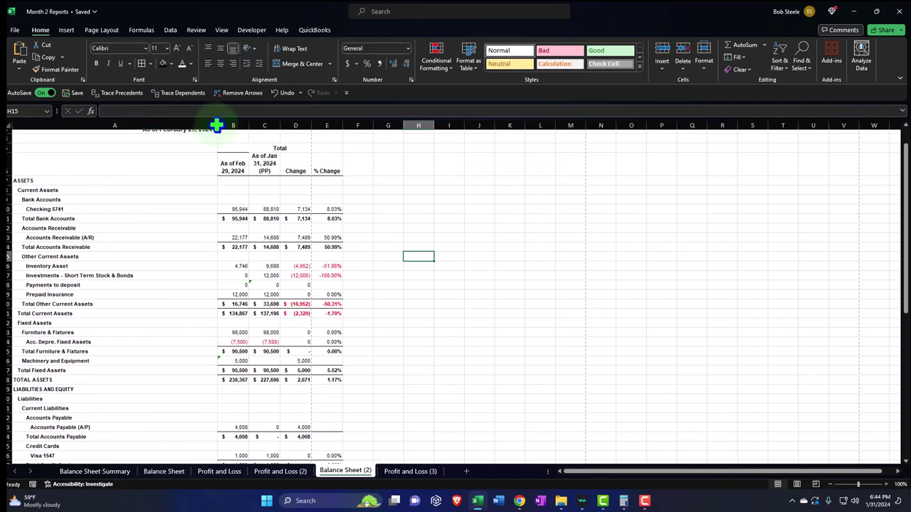
- Narrow the account label column A and set the Comparative Balance Sheet's page orientation to Landscape
drag(216, 125, 186, 127)
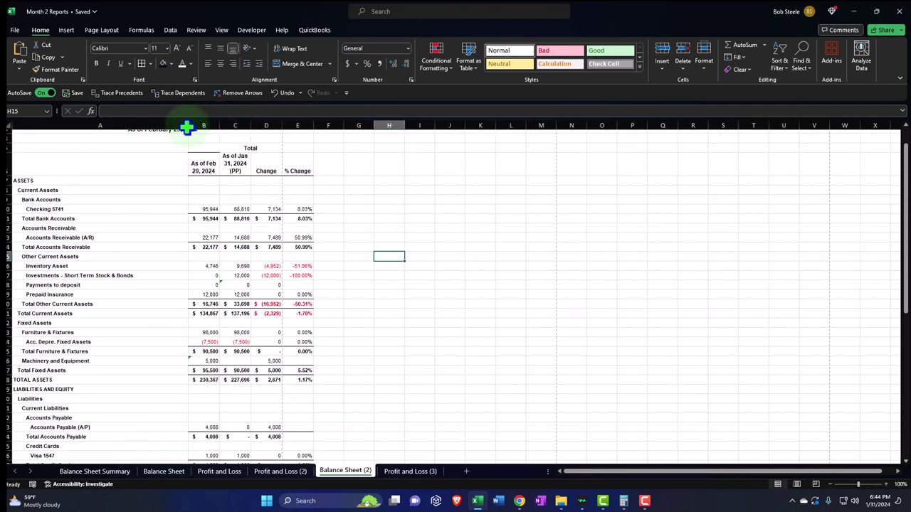
click(101, 30)
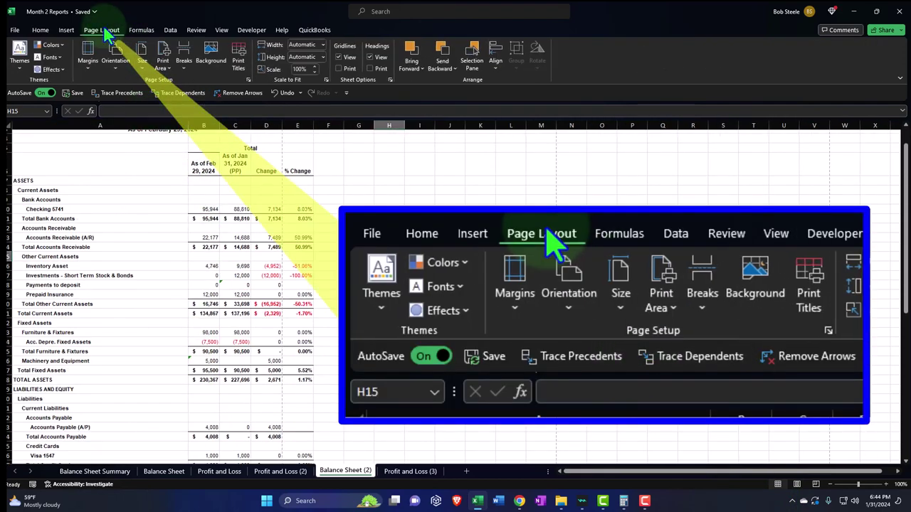
click(115, 55)
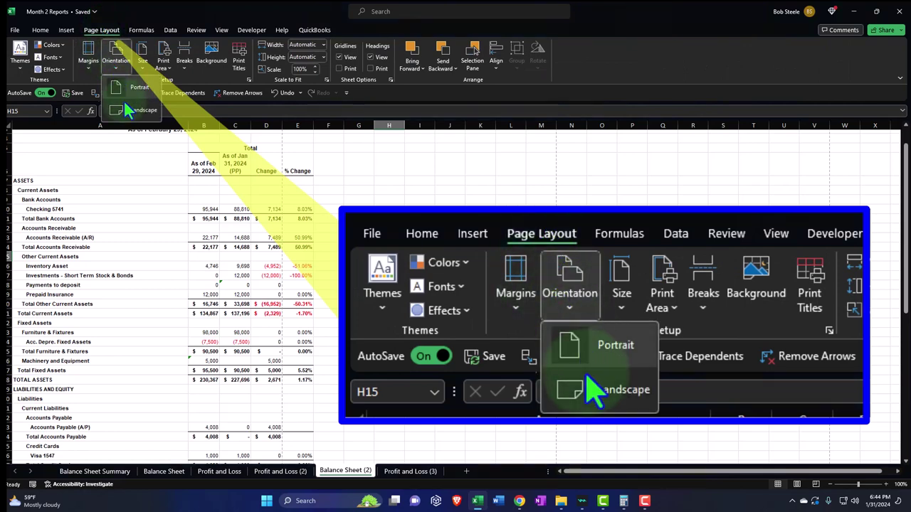
click(129, 115)
click(101, 263)
scroll(102, 258, up, 1)
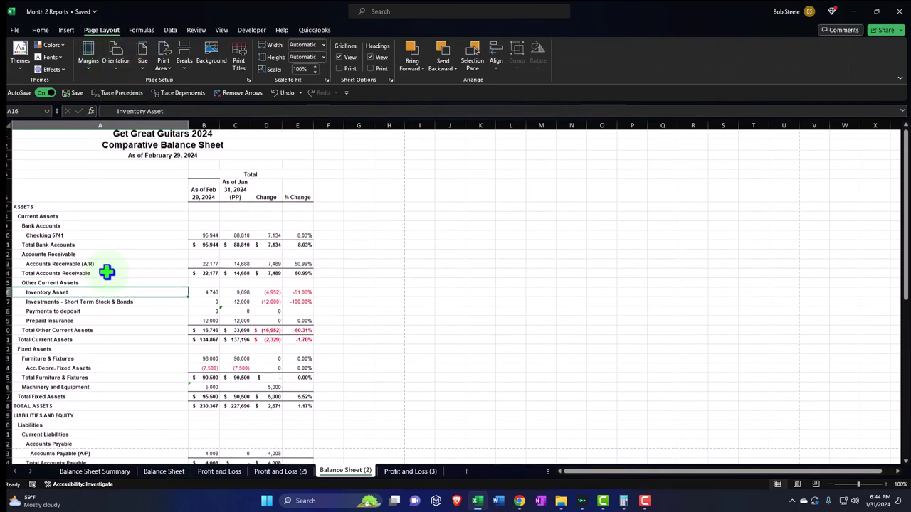
scroll(102, 256, down, 4)
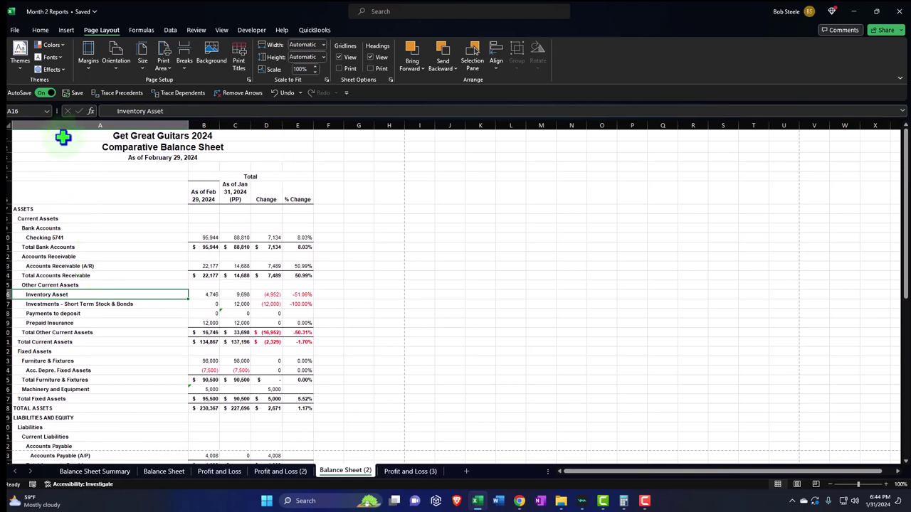
- Insert a blank column before column A on the Comparative Balance Sheet and slightly widen blank columns A and G
click(62, 138)
right_click(56, 138)
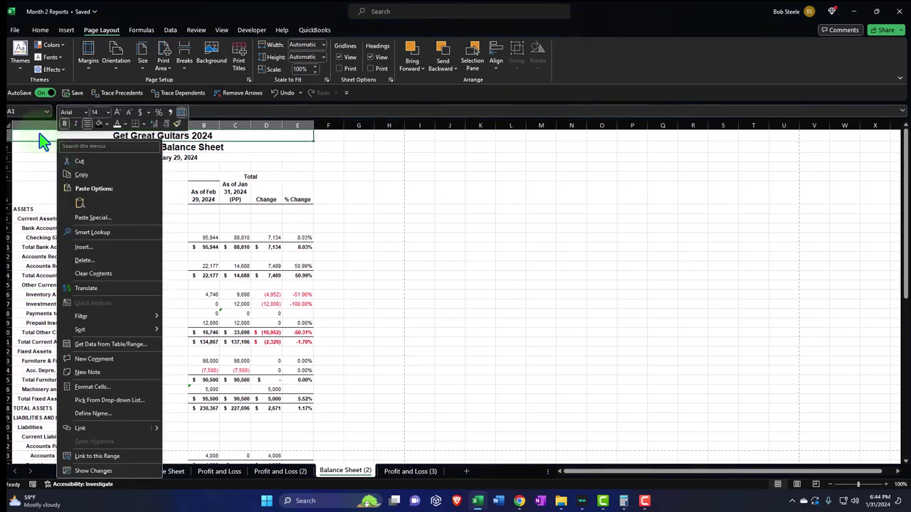
key(Escape)
key(ctrl+space)
right_click(47, 125)
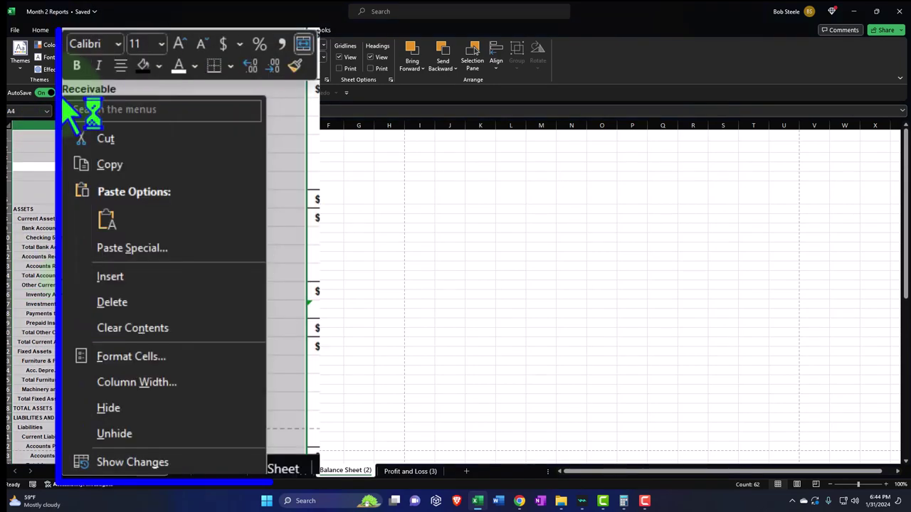
click(107, 274)
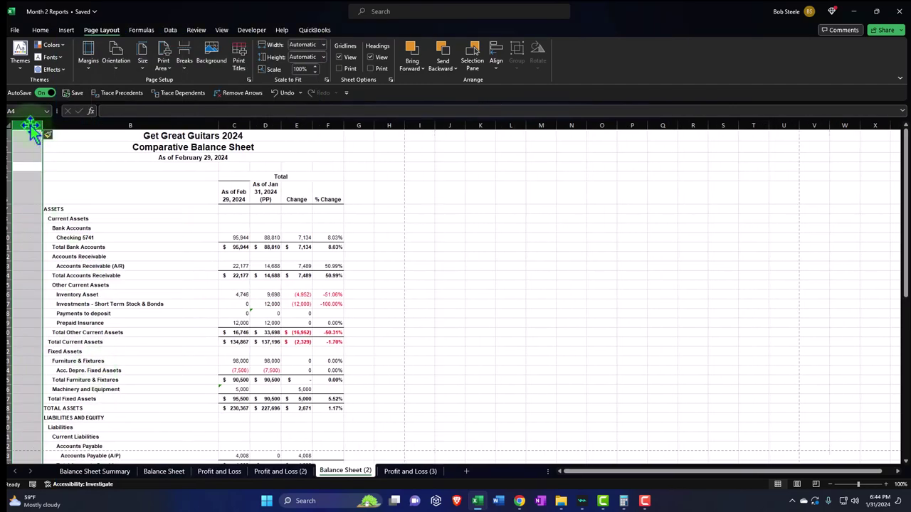
click(355, 125)
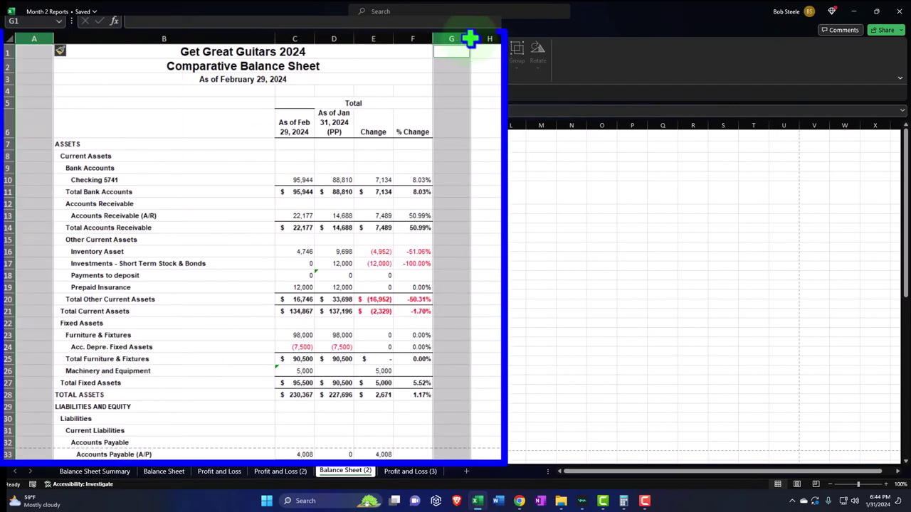
- Give the Comparative Balance Sheet title rows B1:F3 a black fill with white text
drag(182, 48, 214, 78)
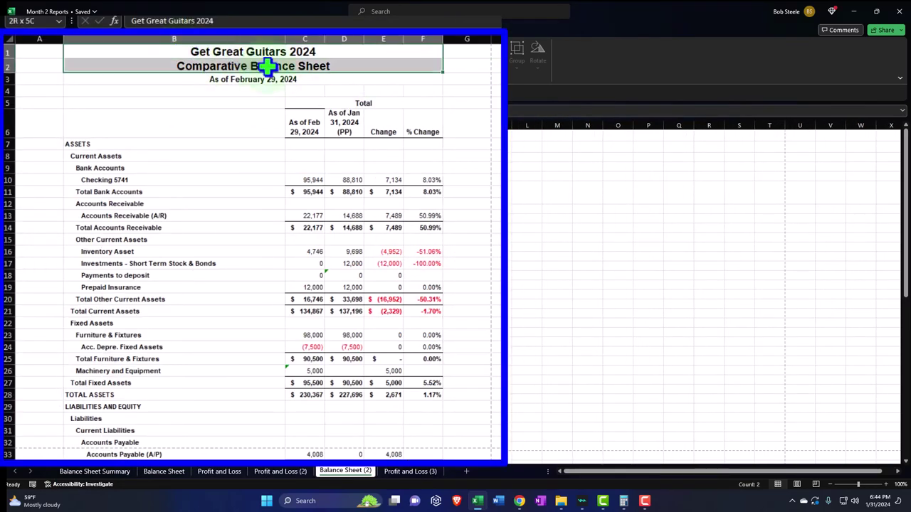
click(40, 31)
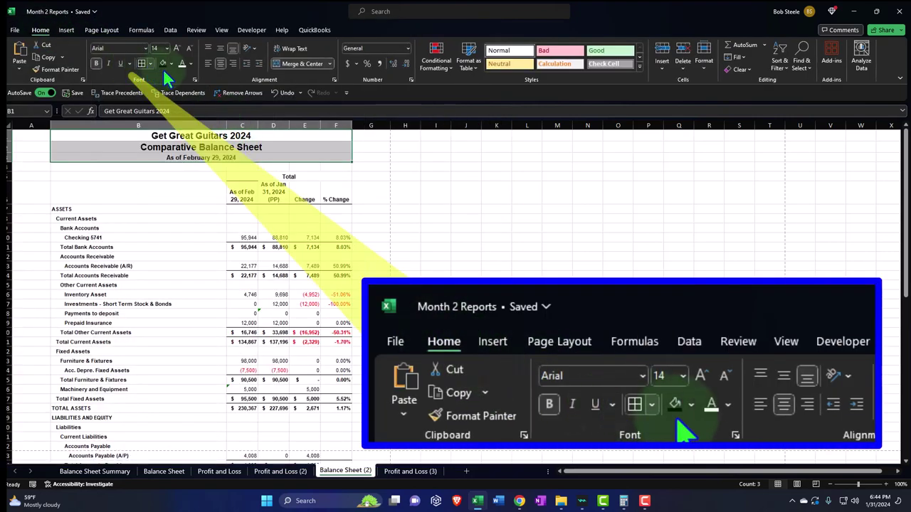
click(163, 63)
click(181, 64)
click(194, 288)
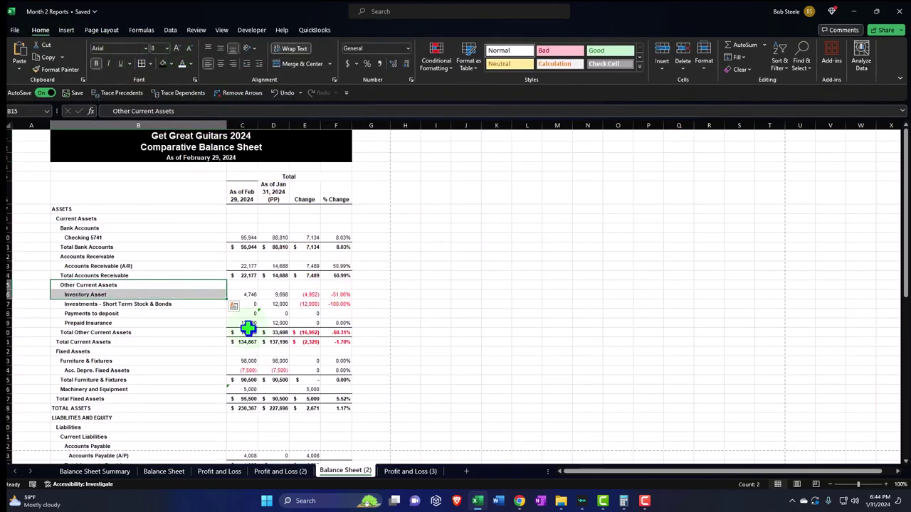
- Open the Profit and Loss (3) sheet and show its page breaks by toggling Page Layout and Normal views
click(427, 470)
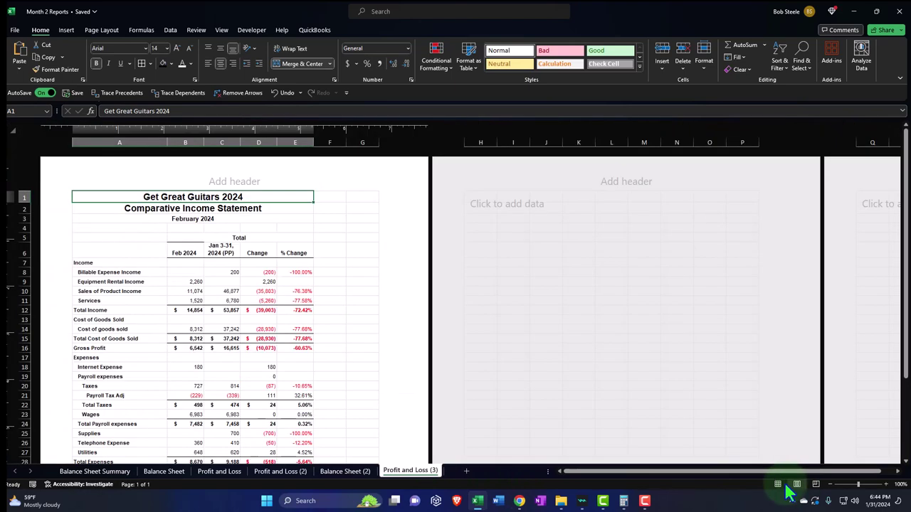
click(797, 484)
click(778, 484)
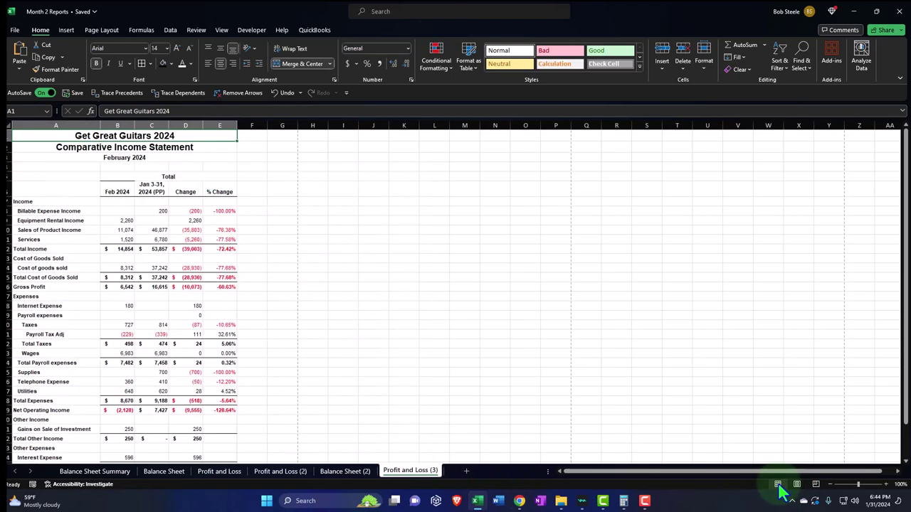
- Insert a blank column before column A on the Profit and Loss (3) sheet
click(47, 127)
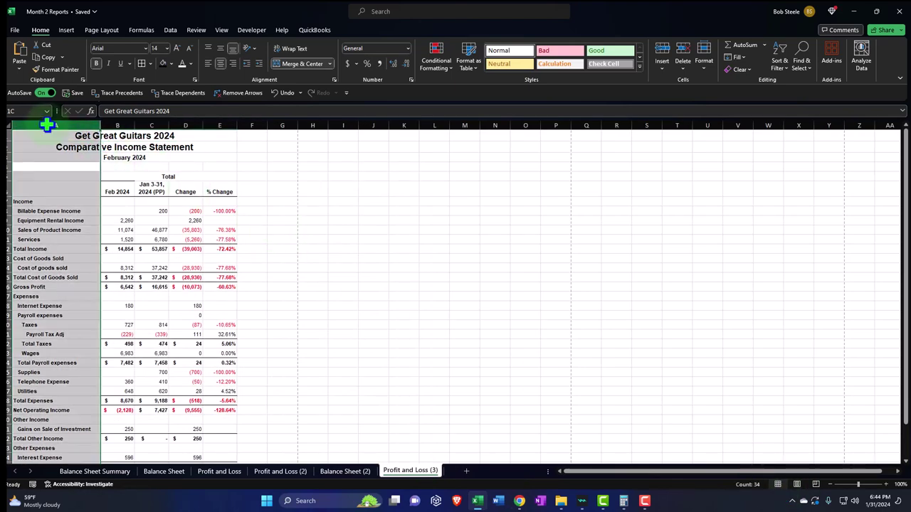
right_click(31, 304)
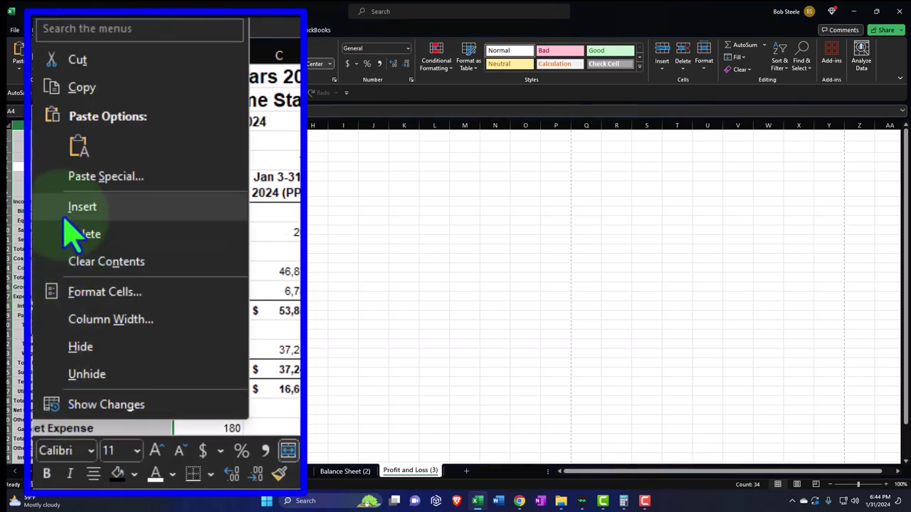
click(74, 207)
- Give the Comparative Income Statement title rows B1:F3 a black fill with white text and no underline
drag(93, 140, 173, 156)
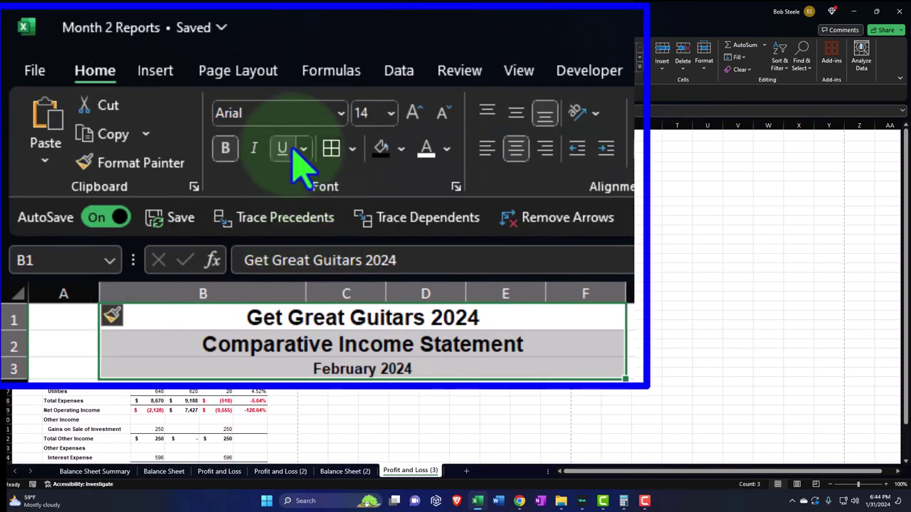
click(289, 149)
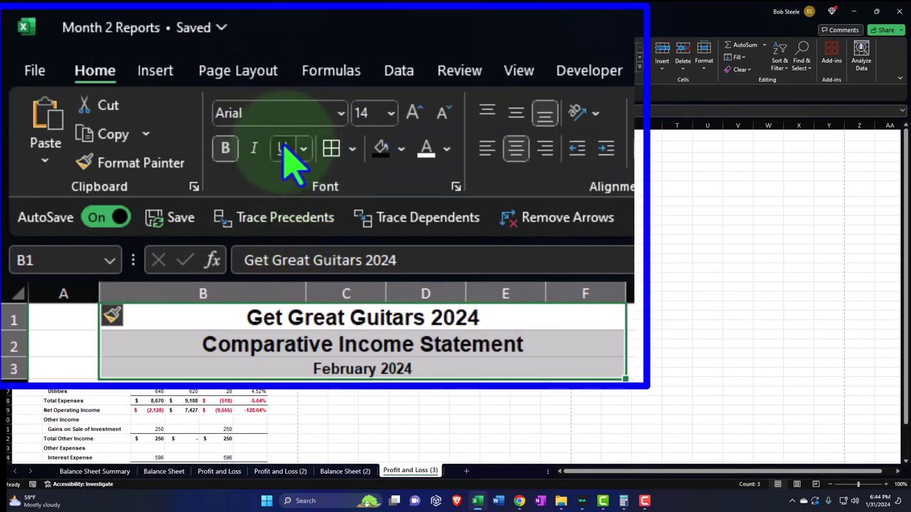
click(425, 149)
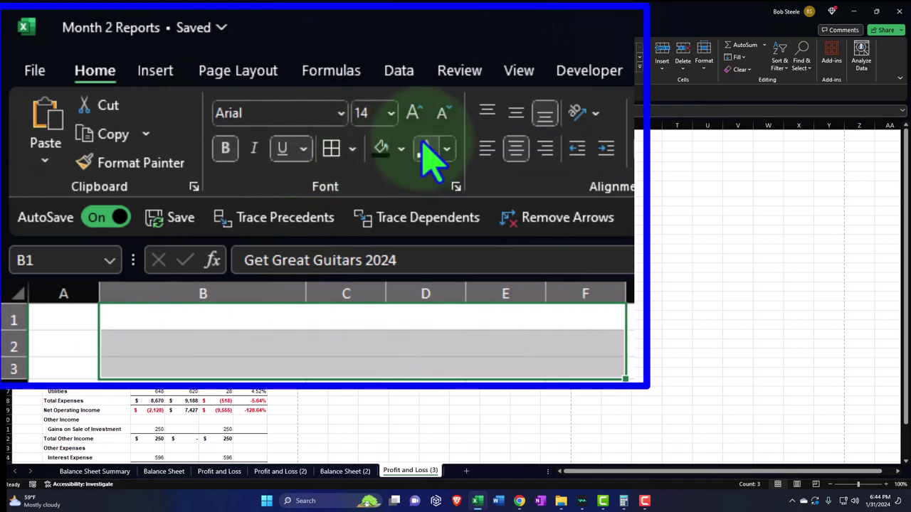
click(381, 148)
click(219, 267)
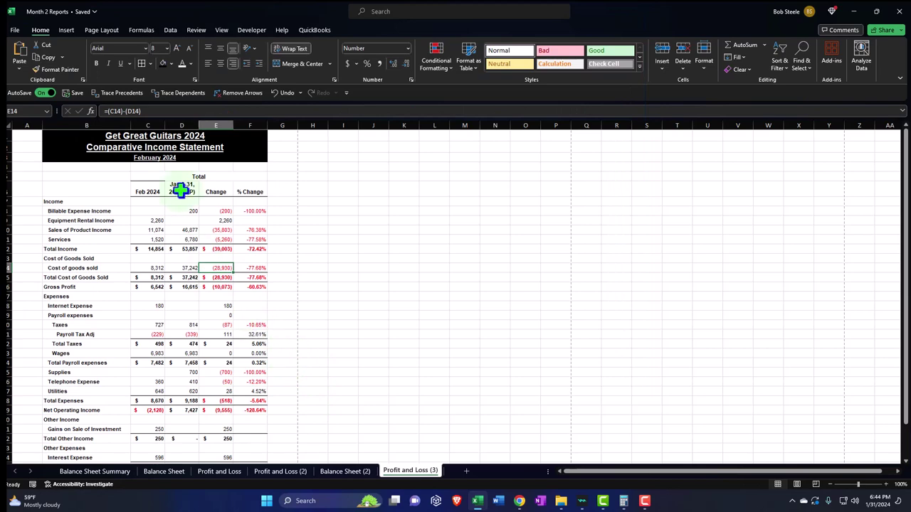
drag(121, 136, 145, 157)
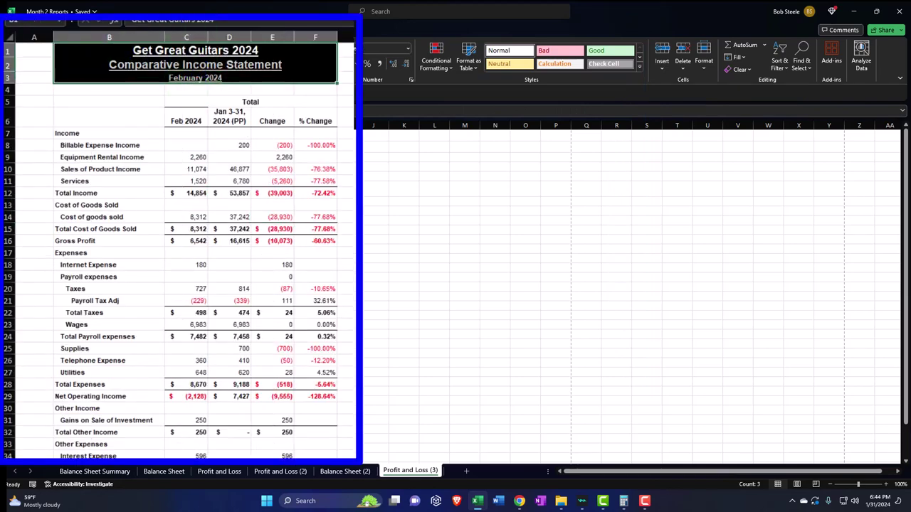
click(213, 241)
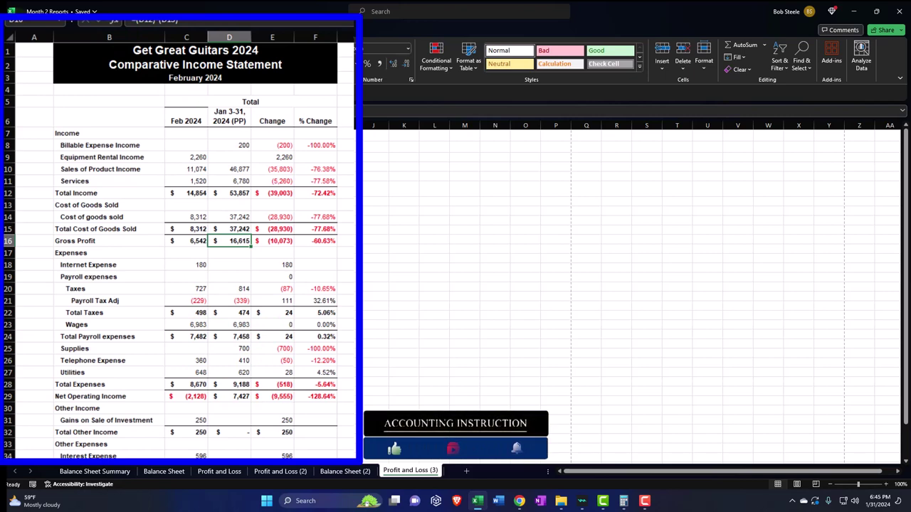
- Set the print scope to Print Entire Workbook and page through the print preview of all reports
click(16, 31)
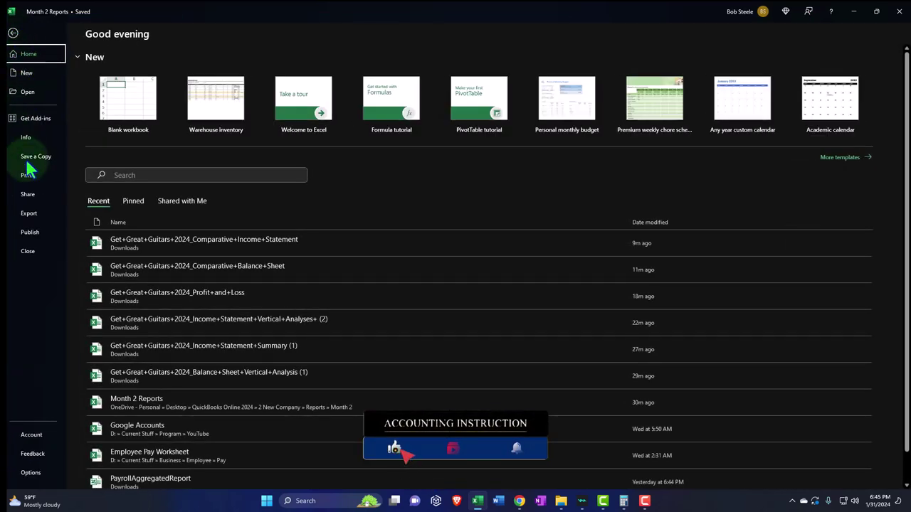
click(31, 175)
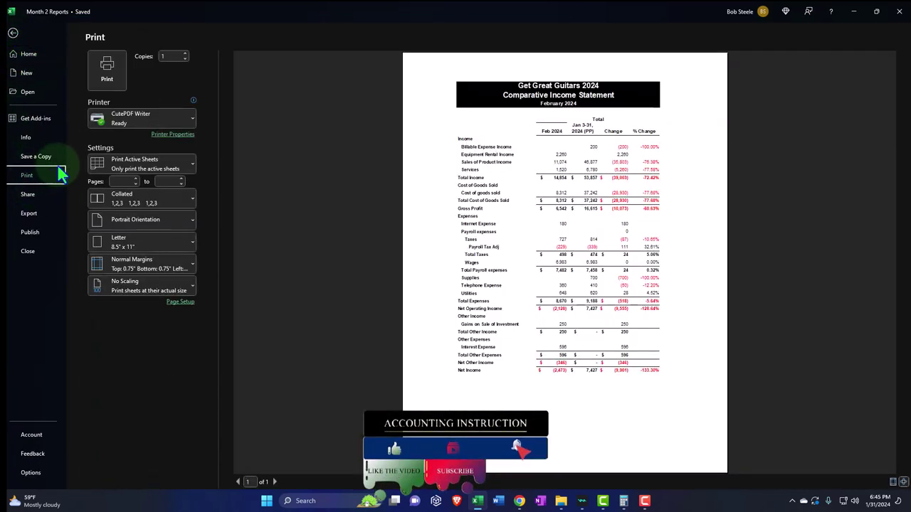
click(183, 162)
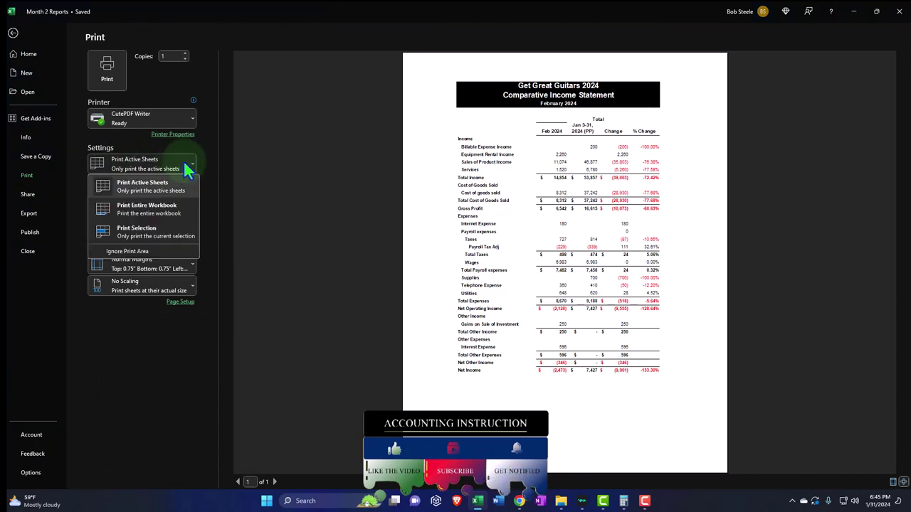
click(170, 212)
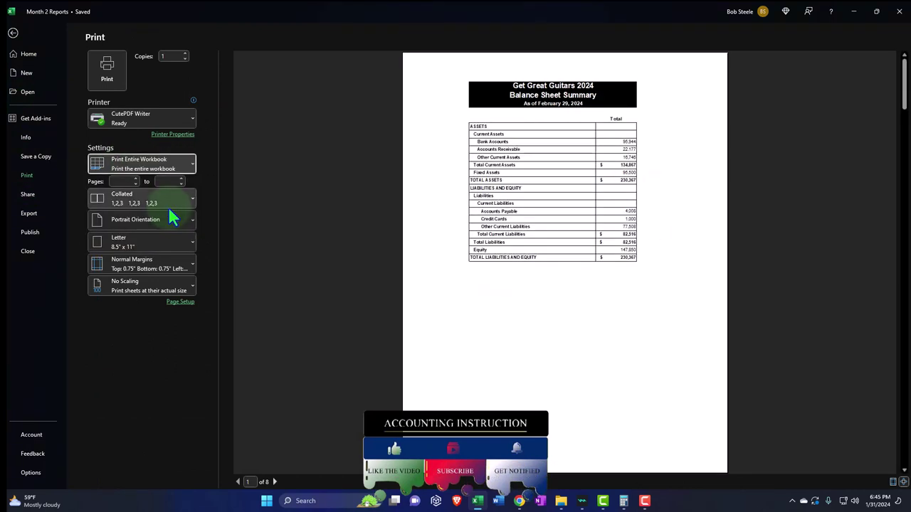
scroll(333, 220, down, 5)
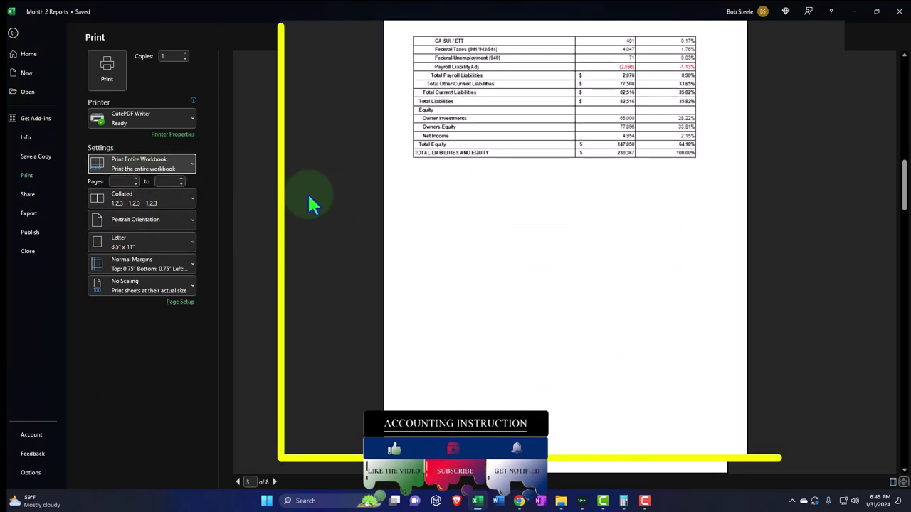
scroll(308, 198, down, 2)
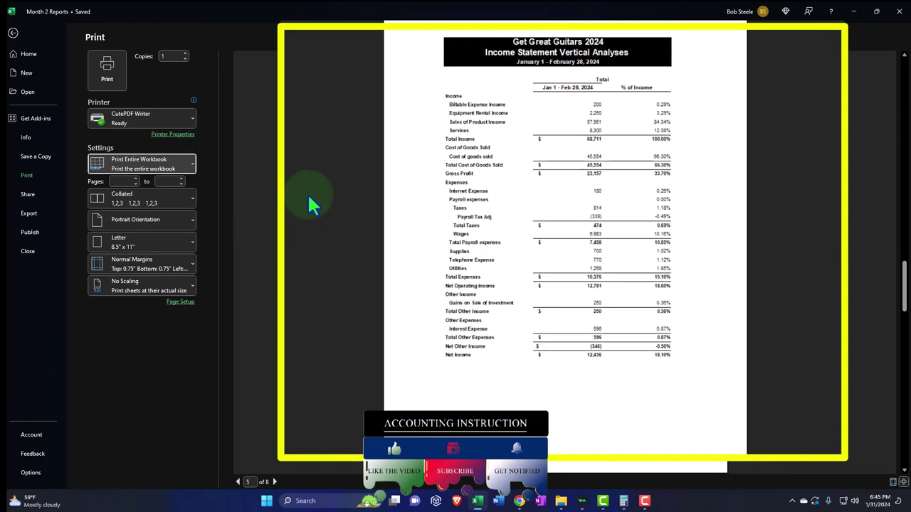
scroll(316, 206, down, 1)
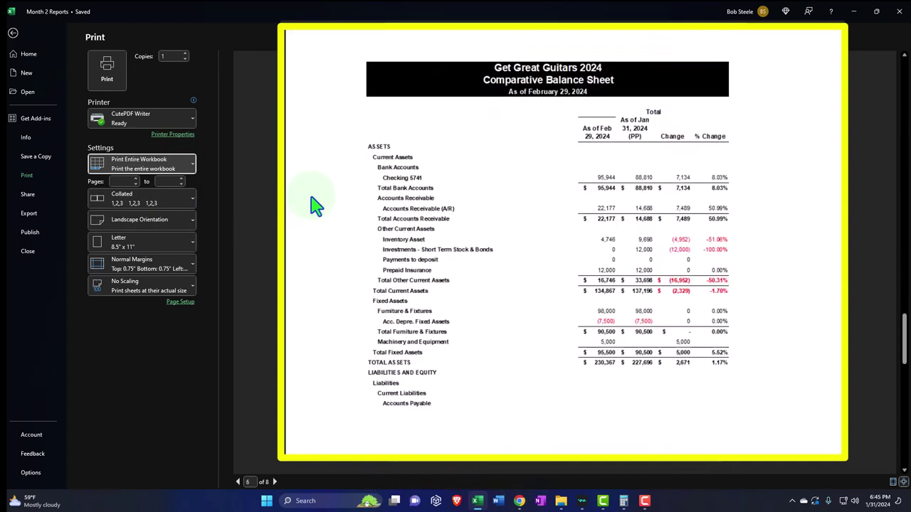
scroll(316, 206, down, 3)
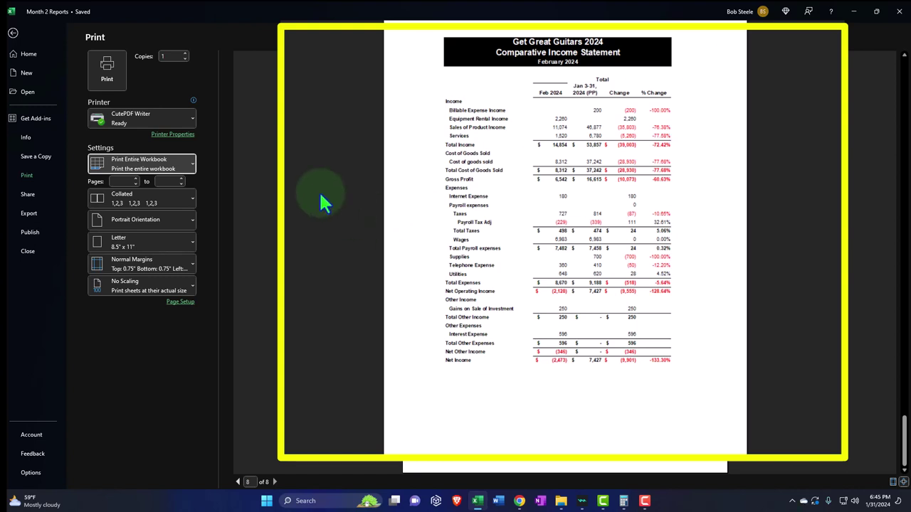
- Print the entire workbook with CutePDF Writer and save it as the PDF Month 2 Reports in the Reports folder
click(191, 117)
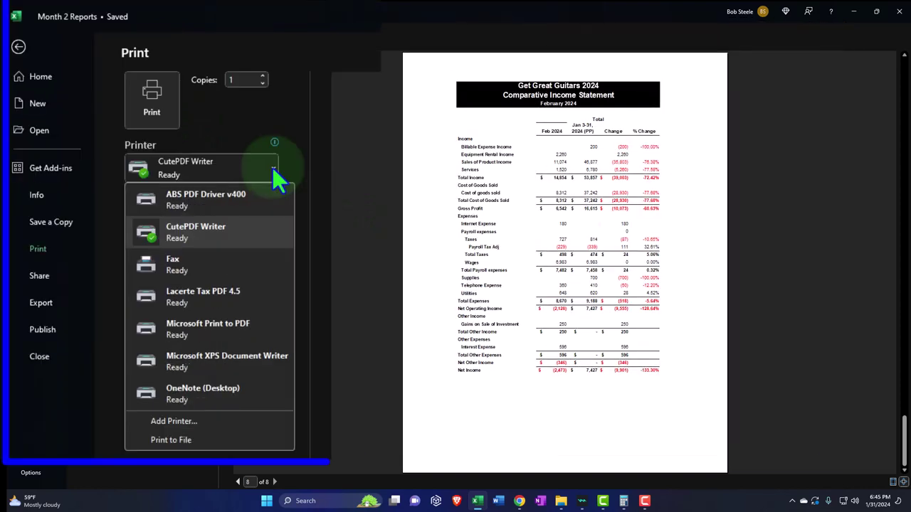
click(227, 230)
click(158, 102)
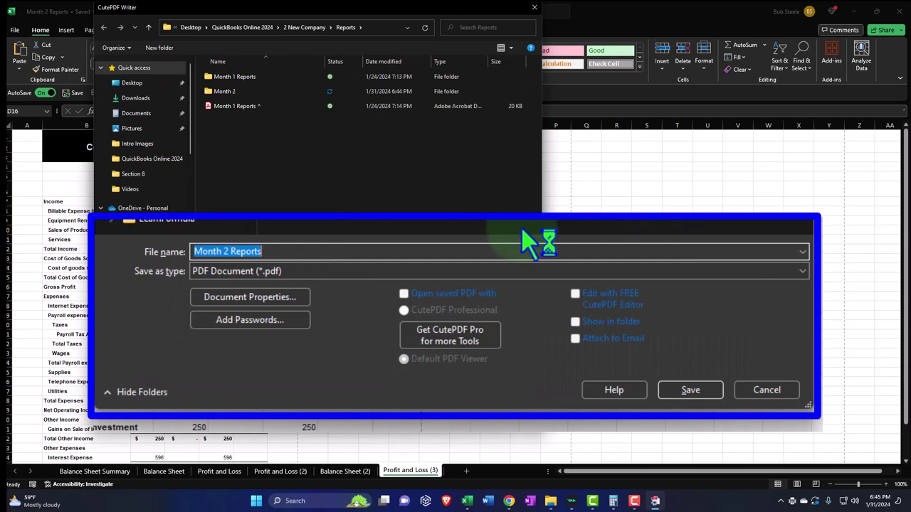
click(696, 396)
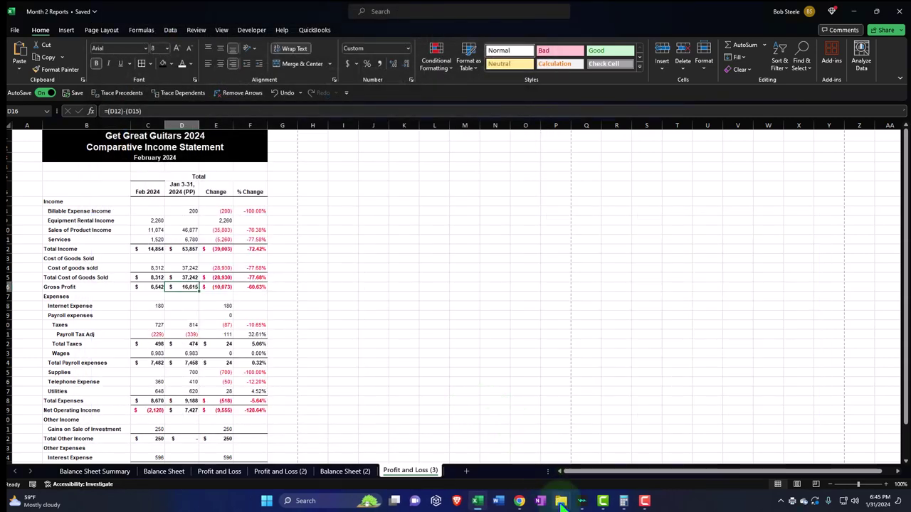
- Switch to File Explorer, go up to the Reports folder and open the Month 2 Reports PDF
mouse_move(561, 502)
click(499, 448)
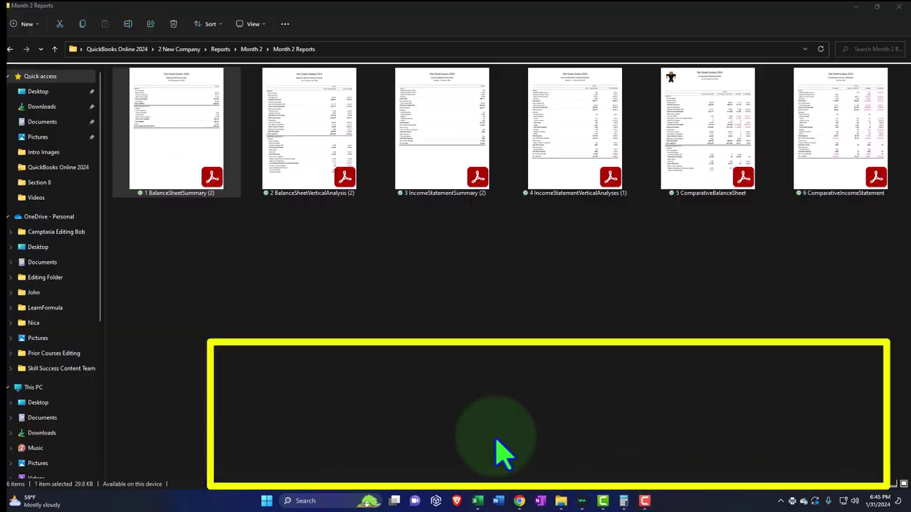
click(253, 50)
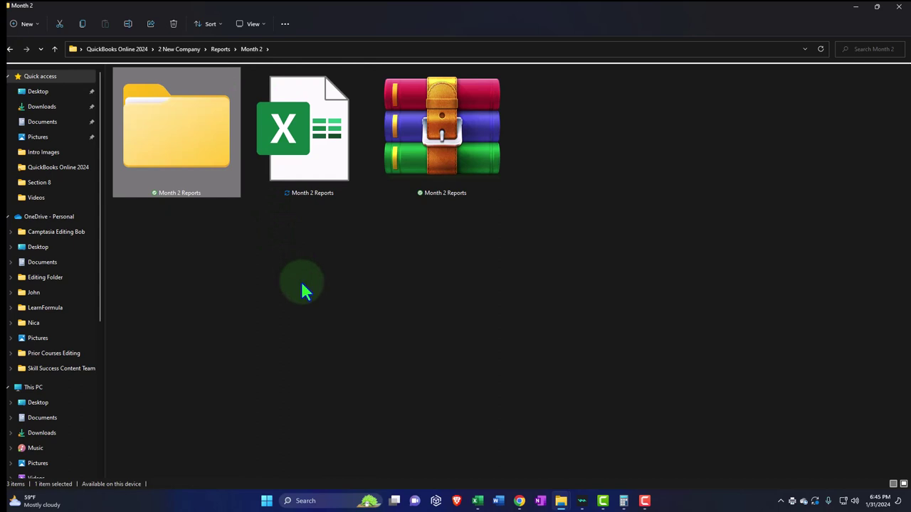
key(alt+Up)
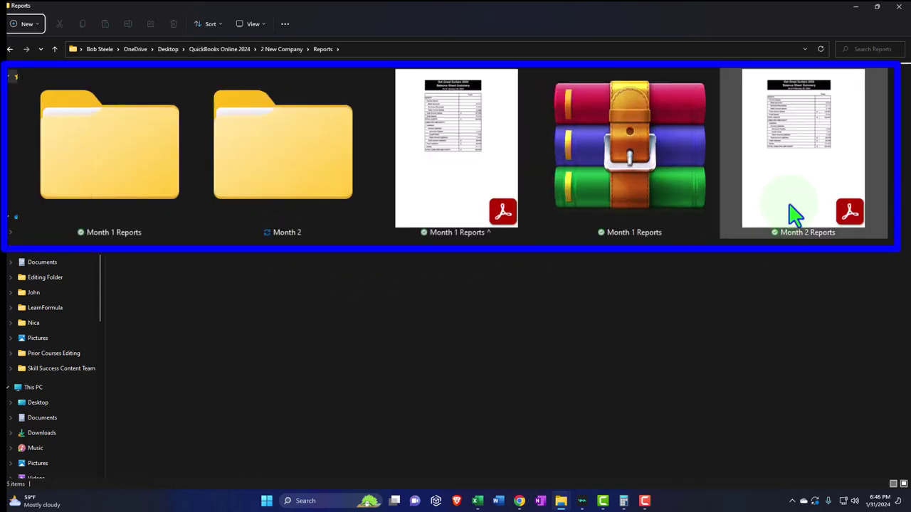
click(754, 220)
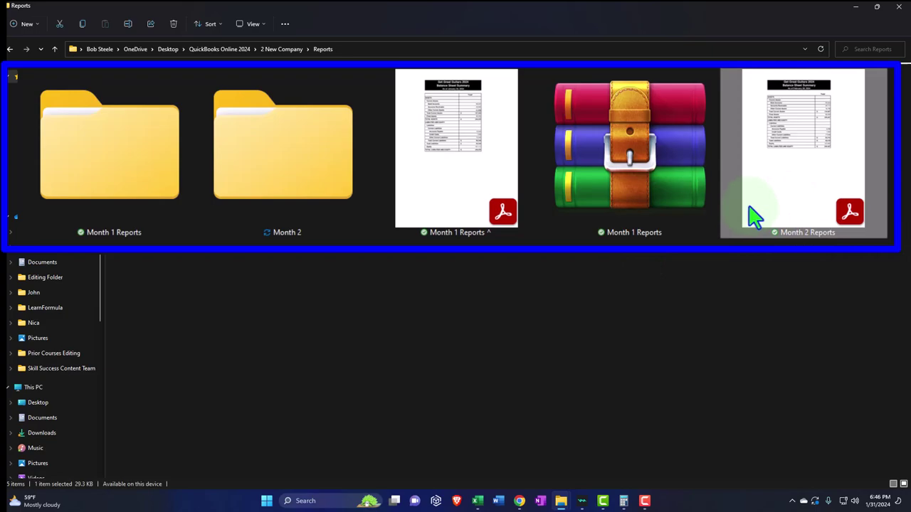
double_click(755, 217)
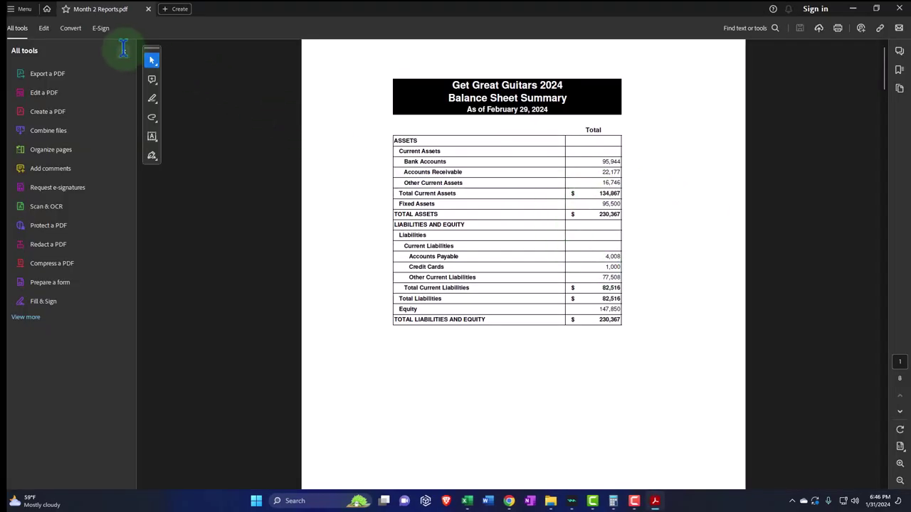
- Hide the tools pane, examine the report pages in the Month 2 Reports PDF, and close the PDF viewer
click(123, 48)
scroll(264, 263, down, 5)
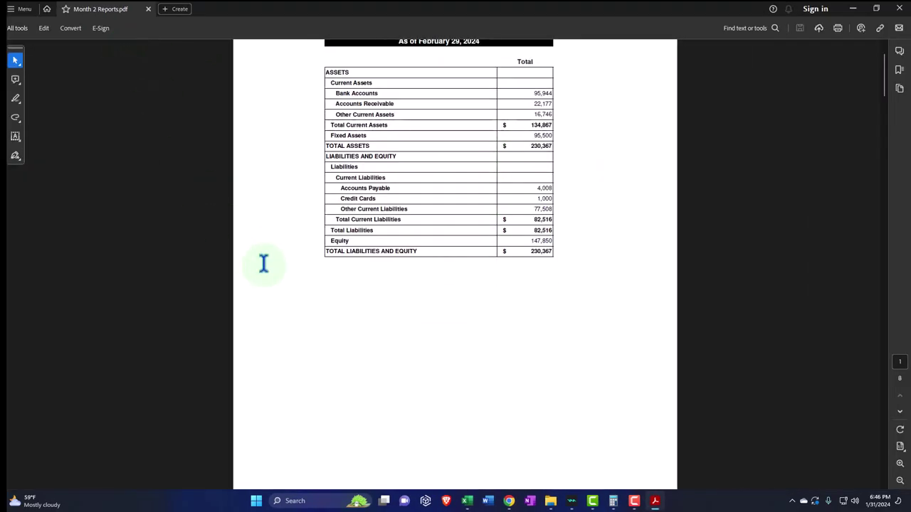
scroll(263, 263, down, 3)
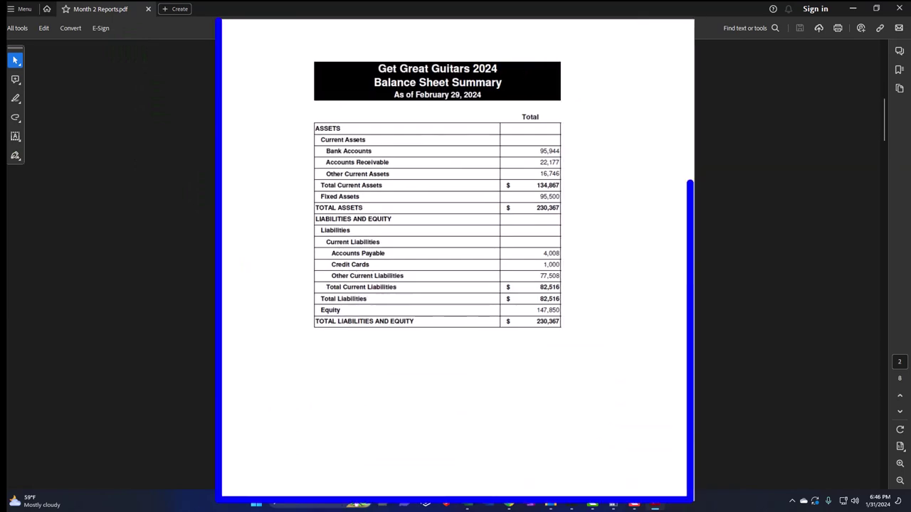
scroll(249, 260, down, 5)
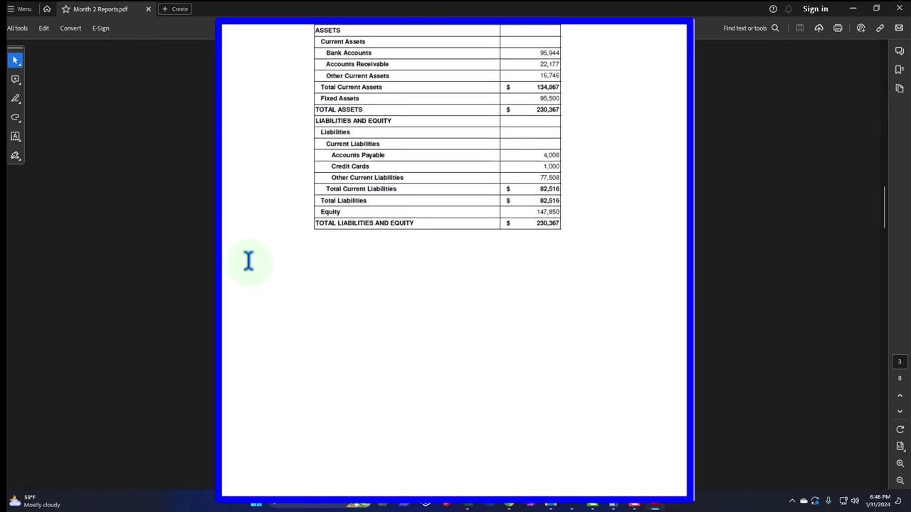
scroll(249, 260, down, 10)
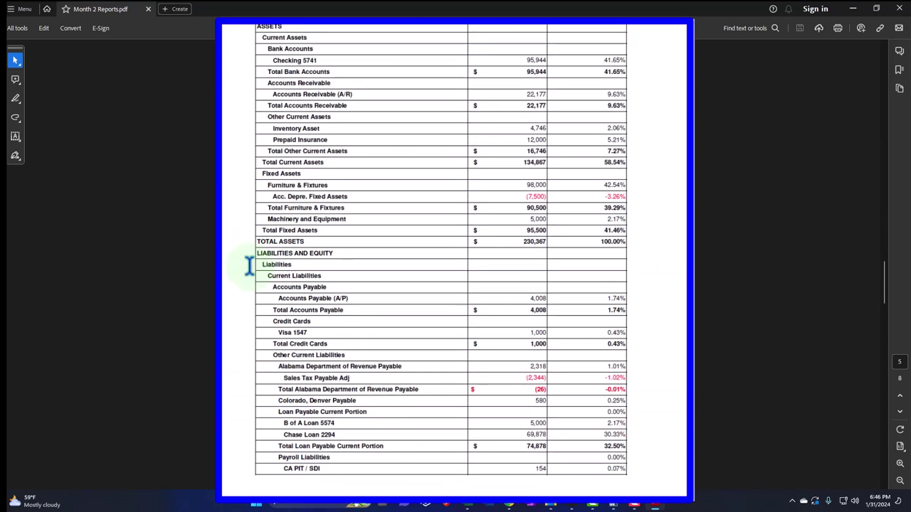
scroll(250, 275, down, 10)
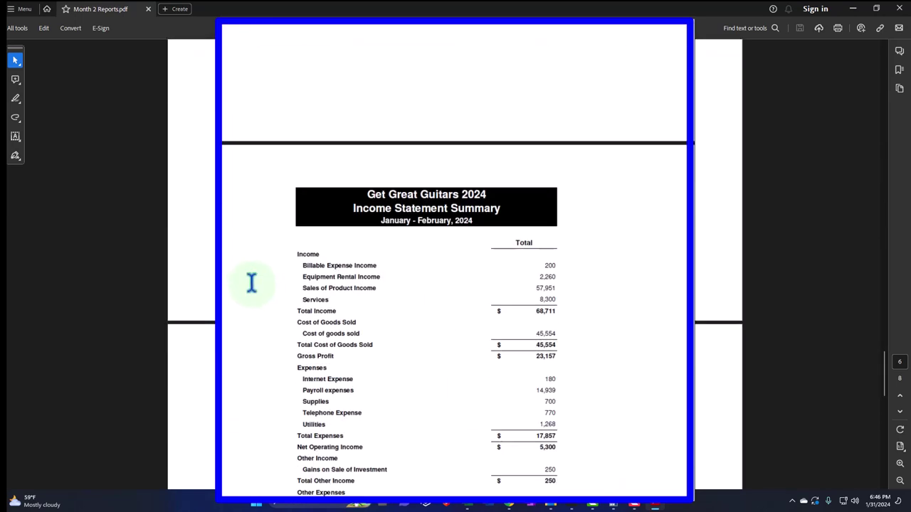
scroll(252, 283, down, 10)
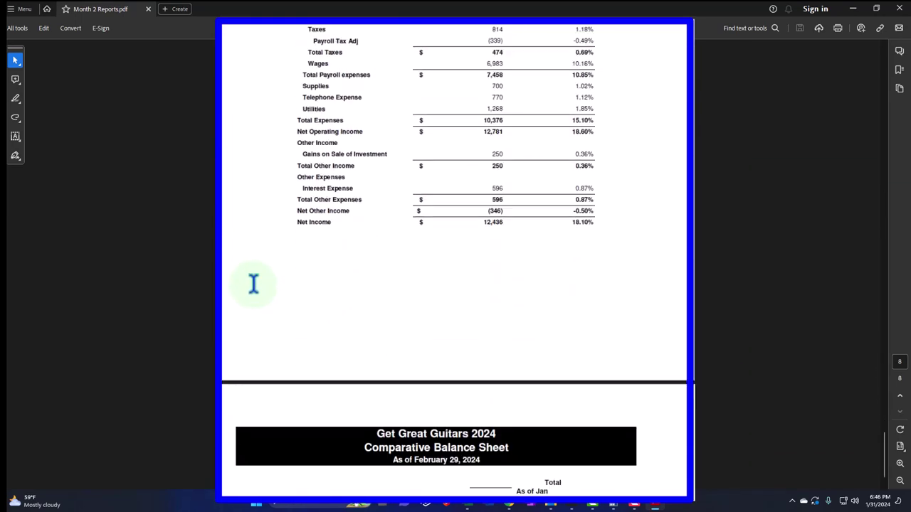
scroll(252, 283, down, 10)
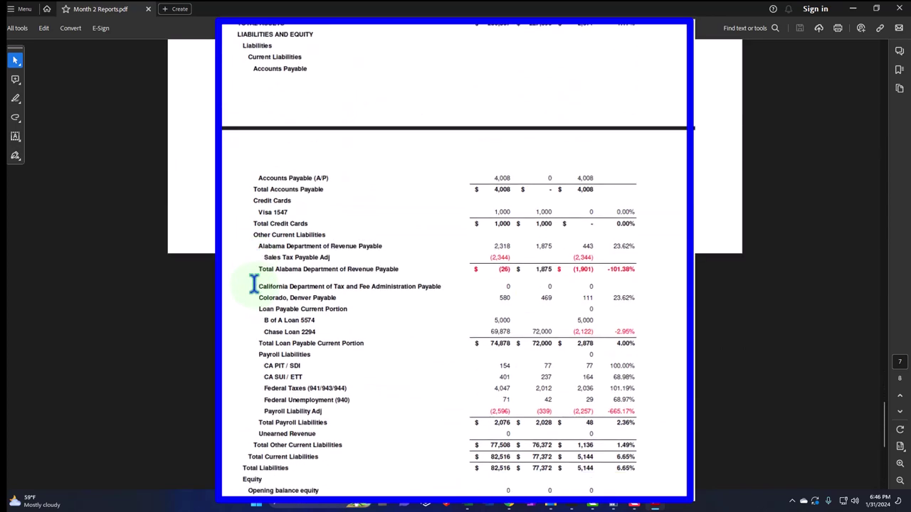
click(898, 9)
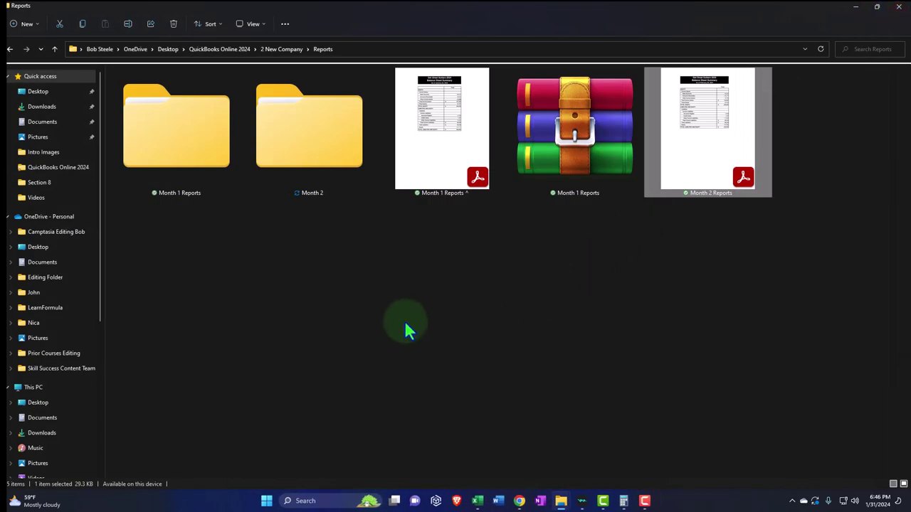